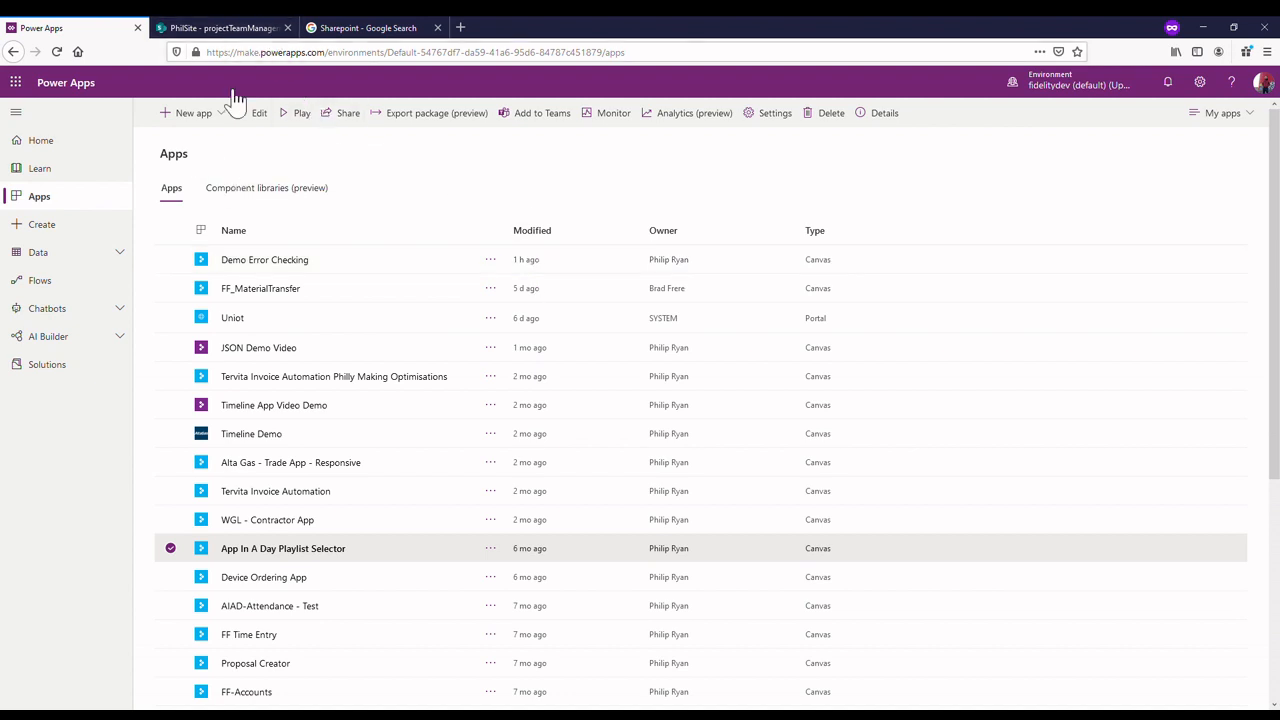
- Create a blank canvas app with the tablet layout and skip the welcome dialog
click(178, 27)
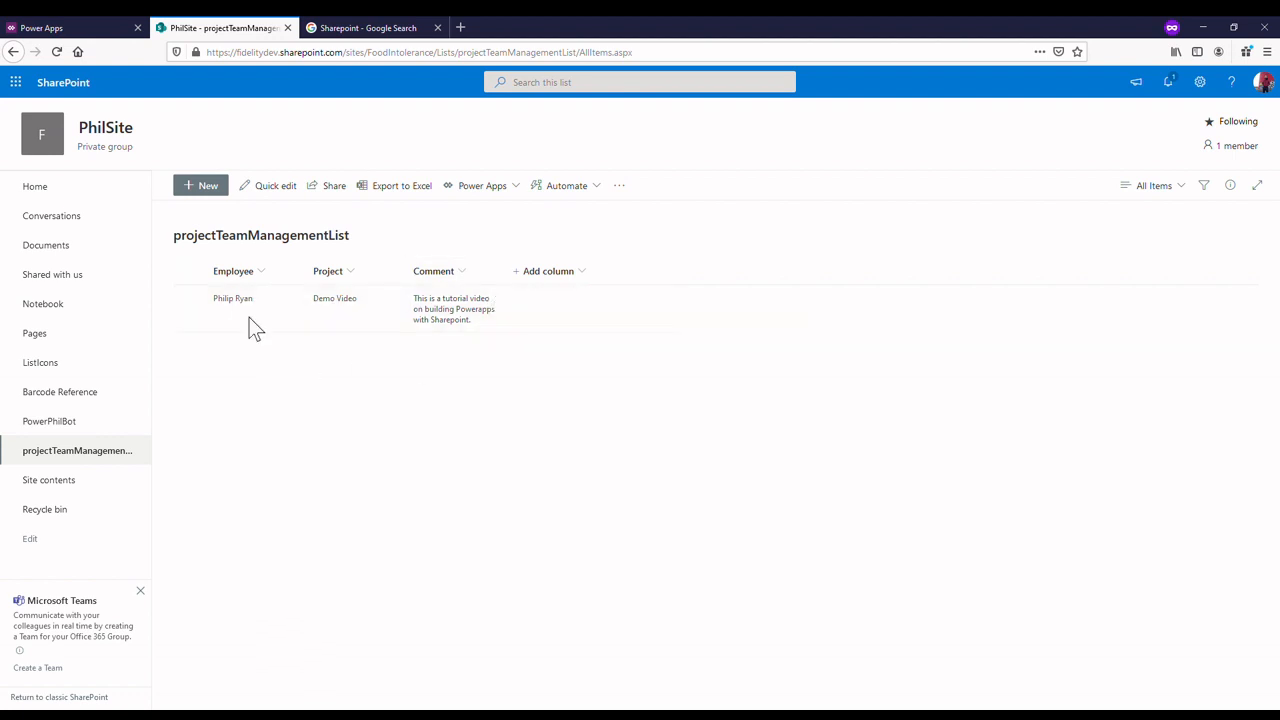
click(42, 27)
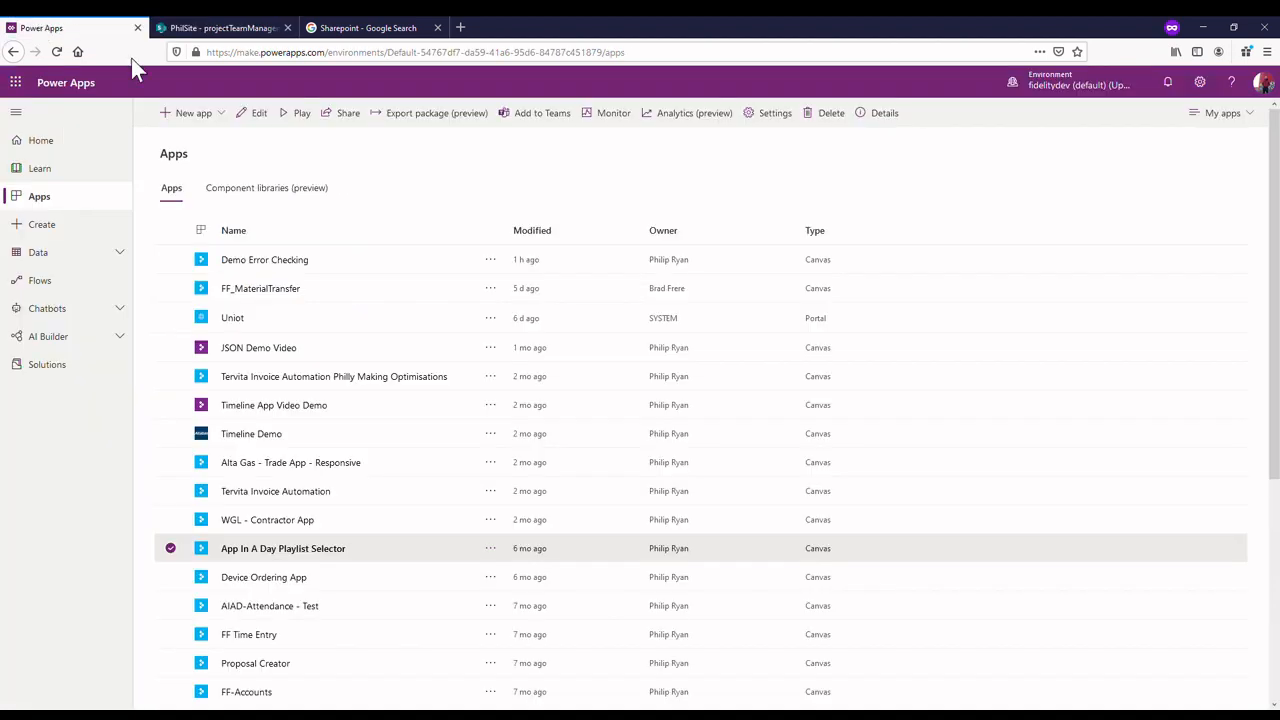
click(214, 117)
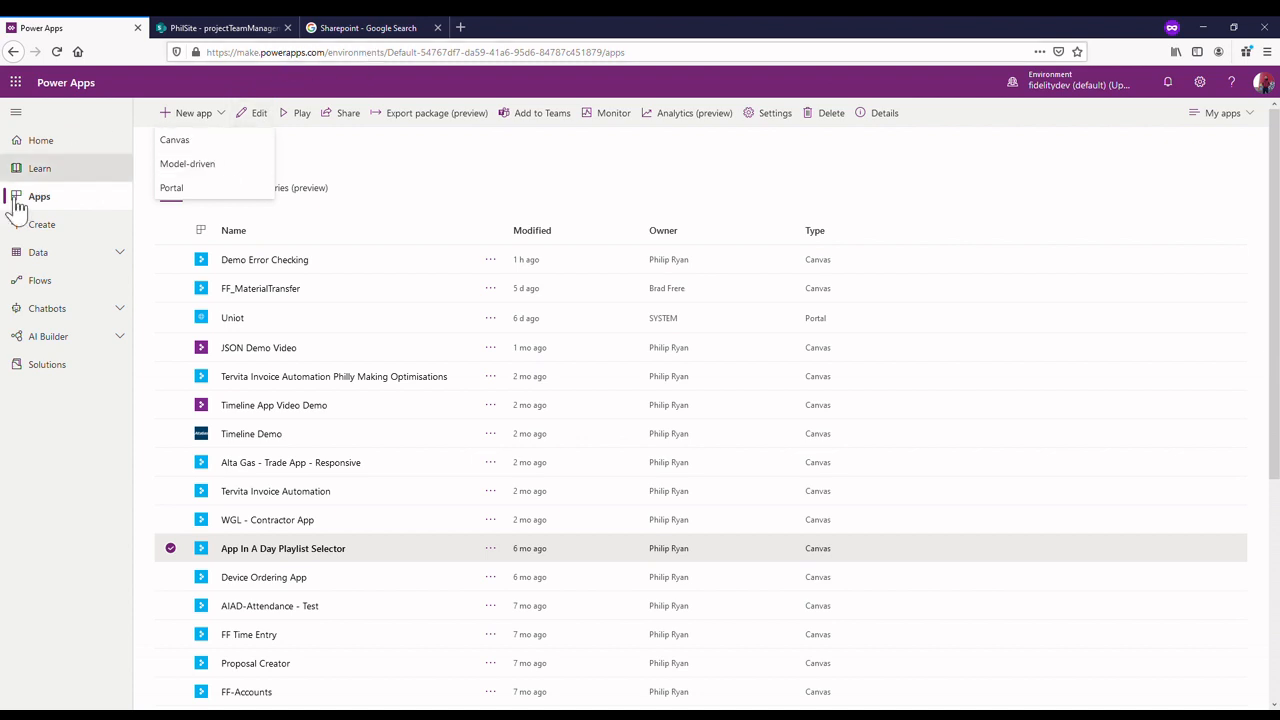
click(203, 116)
click(203, 118)
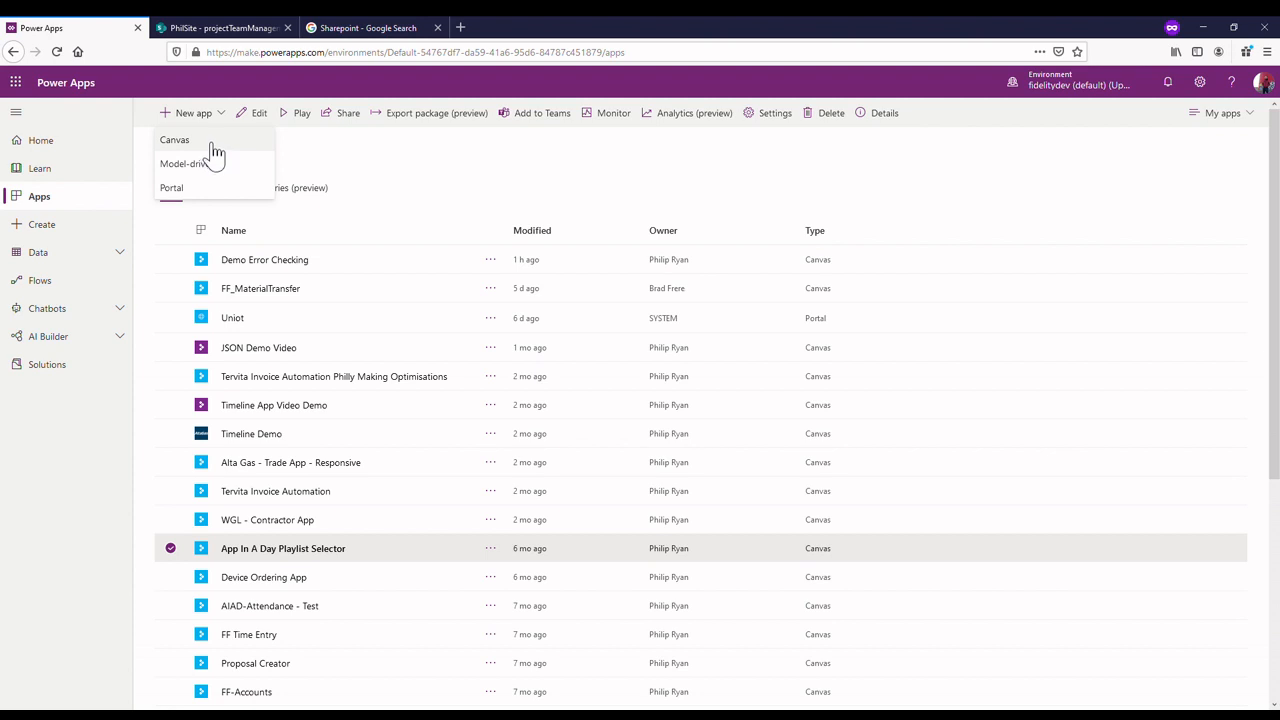
click(212, 145)
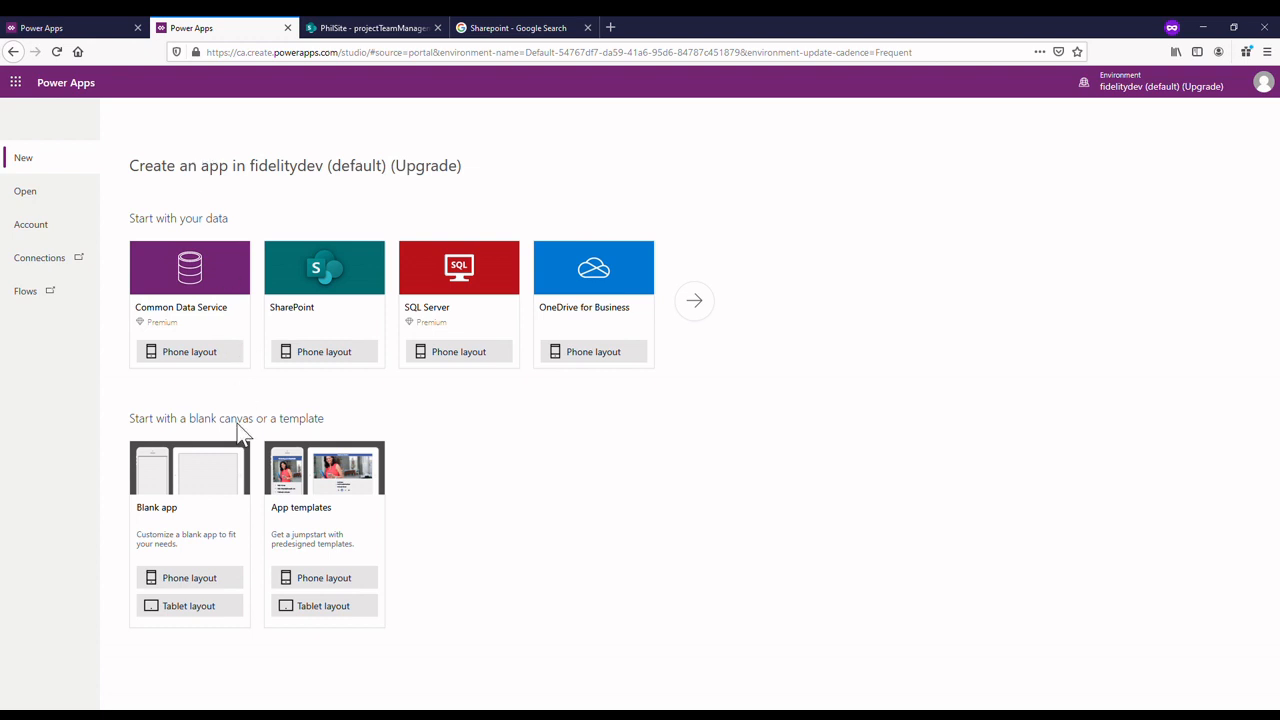
click(190, 610)
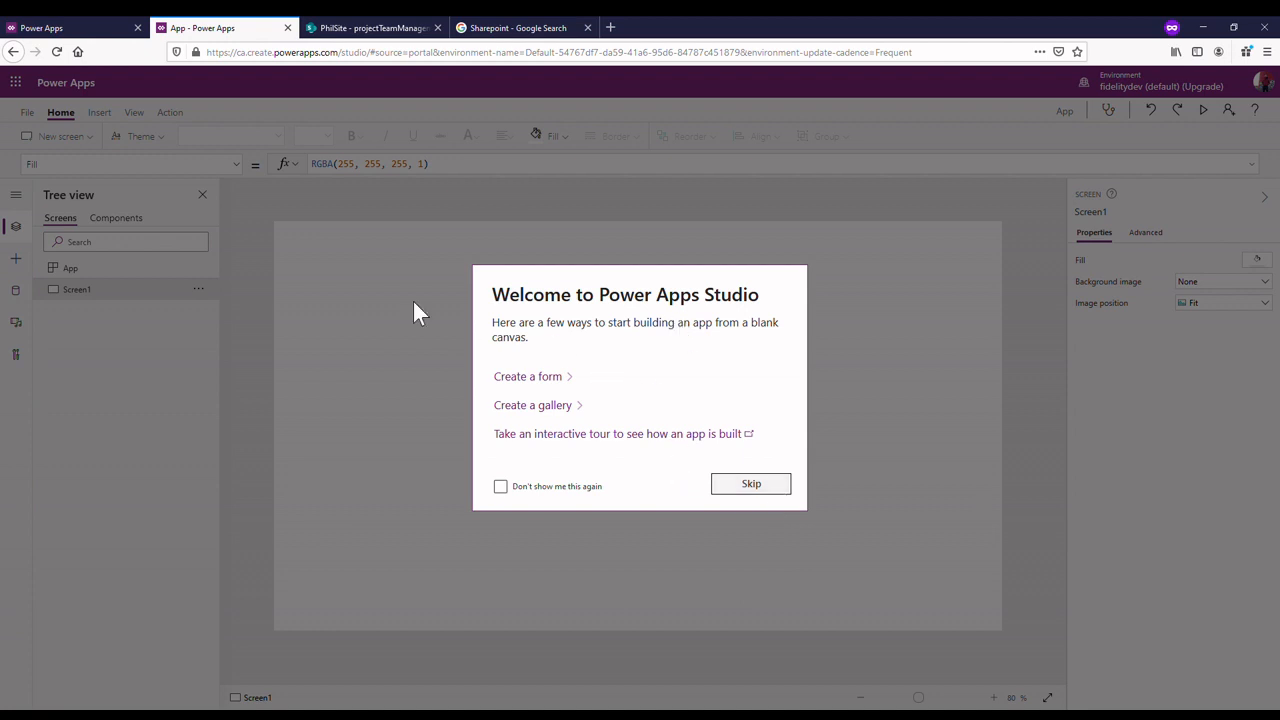
click(738, 485)
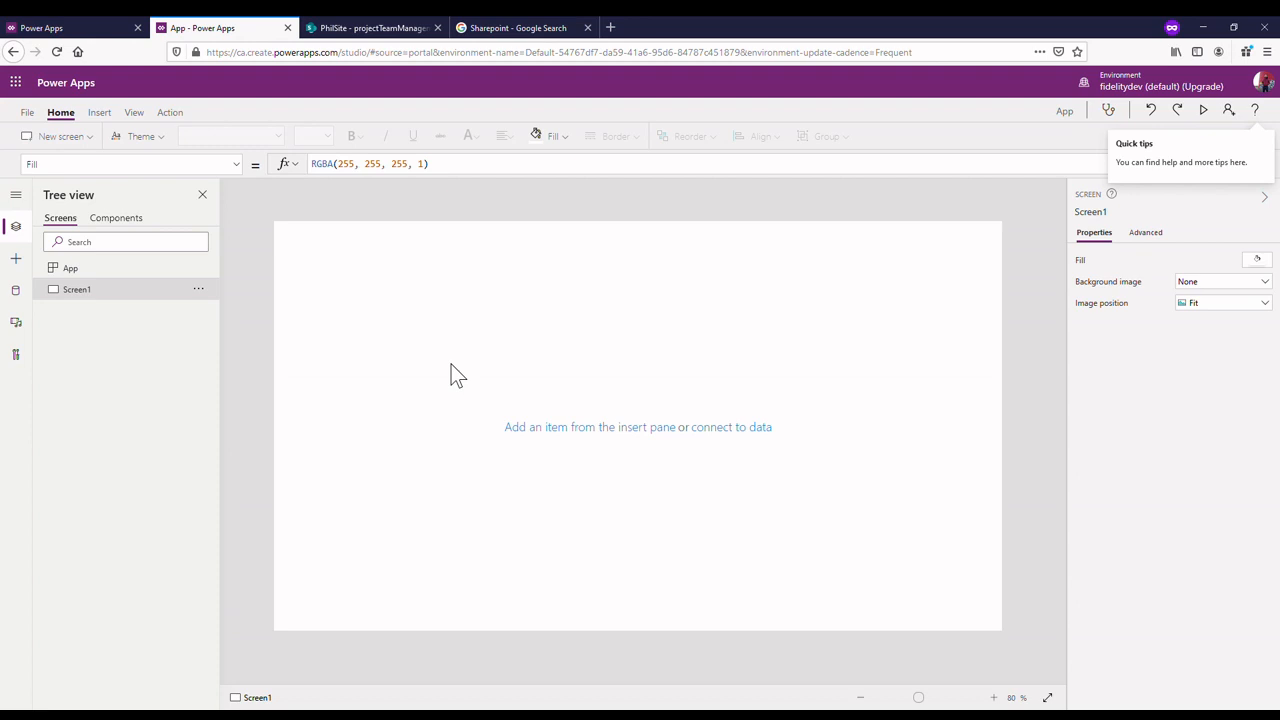
- Rename the app's only screen to scrGallery
click(203, 294)
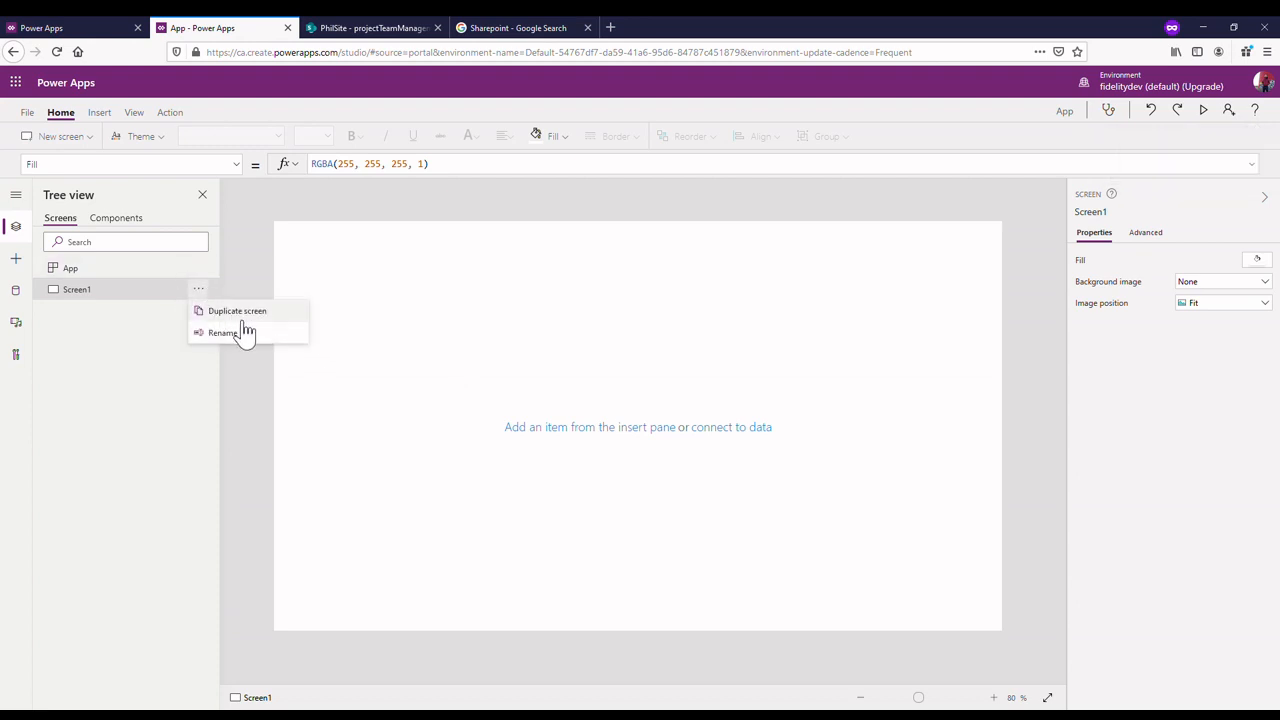
click(224, 334)
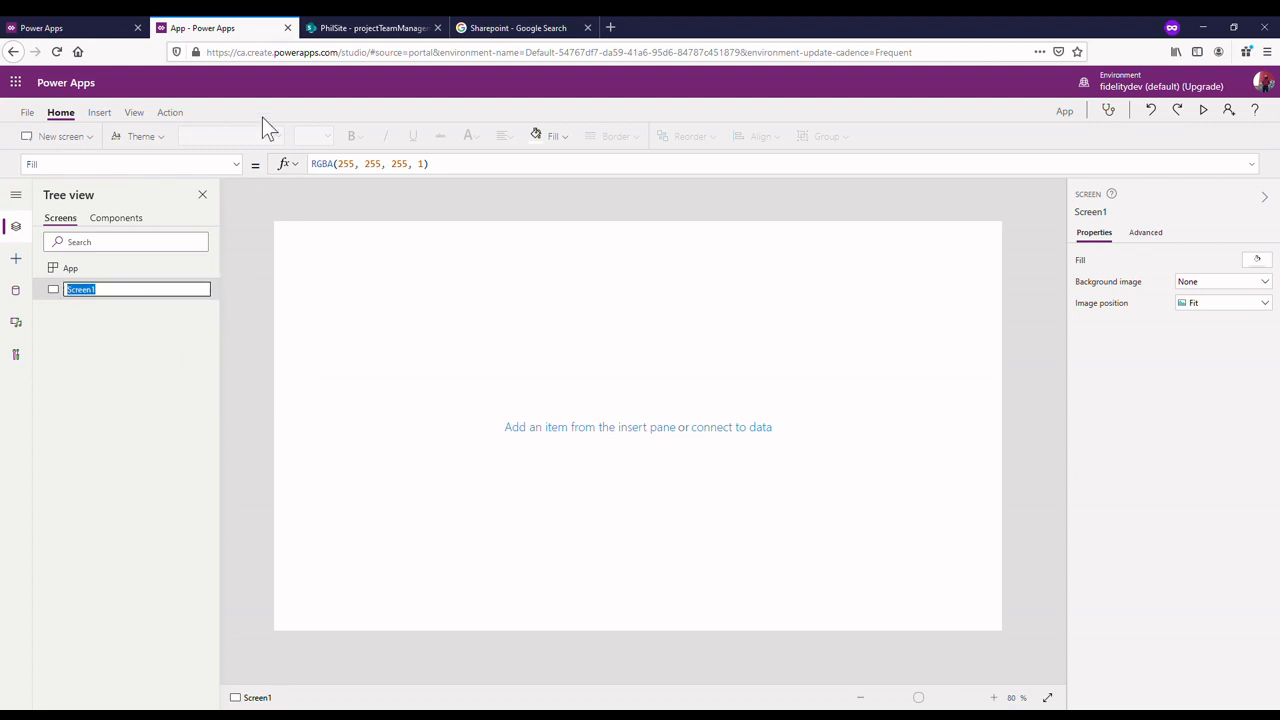
click(380, 27)
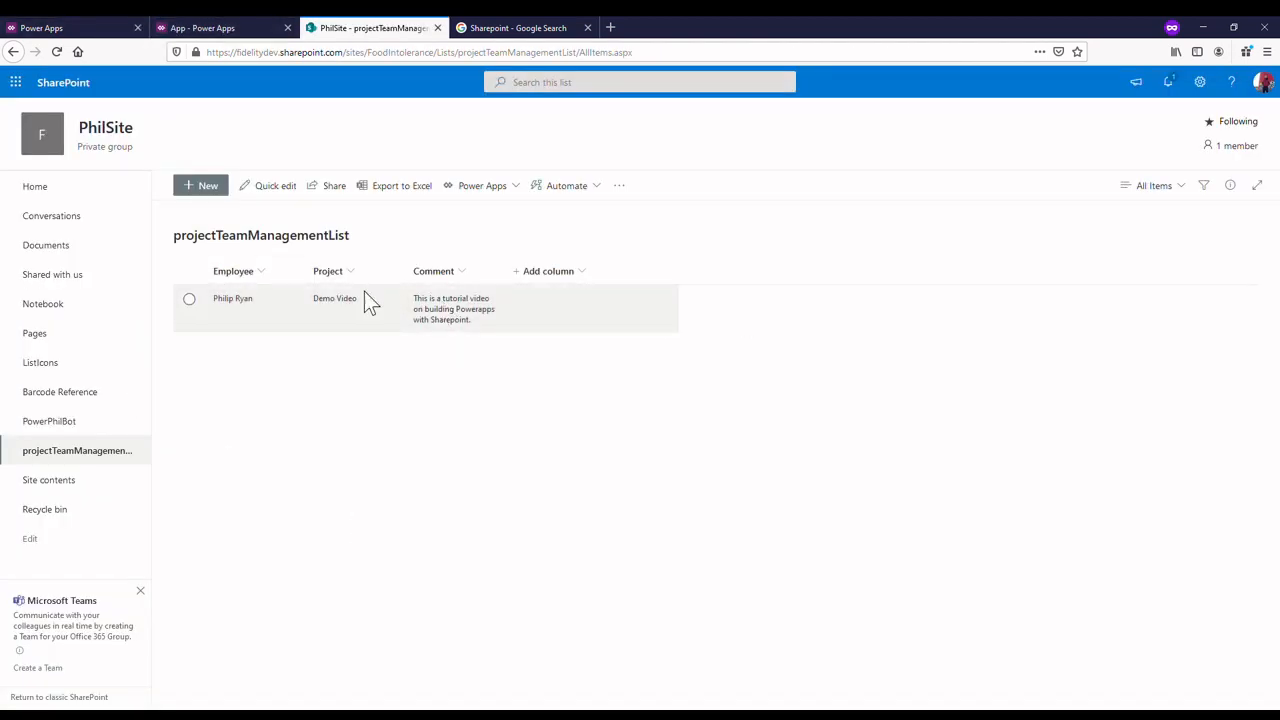
click(229, 27)
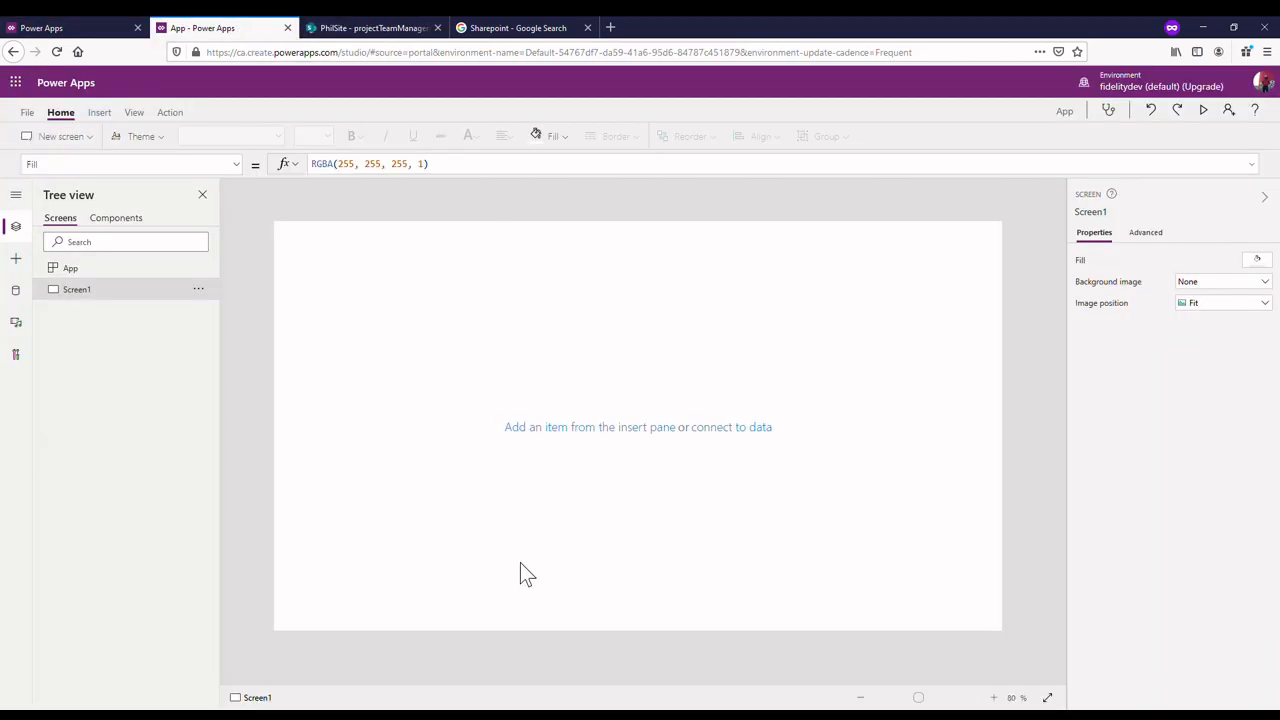
click(198, 293)
click(252, 337)
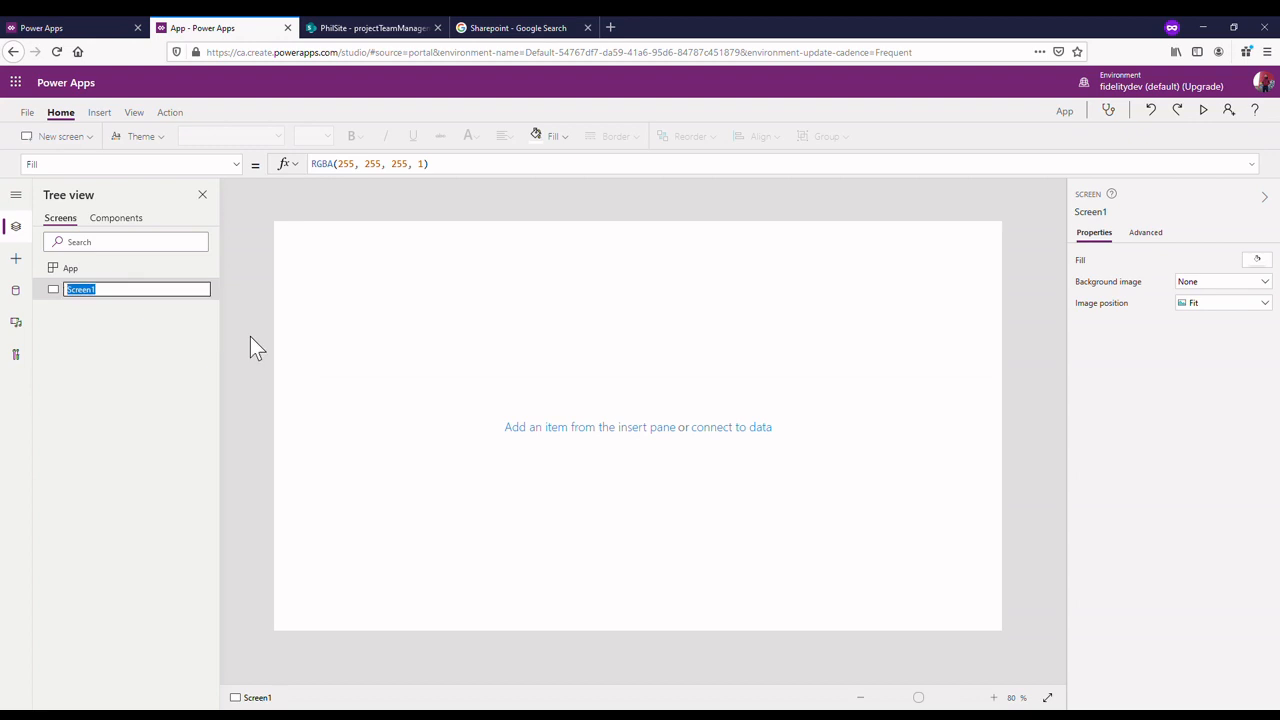
text(scrGallery)
key(Return)
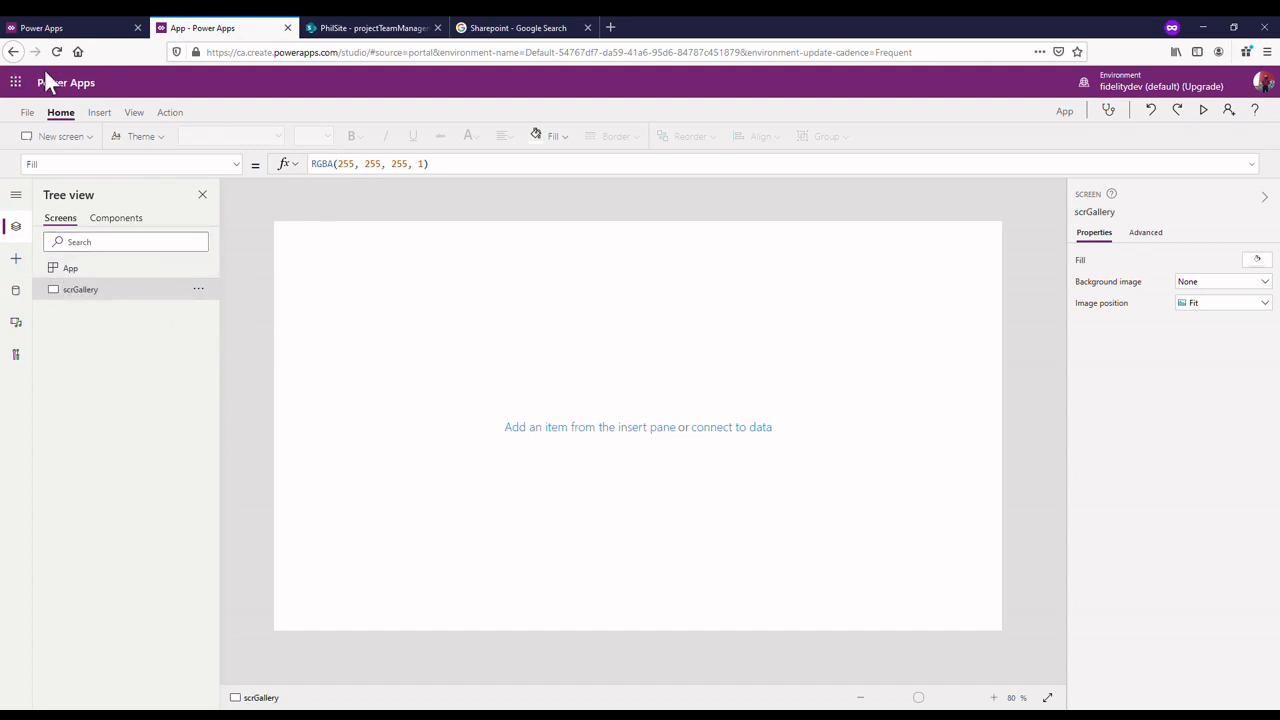
- Start adding a SharePoint data source to the app using the existing SharePoint connection
click(16, 291)
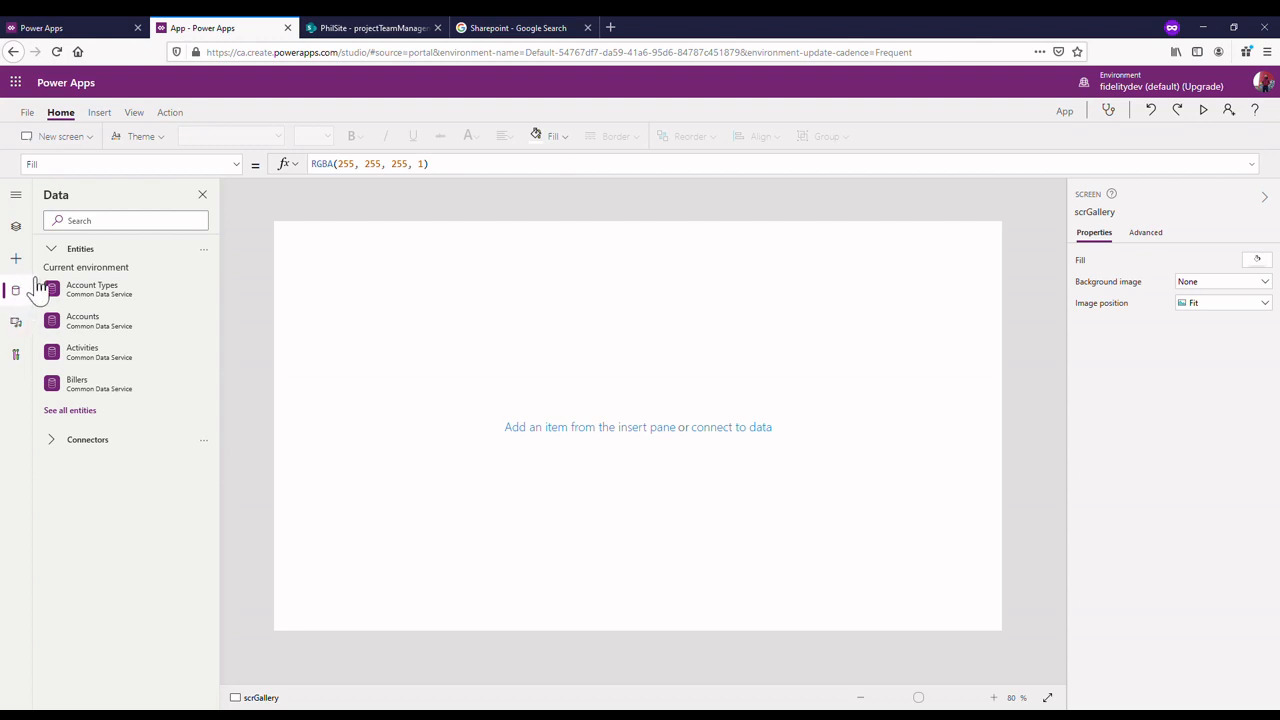
click(82, 447)
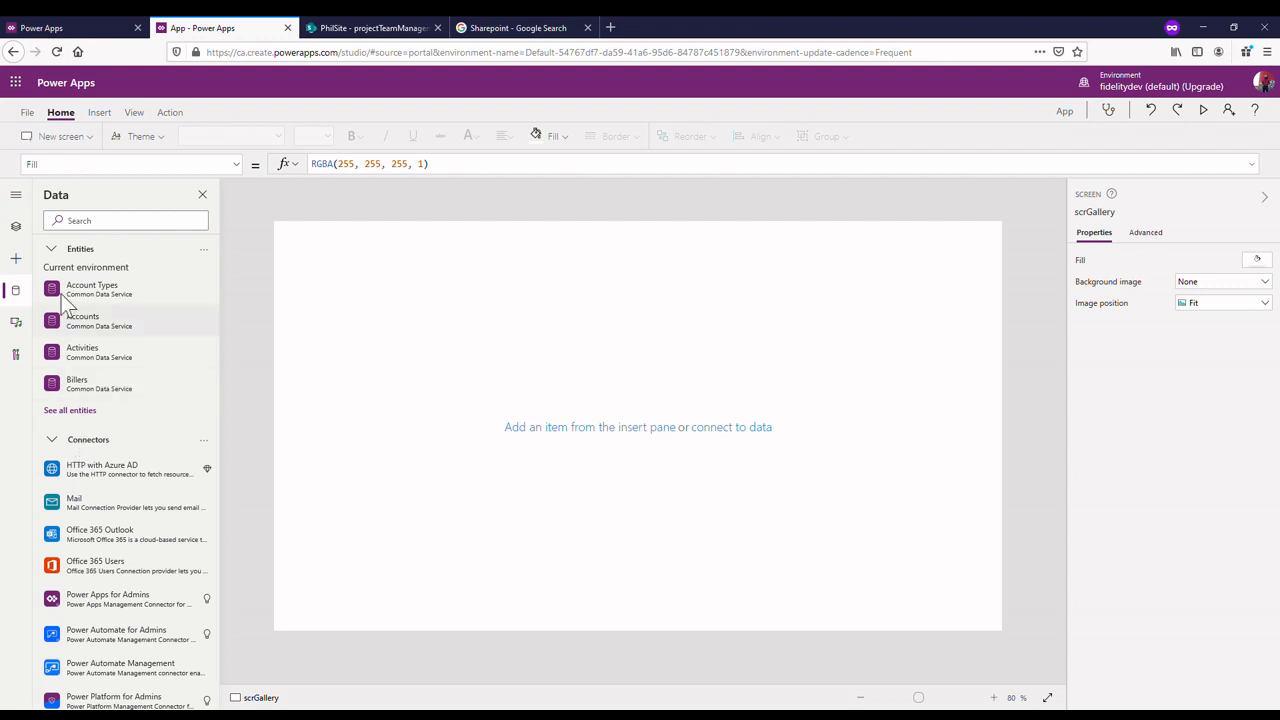
scroll(117, 443, down, 3)
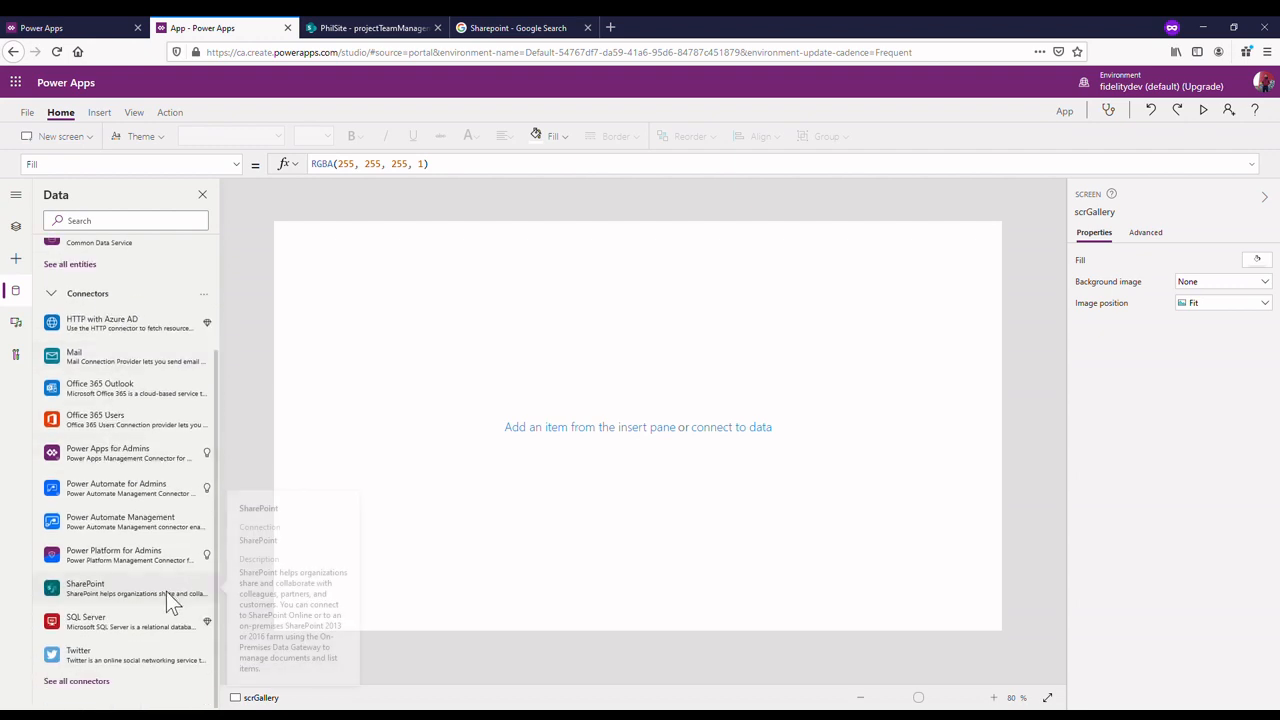
click(166, 591)
click(302, 655)
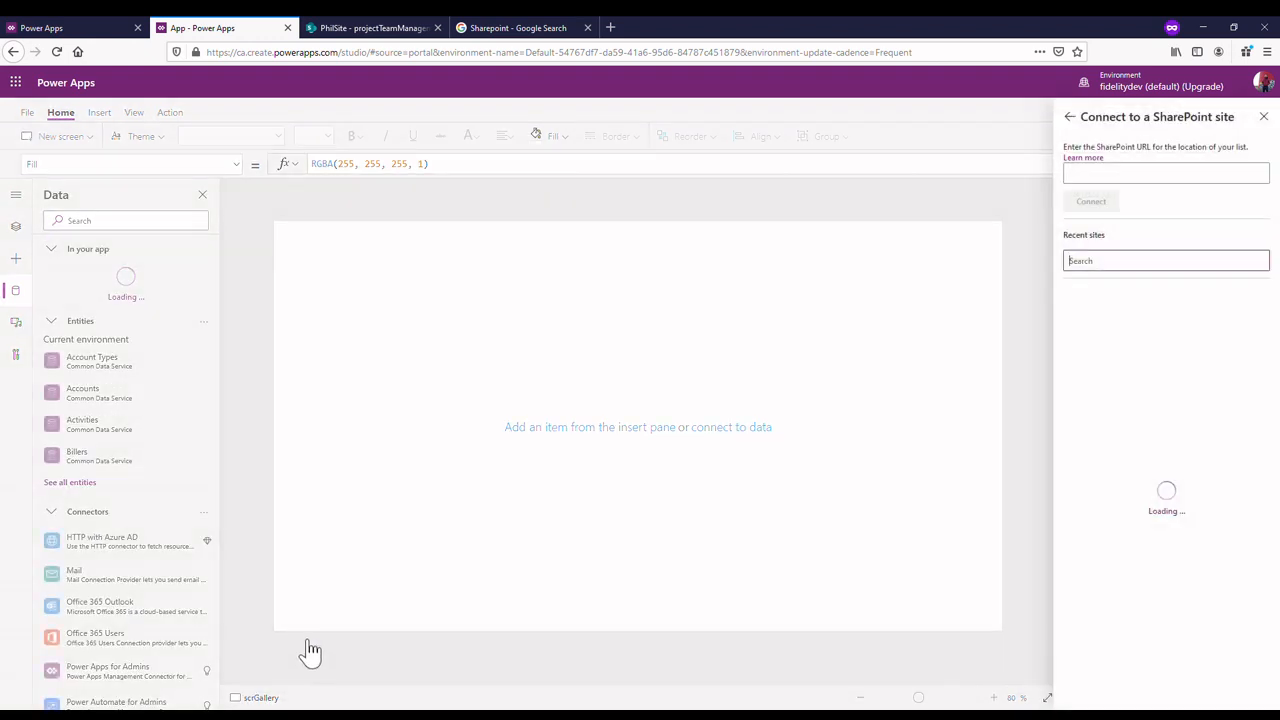
- Choose the recent site PhilSite and connect its projectTeamManagementList to the app
click(1112, 175)
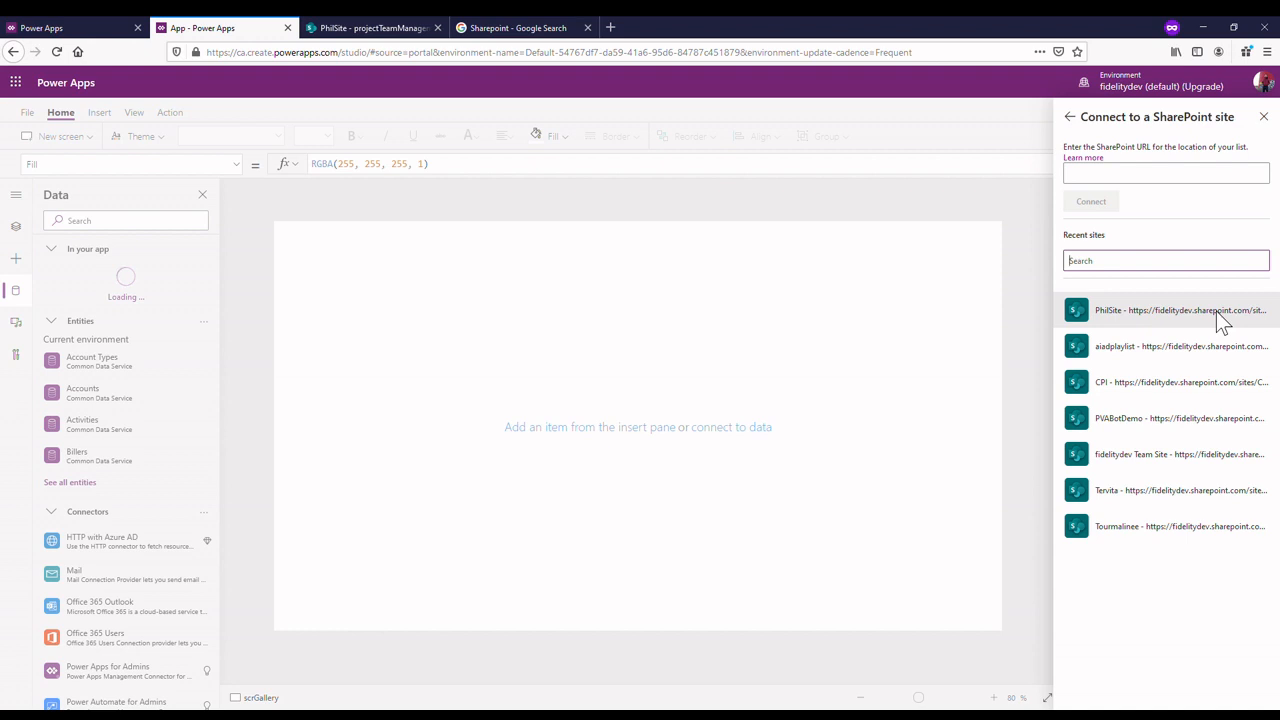
click(1220, 318)
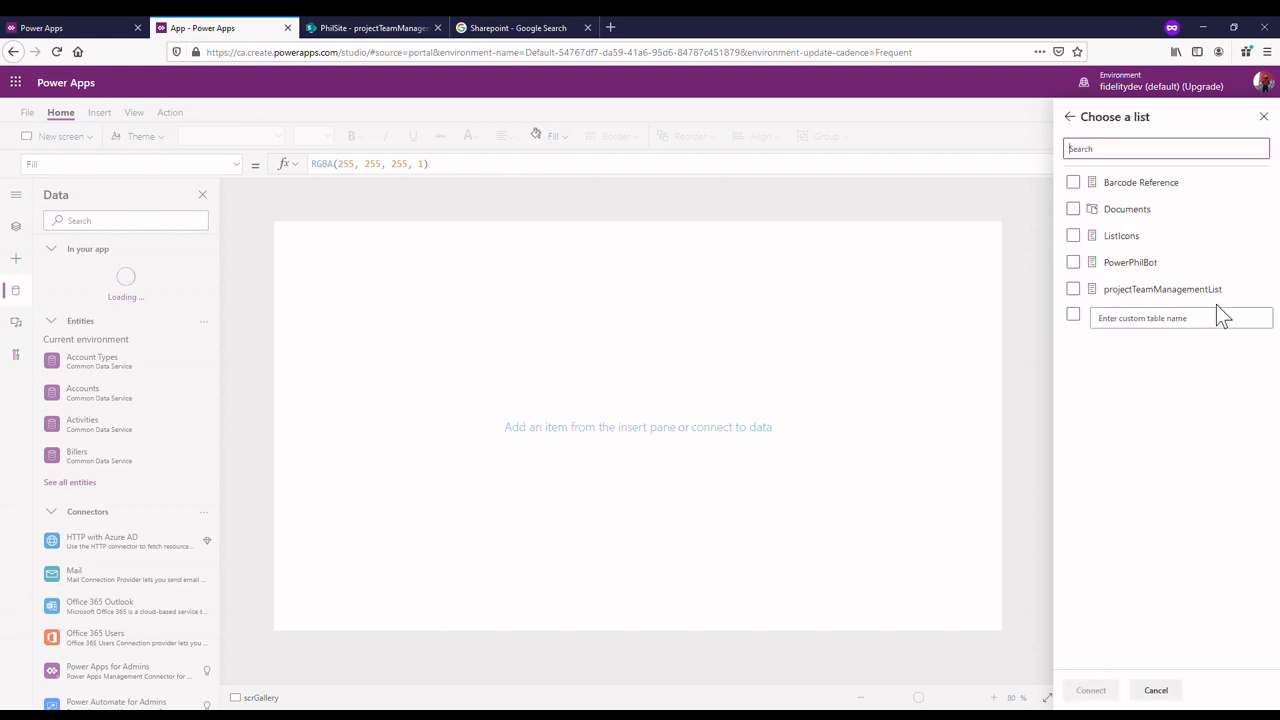
click(1074, 290)
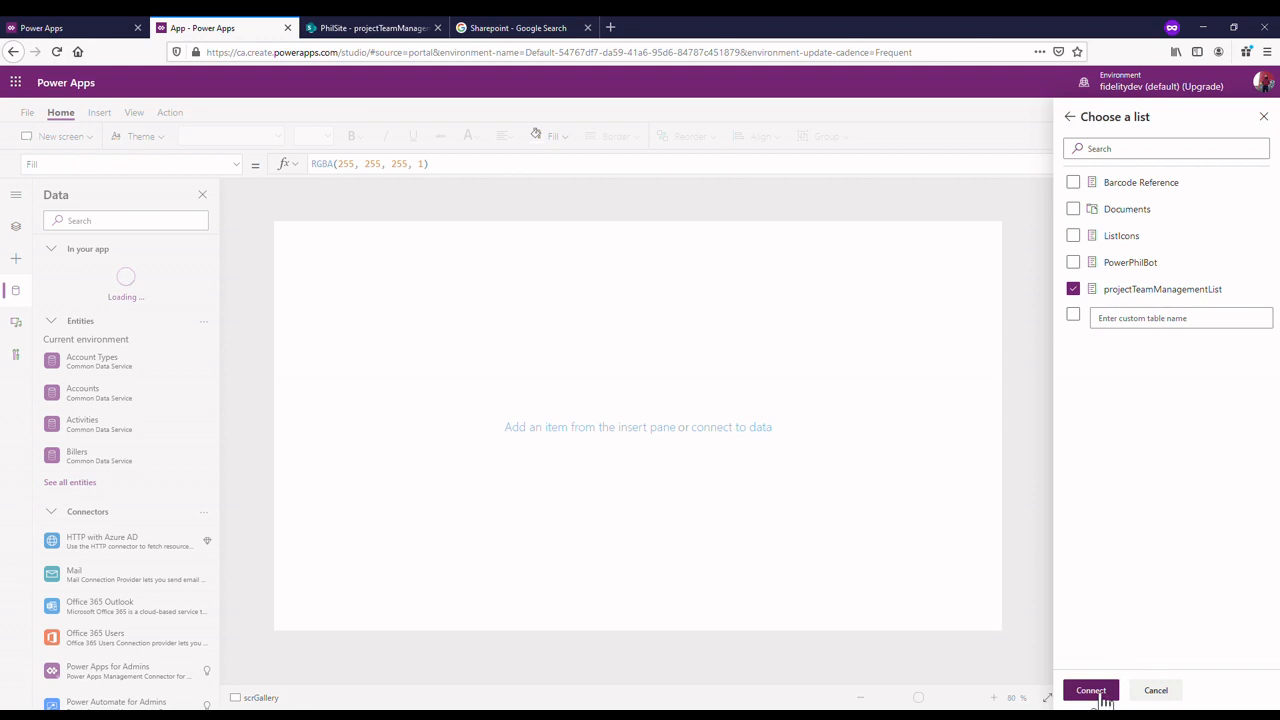
click(357, 32)
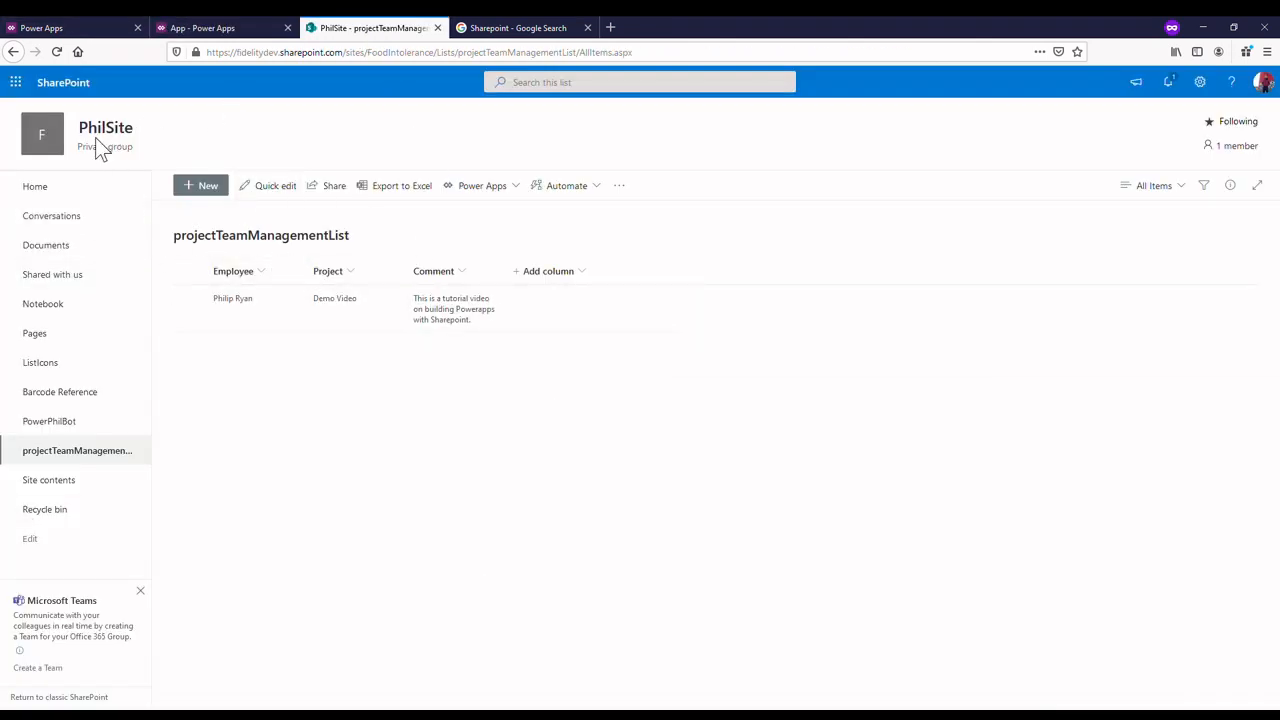
click(80, 30)
click(200, 30)
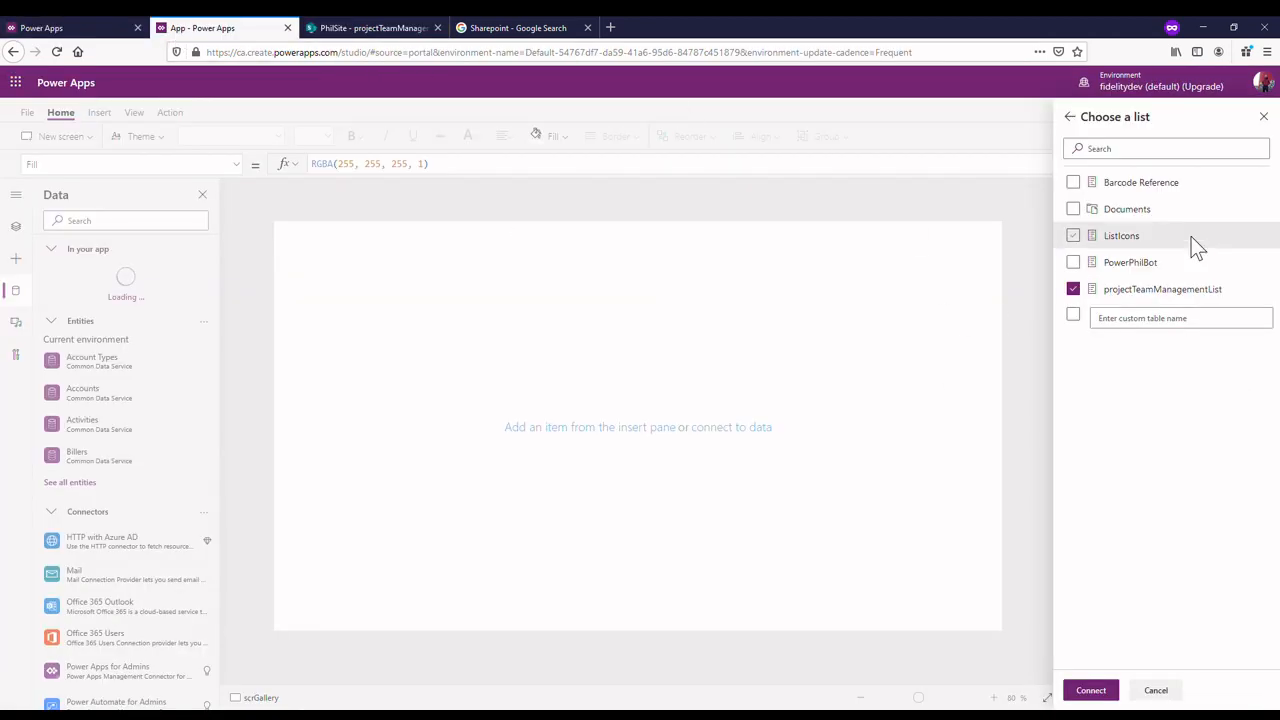
click(1105, 693)
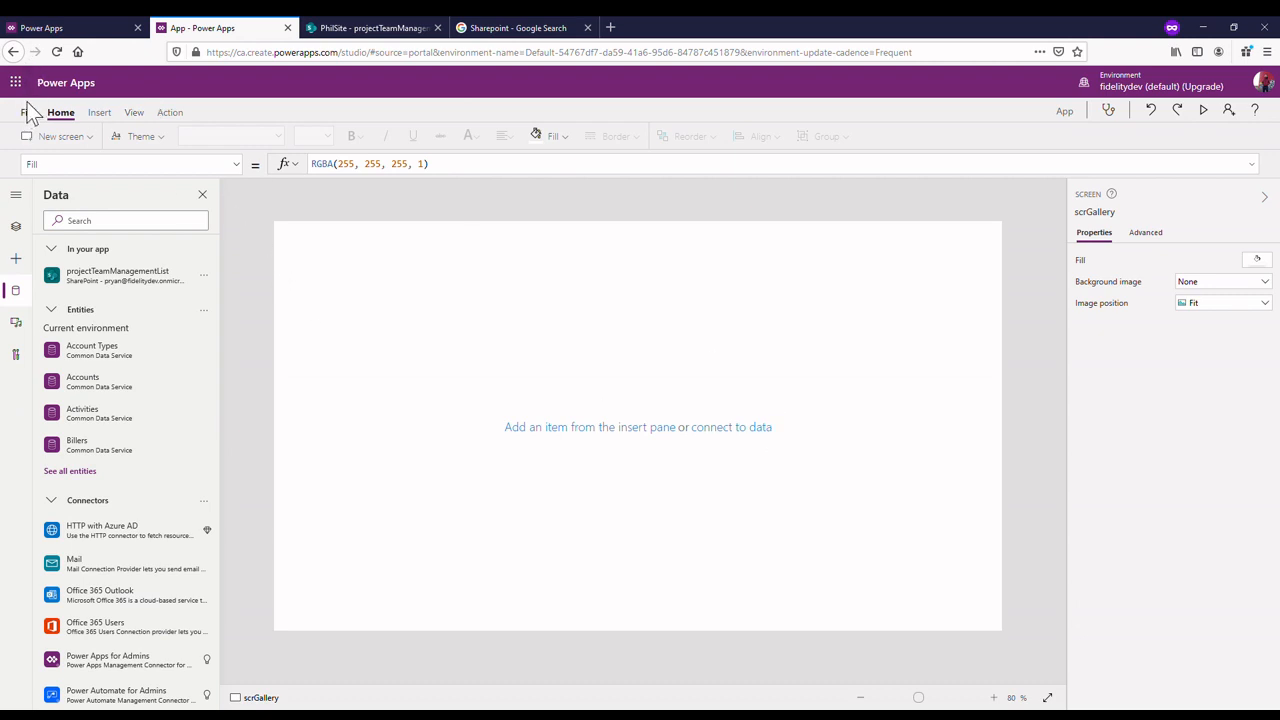
- Insert a blank vertical gallery, widen it to about 1228, and move it to about X 68, Y 128 on the screen
click(99, 112)
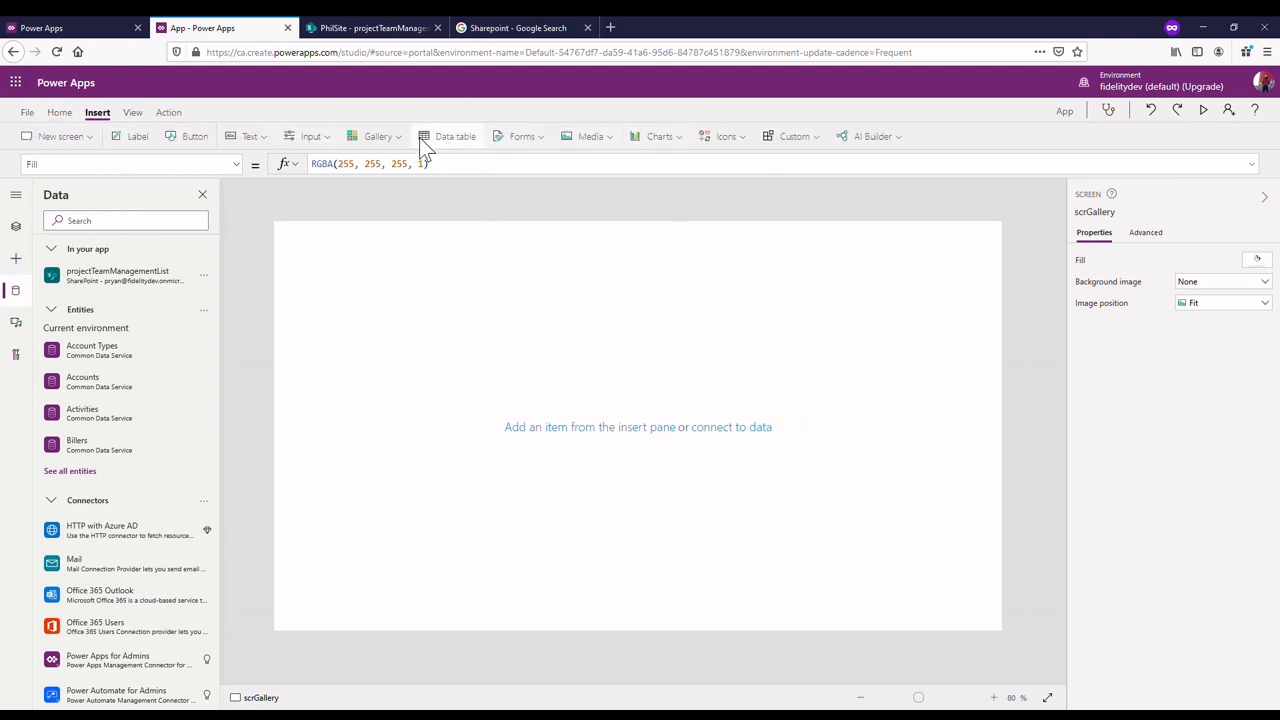
click(388, 137)
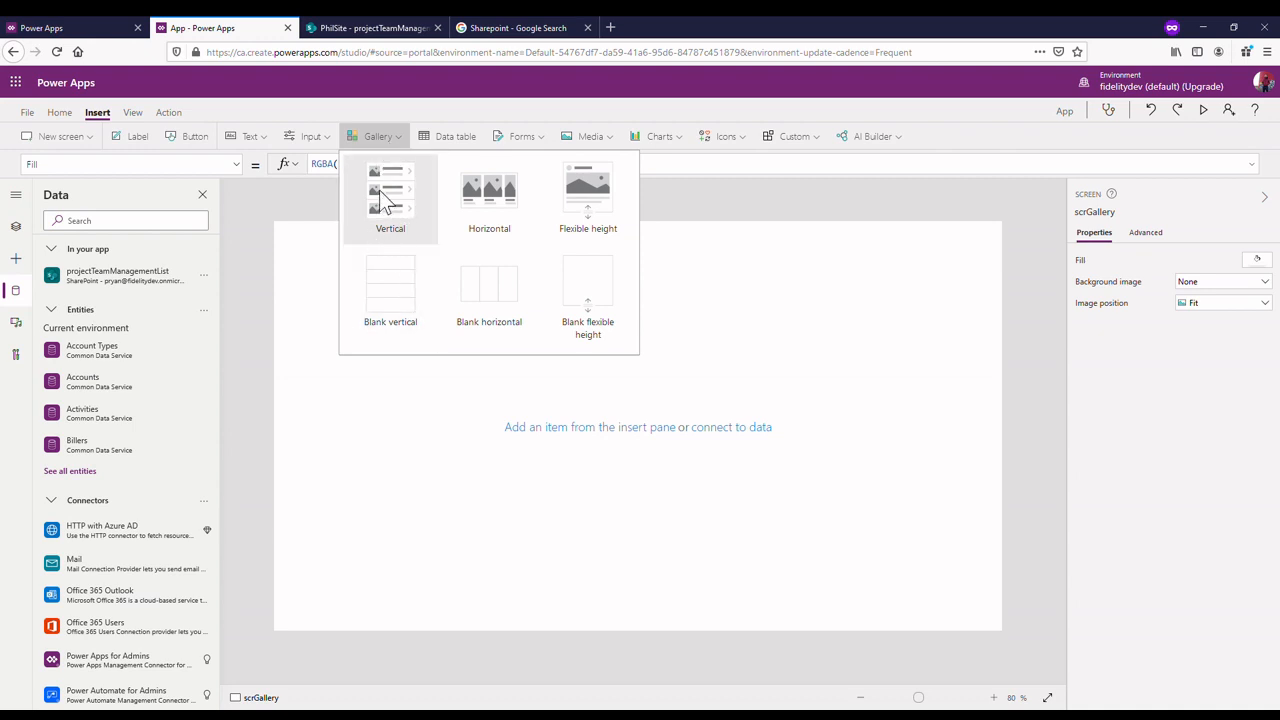
click(398, 295)
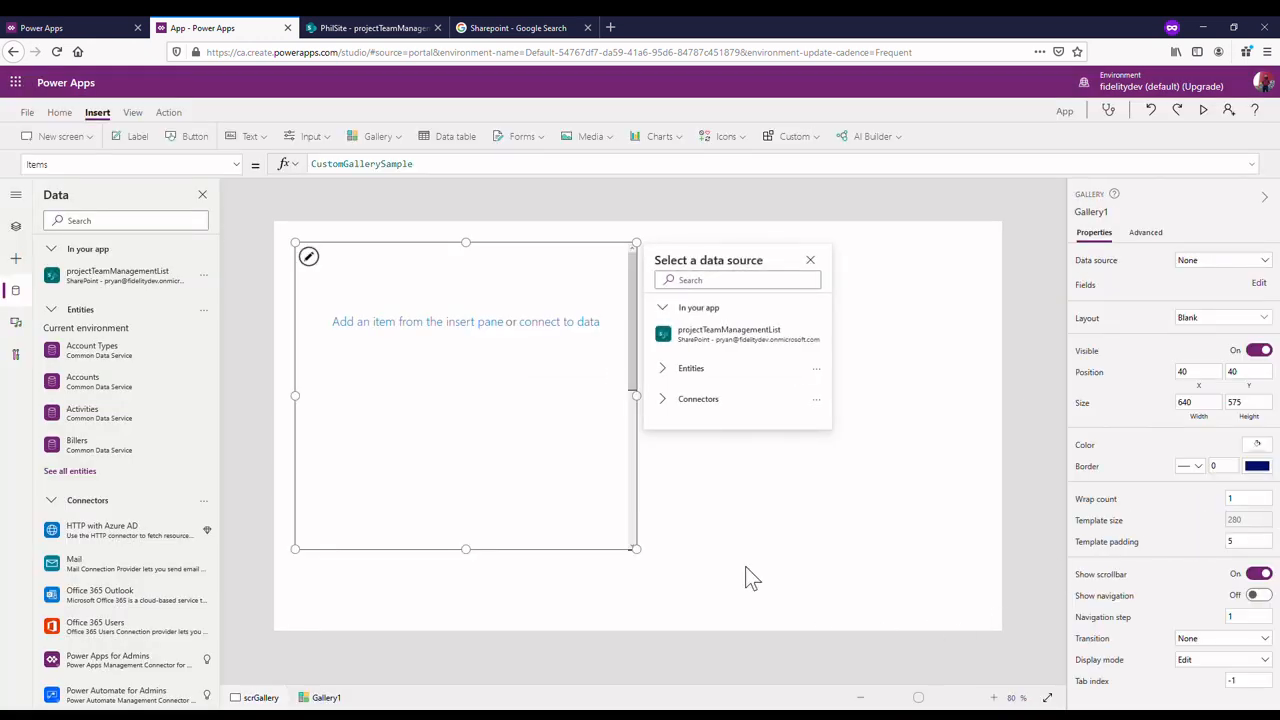
drag(636, 395, 963, 449)
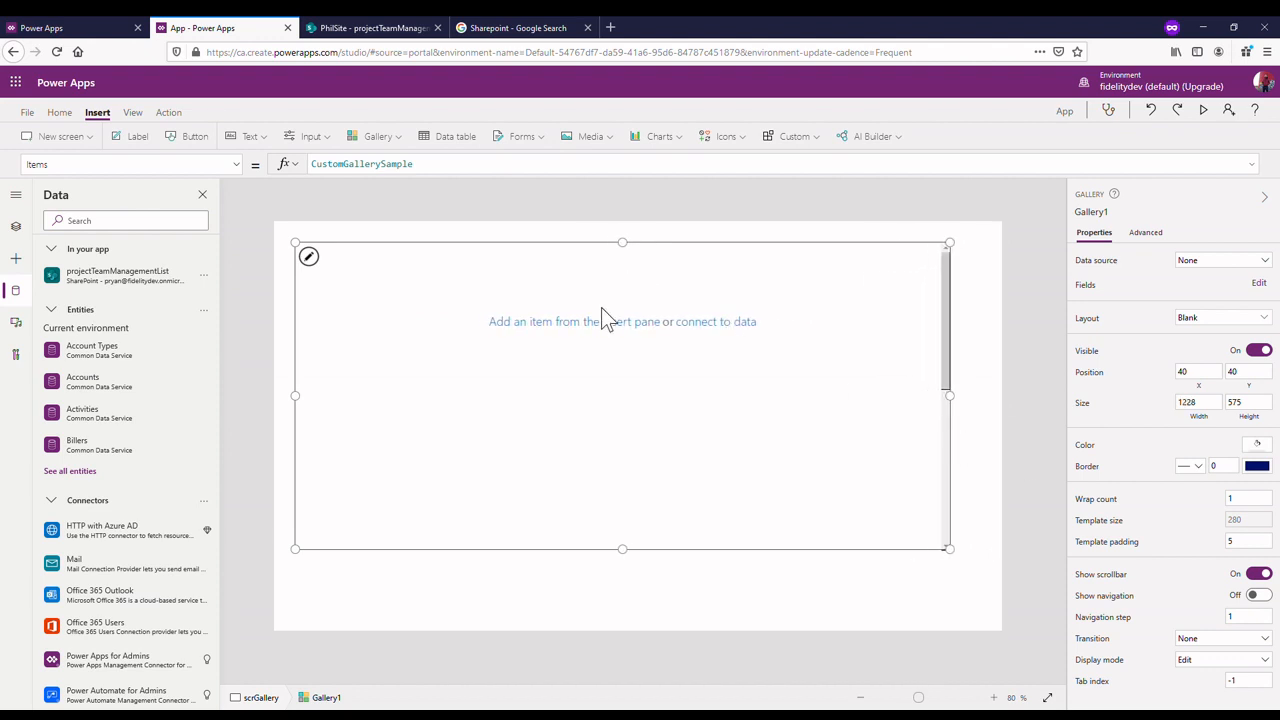
drag(720, 500, 734, 543)
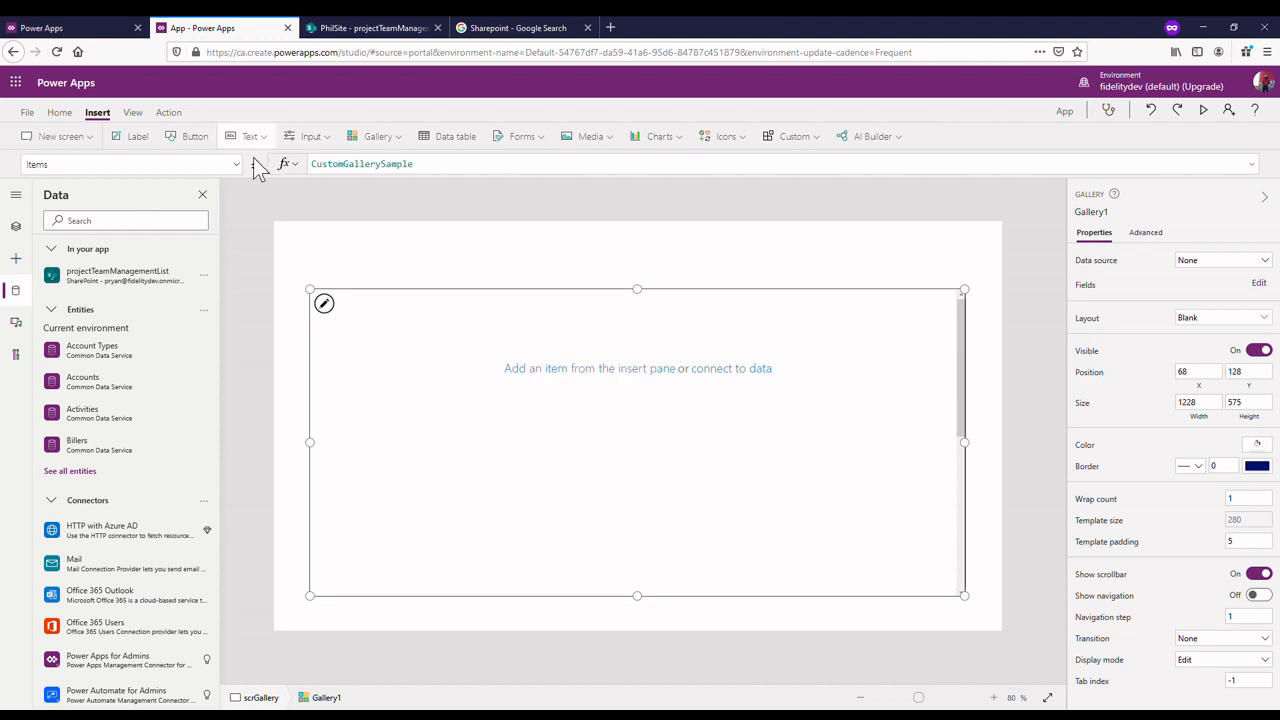
- Set the gallery's Items property to projectTeamManagementList in place of the sample data
double_click(418, 166)
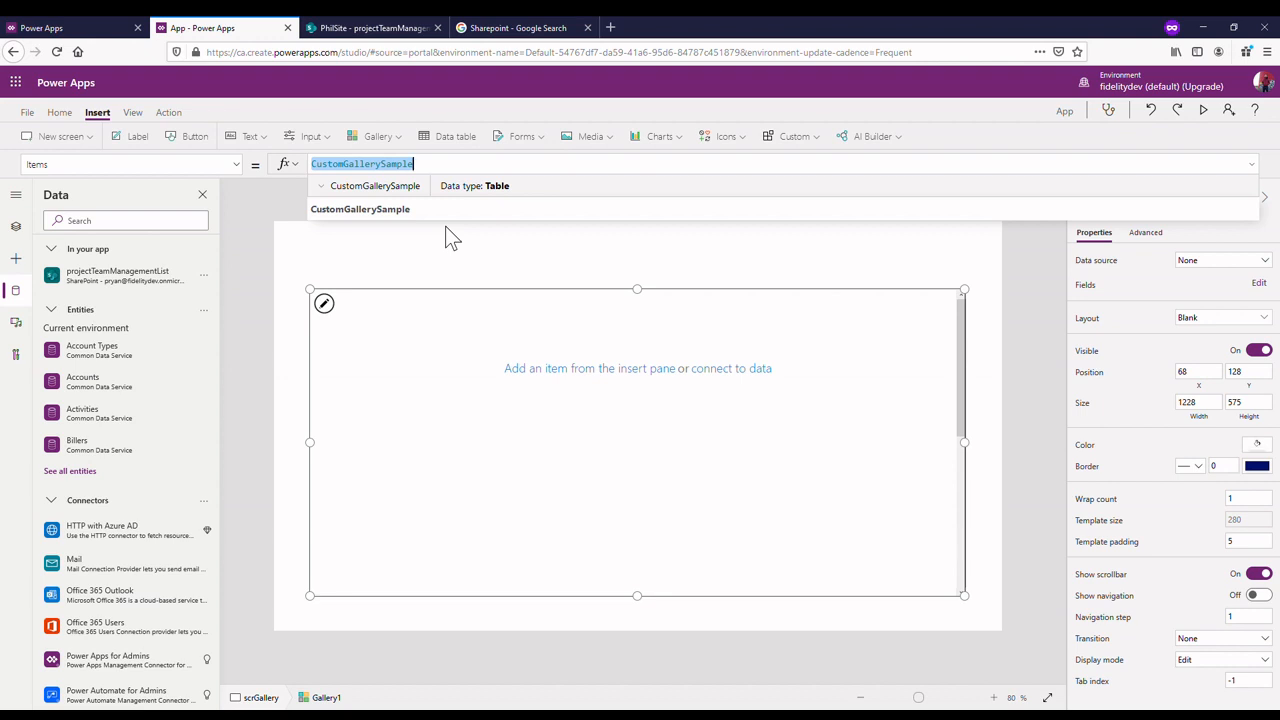
key(Delete)
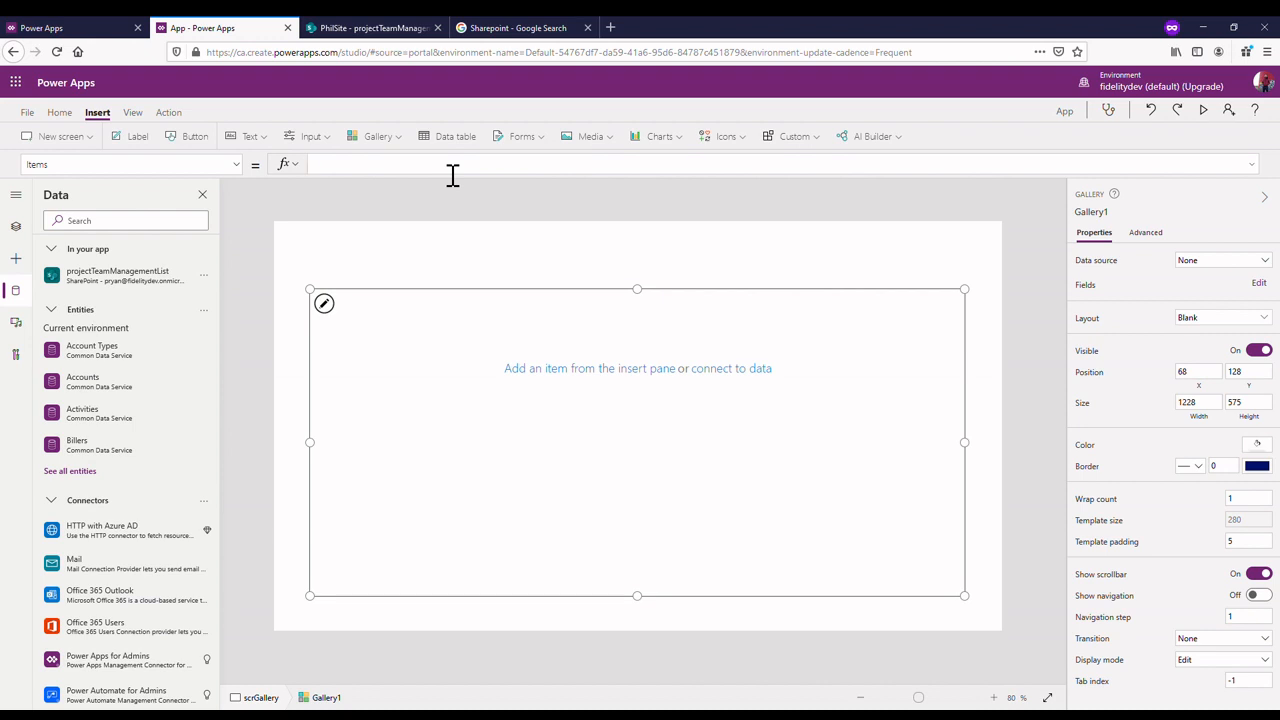
text(pro)
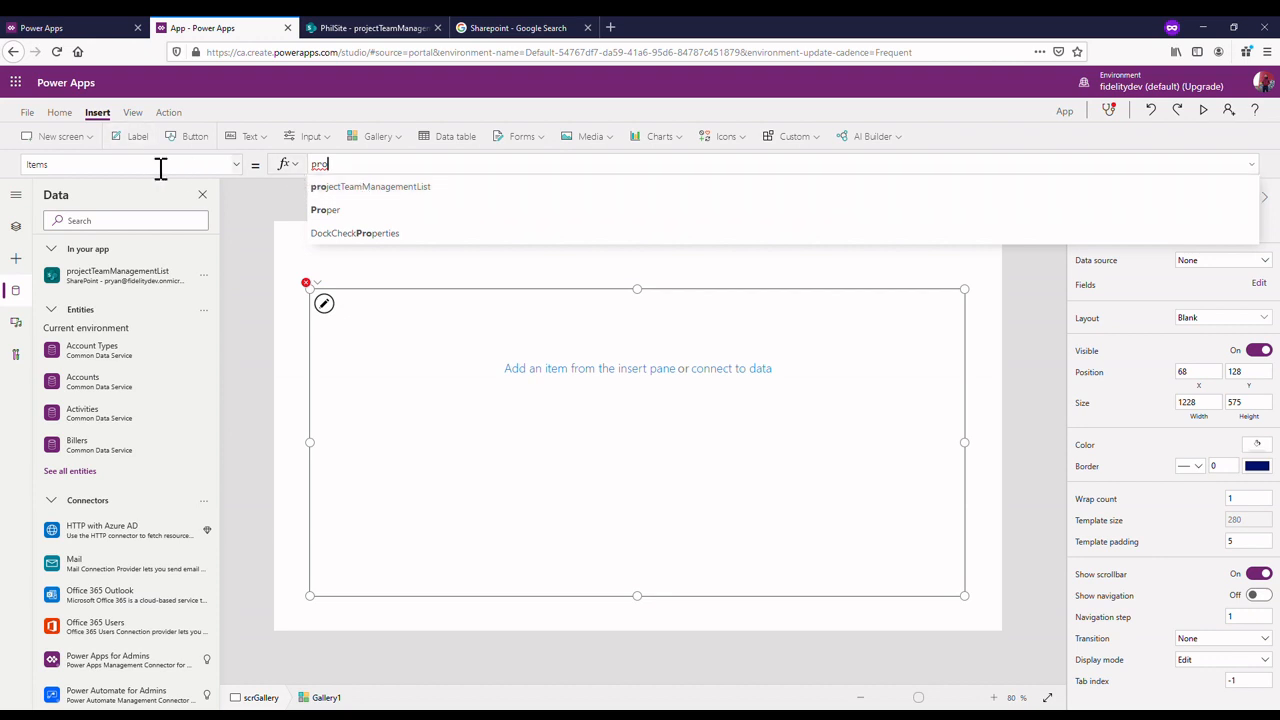
click(489, 319)
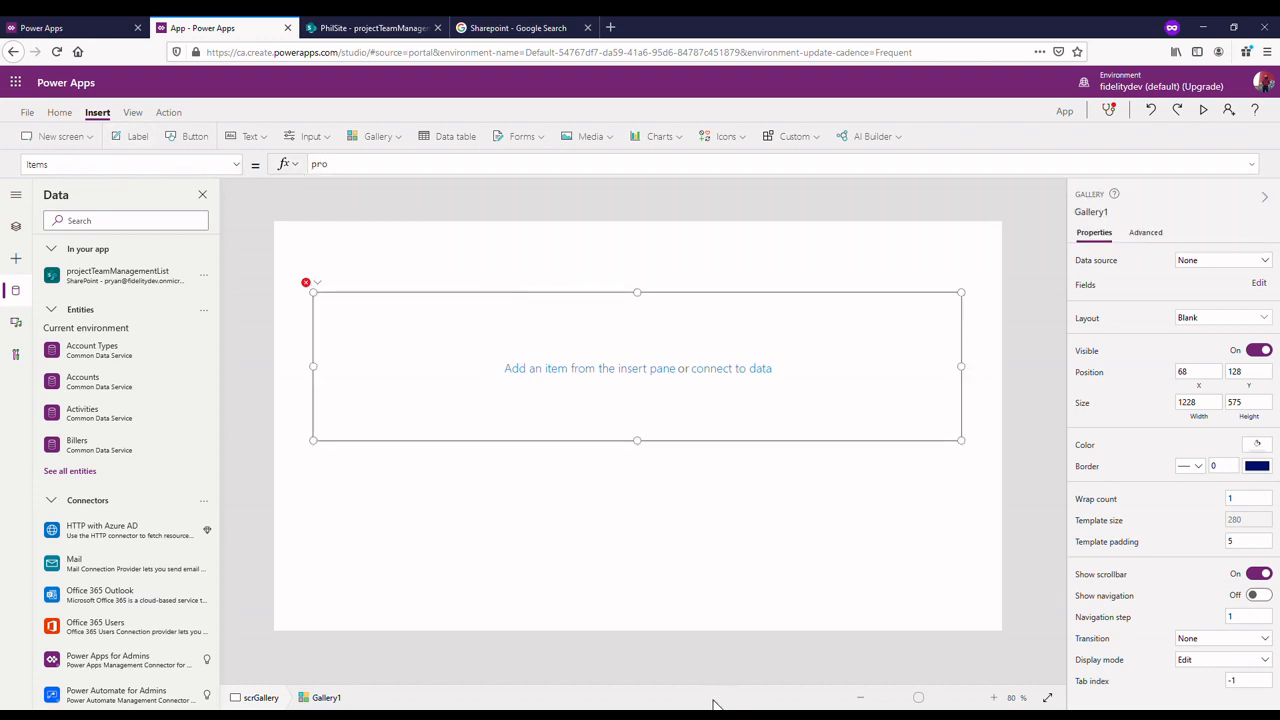
click(650, 578)
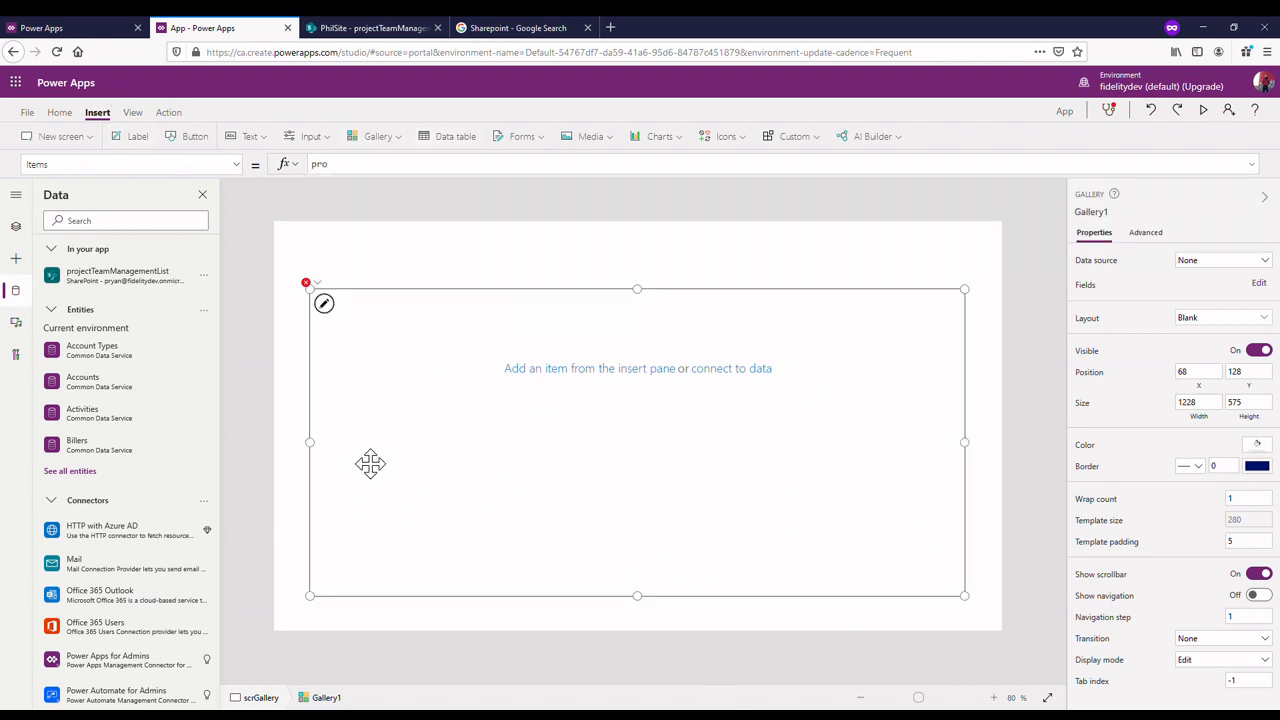
click(366, 170)
click(412, 172)
text(j)
click(388, 188)
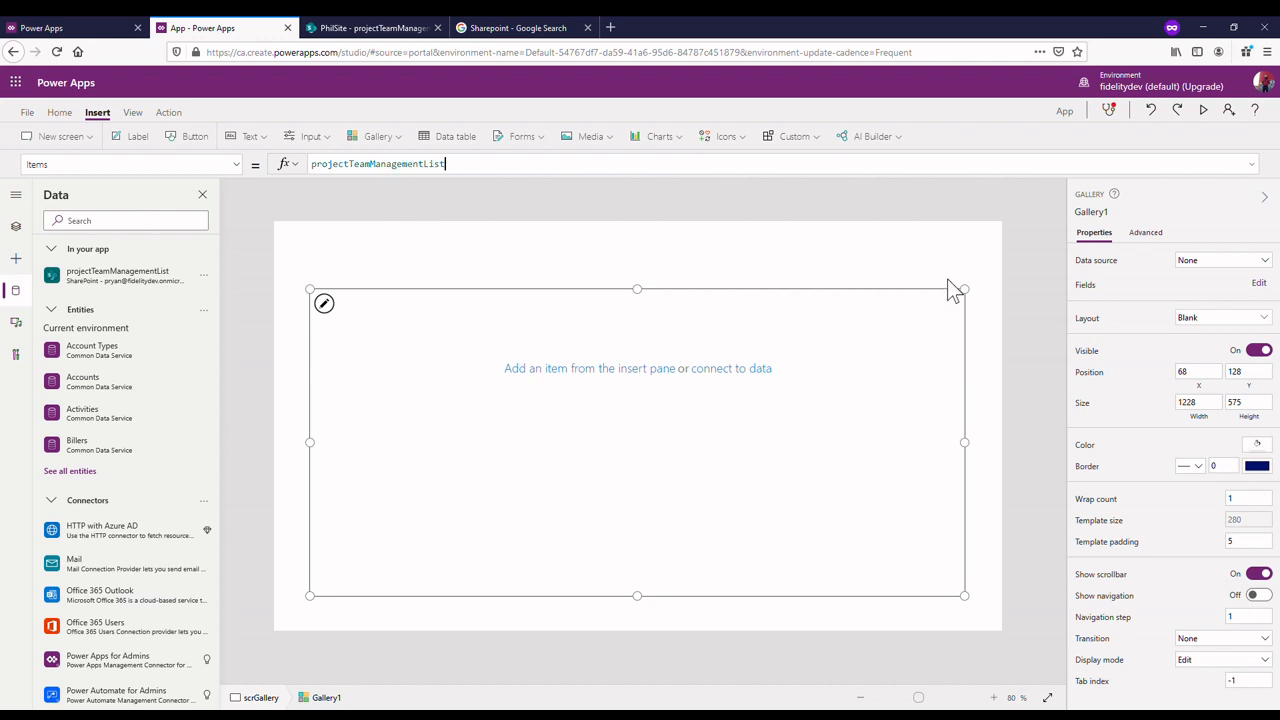
- Insert a text label into the gallery's item template
click(673, 388)
click(766, 532)
click(480, 351)
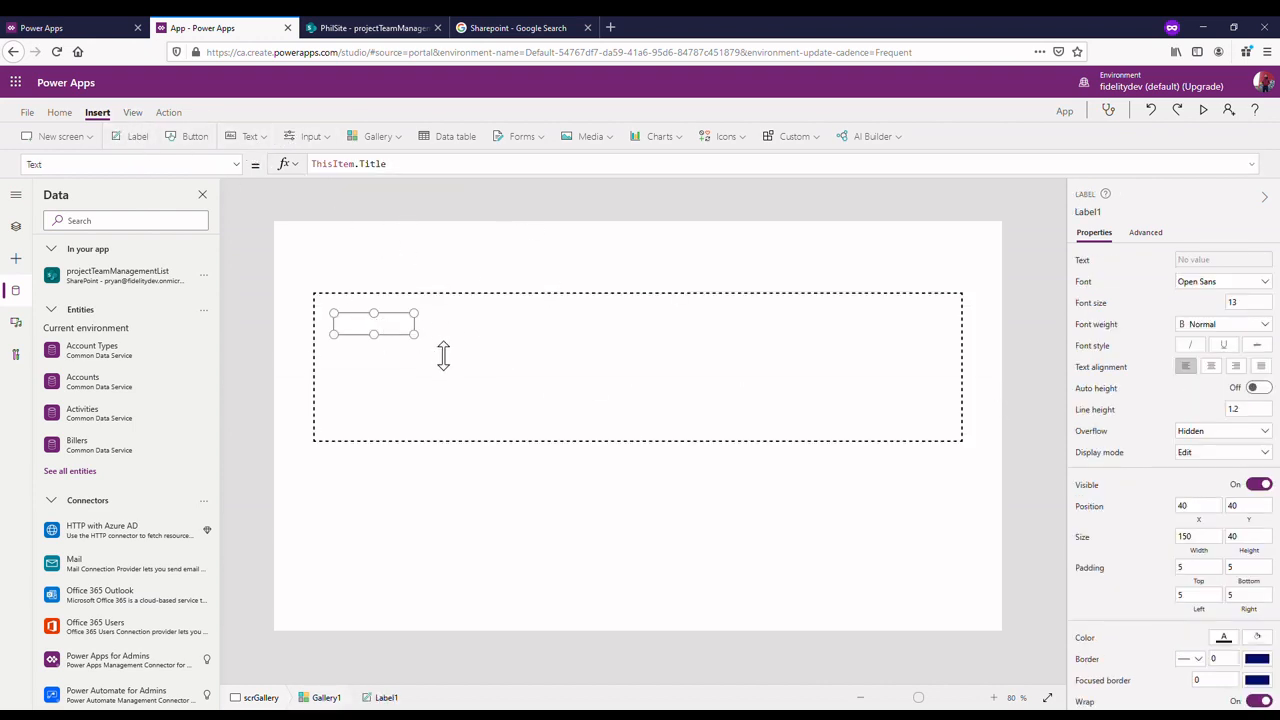
- Resize the gallery's label to a height of about 53 and give it a border thickness of 2
click(360, 328)
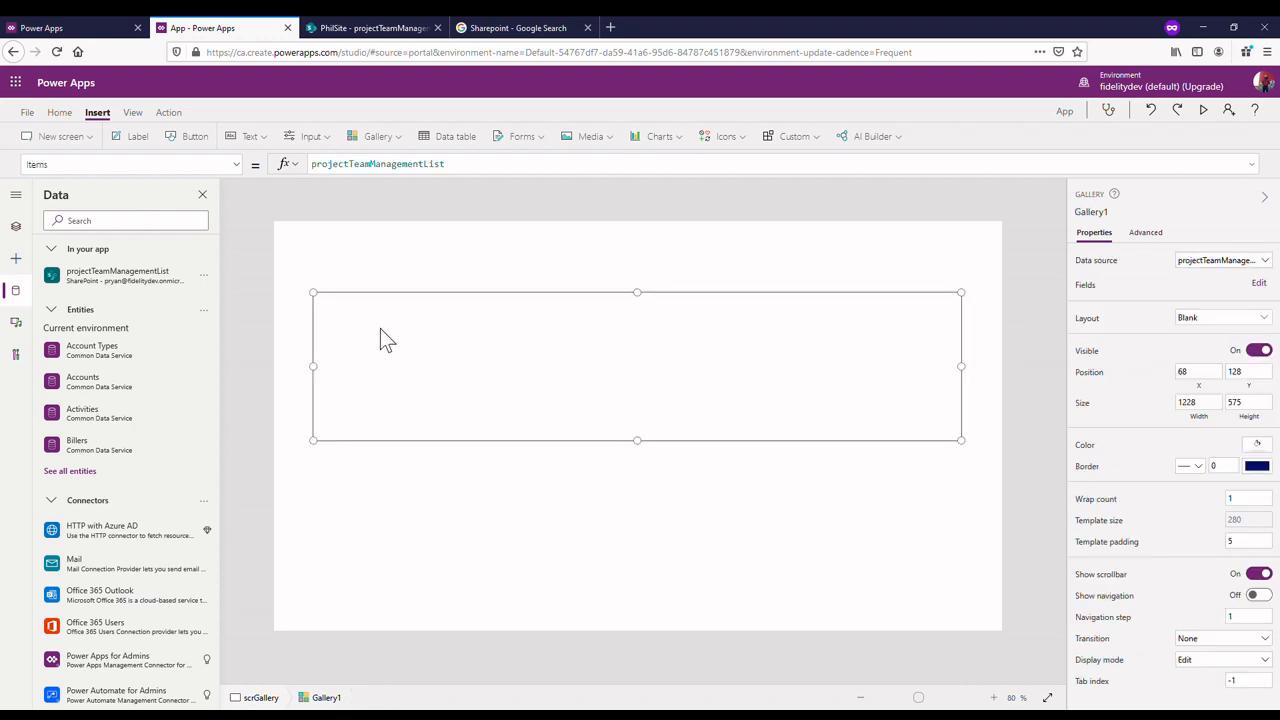
click(15, 226)
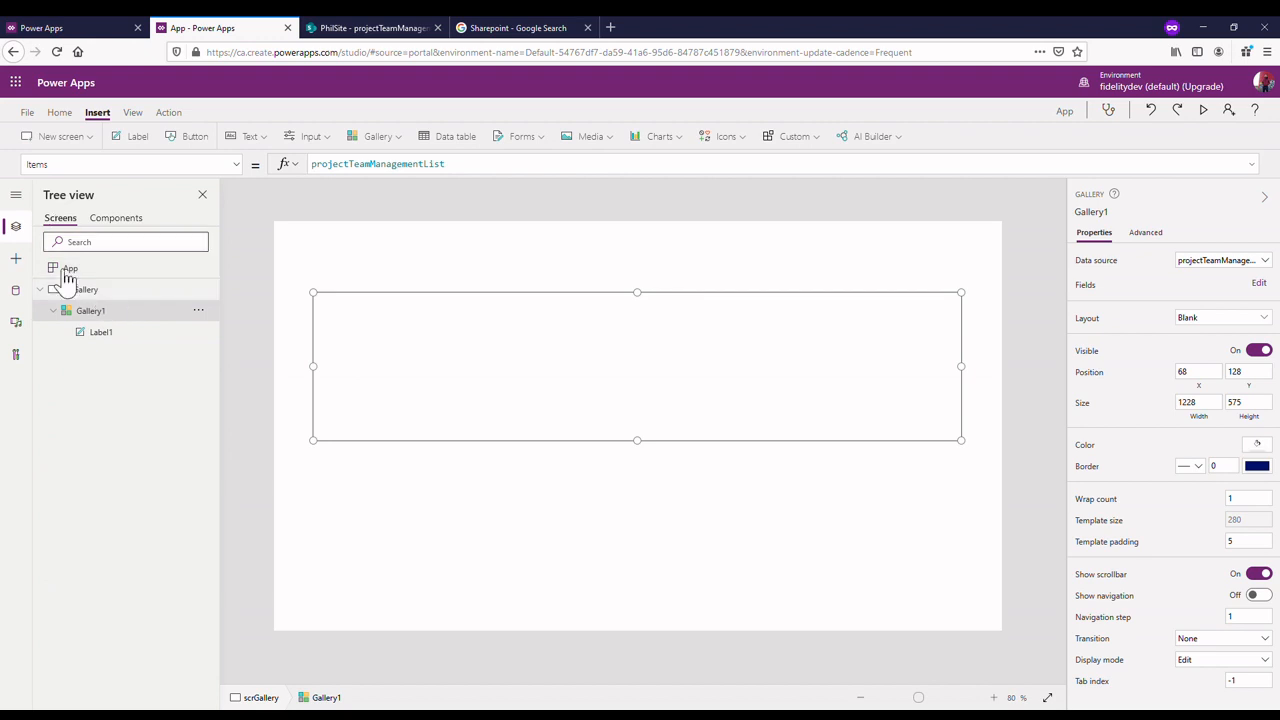
click(85, 332)
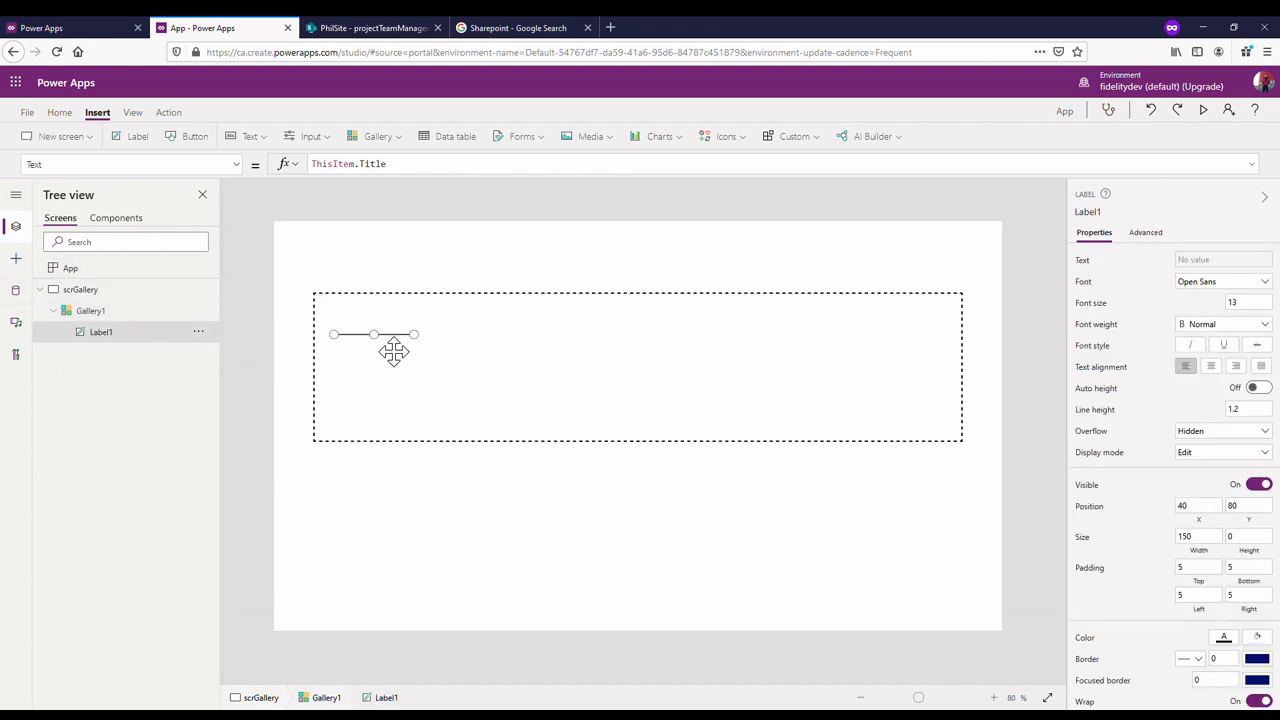
drag(376, 346, 400, 364)
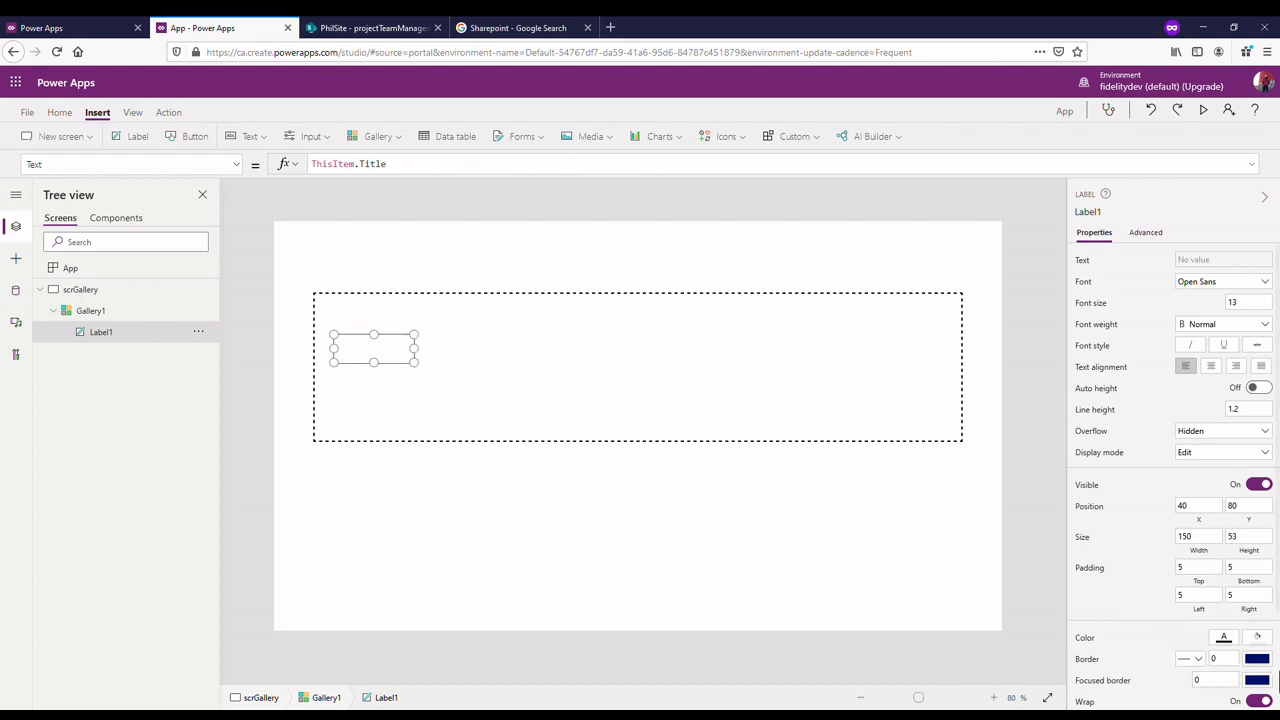
click(1236, 663)
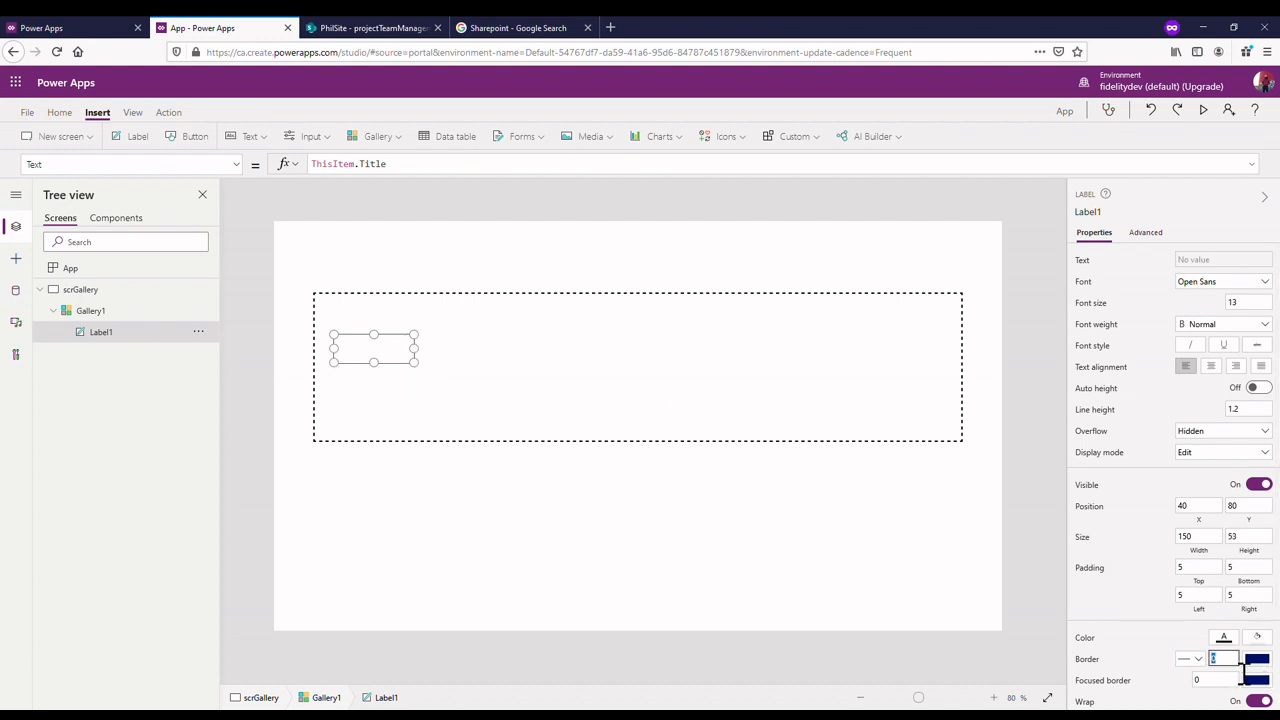
text(2)
click(993, 425)
- Move the label to about X 44, Y 48 in the gallery template and widen it to about 220
click(410, 350)
drag(415, 343, 417, 330)
click(417, 166)
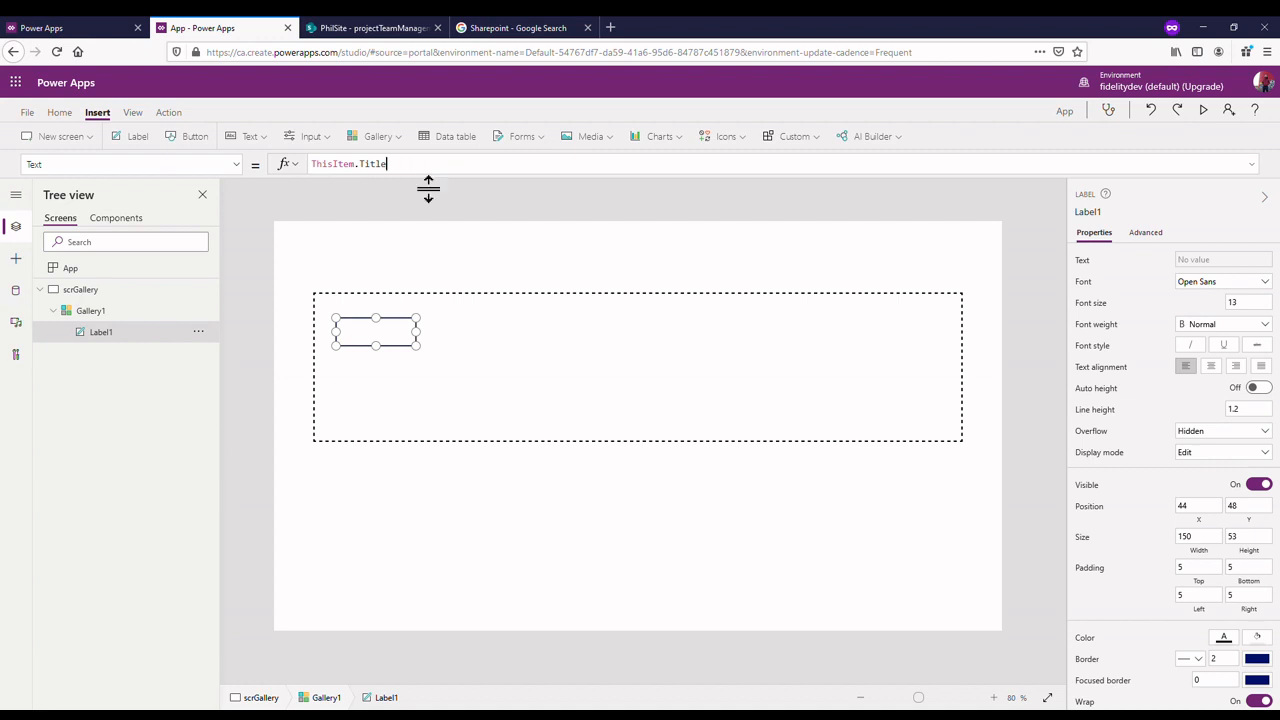
drag(421, 332, 457, 333)
- Replace the Title field with Employee in the label's Text formula, making it ThisItem.Employee
click(392, 168)
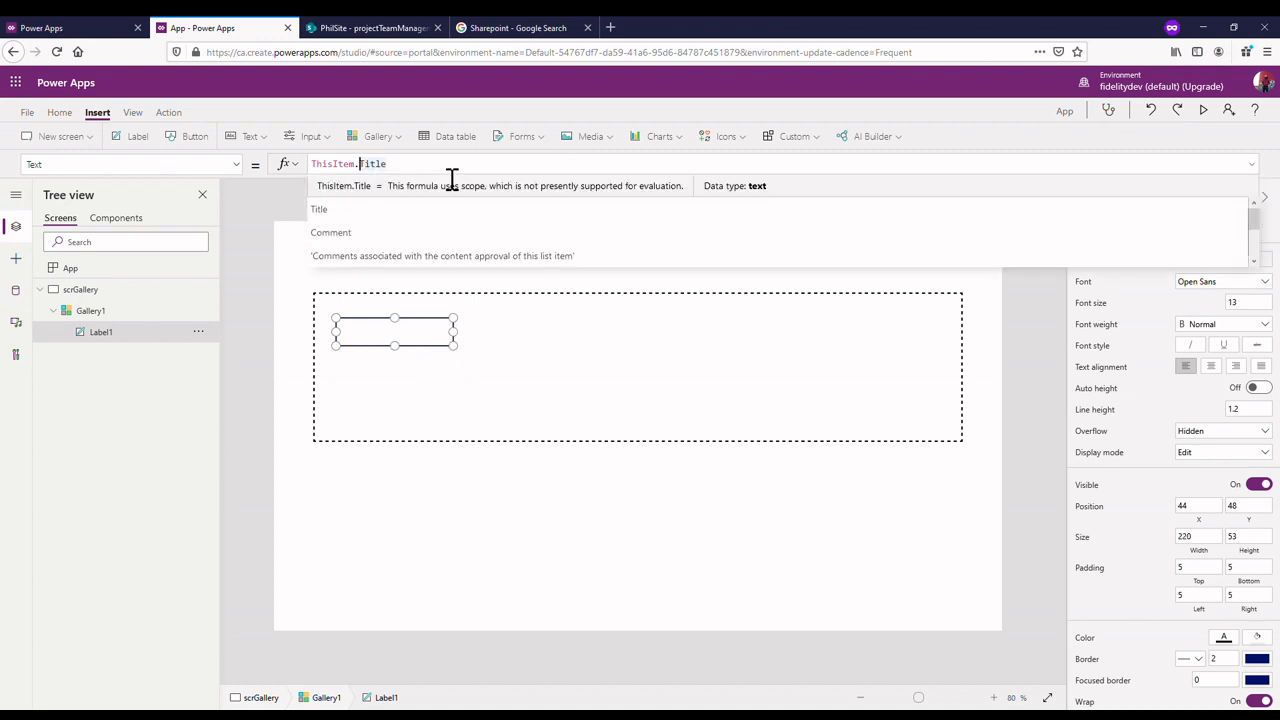
click(371, 27)
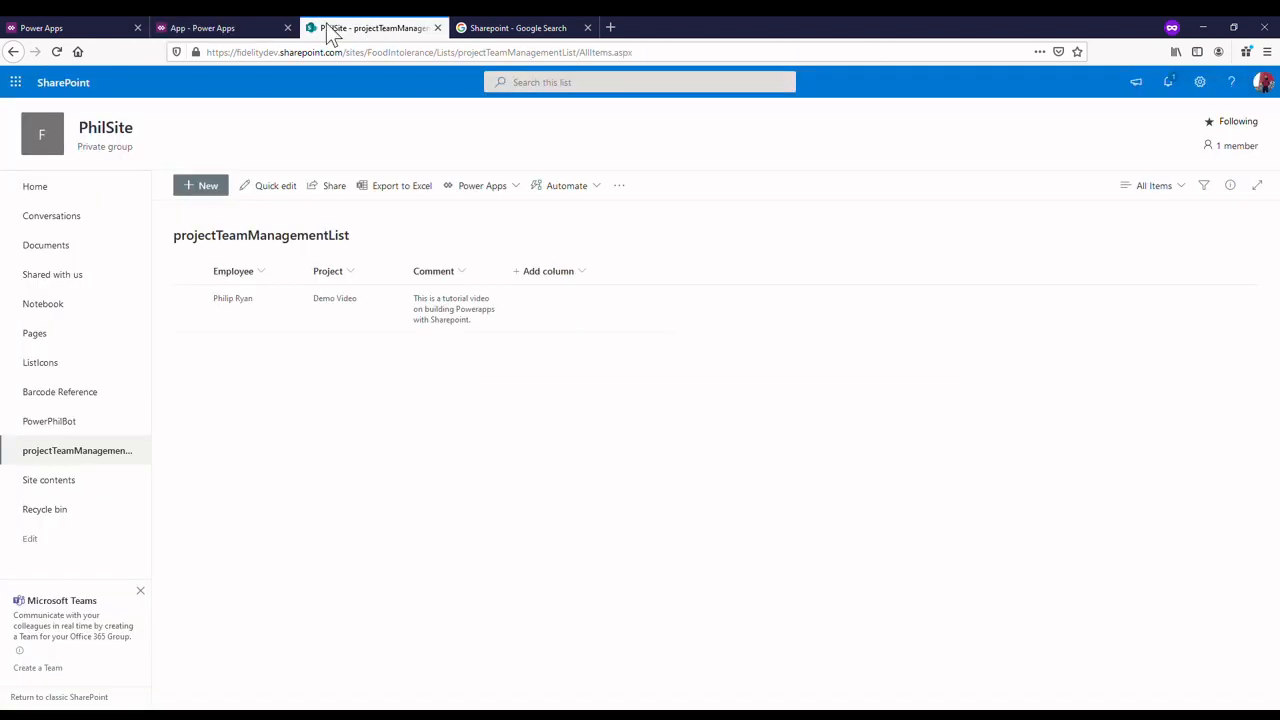
click(251, 27)
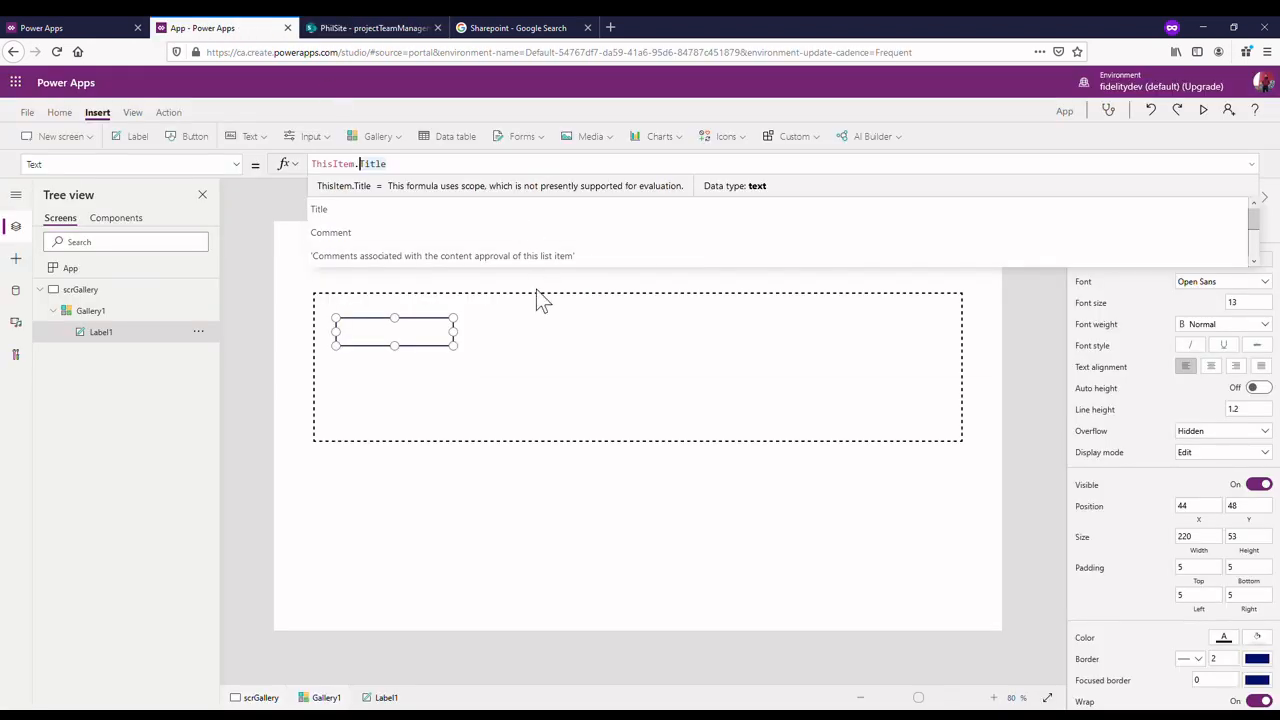
double_click(375, 170)
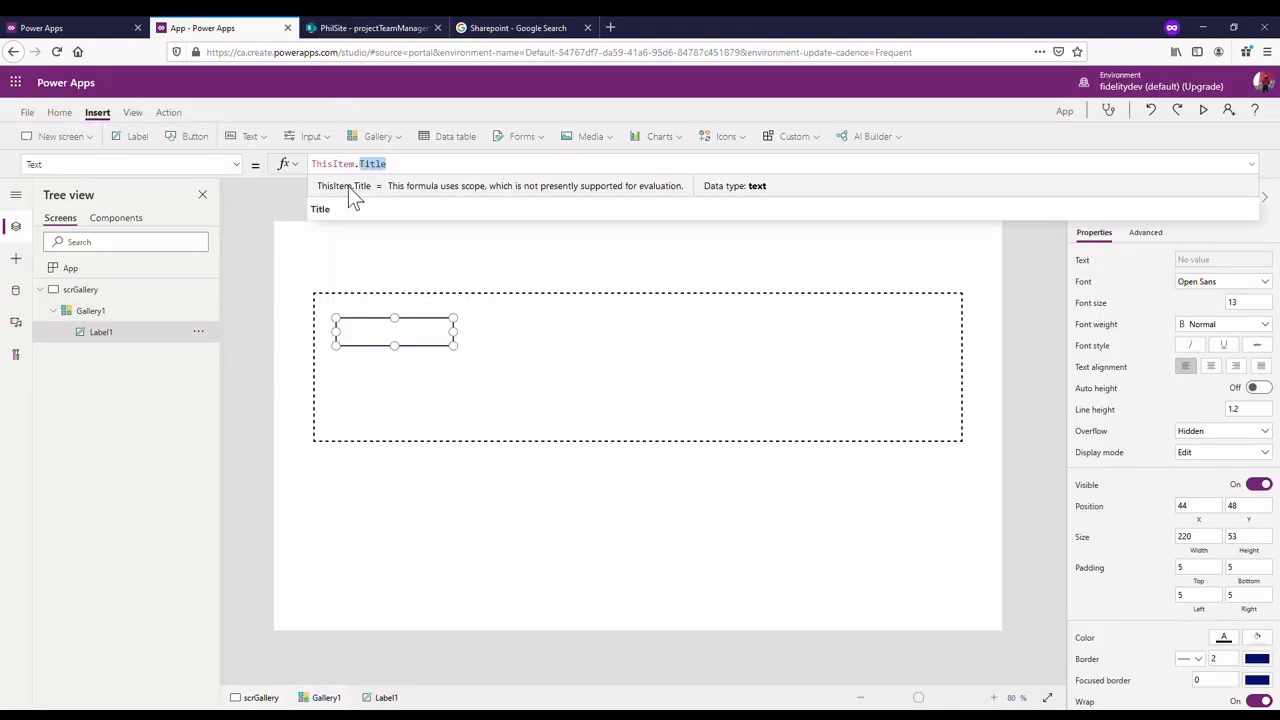
key(BackSpace)
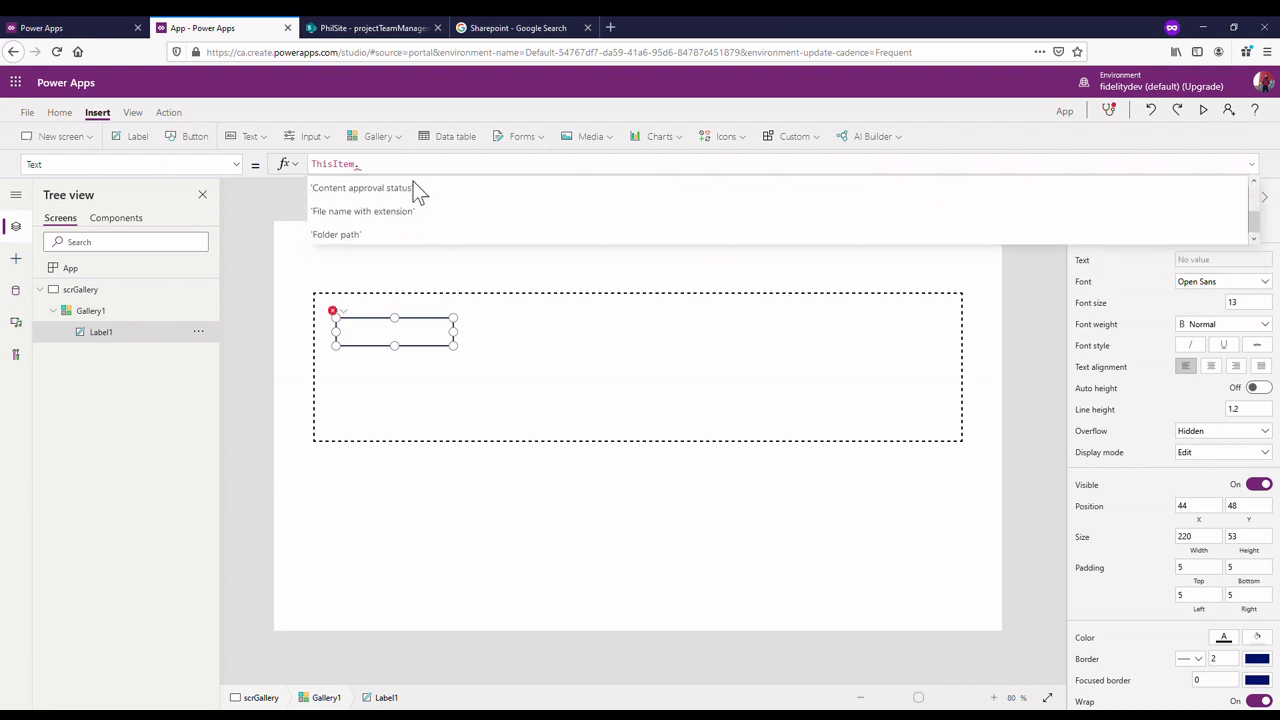
scroll(466, 230, down, 3)
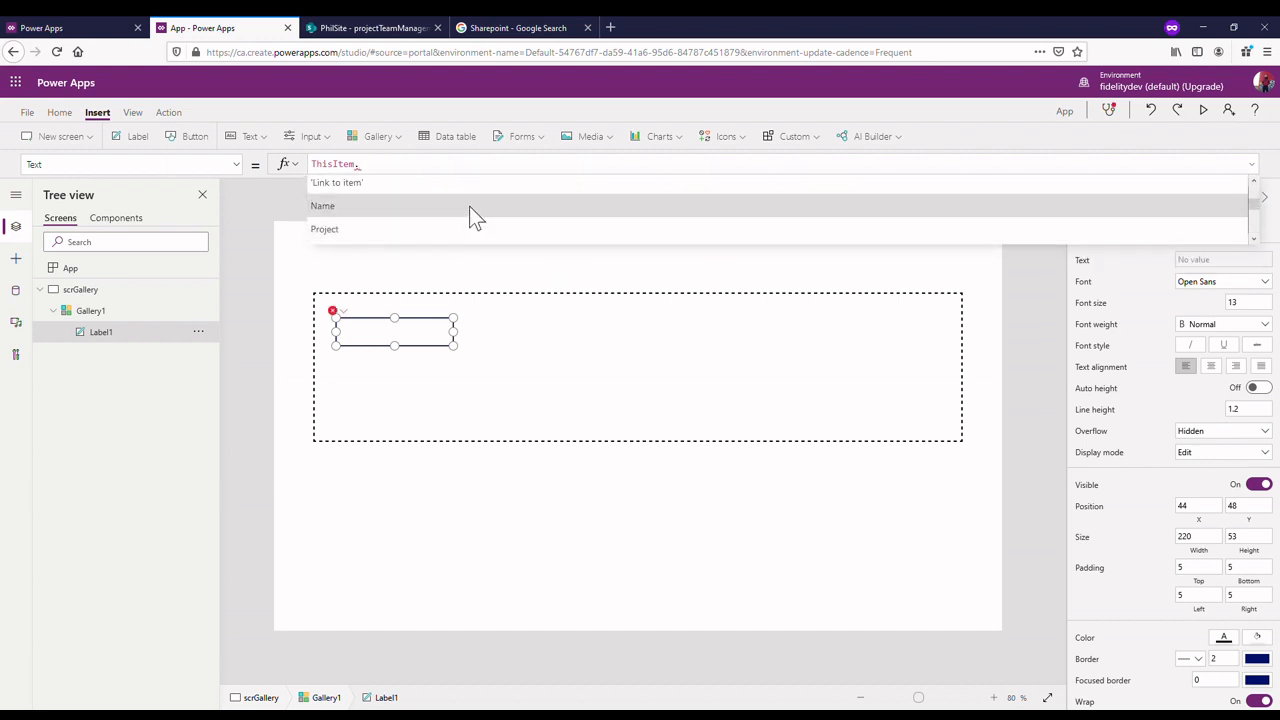
scroll(470, 208, down, 3)
scroll(470, 208, up, 5)
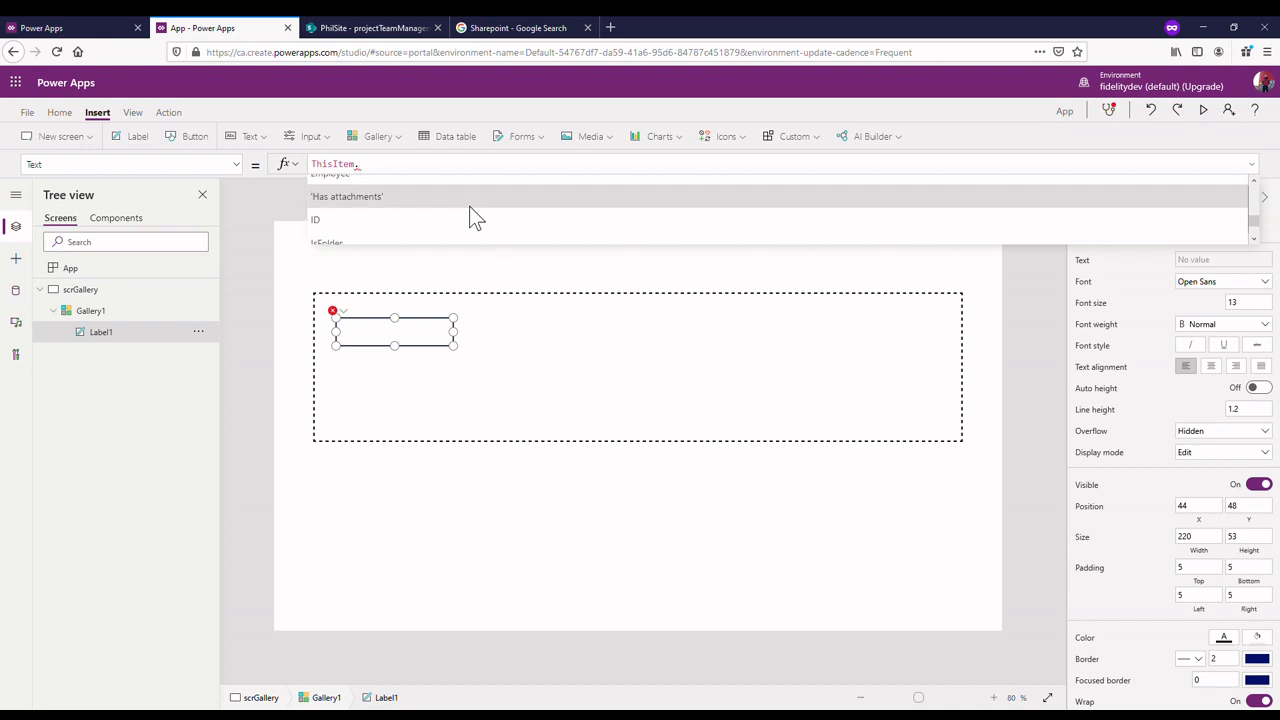
scroll(468, 206, up, 1)
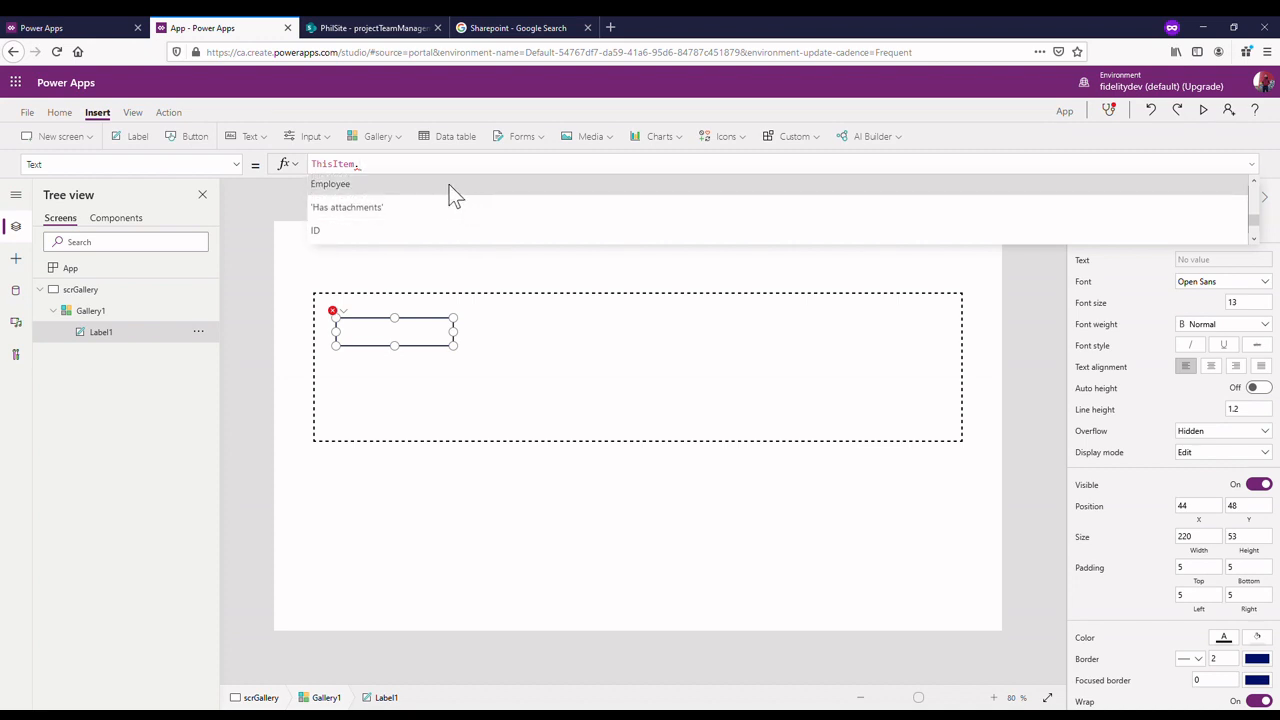
click(444, 186)
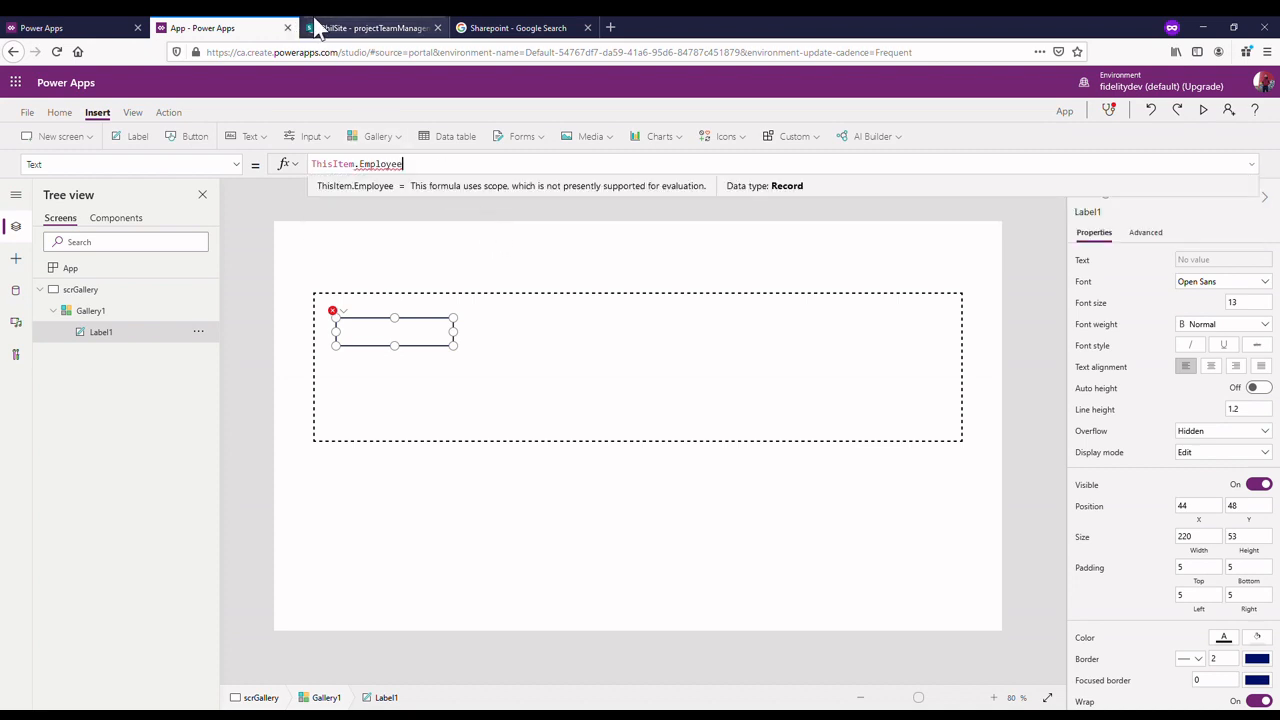
- Switch to the SharePoint list and view the profile card of the person in the Employee column
click(388, 26)
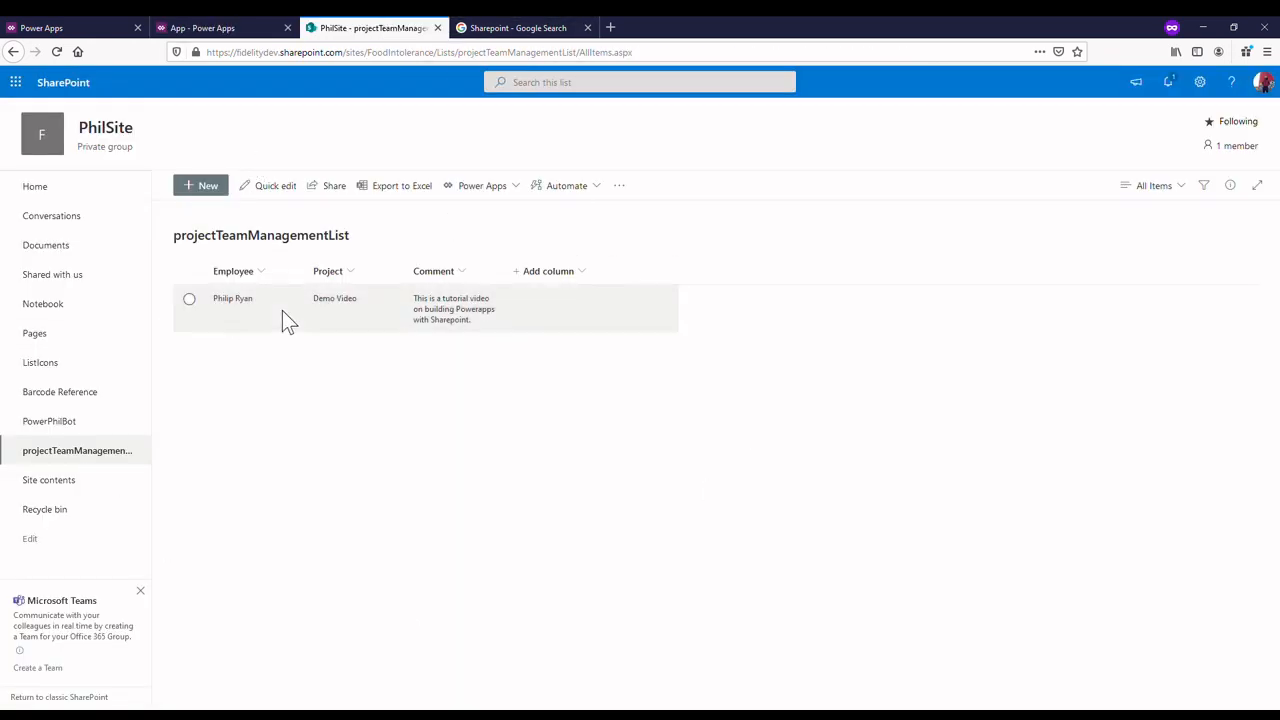
click(240, 305)
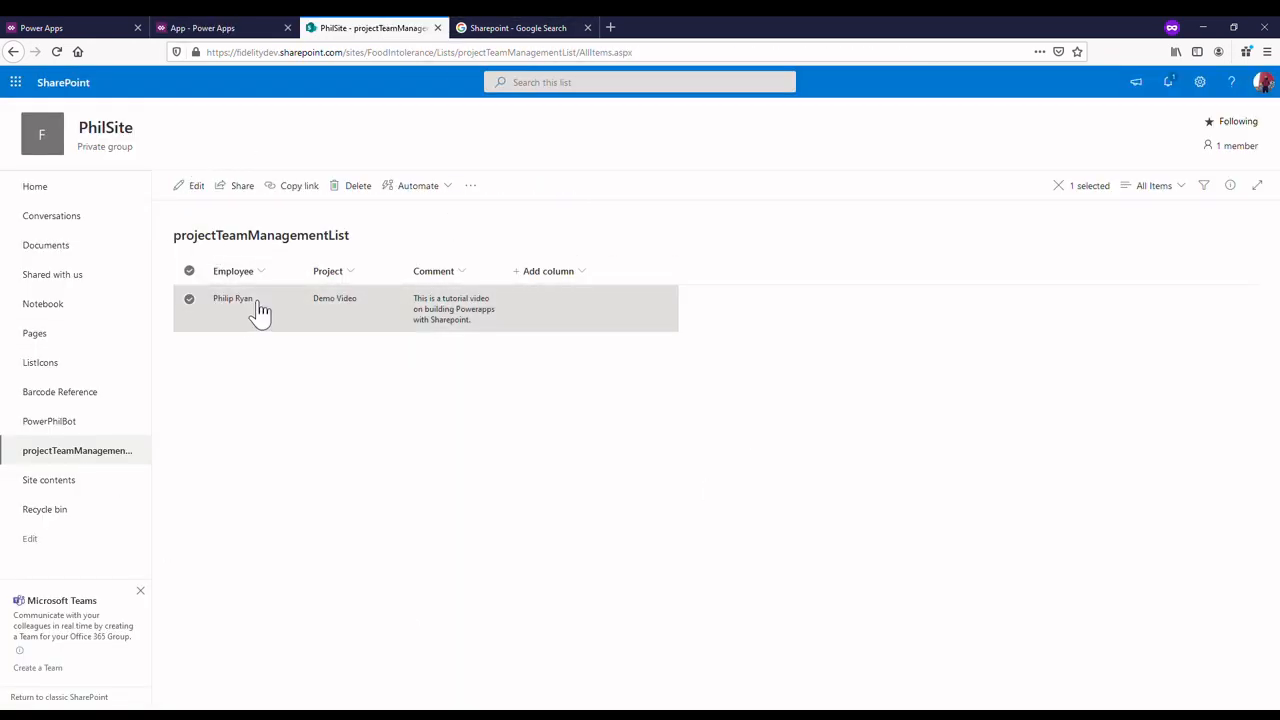
click(246, 300)
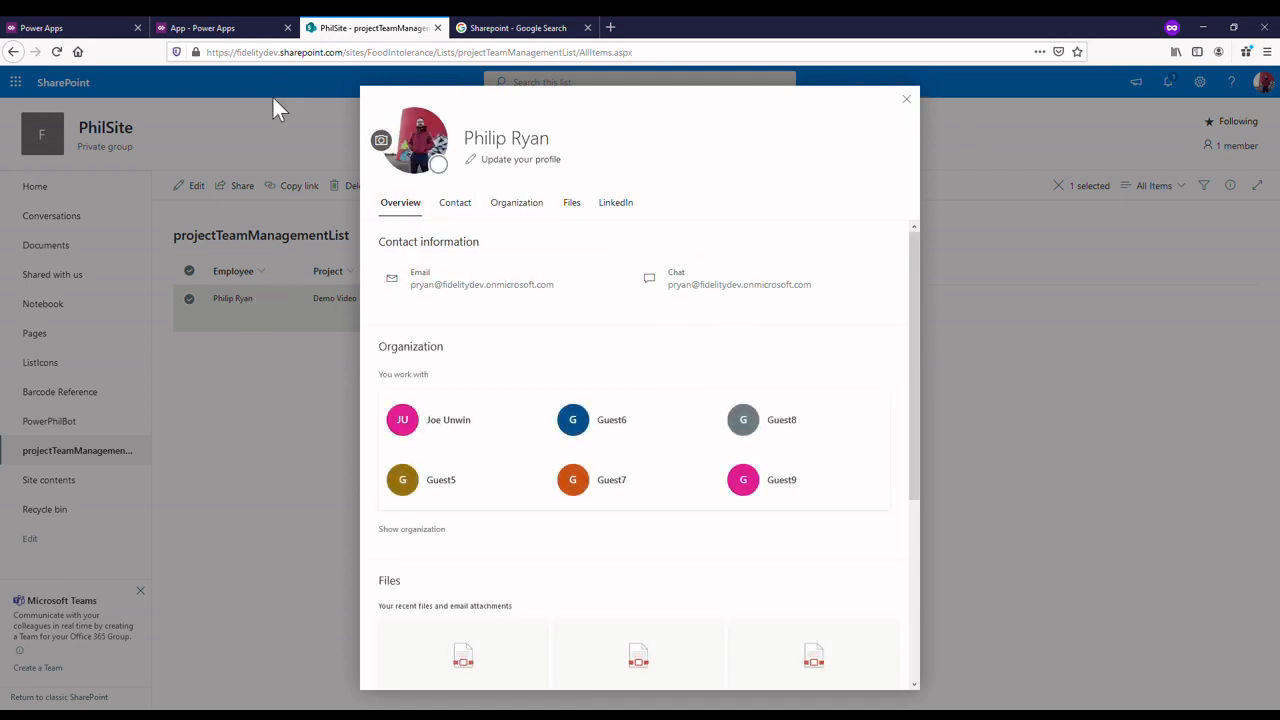
click(906, 99)
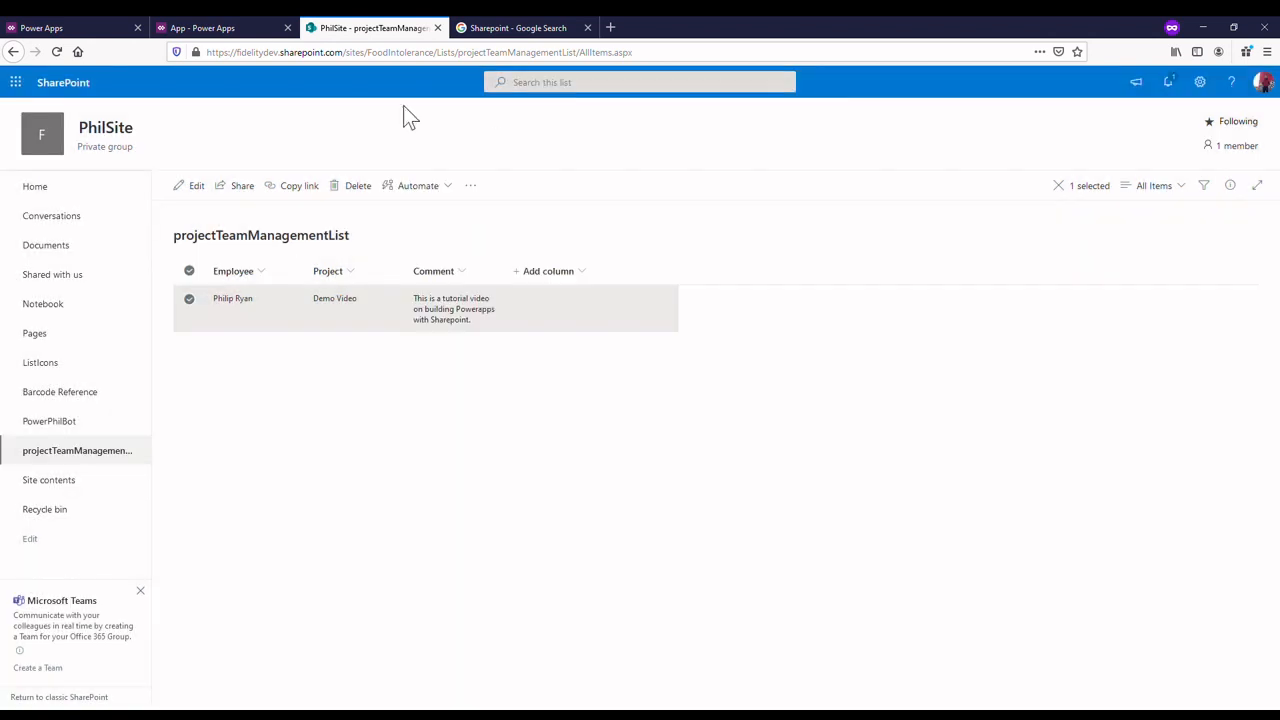
- Return to the Power Apps editor and extend the label's Text formula to ThisItem.Employee.DisplayName
click(222, 27)
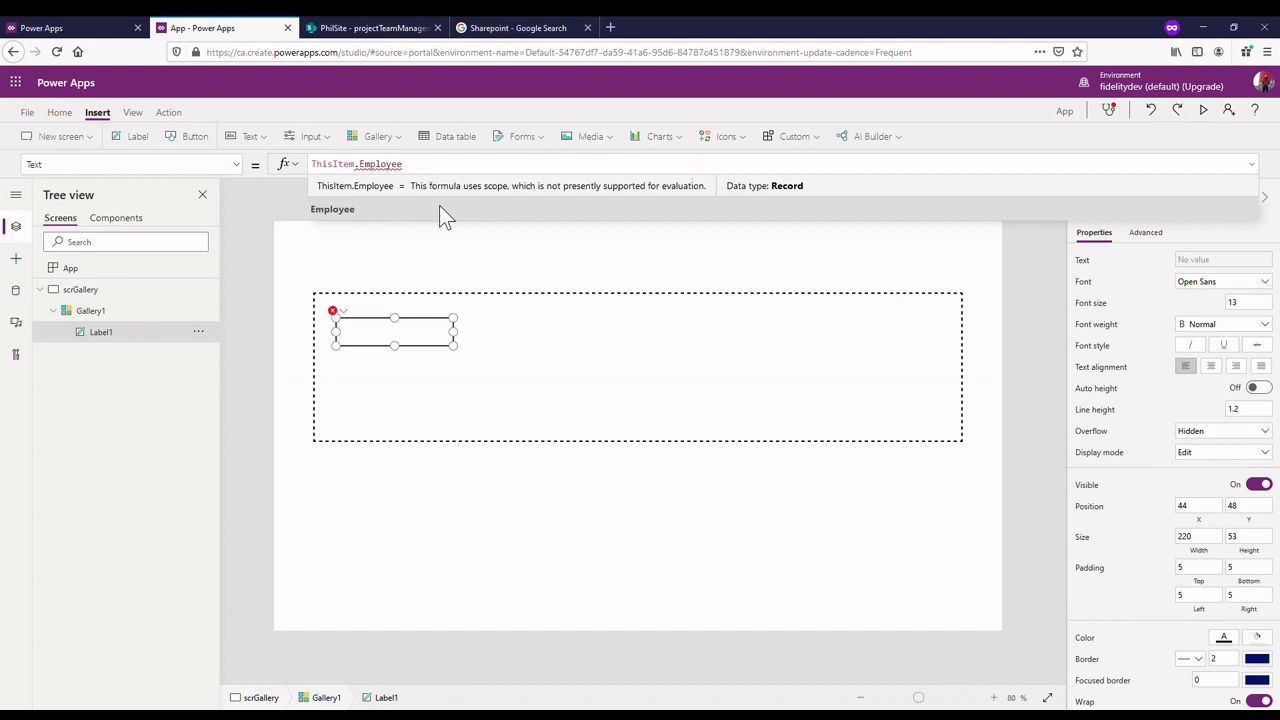
text(.)
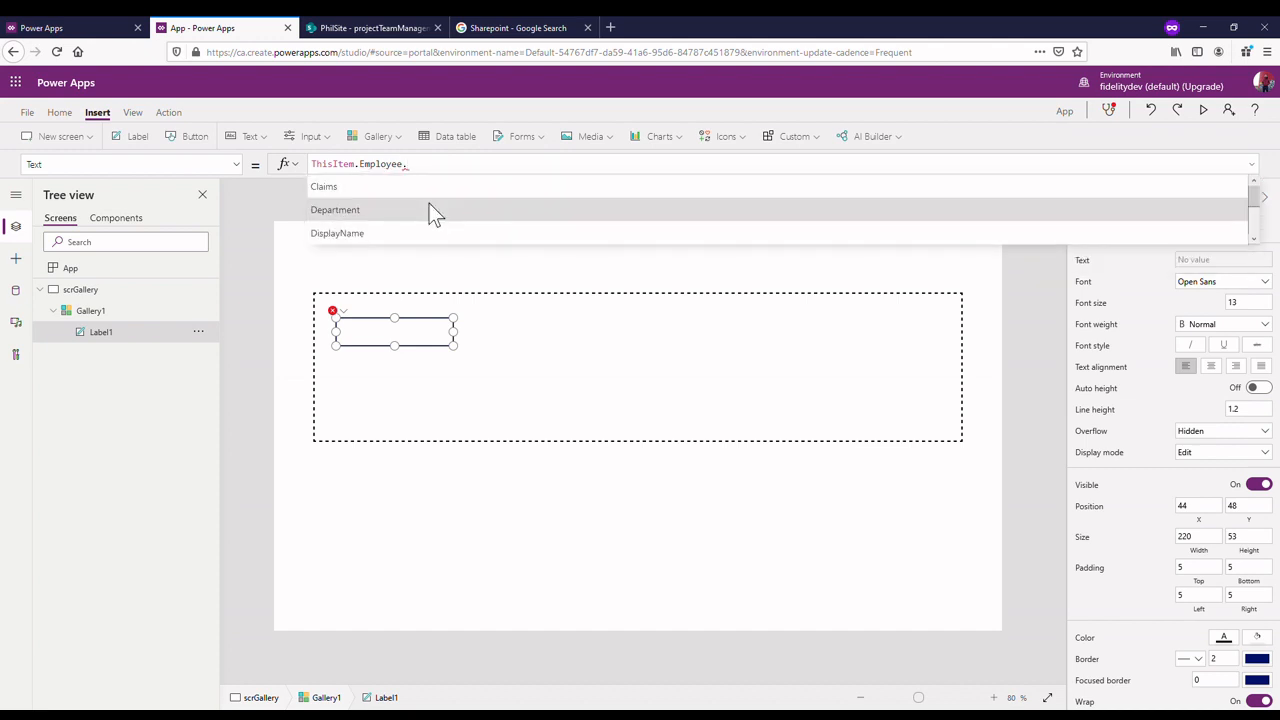
click(415, 232)
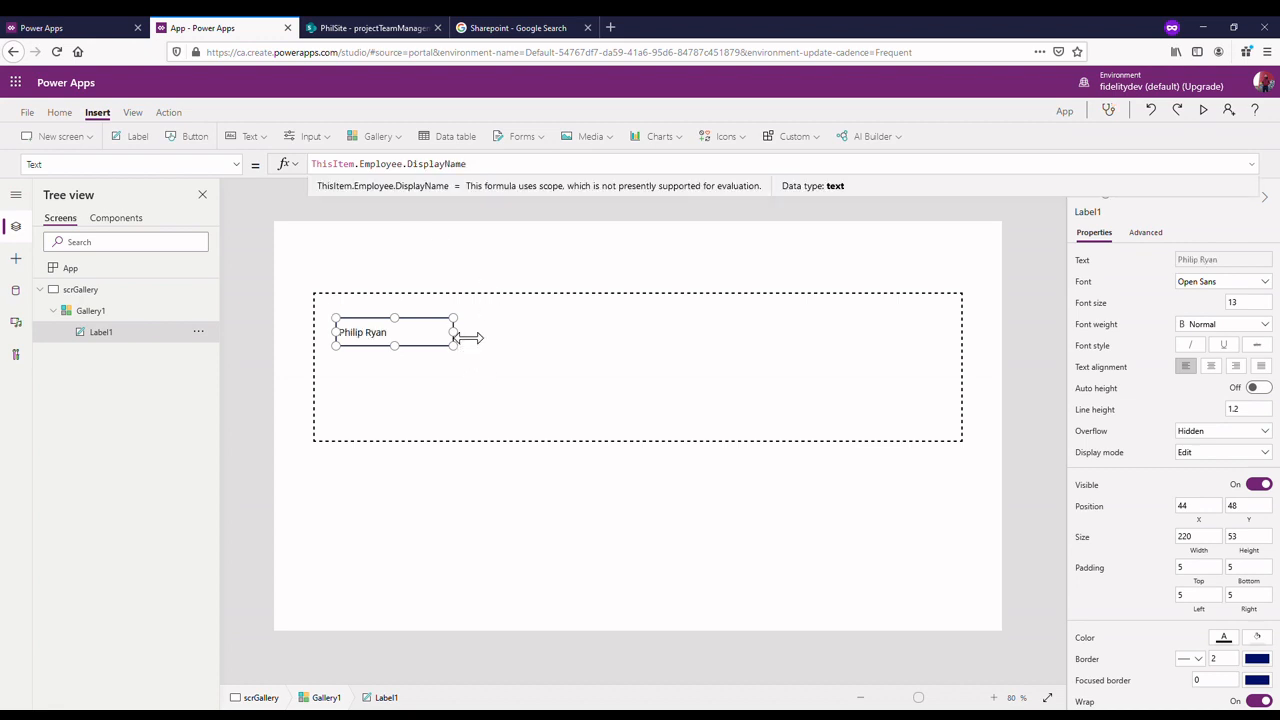
- Resize the employee label to about 263 by 44 and move it to about X 36, Y 44
drag(458, 332, 500, 339)
mouse_move(414, 360)
mouse_down()
mouse_move(408, 374)
mouse_move(429, 345)
mouse_up()
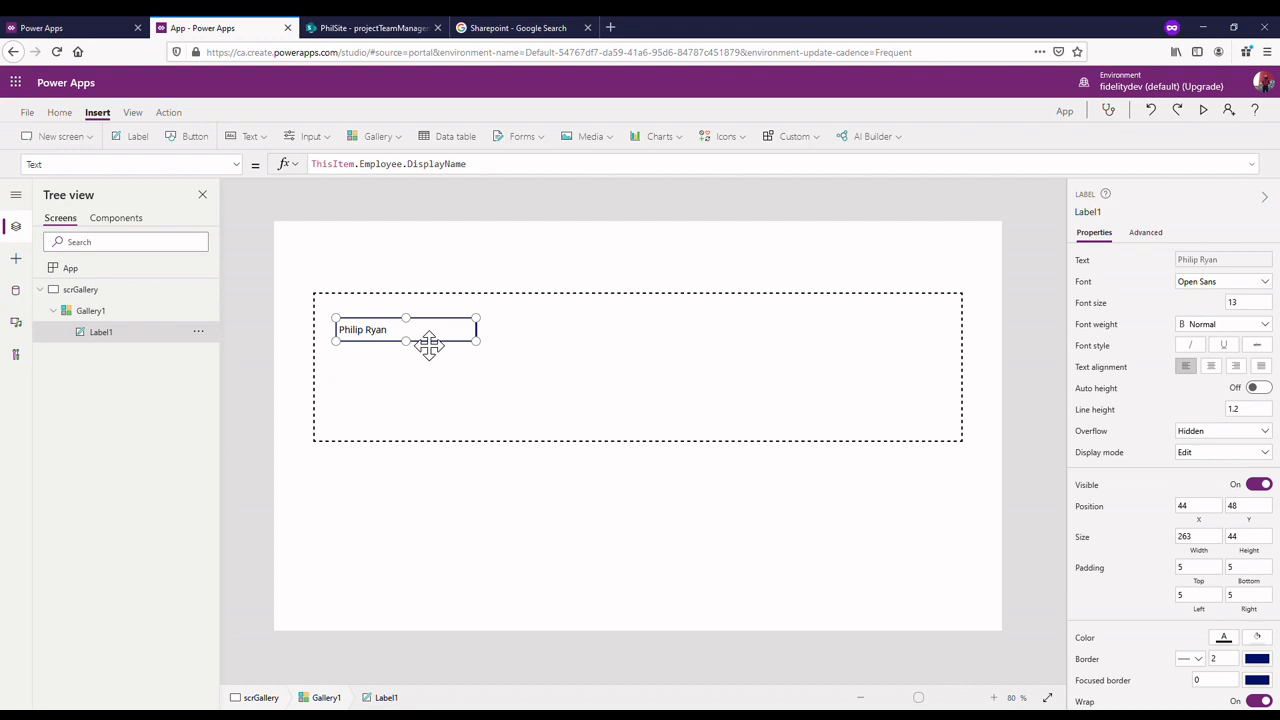
mouse_move(446, 340)
mouse_down()
mouse_move(434, 340)
mouse_move(449, 340)
mouse_up()
click(772, 458)
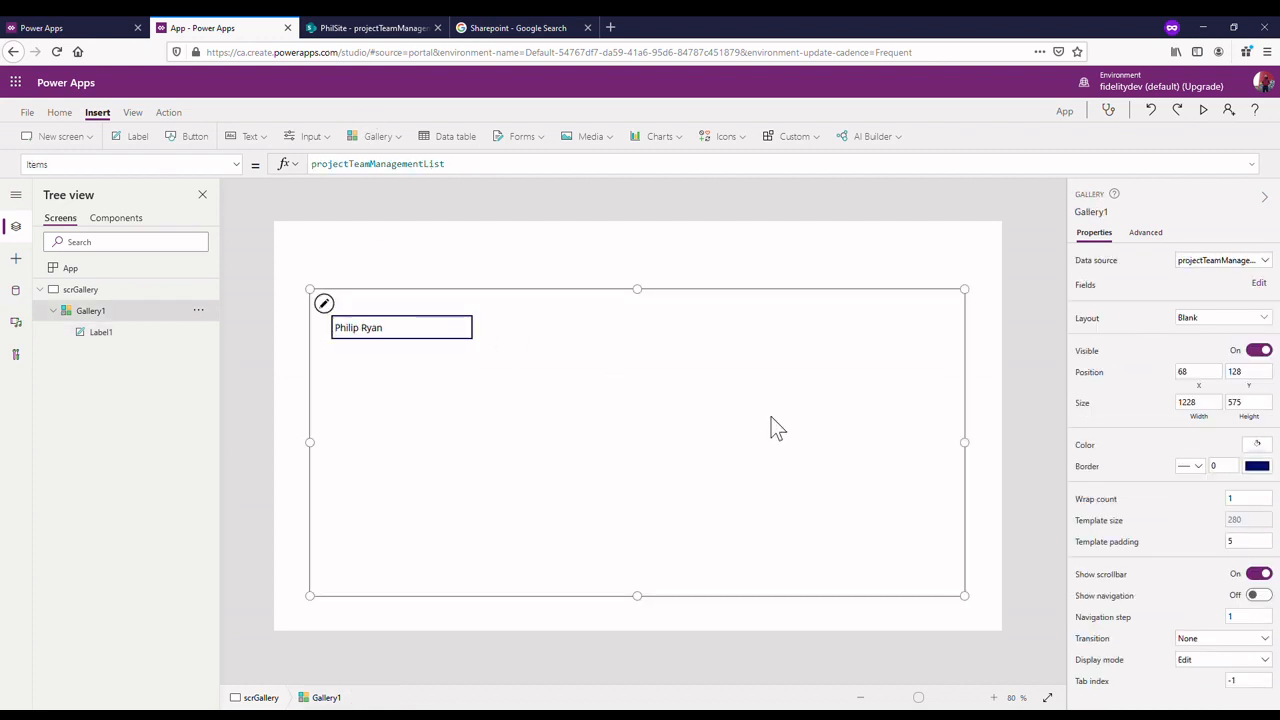
- Duplicate the employee label and place the copy beside the original, at about X 428, Y 188 on the screen
click(413, 332)
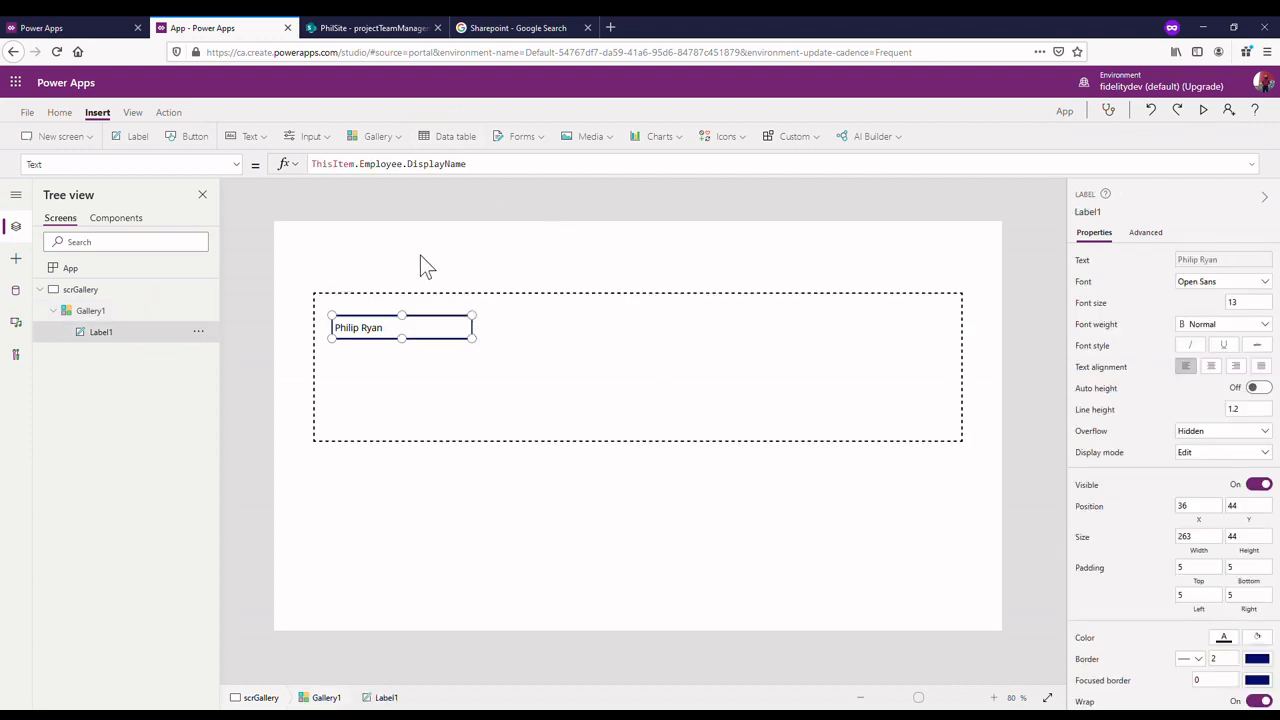
right_click(442, 342)
click(578, 343)
click(578, 343)
right_click(536, 340)
click(588, 395)
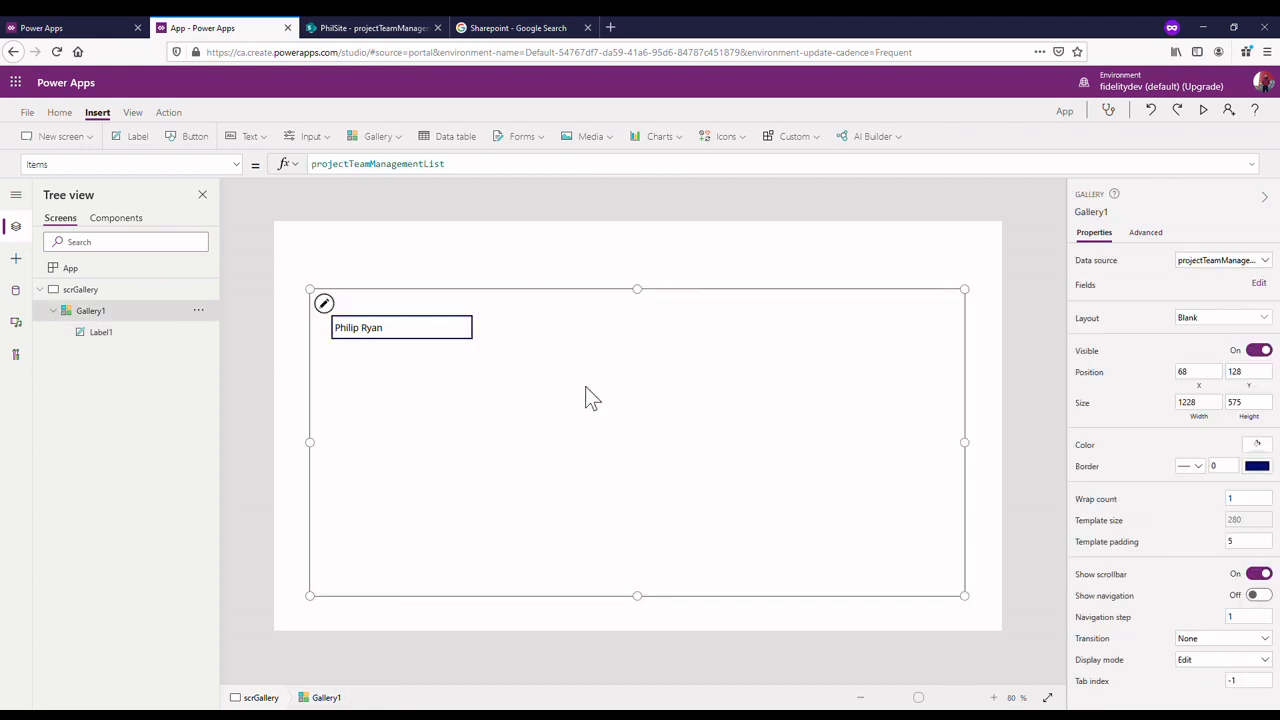
drag(440, 258, 648, 336)
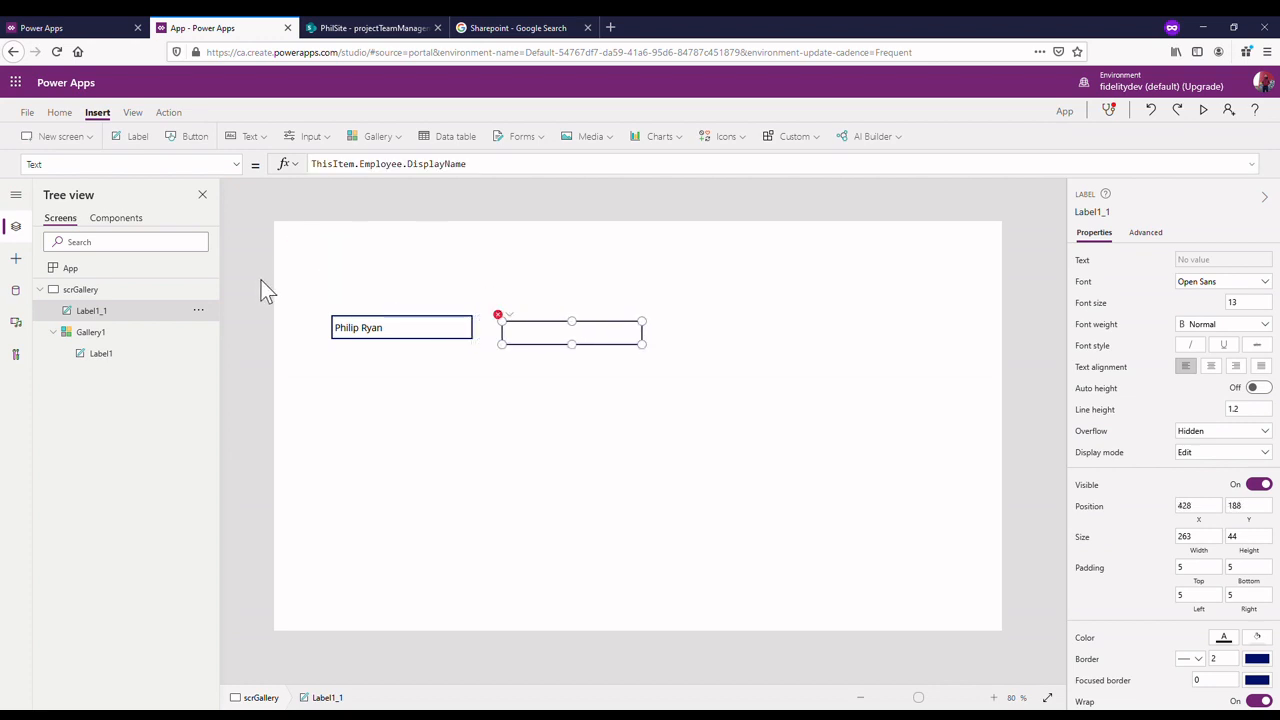
- Set the gallery's border thickness to 1
click(96, 336)
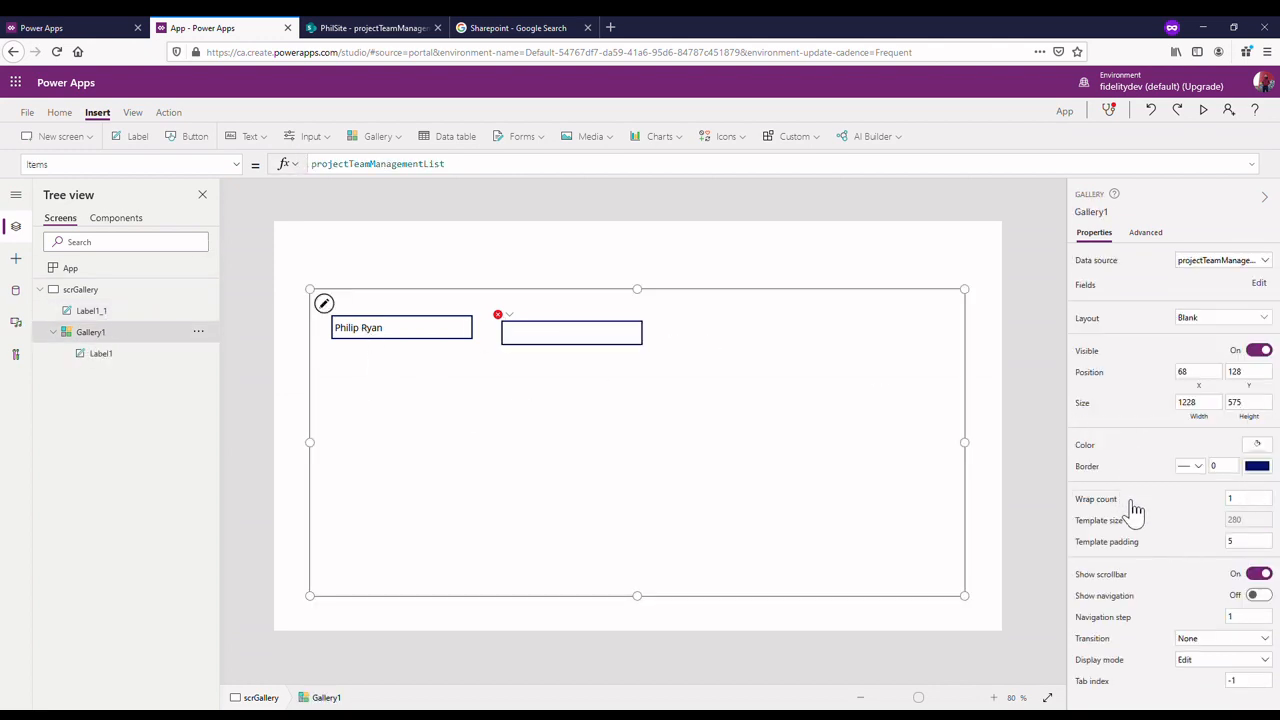
click(1238, 467)
click(1004, 408)
- Shorten the gallery's item template to a template size of about 175
click(740, 395)
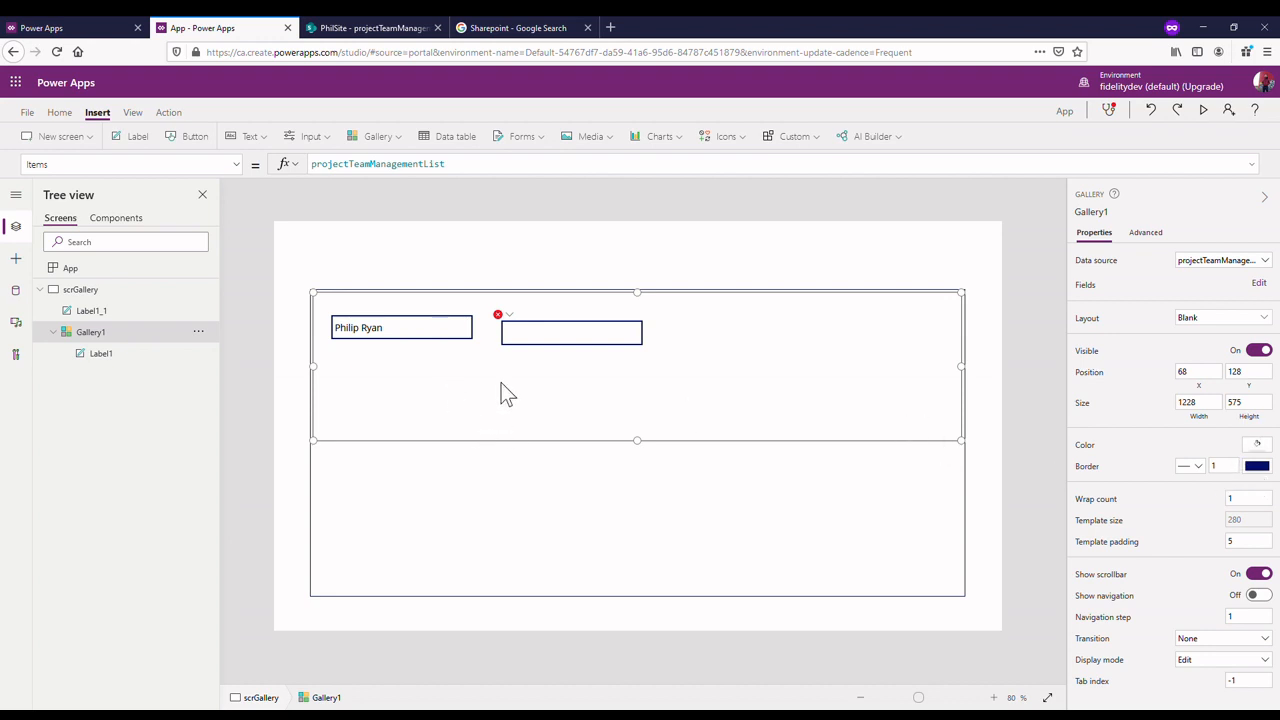
click(1025, 328)
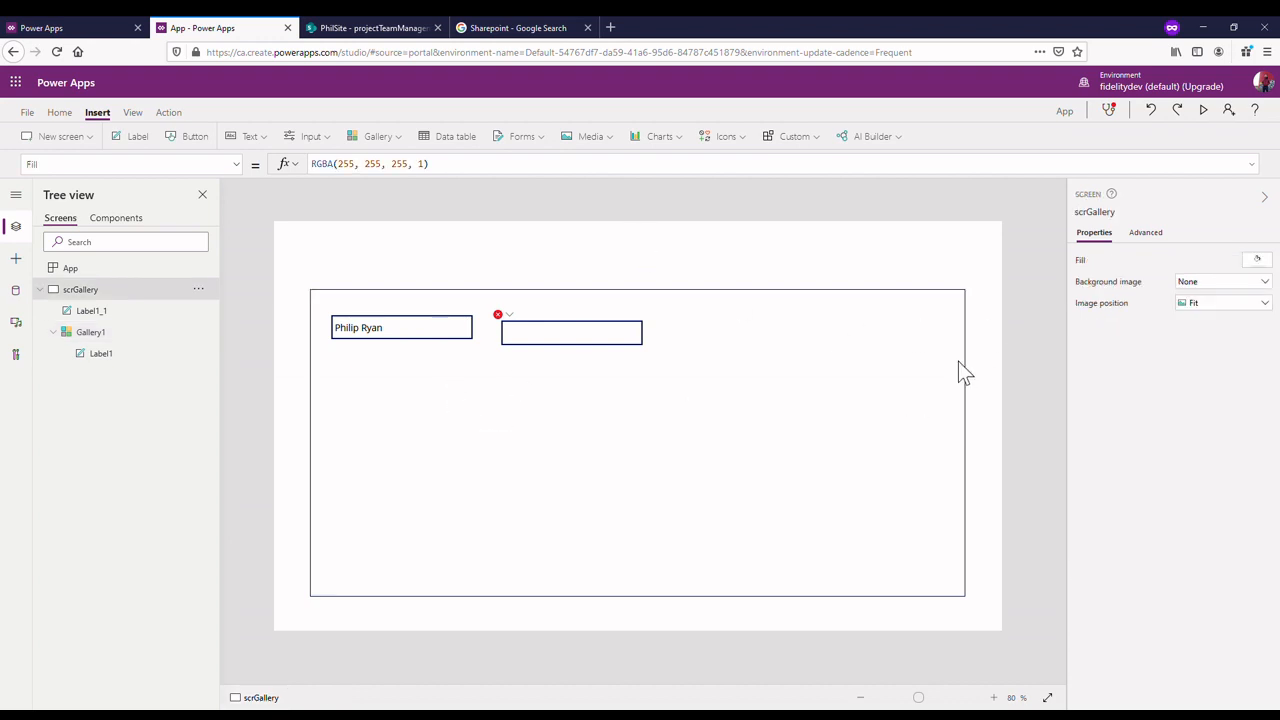
click(590, 356)
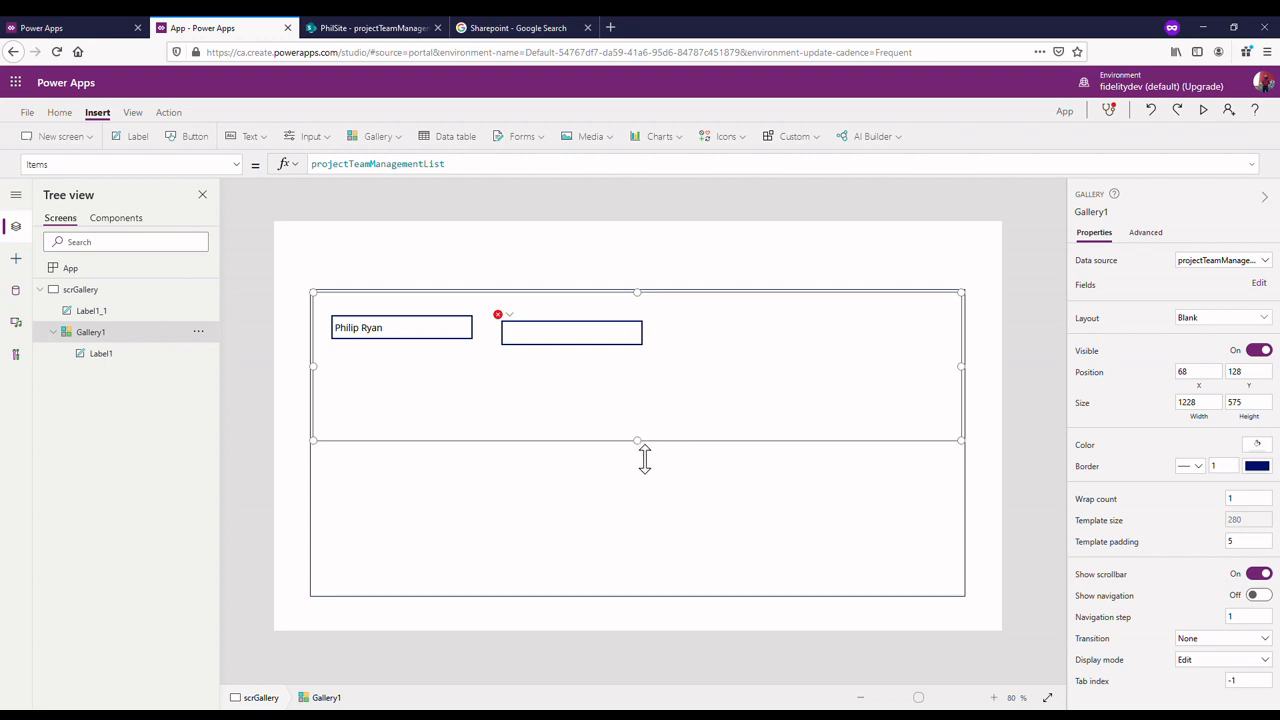
drag(643, 443, 643, 386)
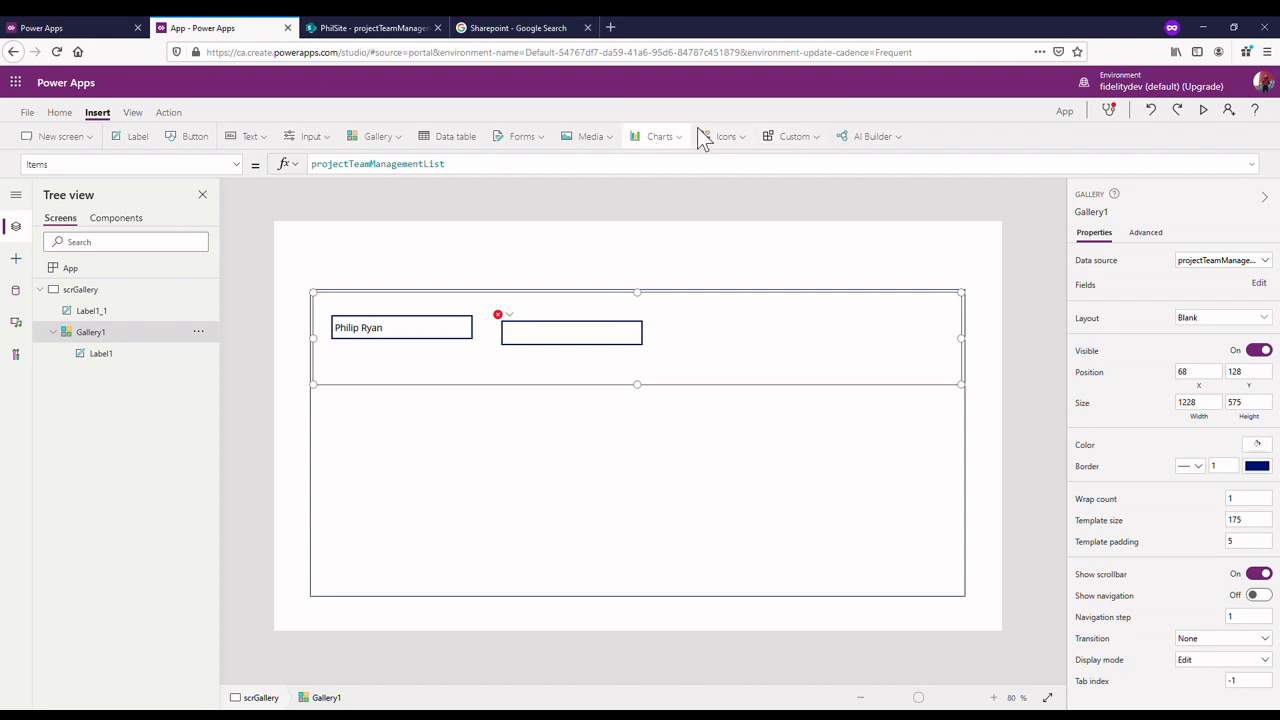
- Insert a rectangle shape into the gallery's item template
click(741, 138)
scroll(793, 330, down, 10)
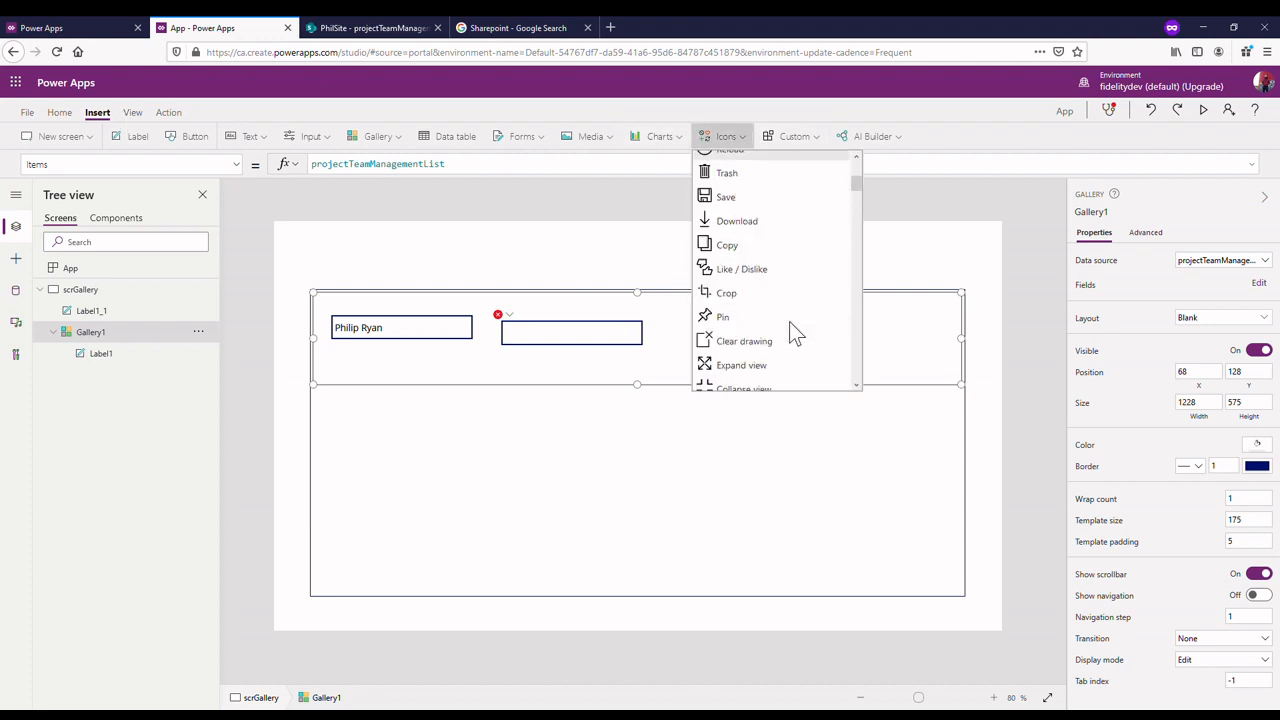
scroll(790, 282, down, 5)
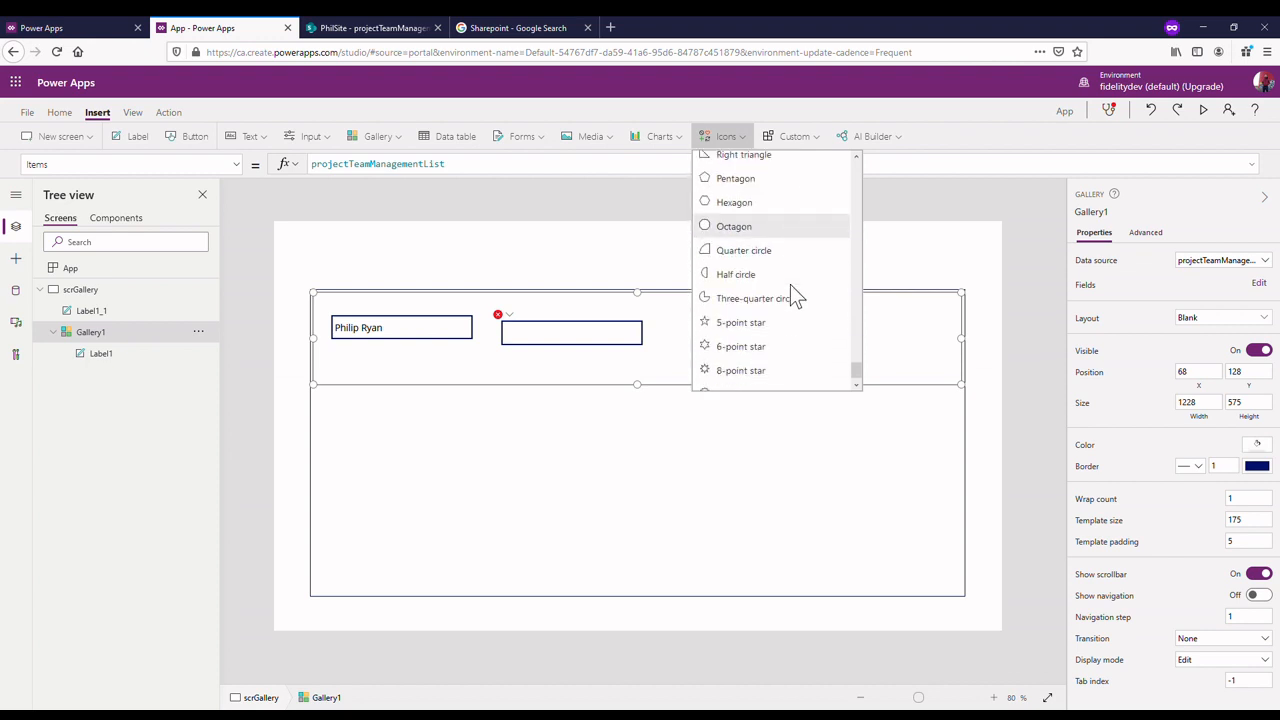
scroll(778, 237, up, 3)
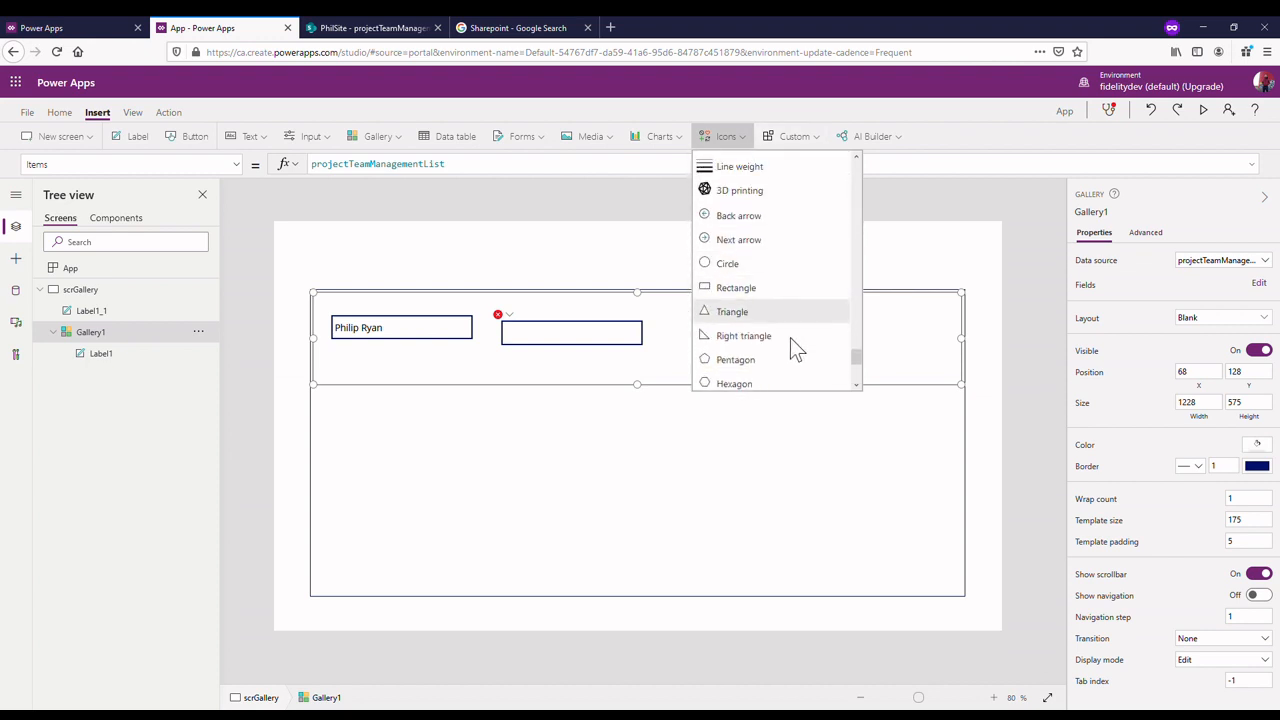
scroll(791, 351, down, 3)
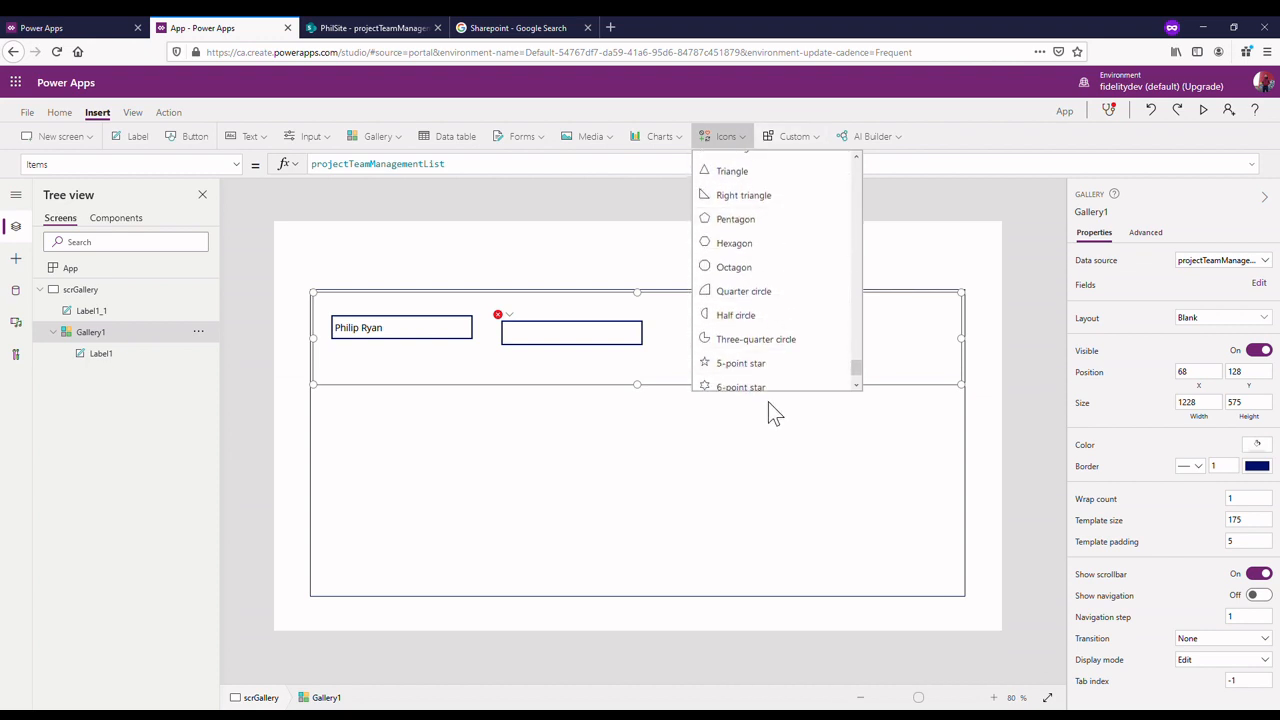
scroll(773, 363, down, 1)
scroll(773, 363, up, 4)
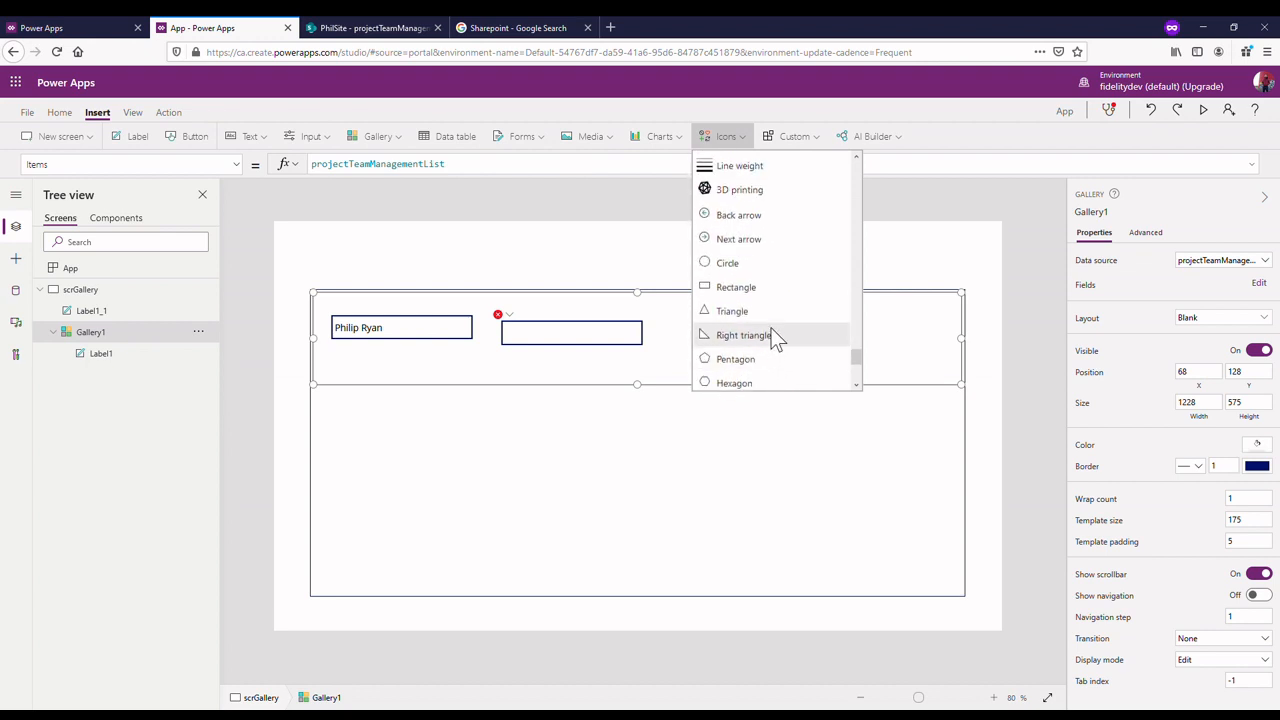
click(771, 289)
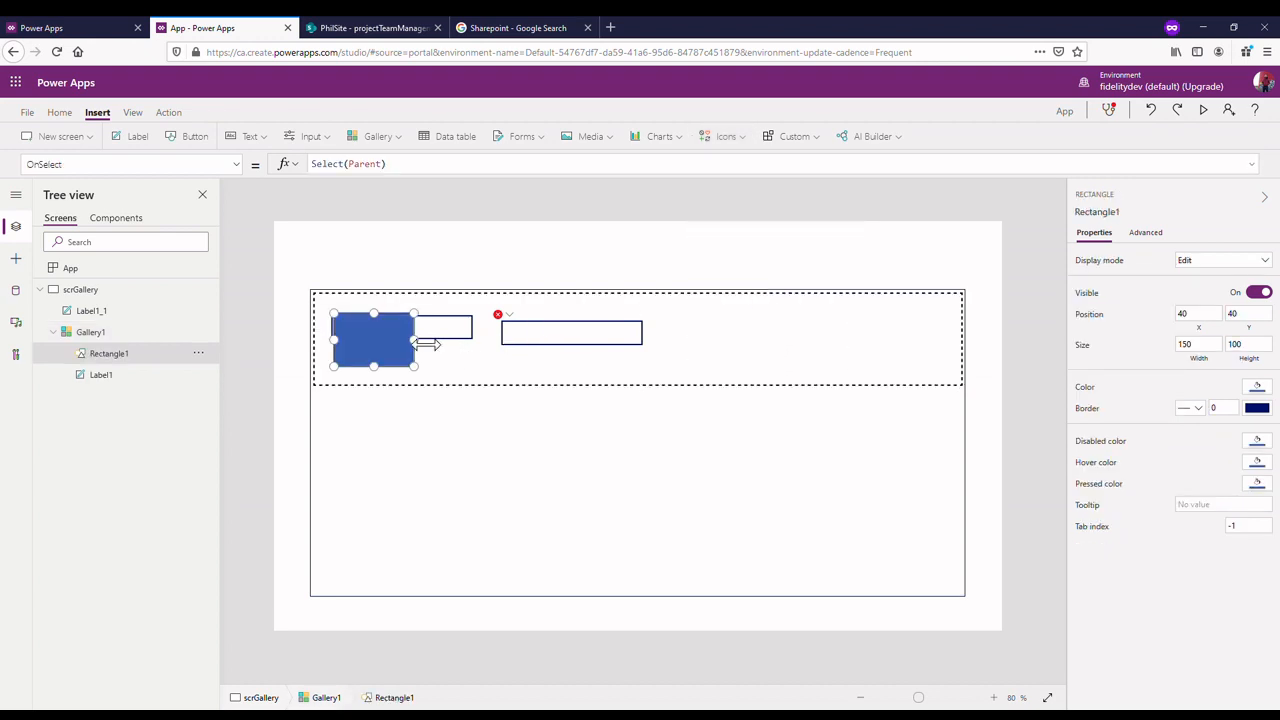
- Stretch the rectangle across the full width of the item template, to X 0 and a width of about 1218
drag(414, 340, 1009, 363)
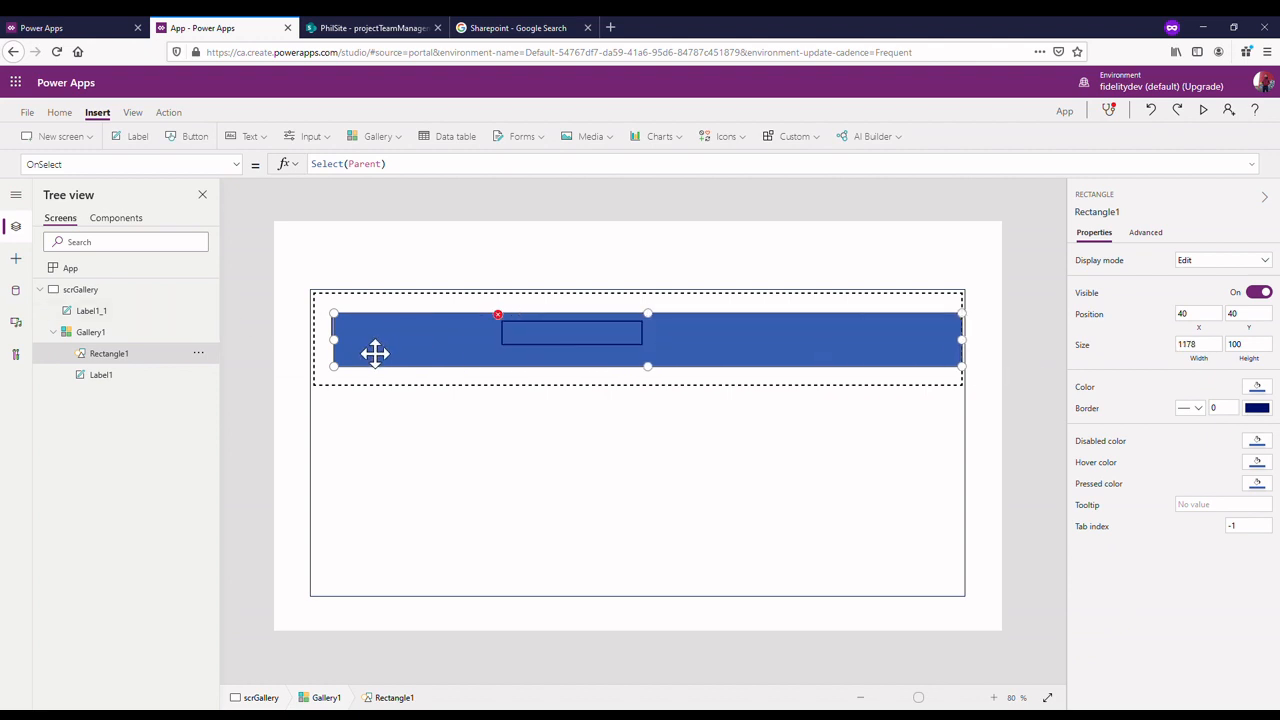
drag(334, 340, 312, 340)
mouse_move(569, 338)
mouse_down()
mouse_move(591, 378)
mouse_move(606, 362)
mouse_move(571, 322)
mouse_up()
click(774, 349)
click(982, 385)
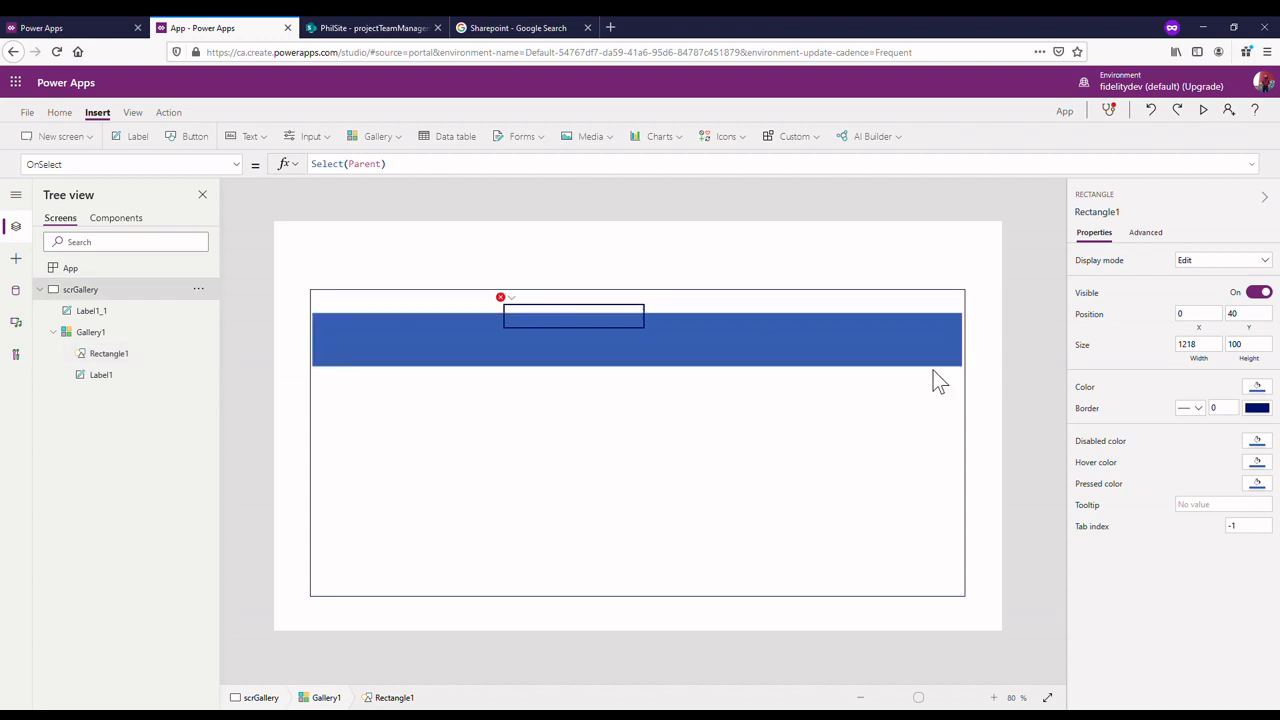
- Turn the rectangle into a separator line at the item template's lower edge, at about Y 164 with a height of 1
click(871, 360)
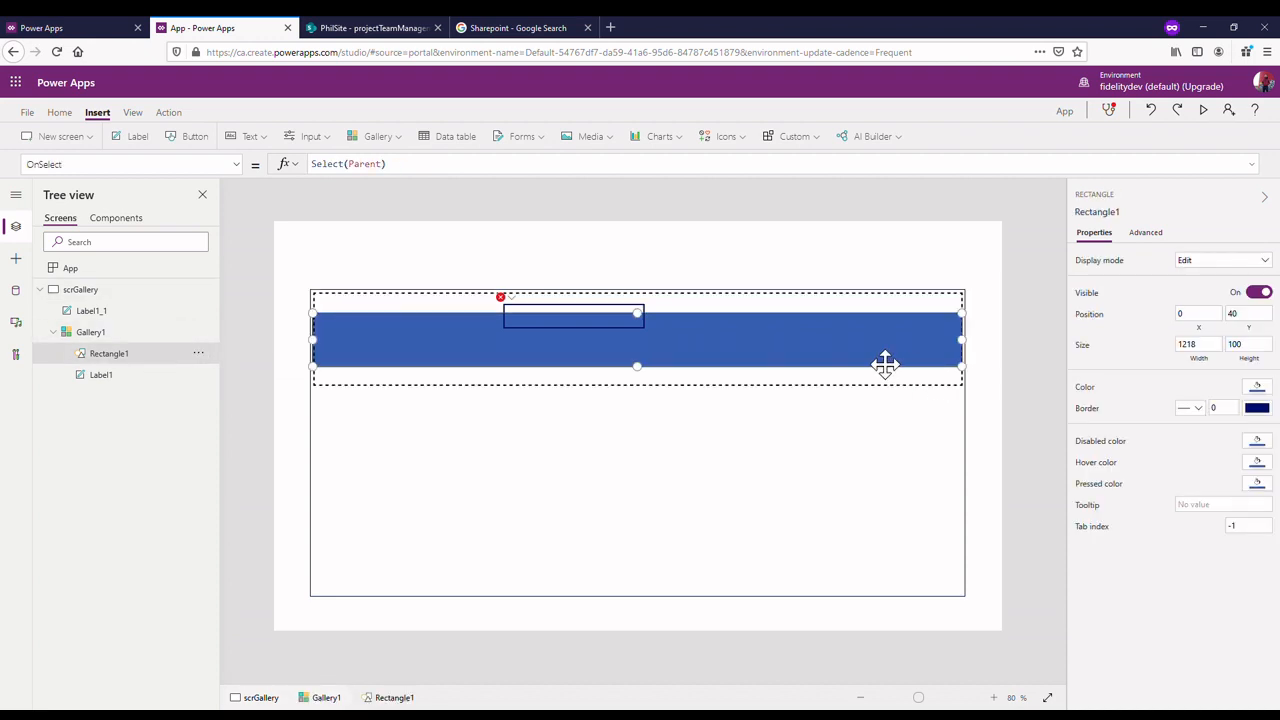
drag(886, 363, 886, 394)
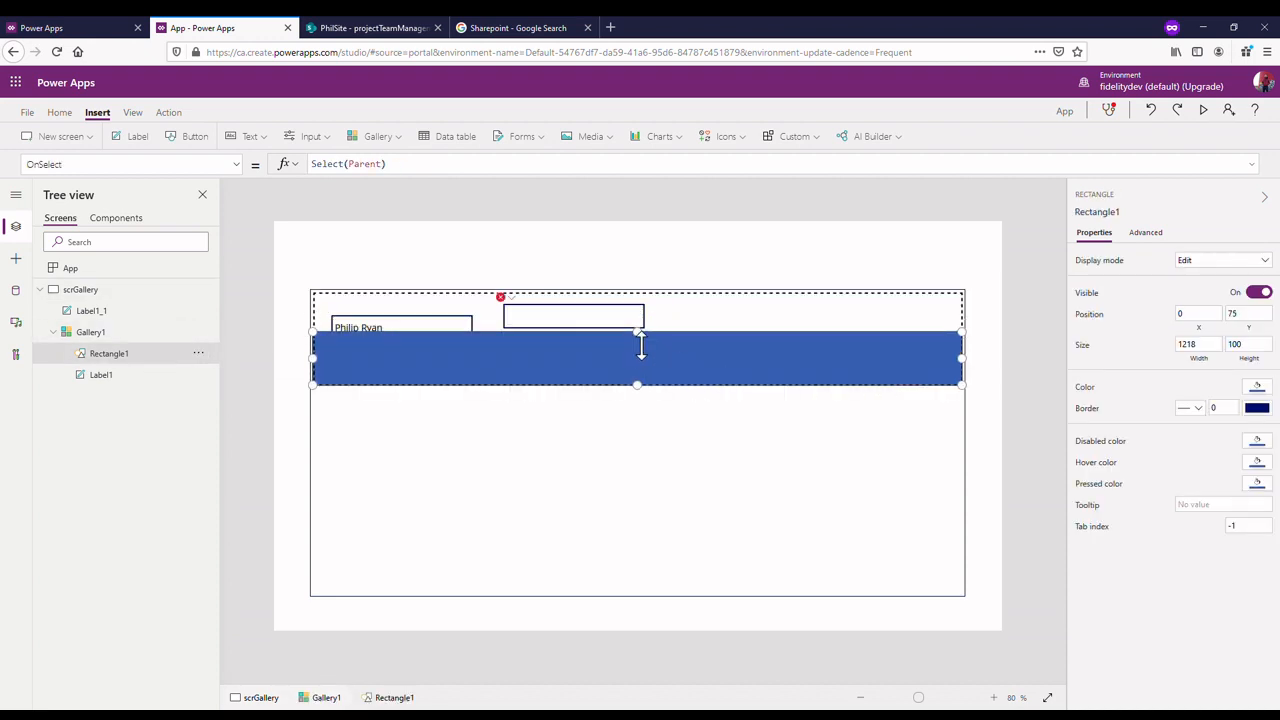
drag(641, 345, 646, 392)
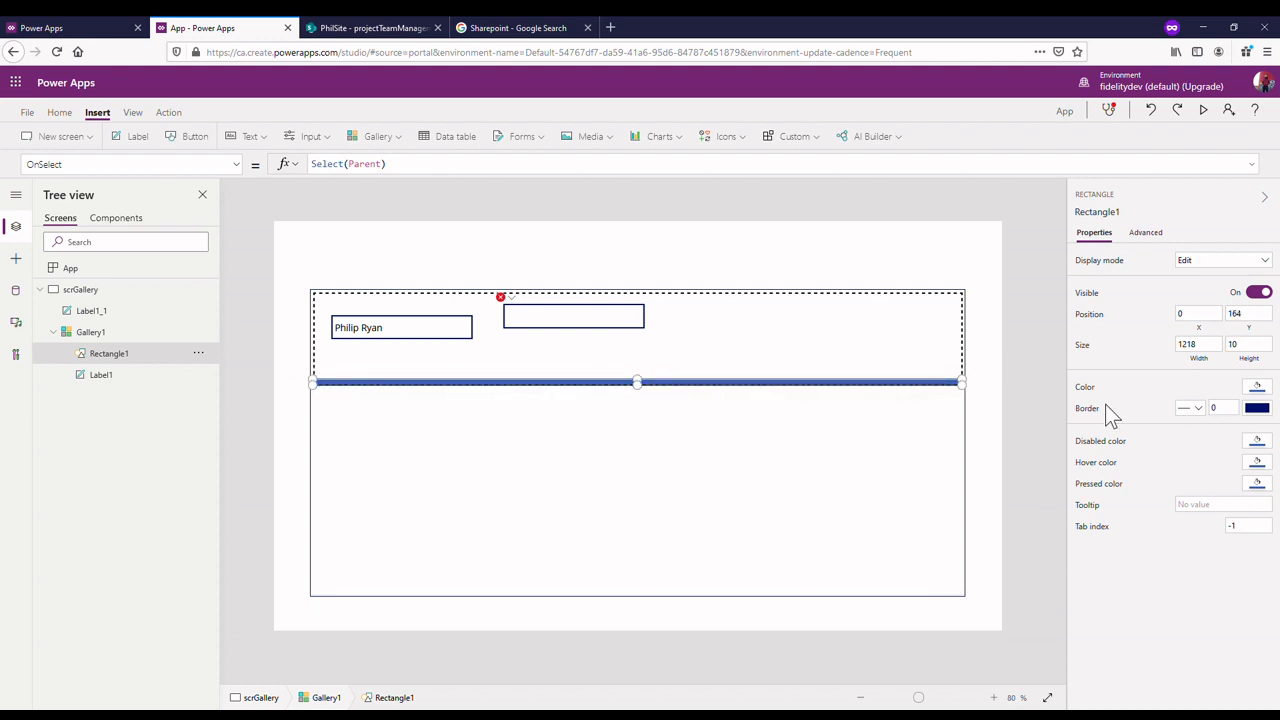
double_click(1255, 345)
text(1)
click(1011, 296)
click(725, 341)
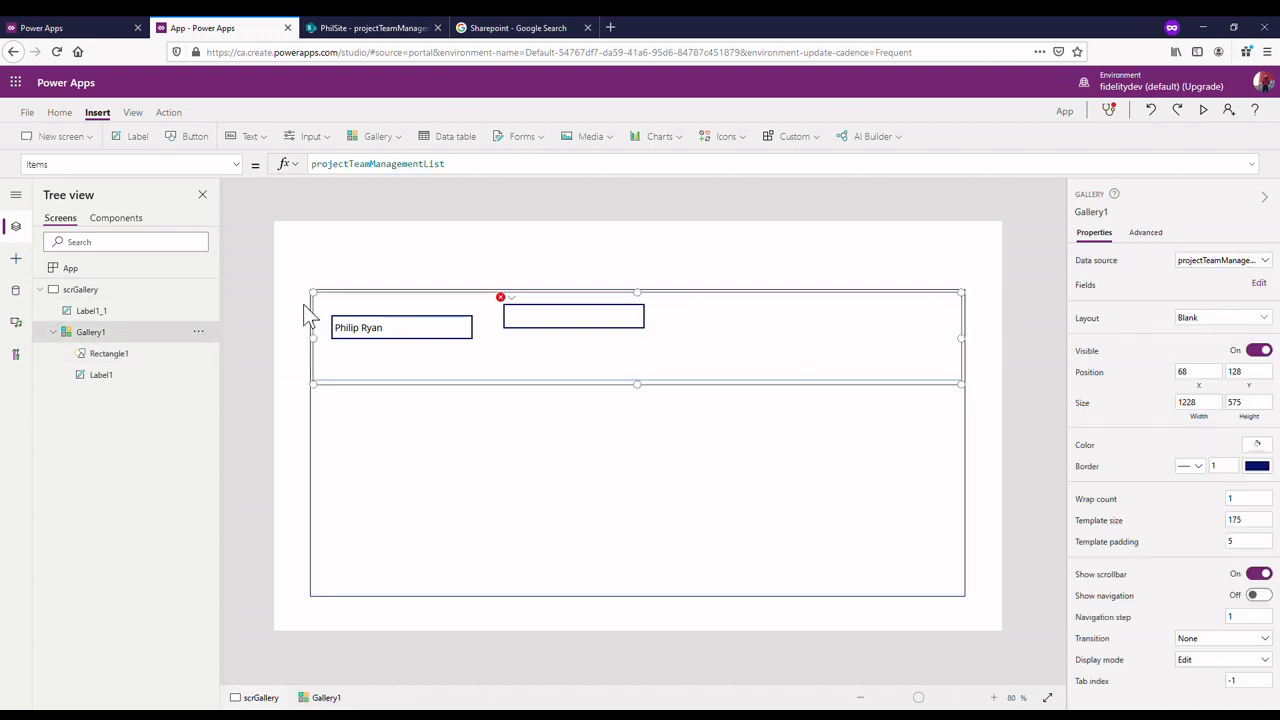
- Align the copied label with the employee label, at about X 428, Y 176 on the screen
click(303, 304)
double_click(402, 328)
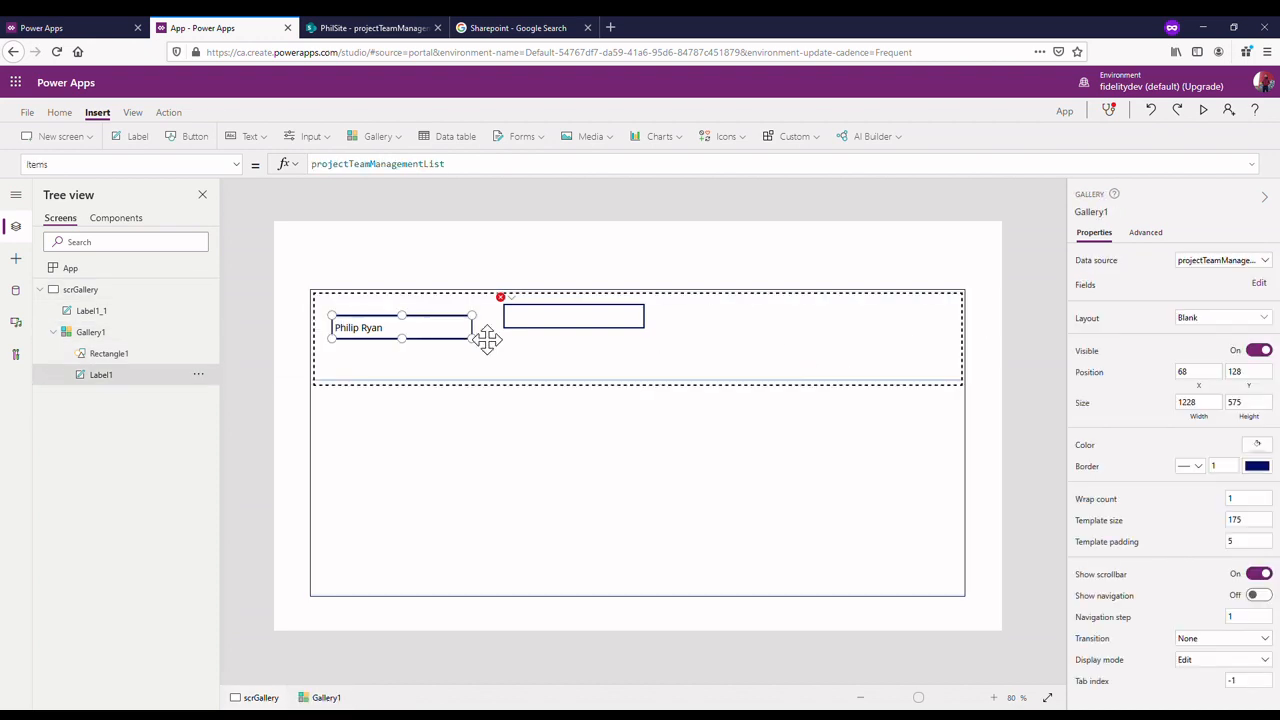
click(1043, 336)
click(566, 318)
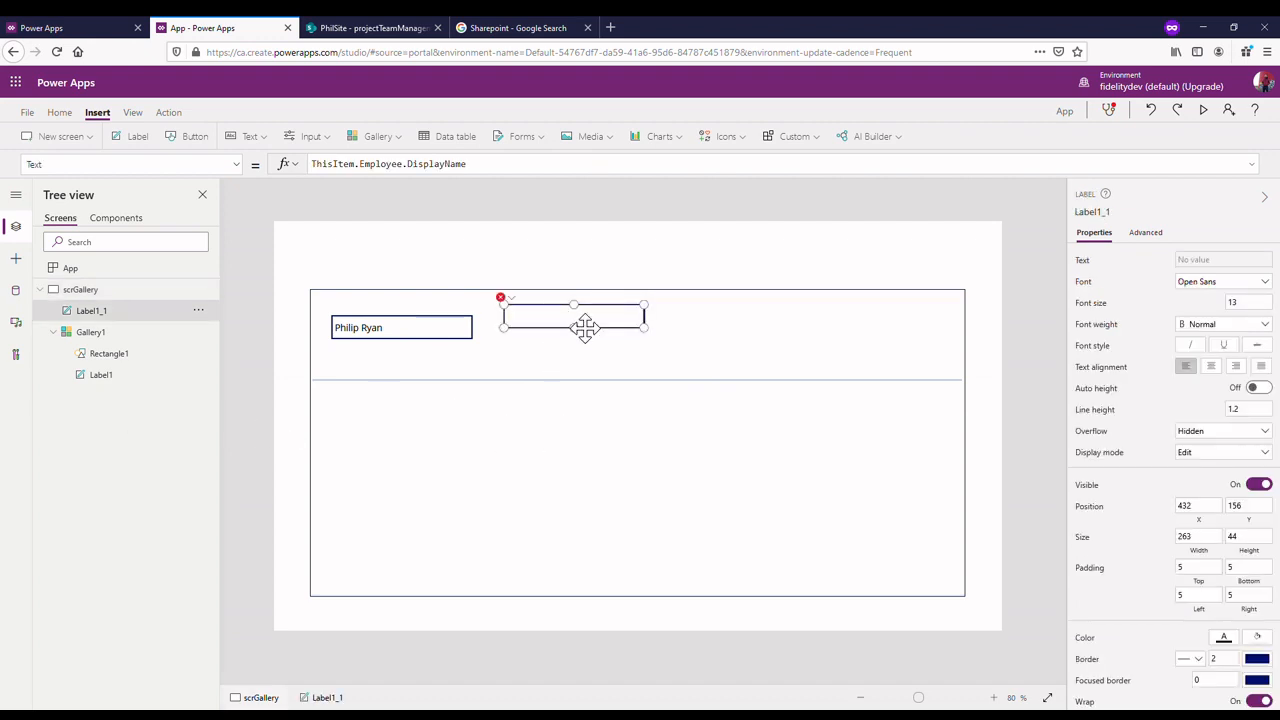
drag(583, 326, 583, 337)
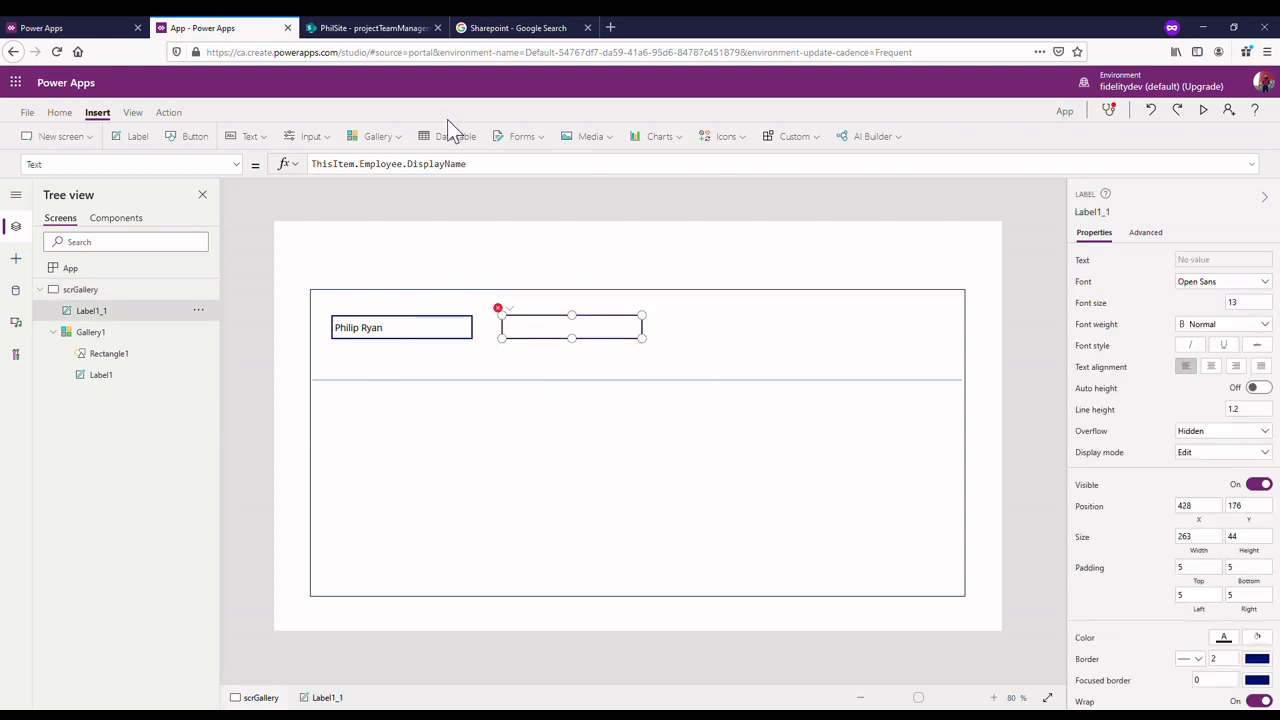
- Replace the field reference in the copied label's text formula so that it reads ThisItem.Pro
click(551, 168)
drag(489, 178, 372, 178)
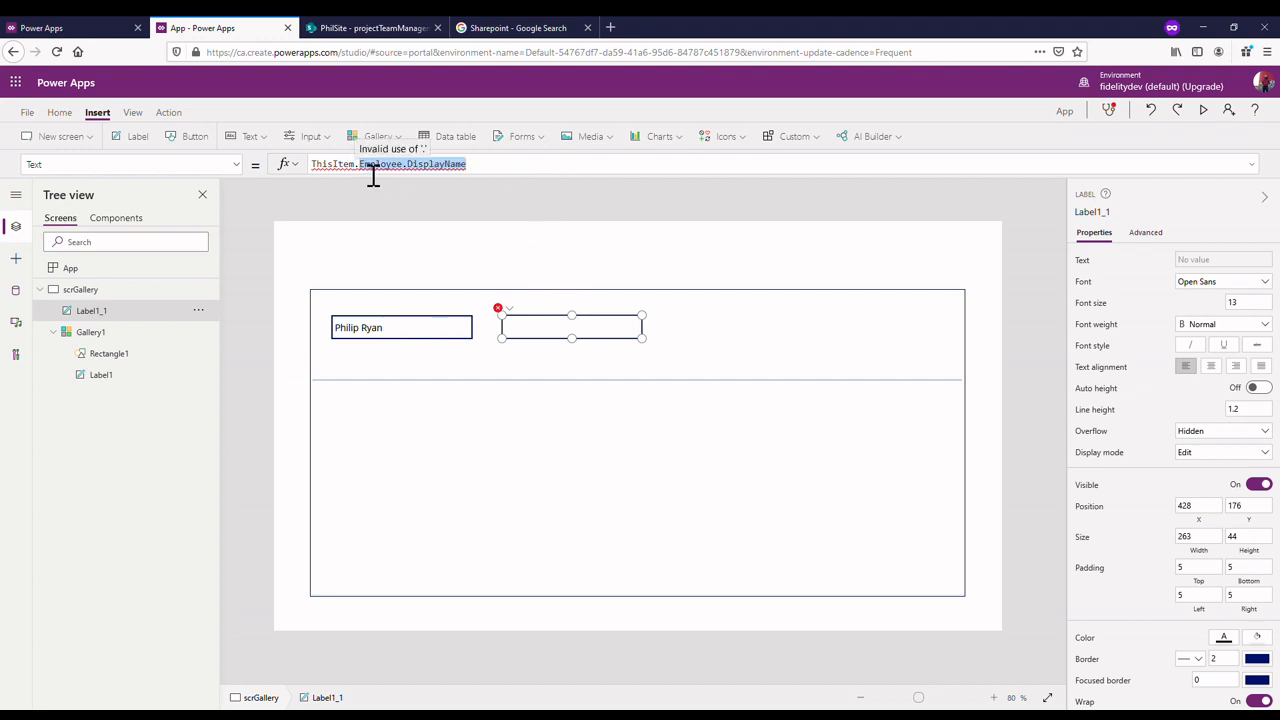
key(BackSpace)
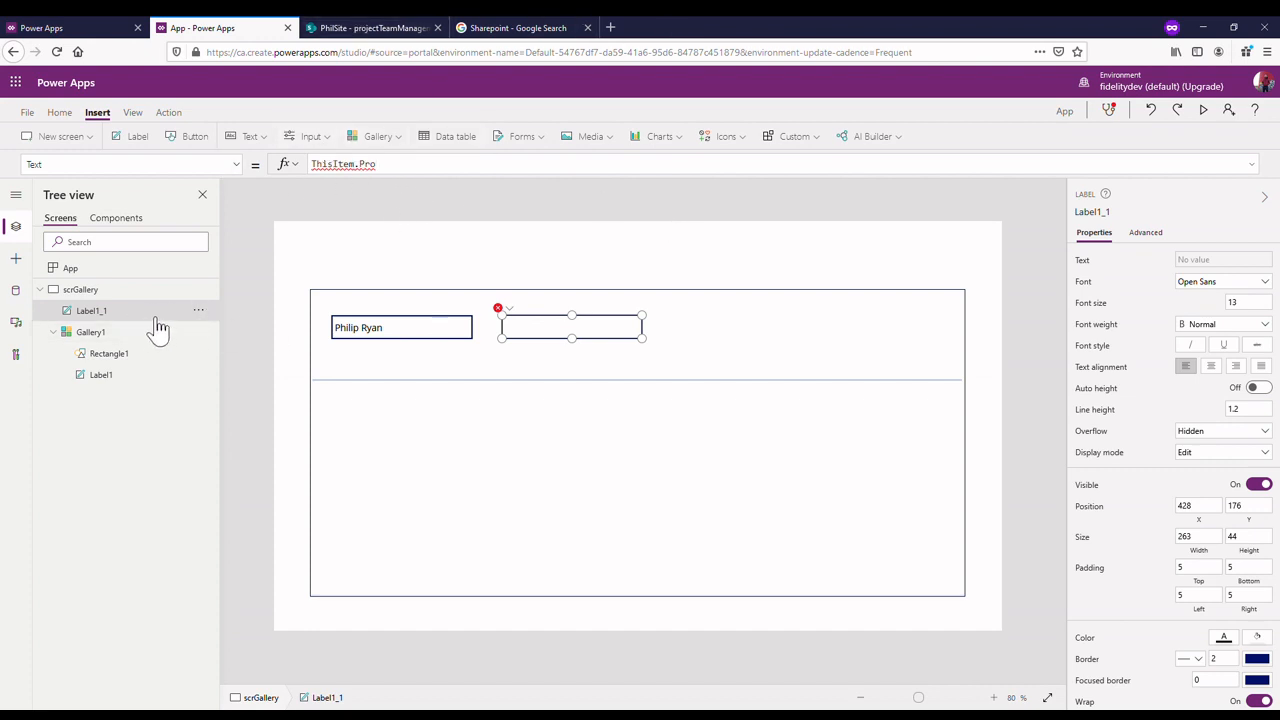
- Cut the copied label from the screen and paste it into the gallery, beside the employee label at about X 365, Y 44
click(199, 311)
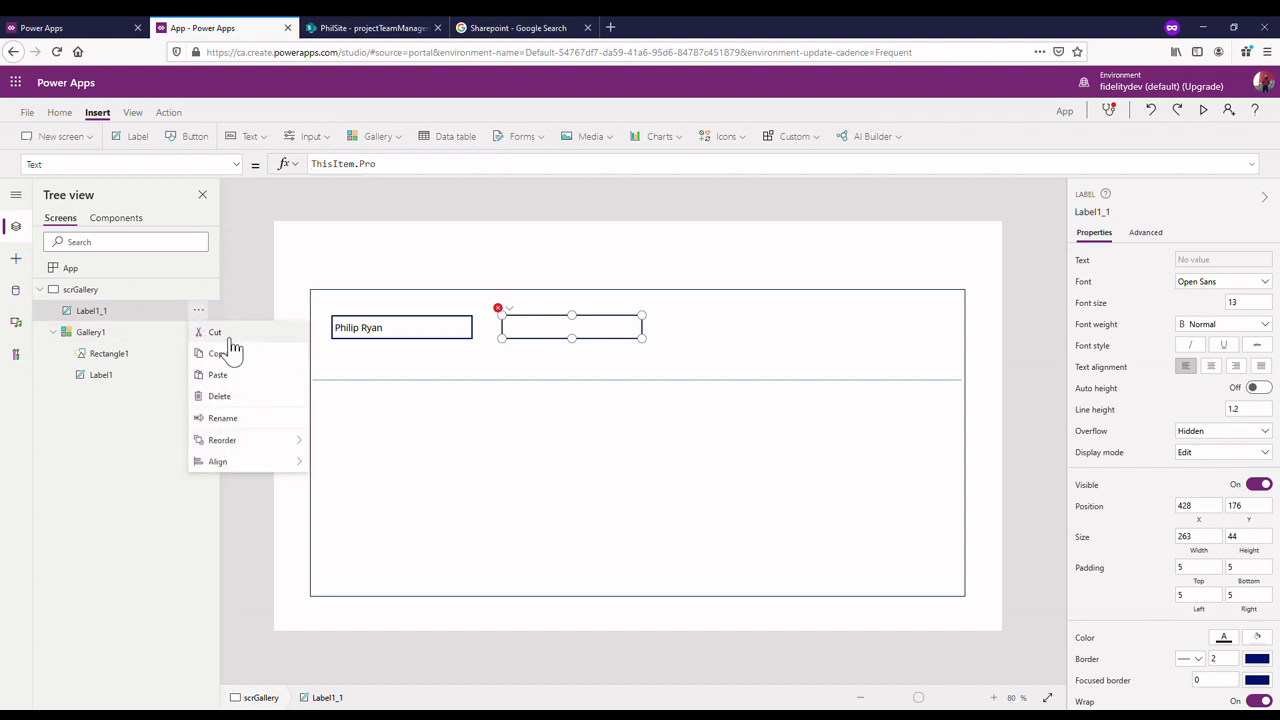
click(216, 332)
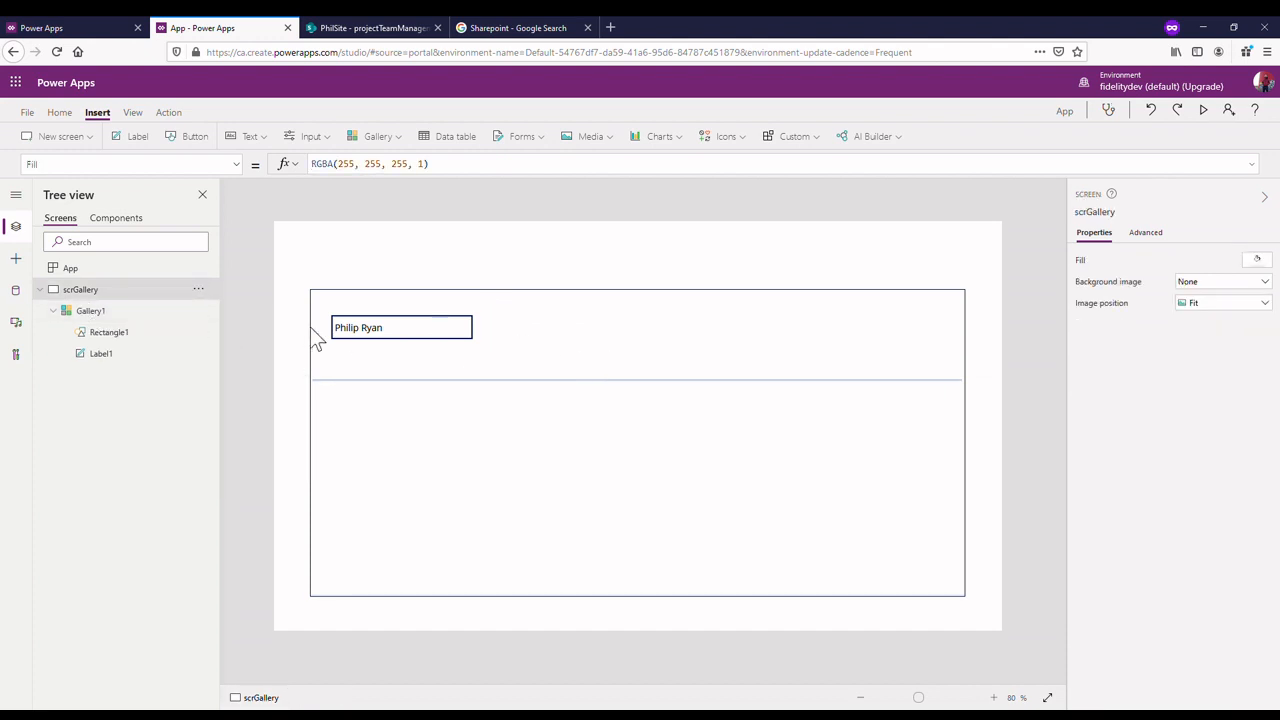
click(141, 360)
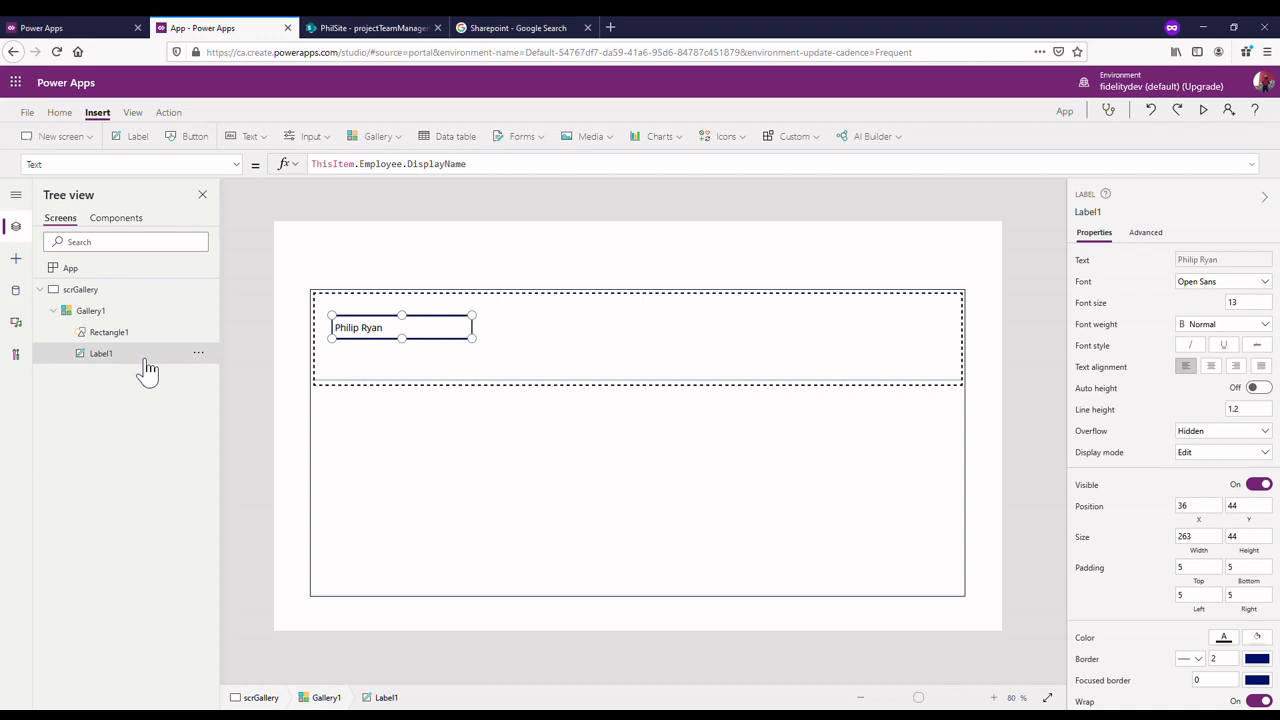
click(198, 353)
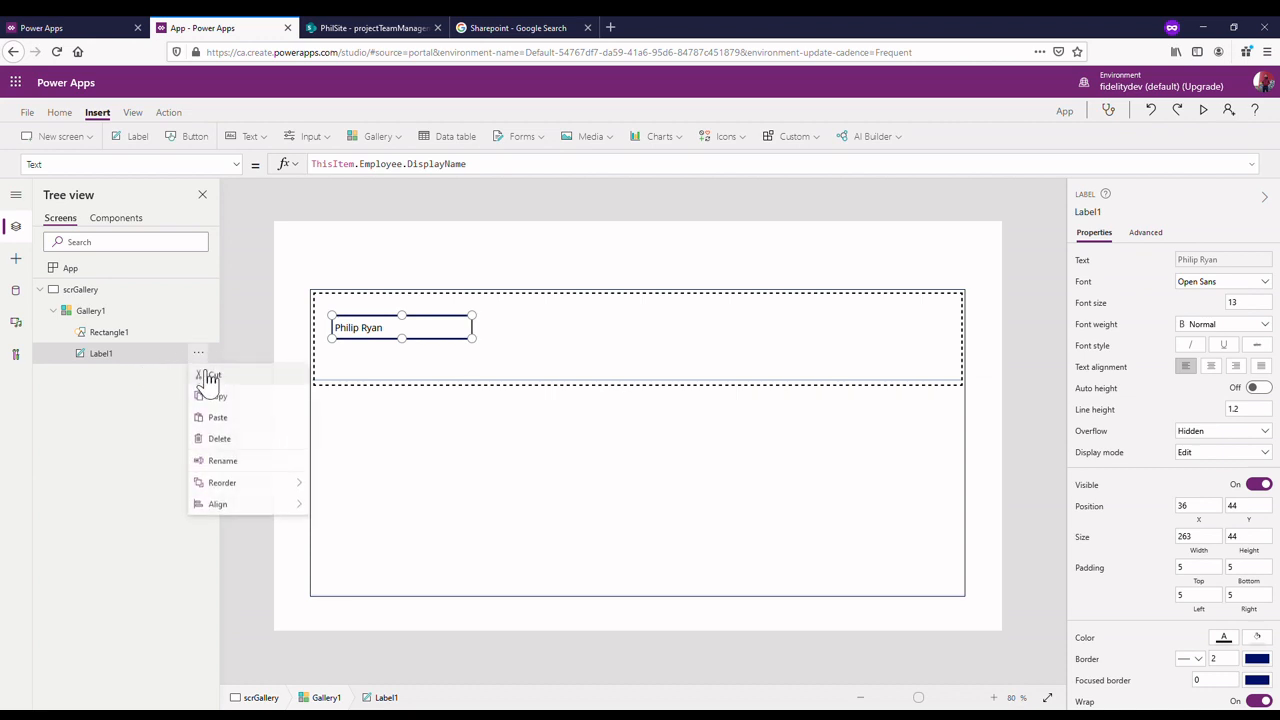
click(258, 420)
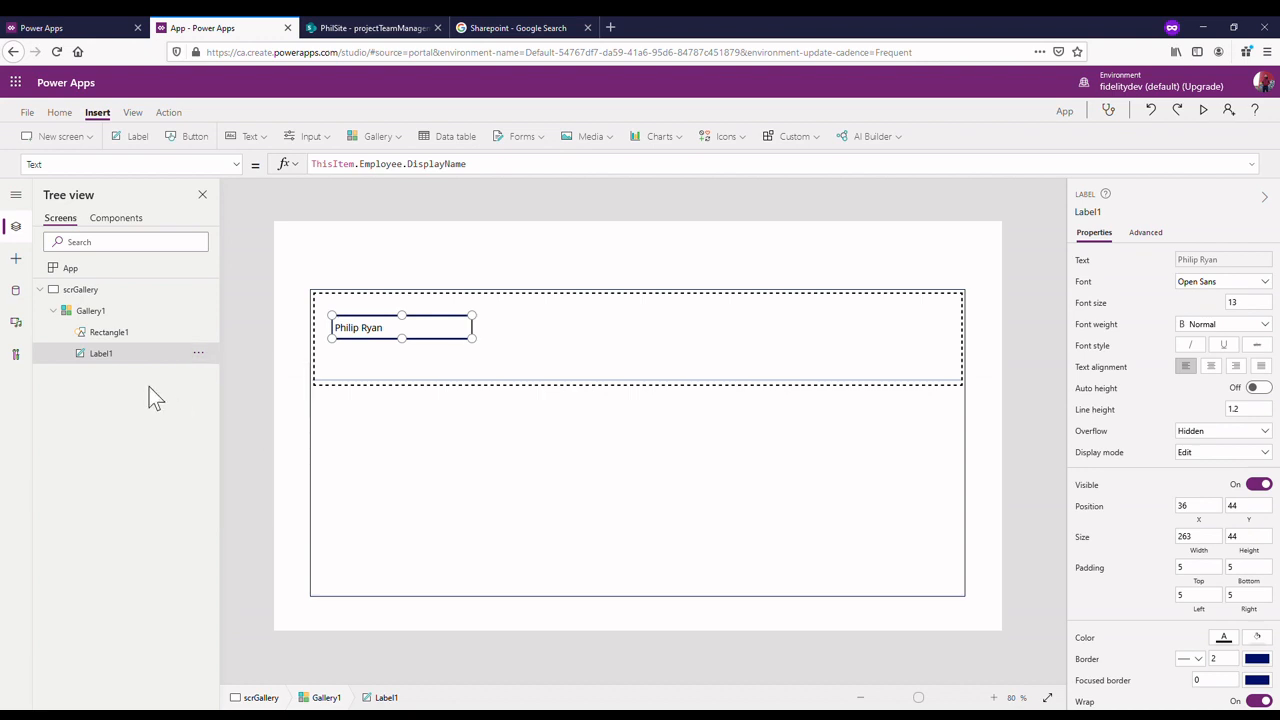
drag(427, 343, 590, 351)
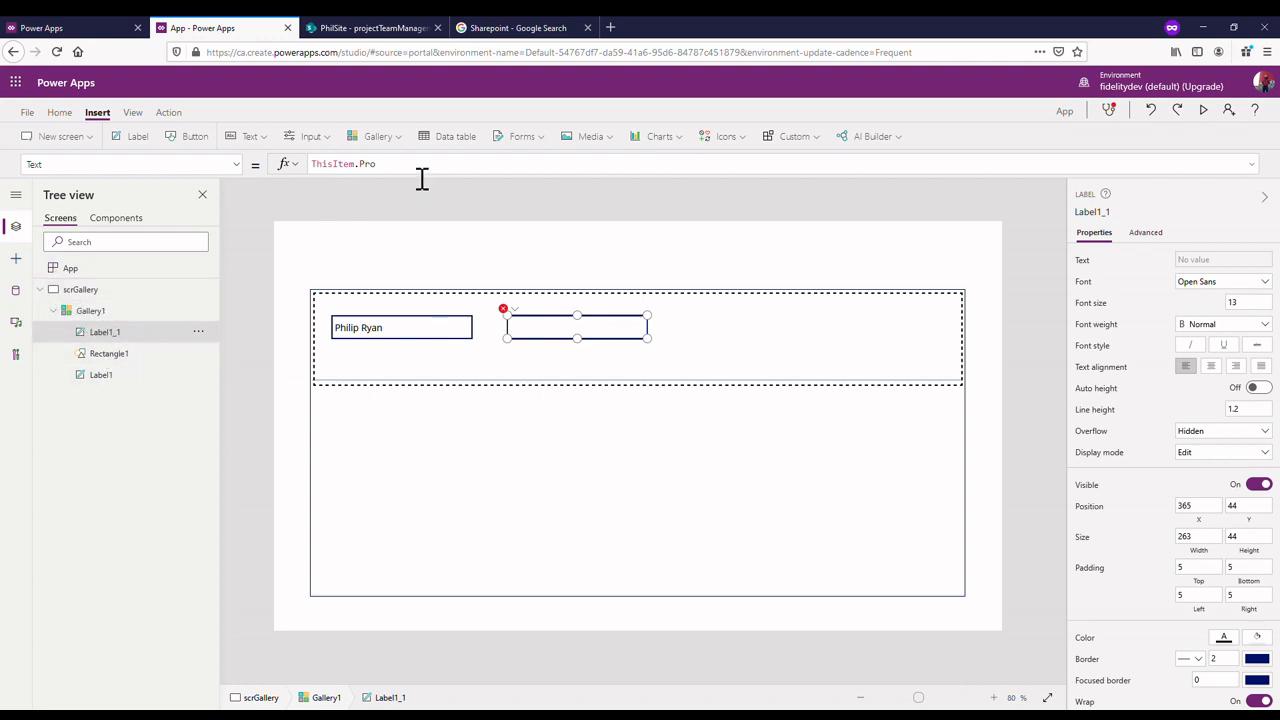
- Complete the pasted label's text formula as ThisItem.Project and move the label to about X 421, Y 44
text(ct)
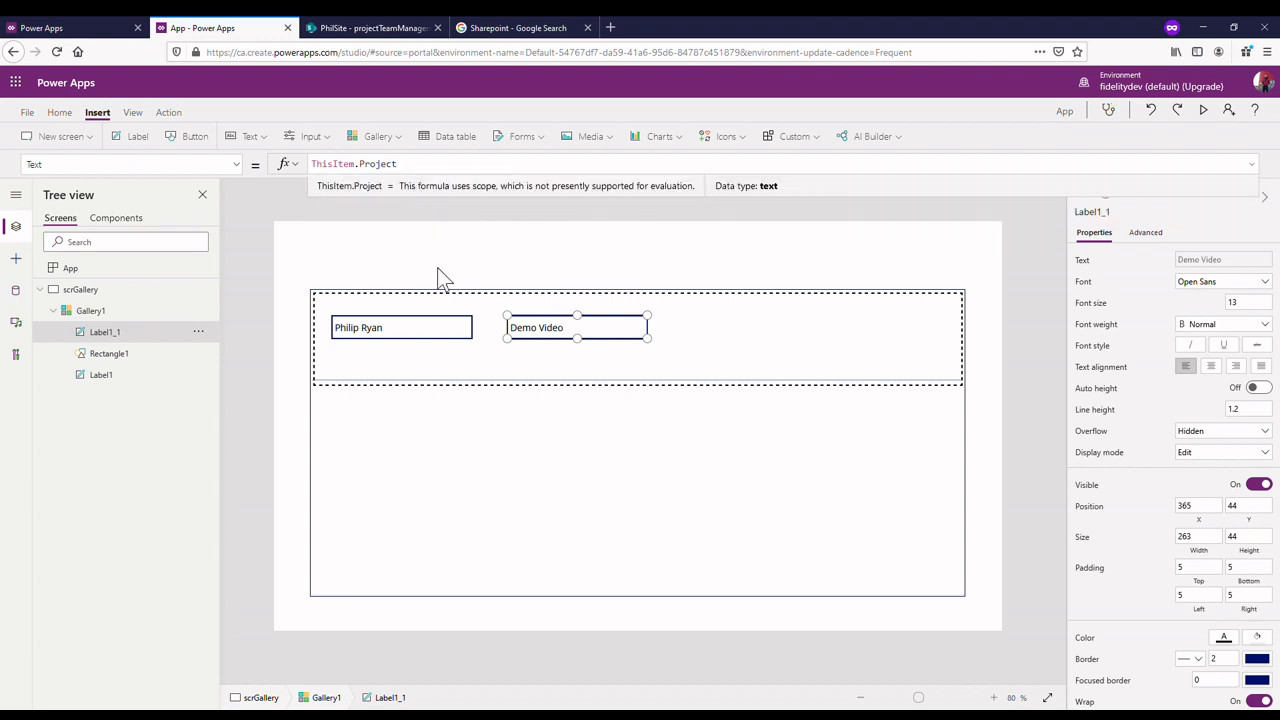
drag(568, 348, 600, 345)
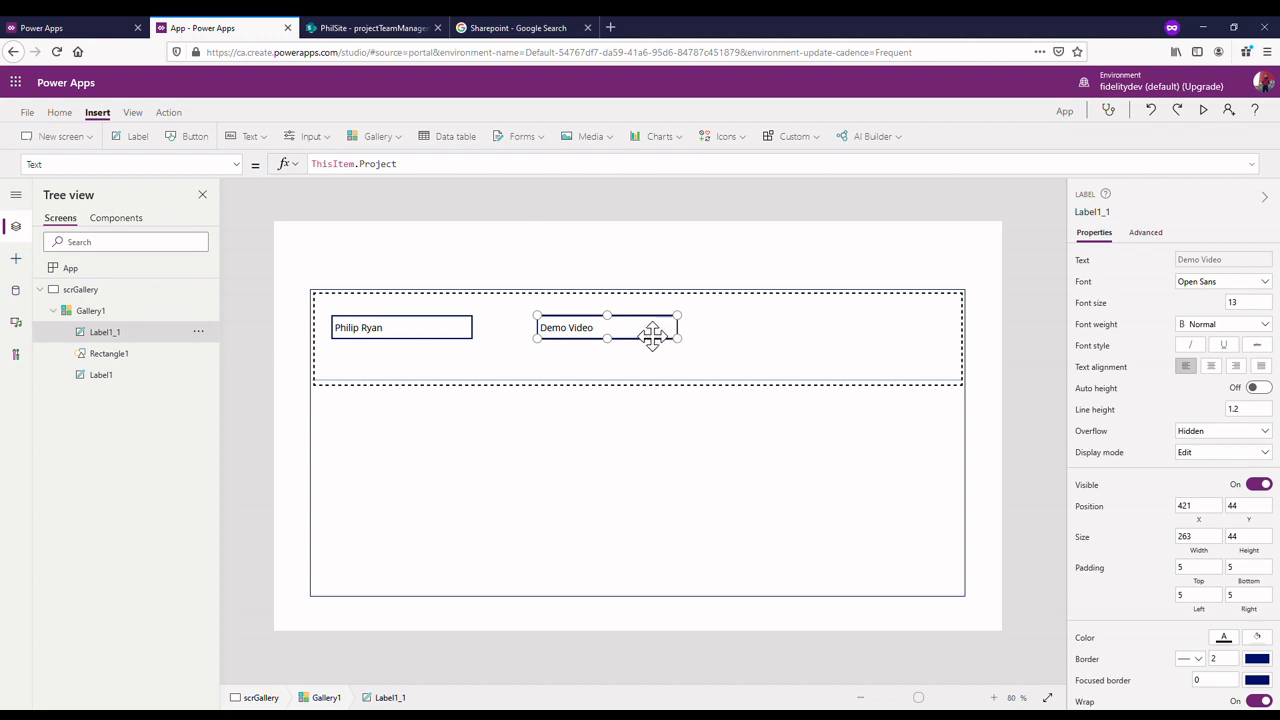
- Duplicate the project label, place the copy at about X 815, Y 44, and set its text formula to ThisItem.Comment
key(ctrl+c)
key(ctrl+v)
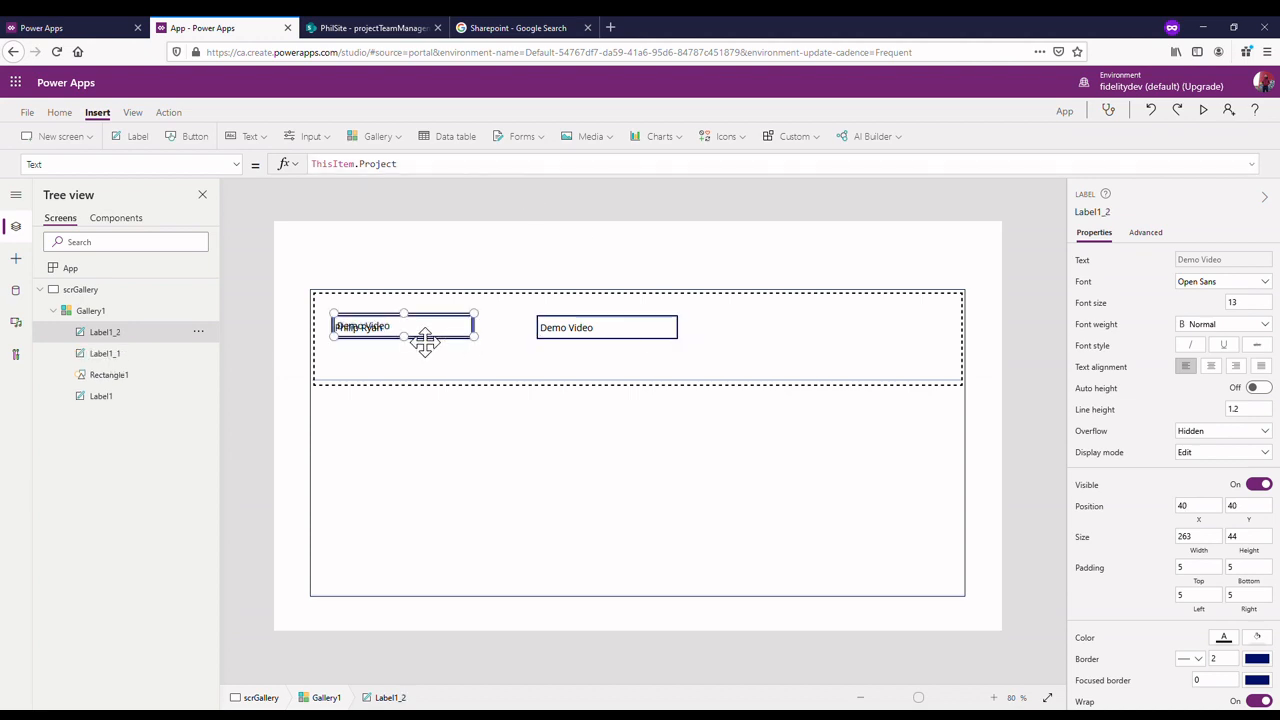
drag(425, 342, 840, 342)
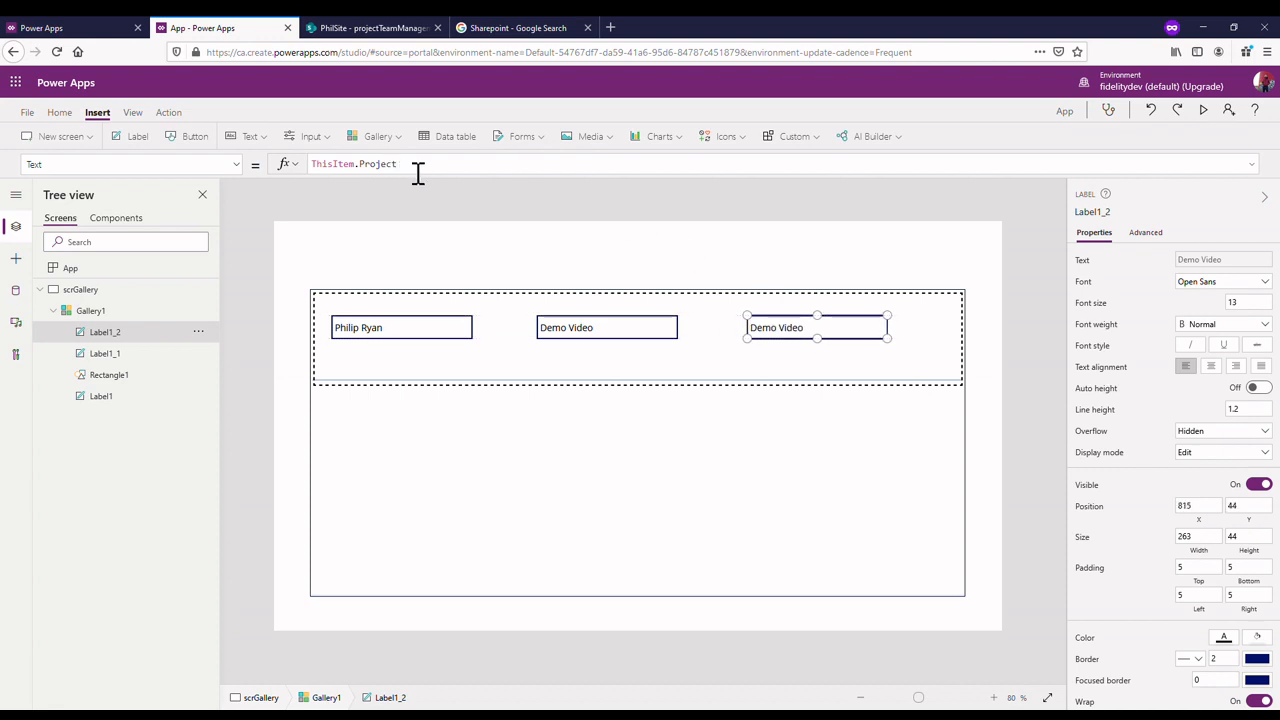
drag(418, 172, 374, 177)
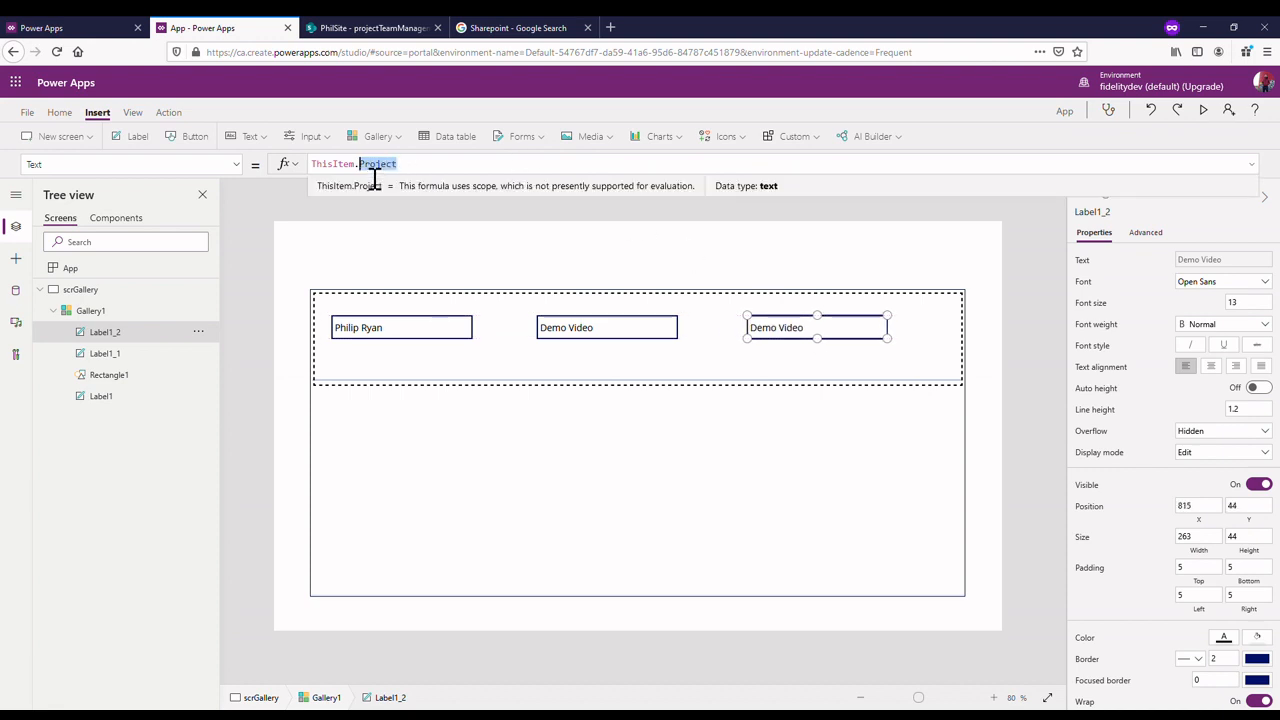
text(Comment)
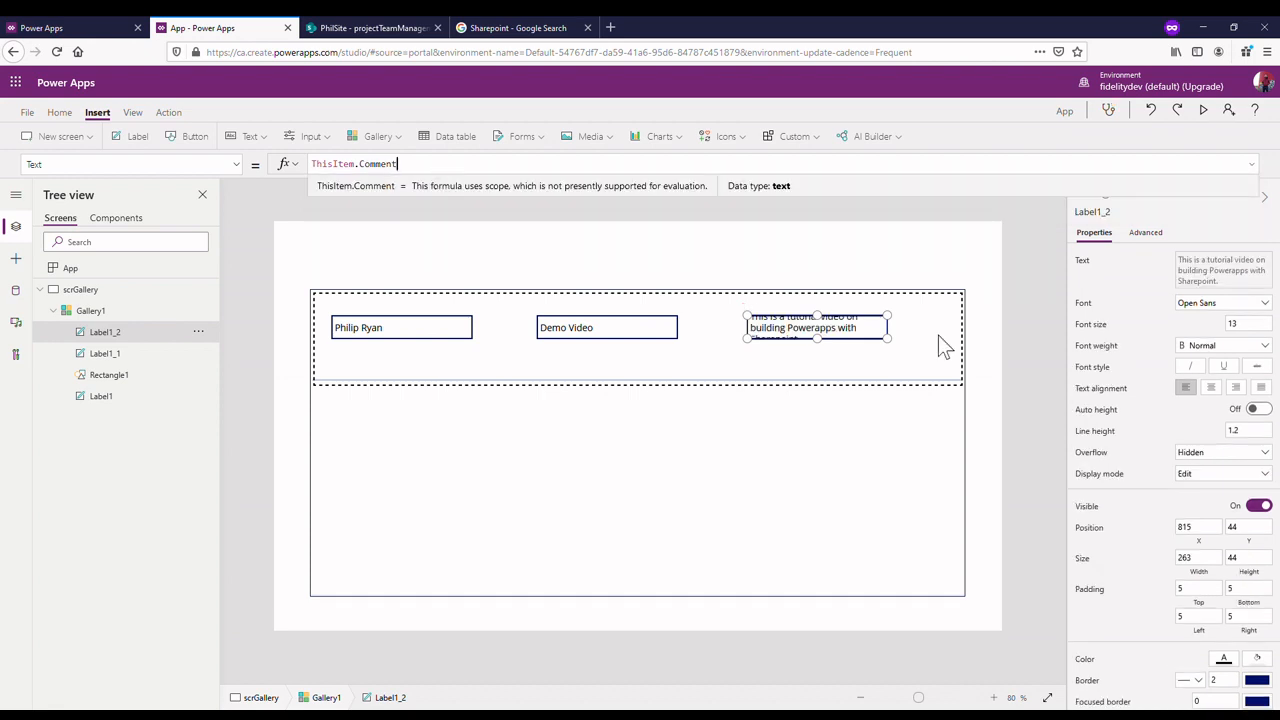
- Enlarge the comment label to a height of about 100 and space the project and comment labels at about X 333 and X 659, Y 44
mouse_move(826, 352)
mouse_down()
mouse_move(817, 386)
mouse_move(851, 361)
mouse_move(843, 354)
mouse_up()
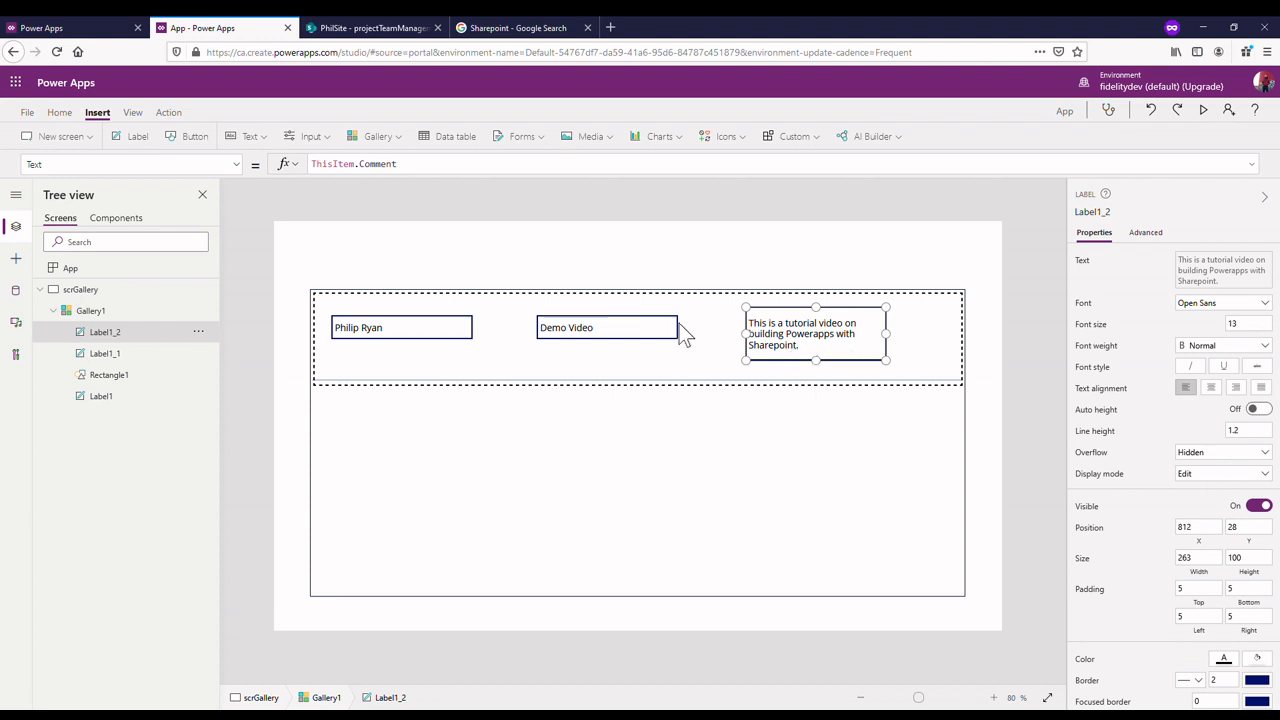
click(586, 329)
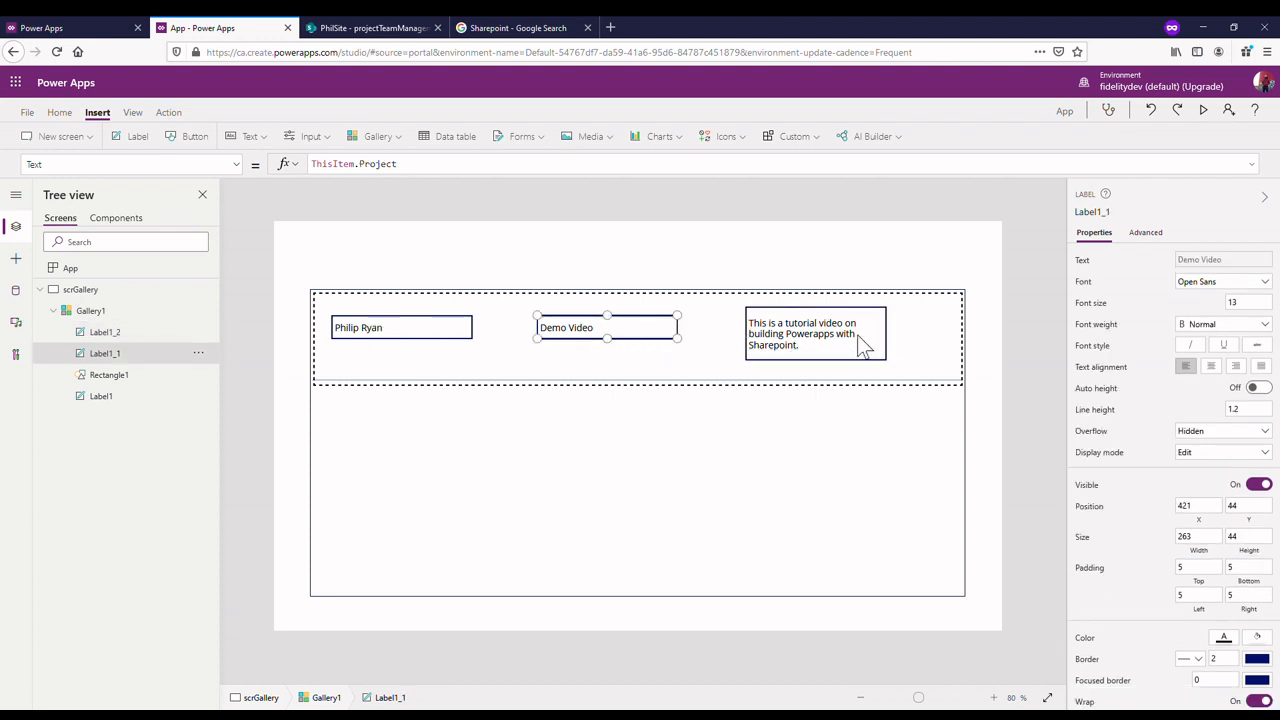
drag(852, 336, 810, 358)
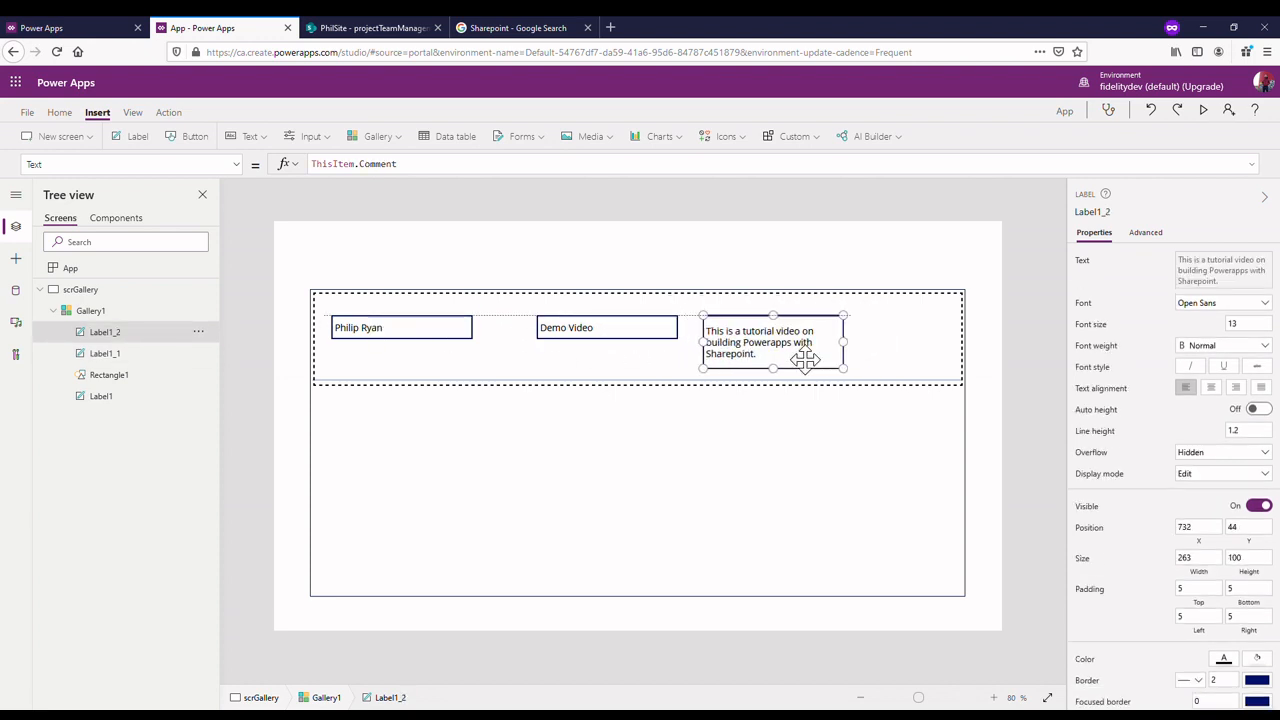
click(588, 335)
drag(590, 340, 563, 340)
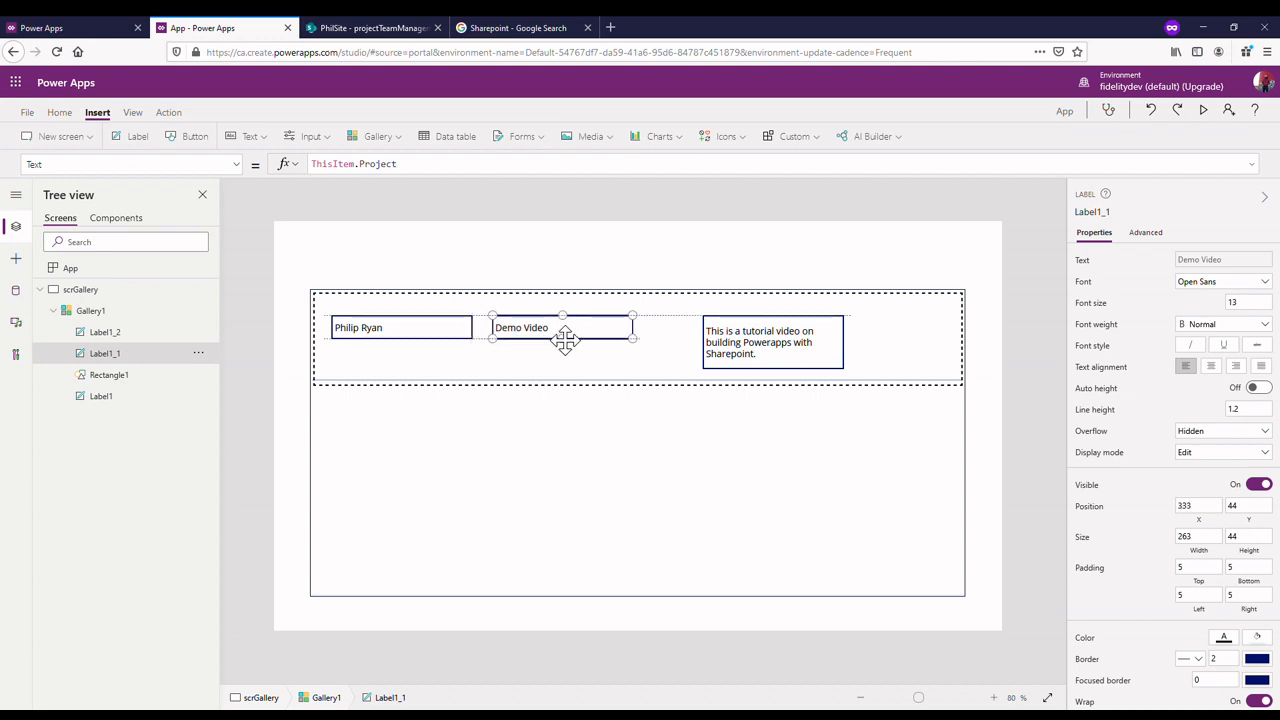
drag(766, 343, 728, 350)
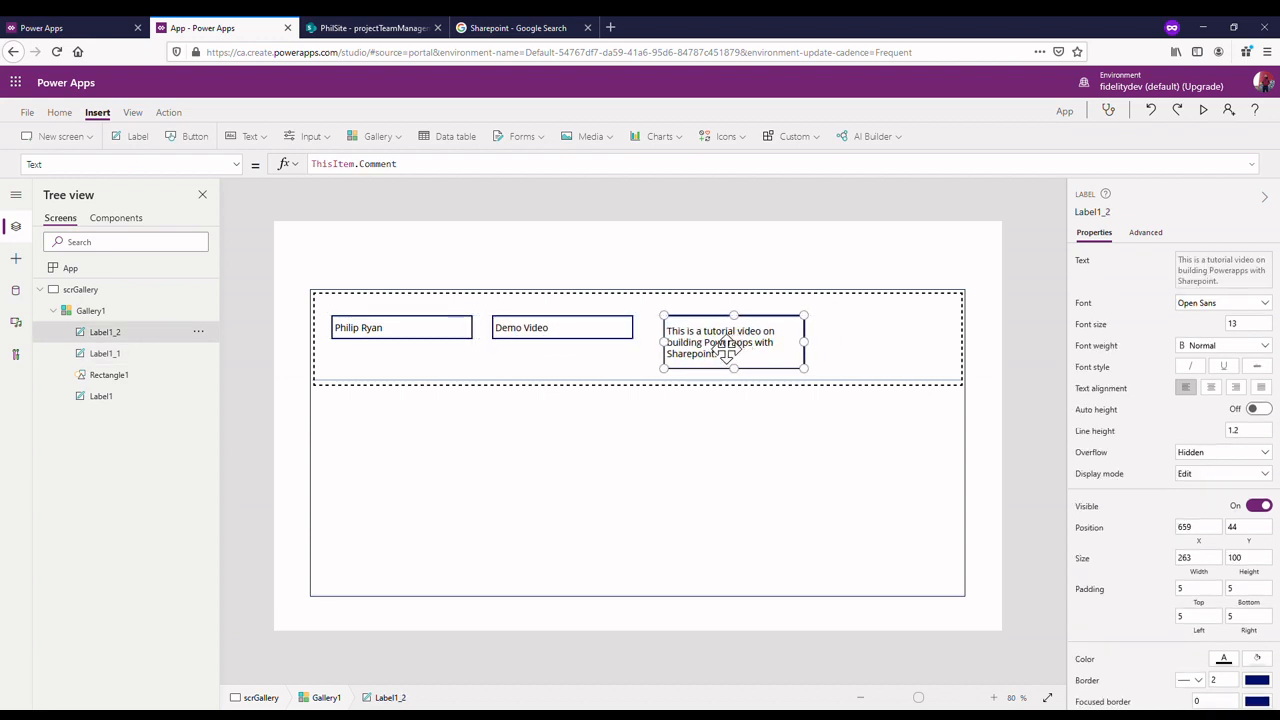
- Duplicate the comment label, place the copy at about X 955, Y 44, and set its text formula to ThisItem.Modified
key(ctrl+c)
key(ctrl+v)
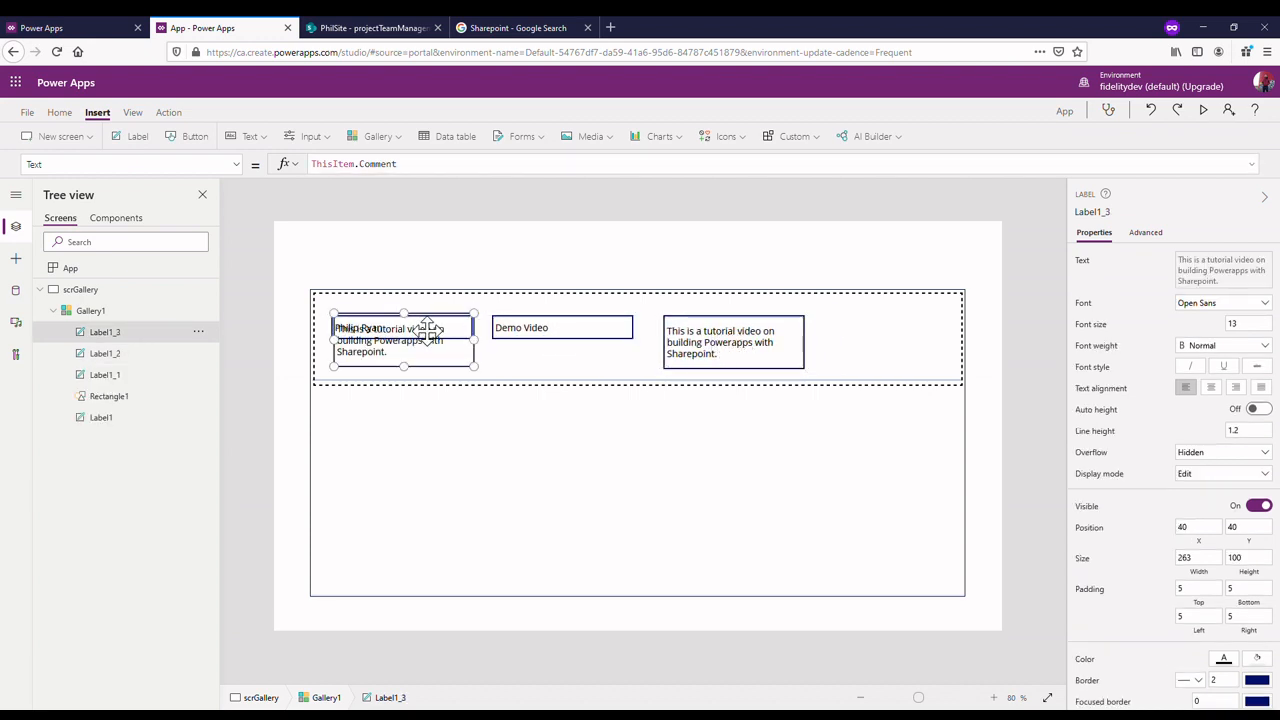
drag(423, 365, 931, 371)
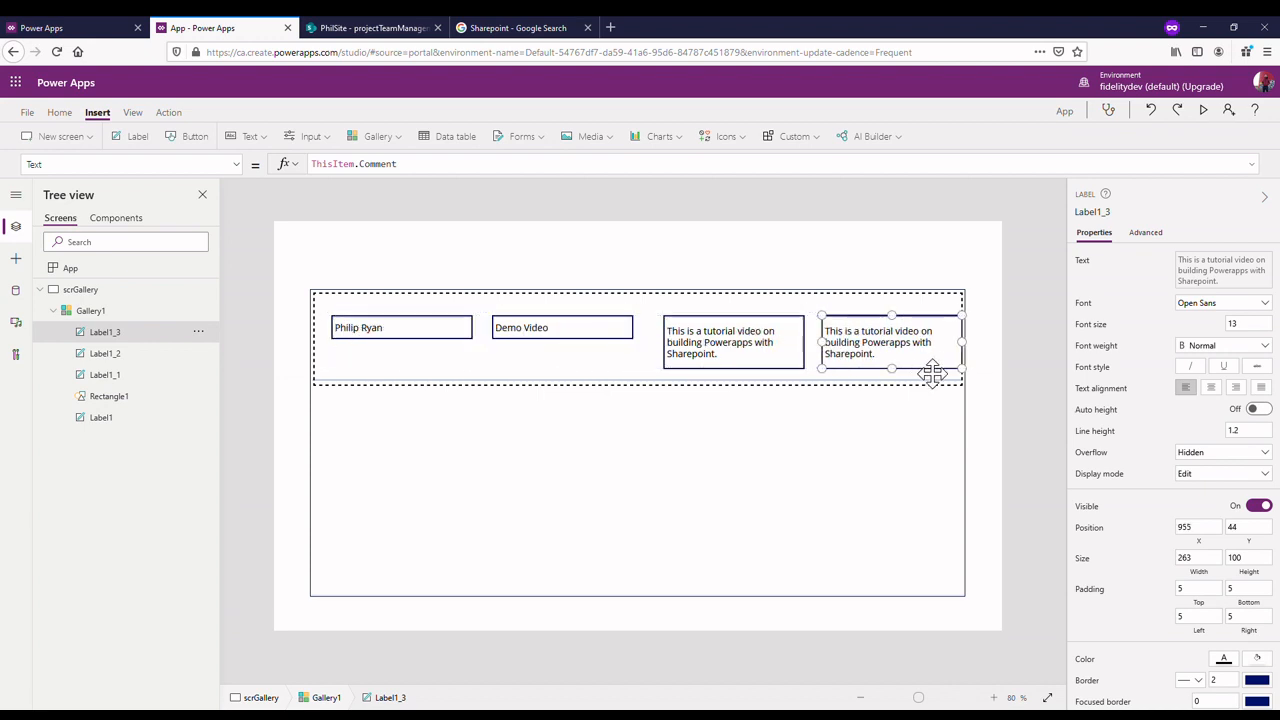
double_click(376, 166)
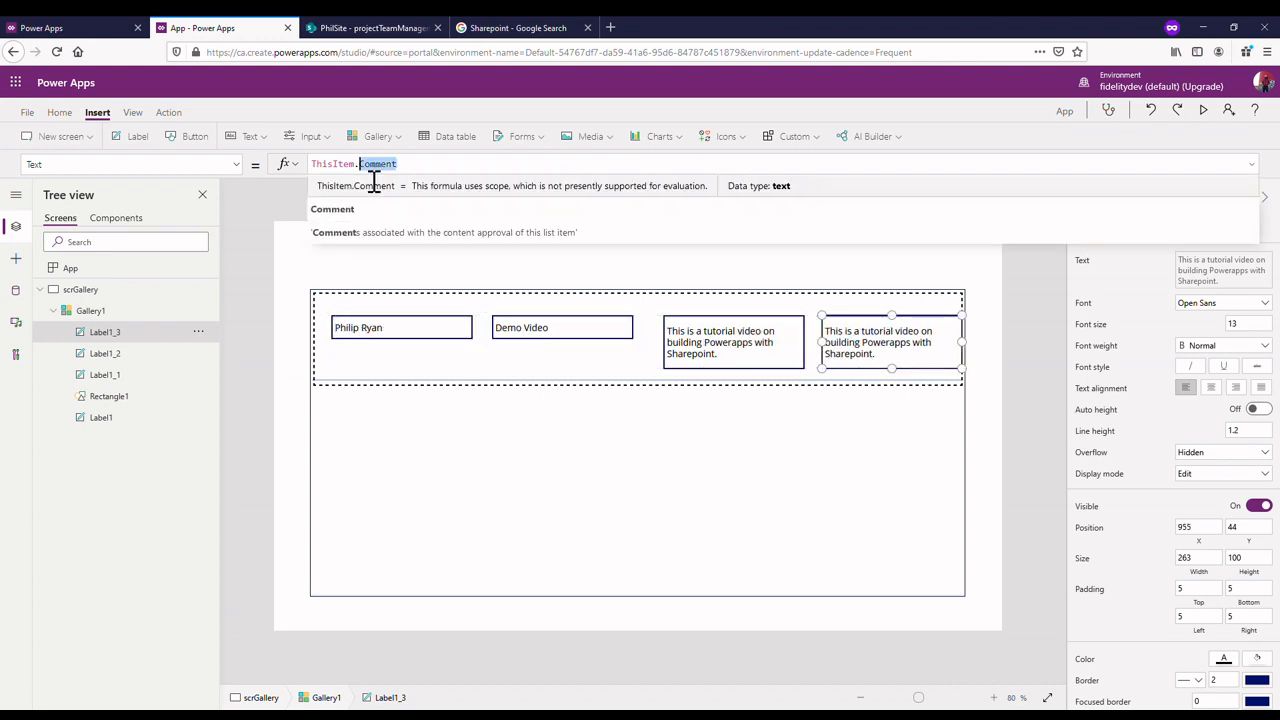
text(Modified)
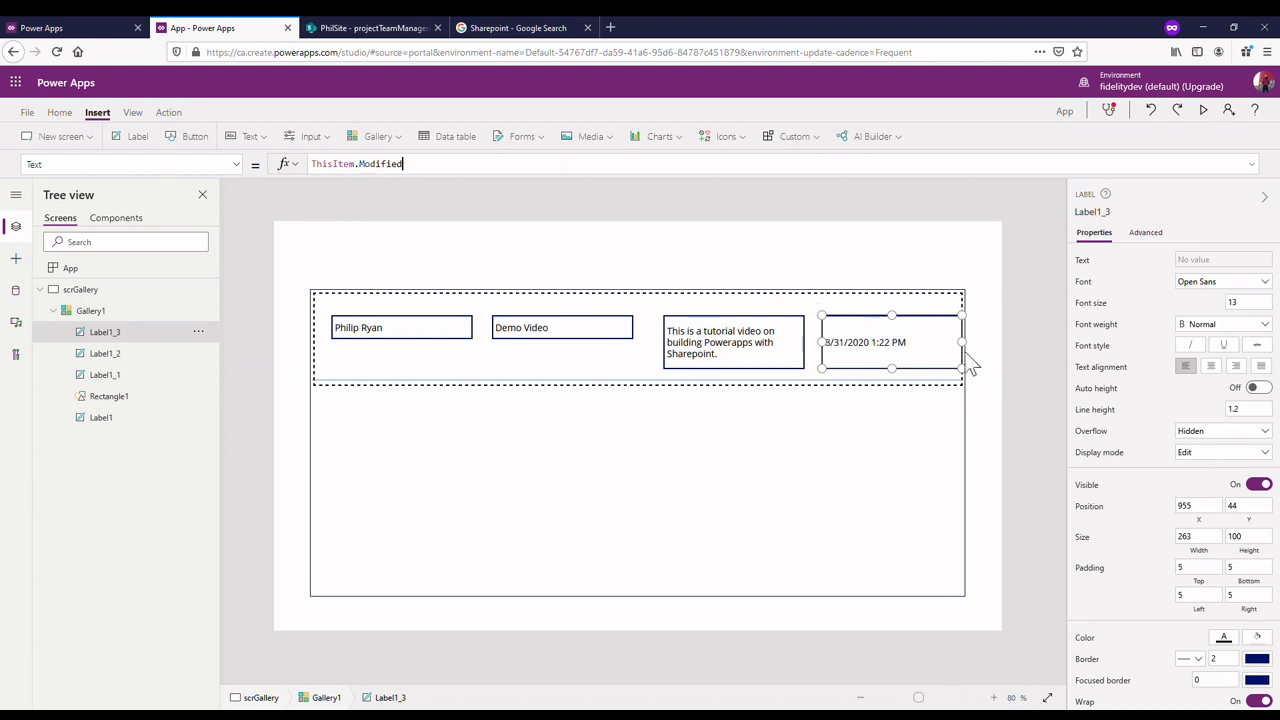
- Shrink the modified-date label to about 189 wide and 61 high
drag(962, 348, 922, 345)
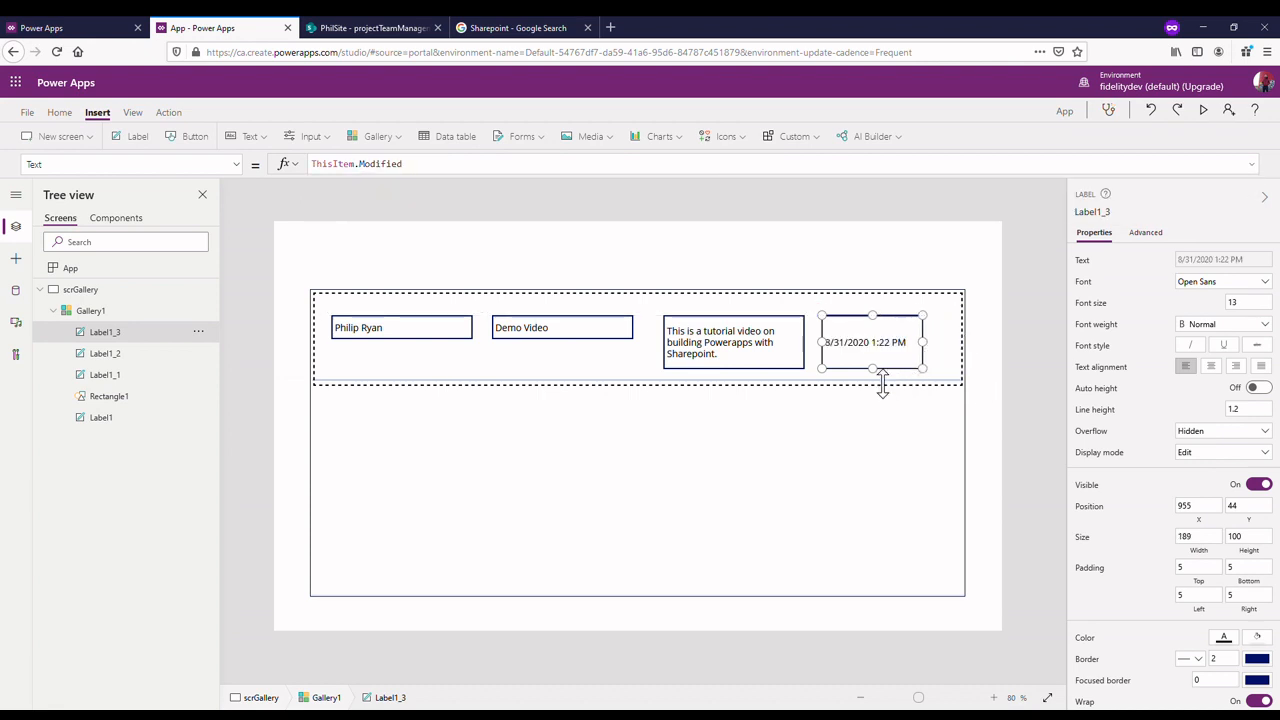
drag(882, 382, 883, 349)
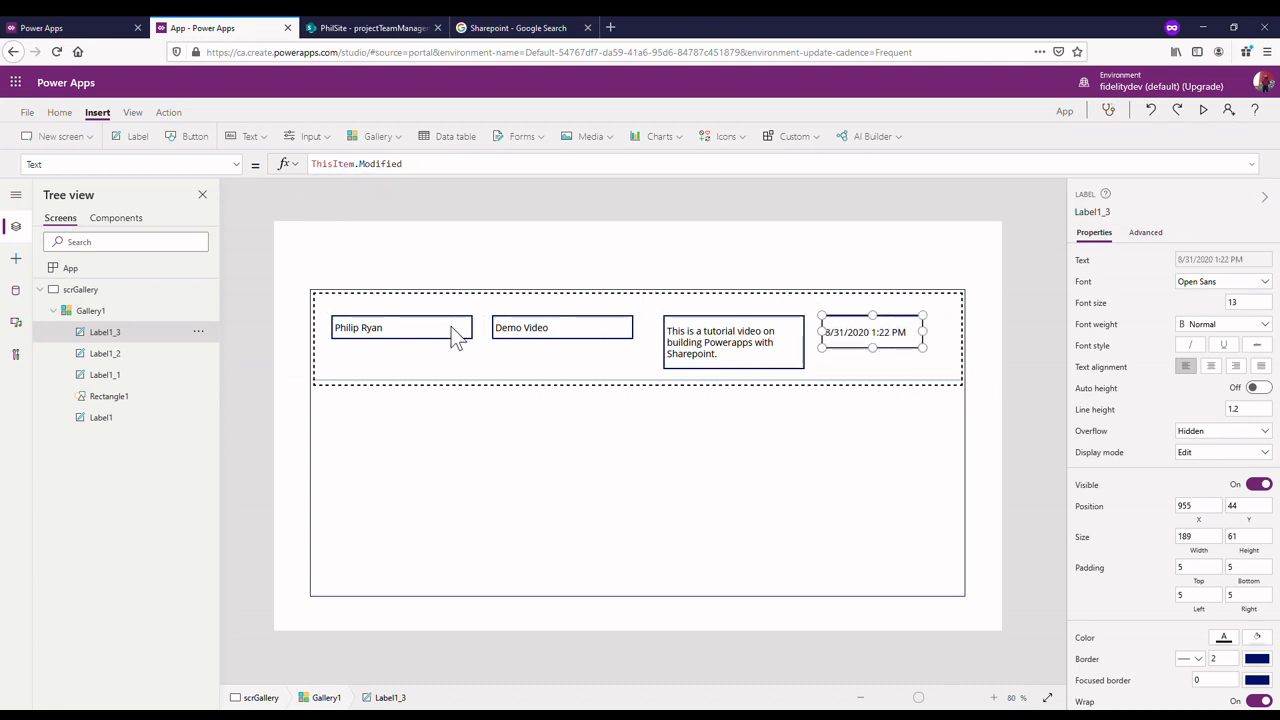
click(485, 447)
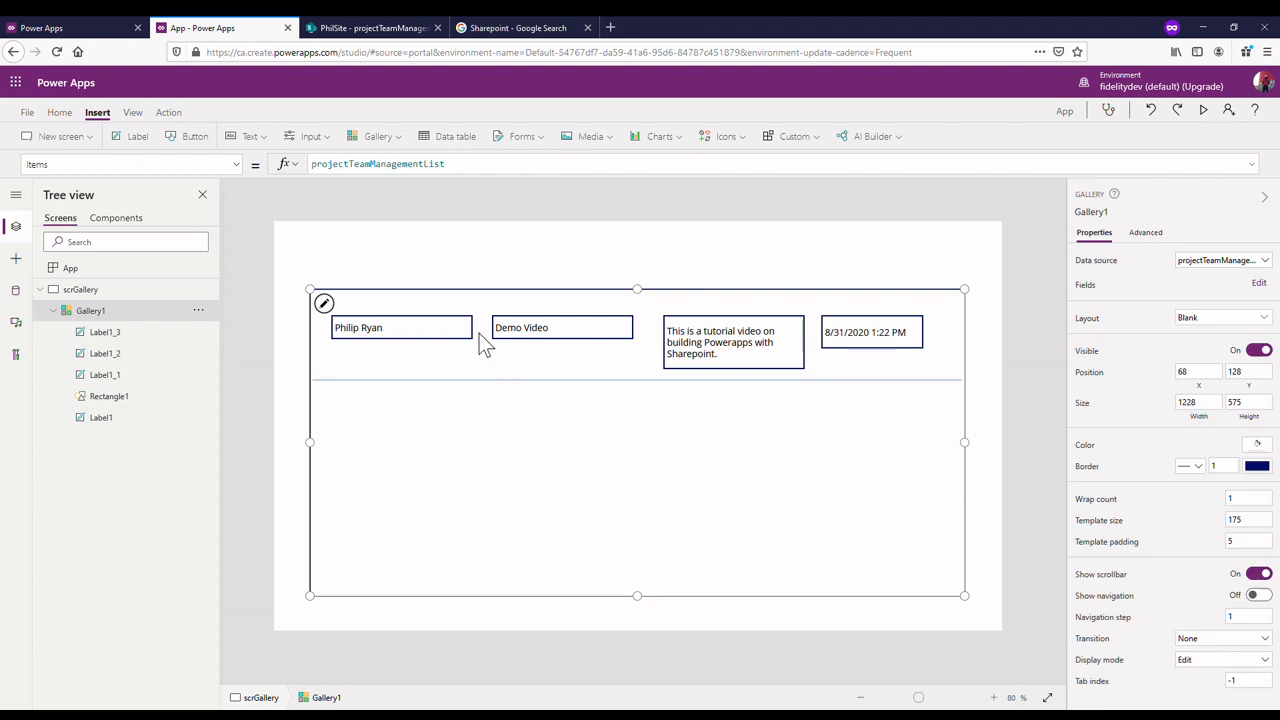
- Switch to the SharePoint list projectTeamManagementList and clear the row selection
click(330, 27)
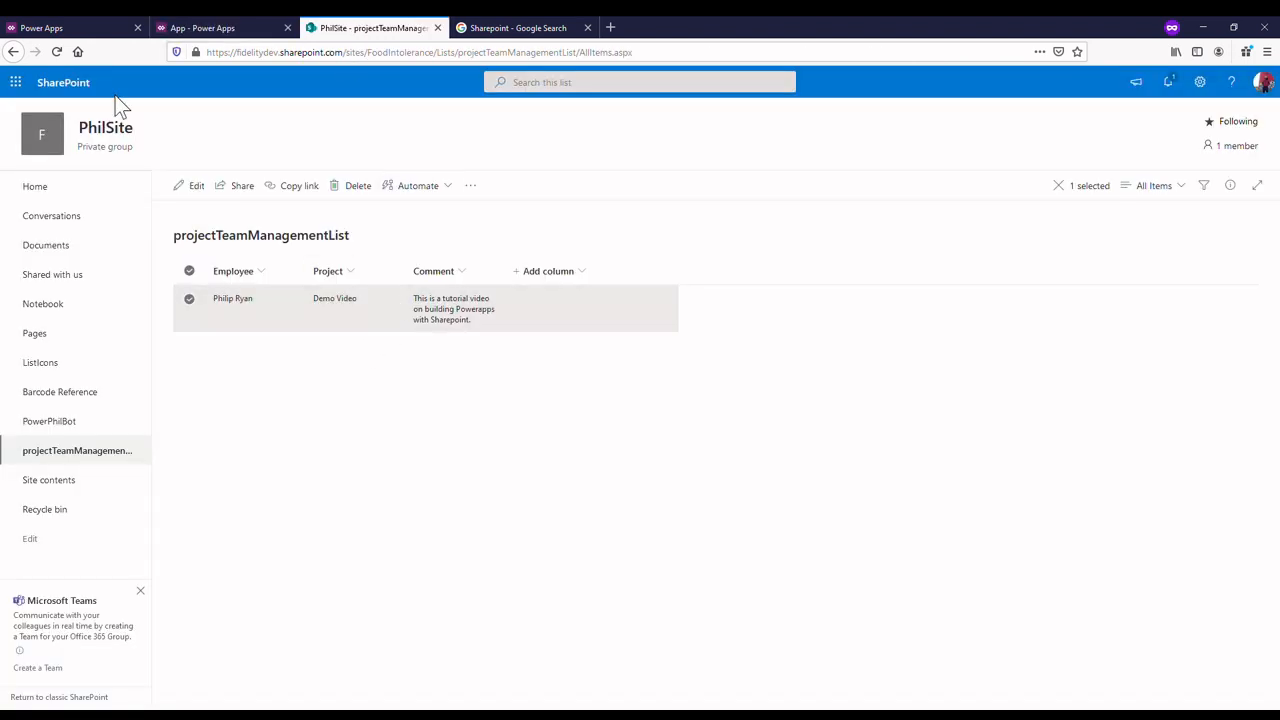
click(392, 410)
click(329, 309)
click(354, 495)
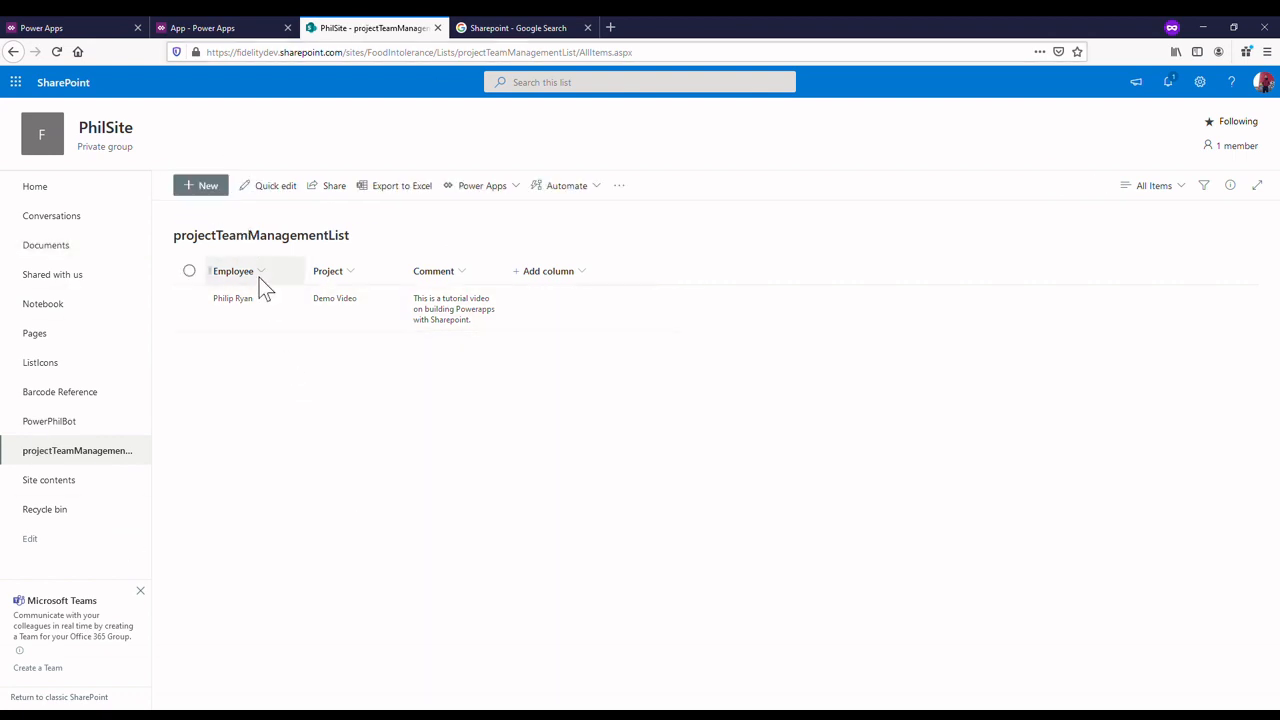
- Add a list item with another employee's name, project "Making a Sharepoint List" and comment "This needs to be done by 2021", and save it
click(215, 190)
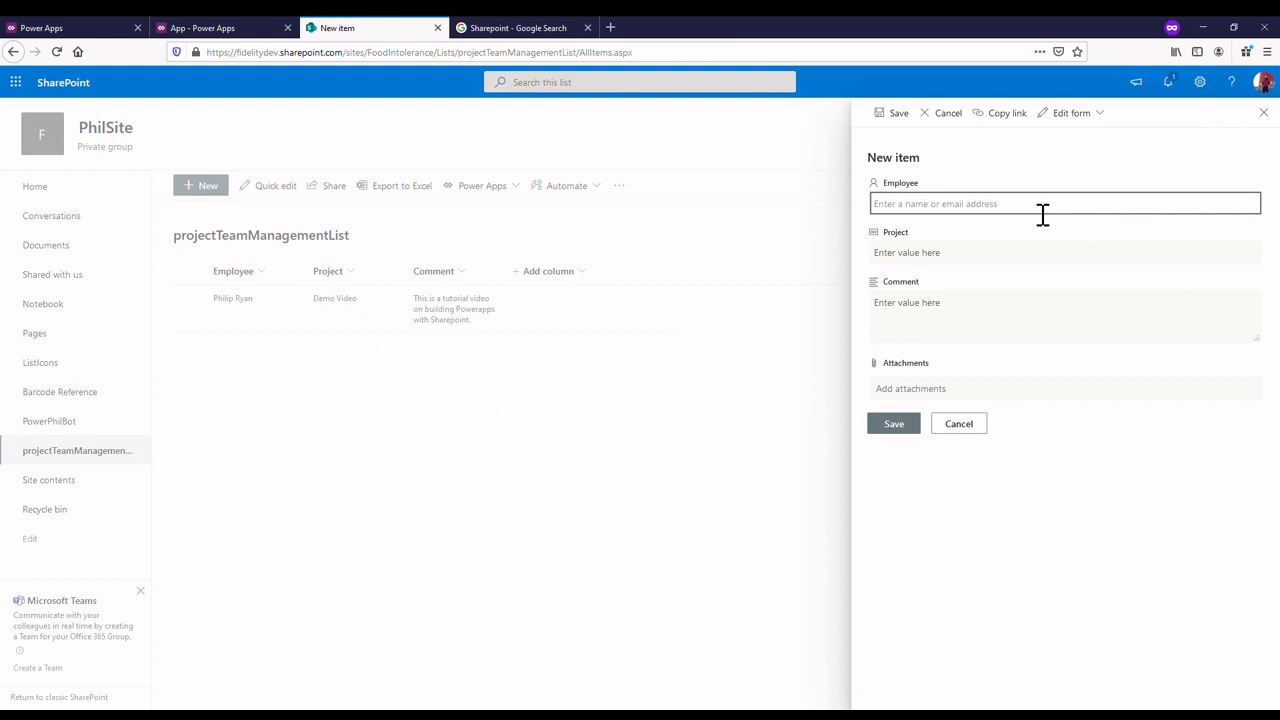
text(Sean)
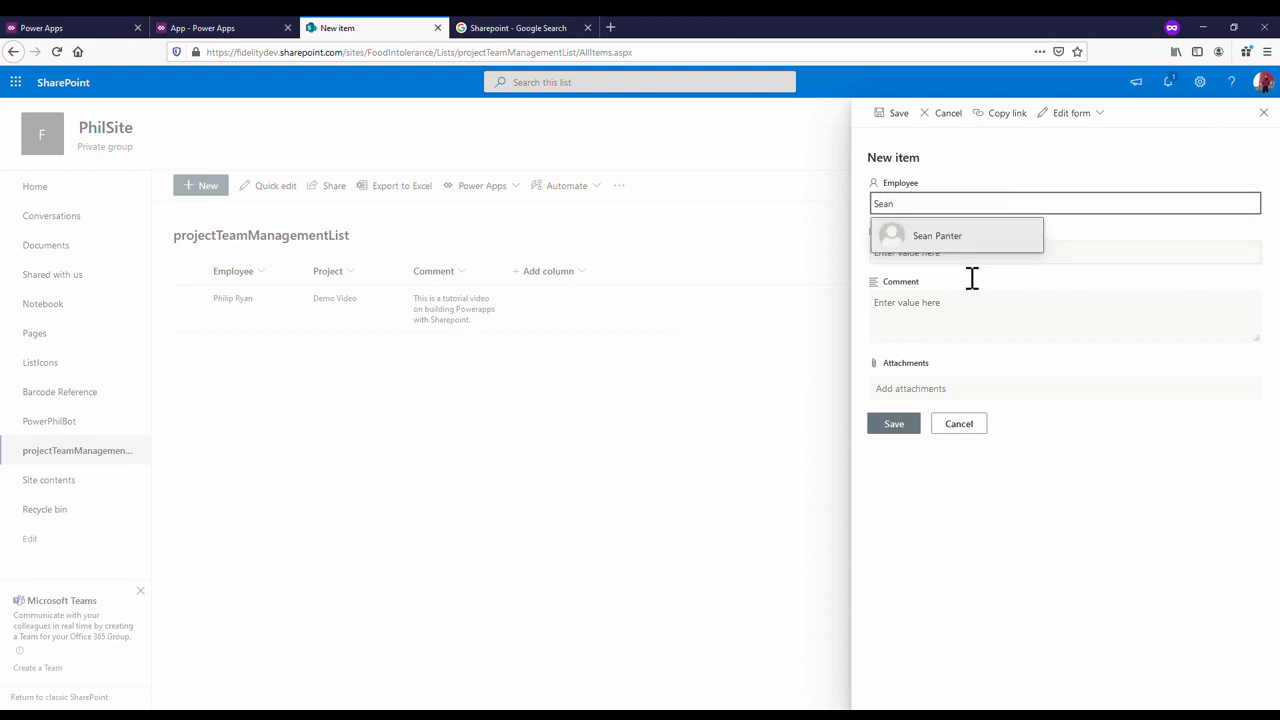
click(972, 260)
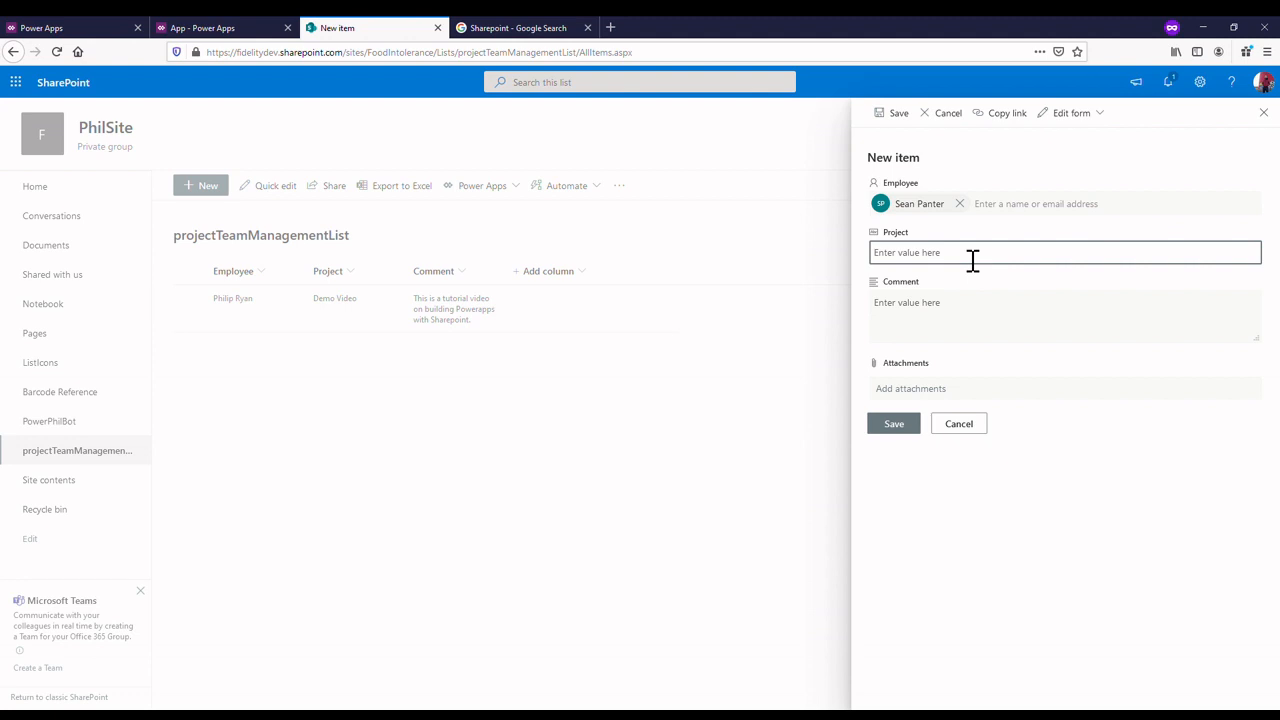
text(Making a Sharepoint List)
click(968, 309)
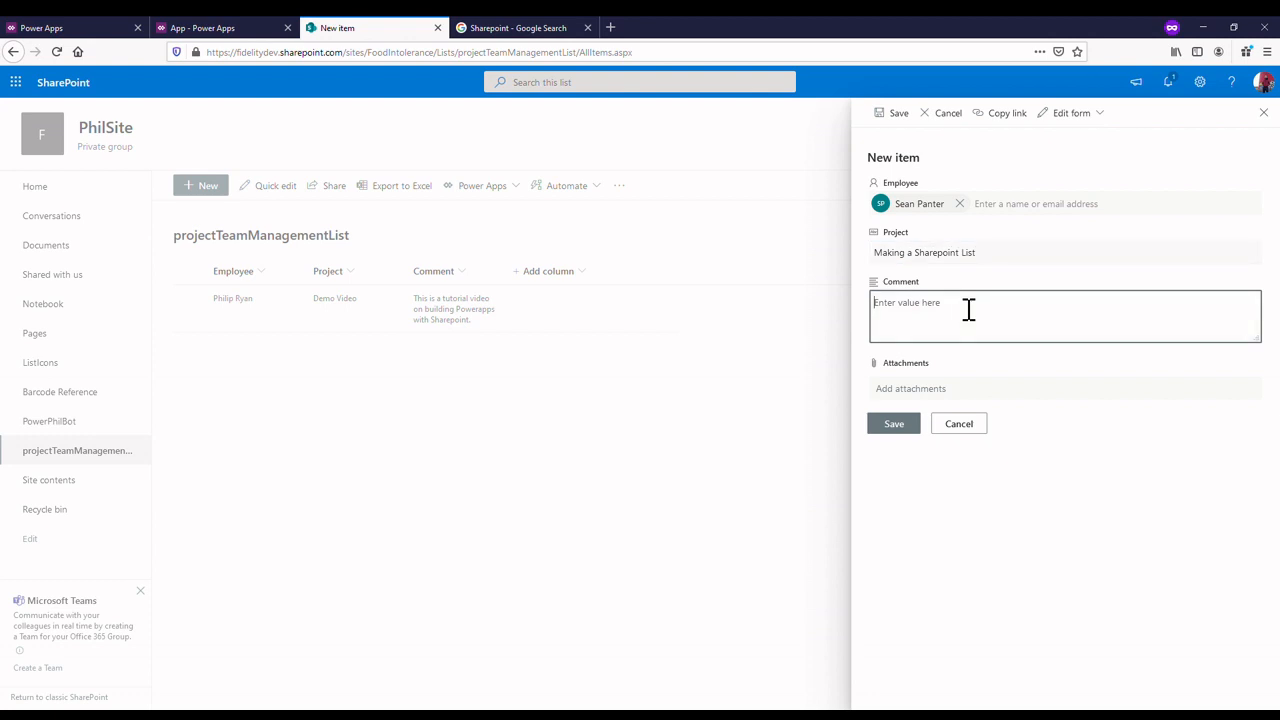
text(This needs to be done by 2021)
click(895, 424)
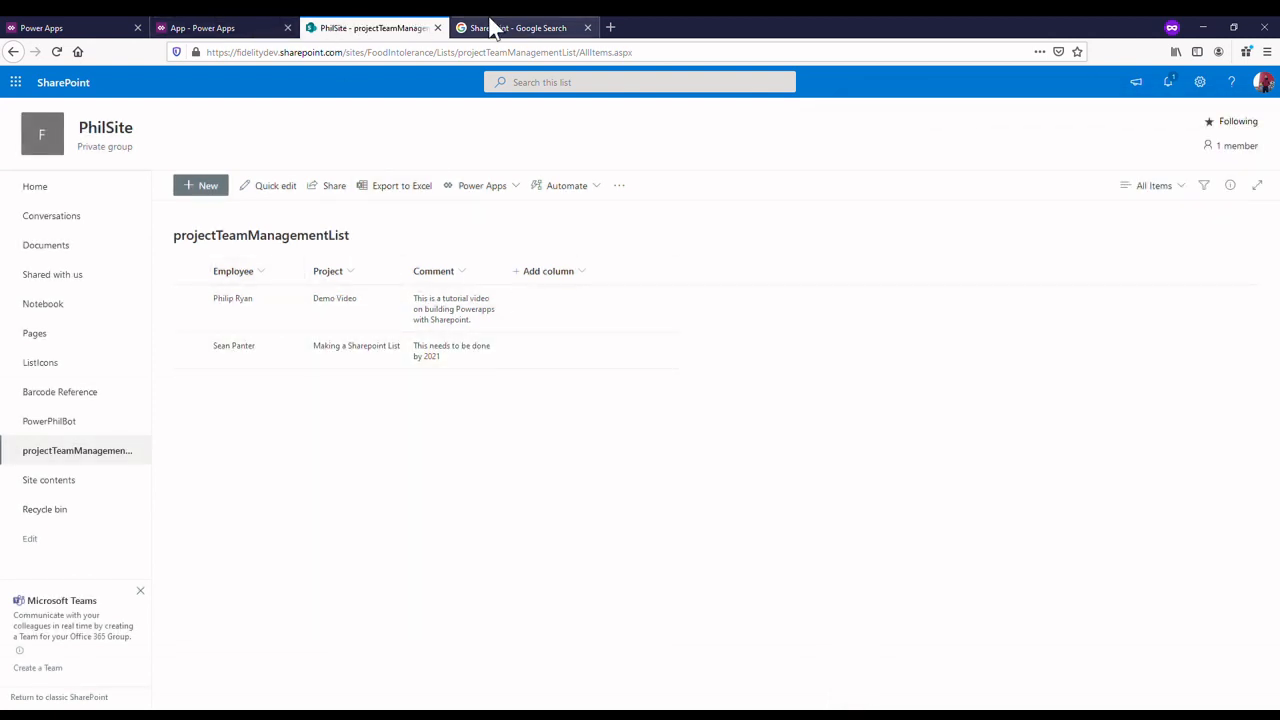
- Switch back to the Power Apps editor and refresh the projectTeamManagementList data source
click(238, 30)
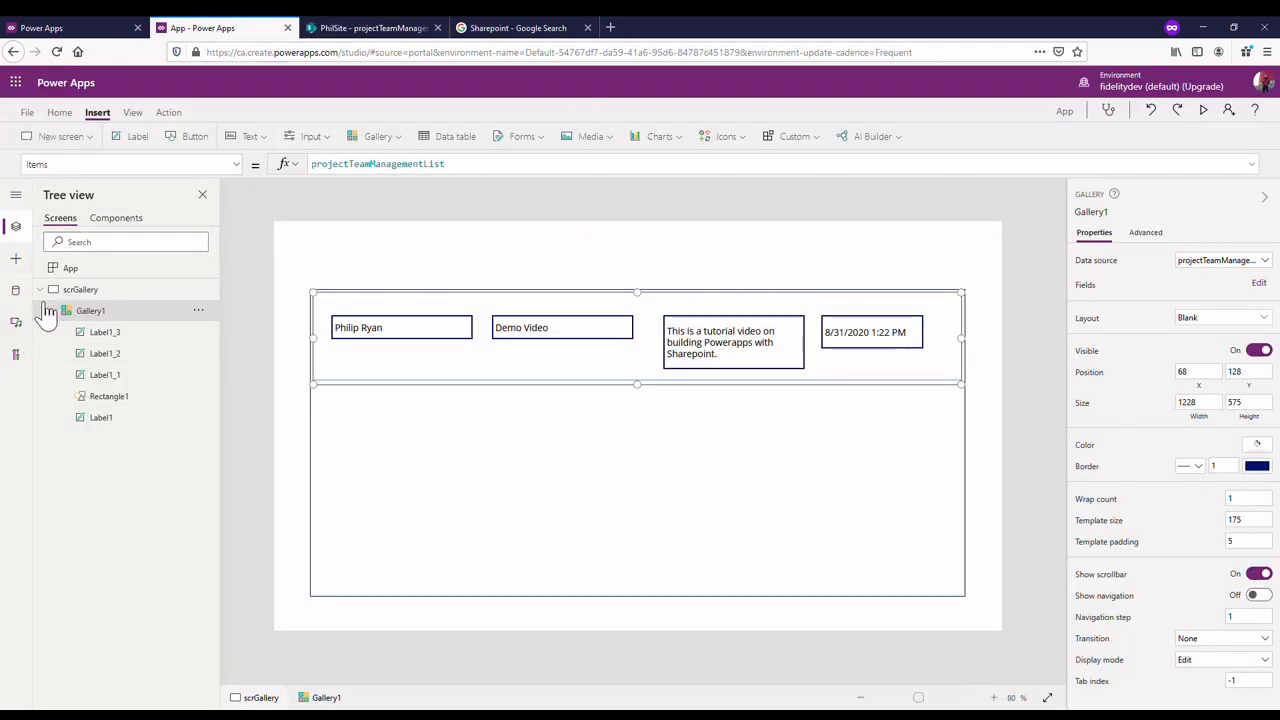
click(16, 290)
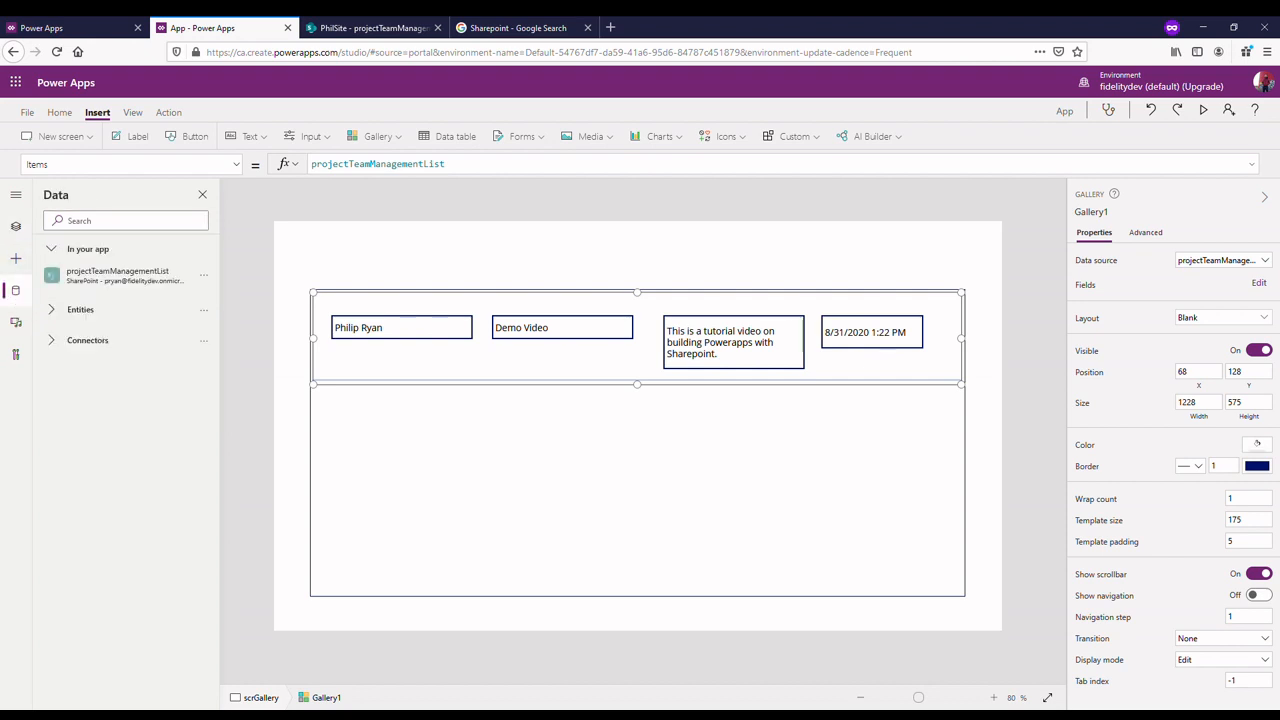
click(212, 284)
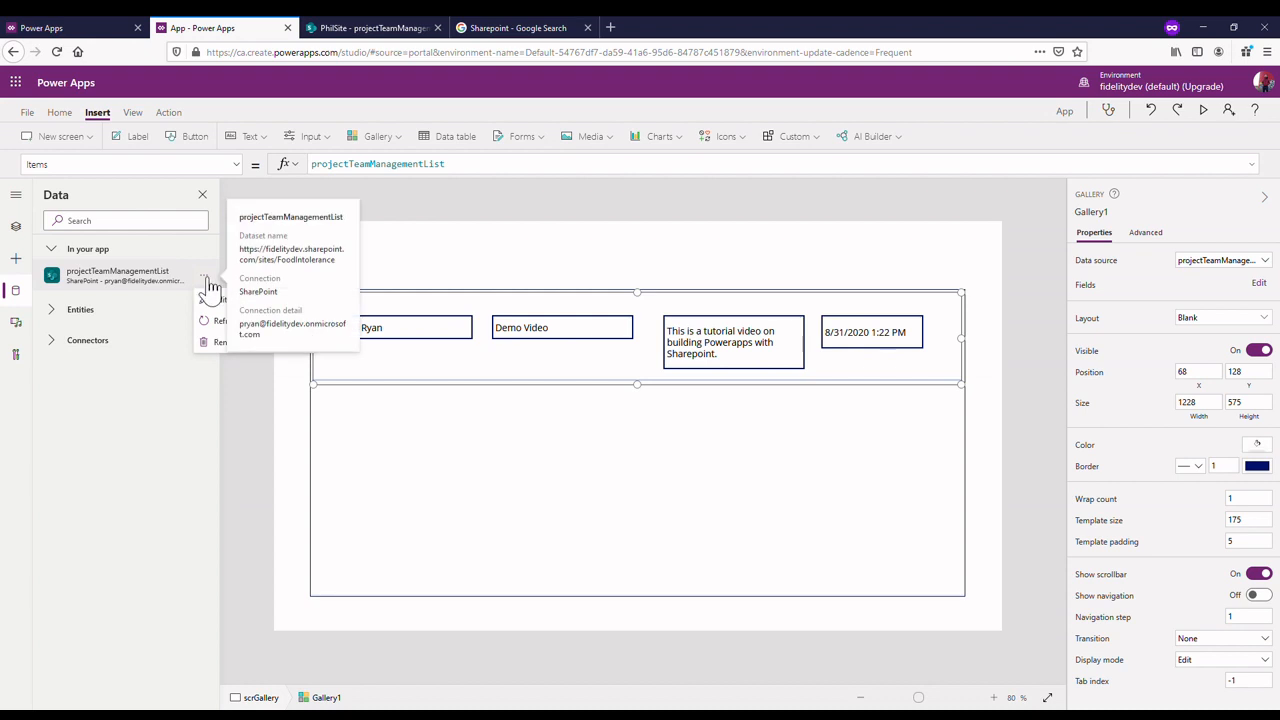
click(218, 321)
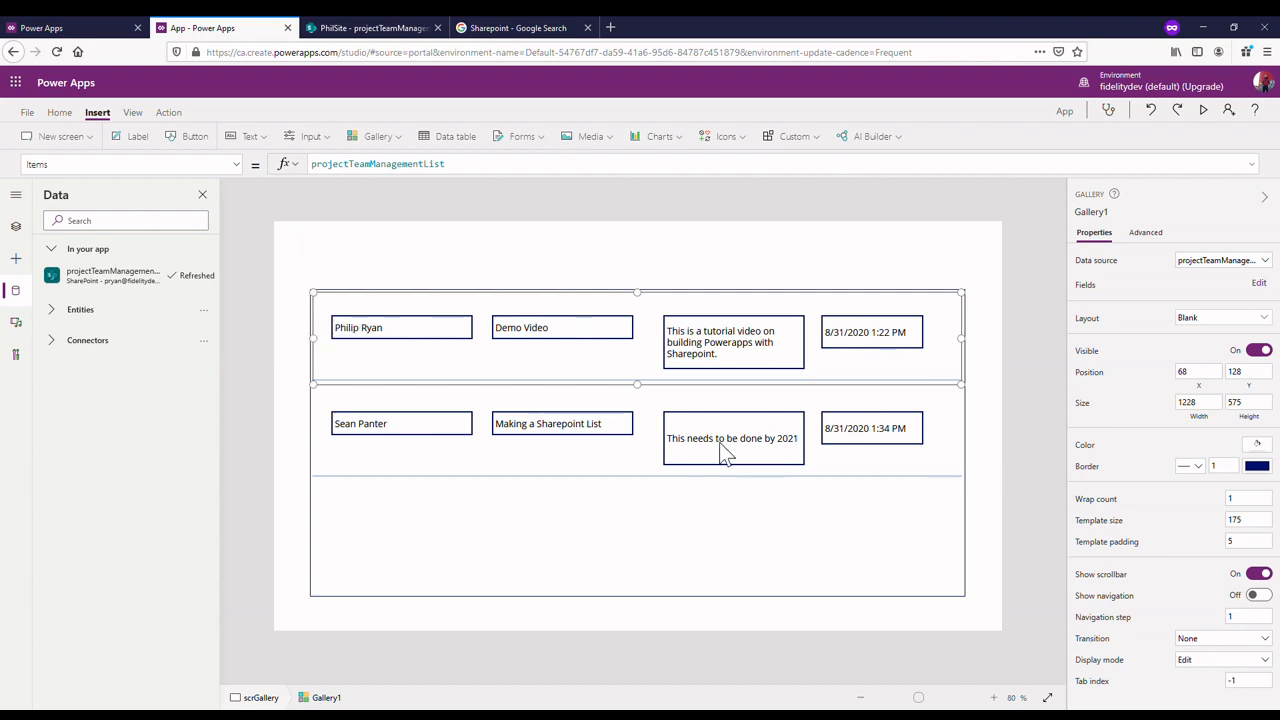
click(1049, 409)
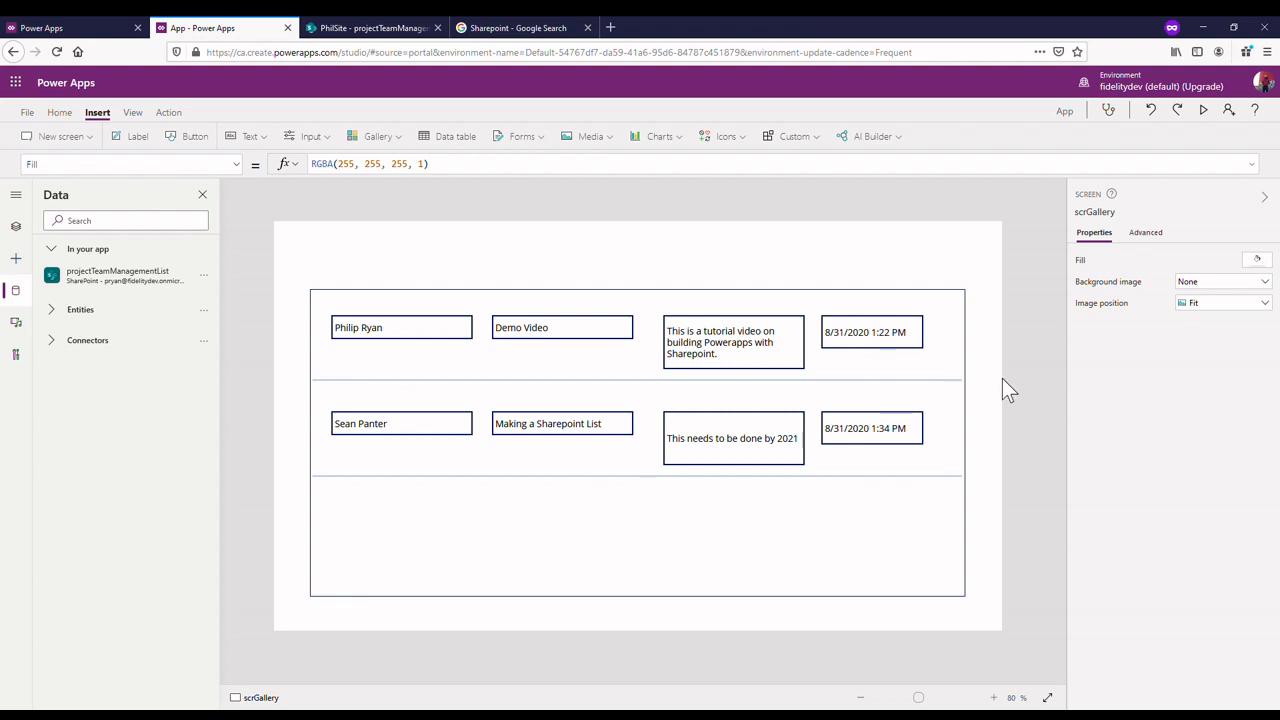
- Move the gallery's employee label to about X 32, Y 12 and place the project label directly beneath it
click(492, 337)
click(417, 343)
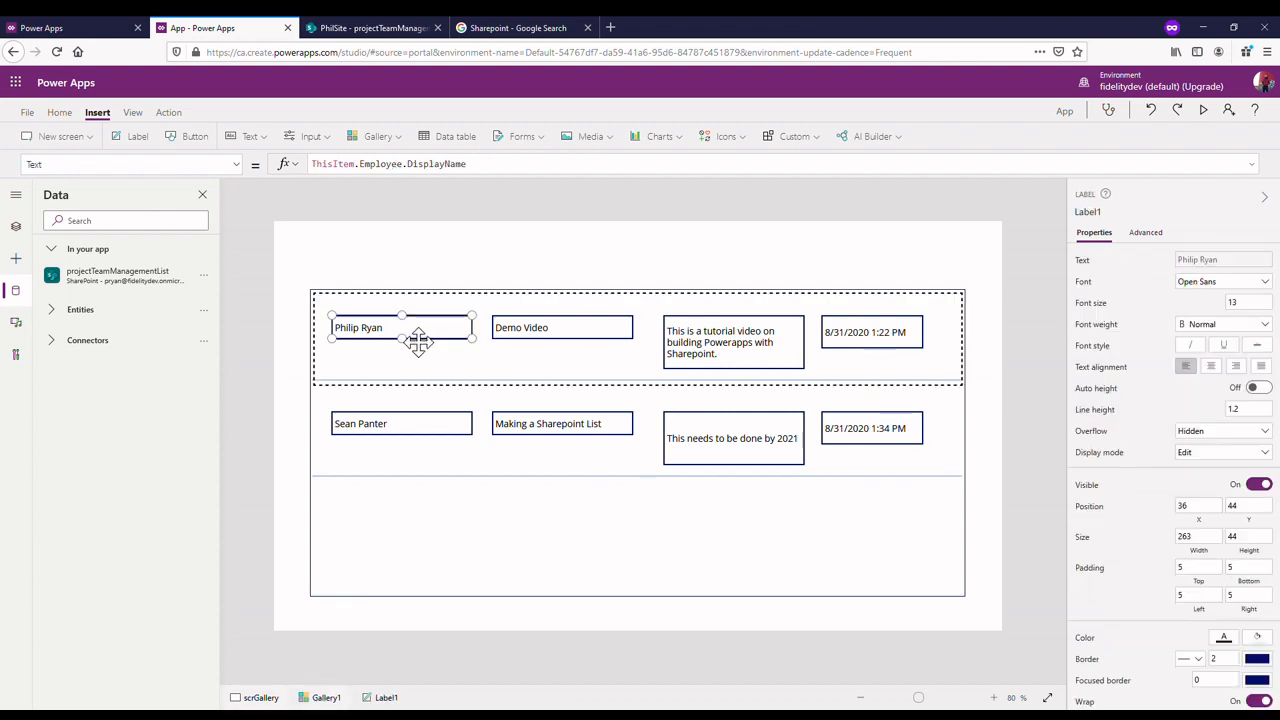
mouse_move(417, 343)
mouse_down()
mouse_move(406, 326)
mouse_move(417, 321)
mouse_up()
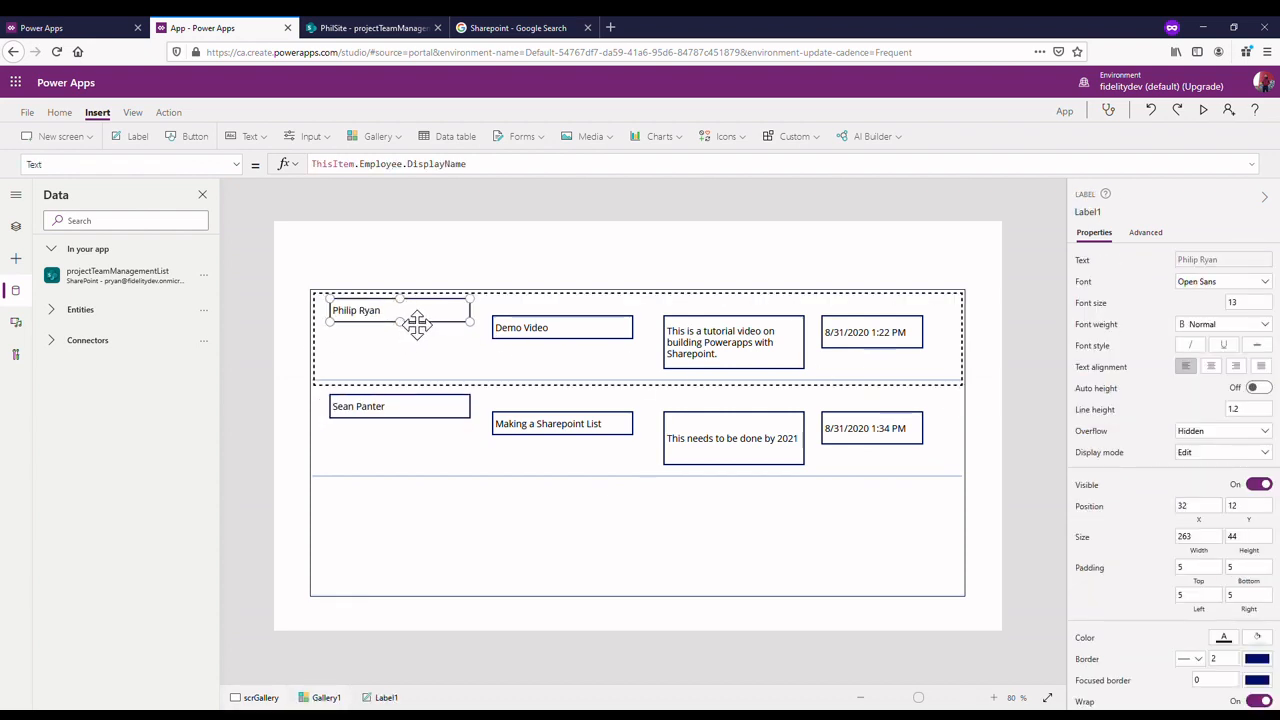
double_click(417, 321)
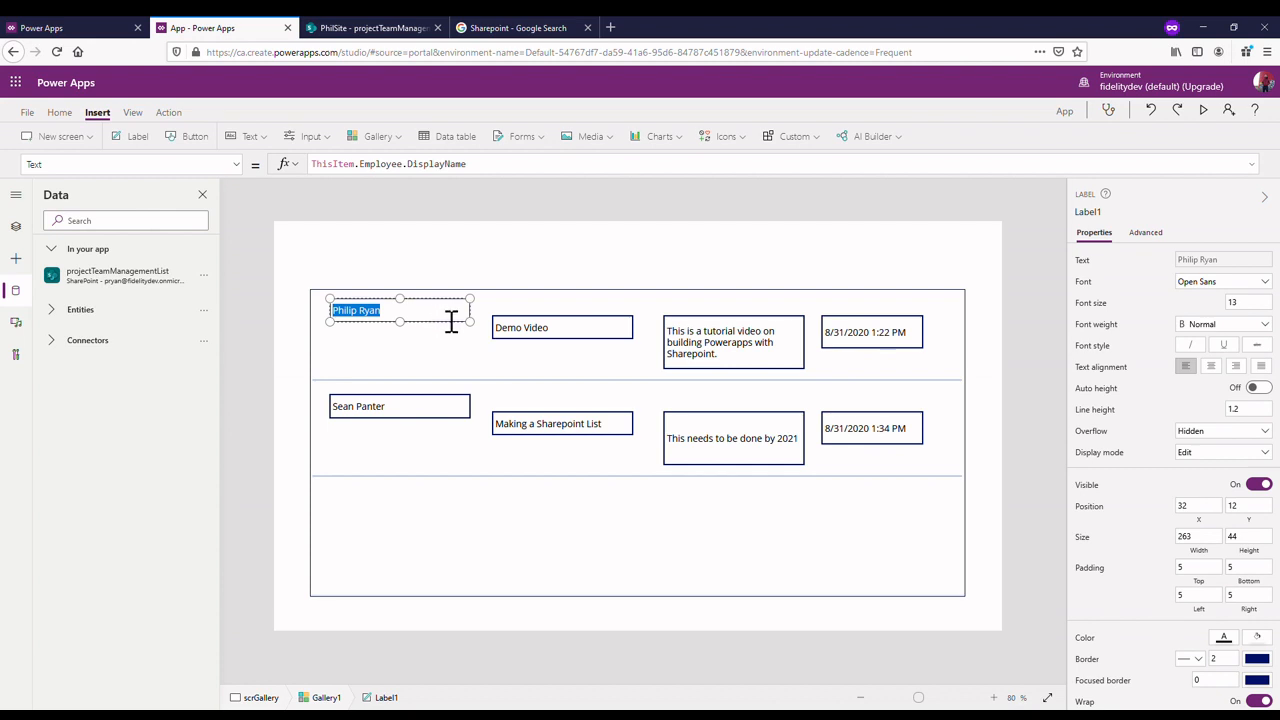
key(Escape)
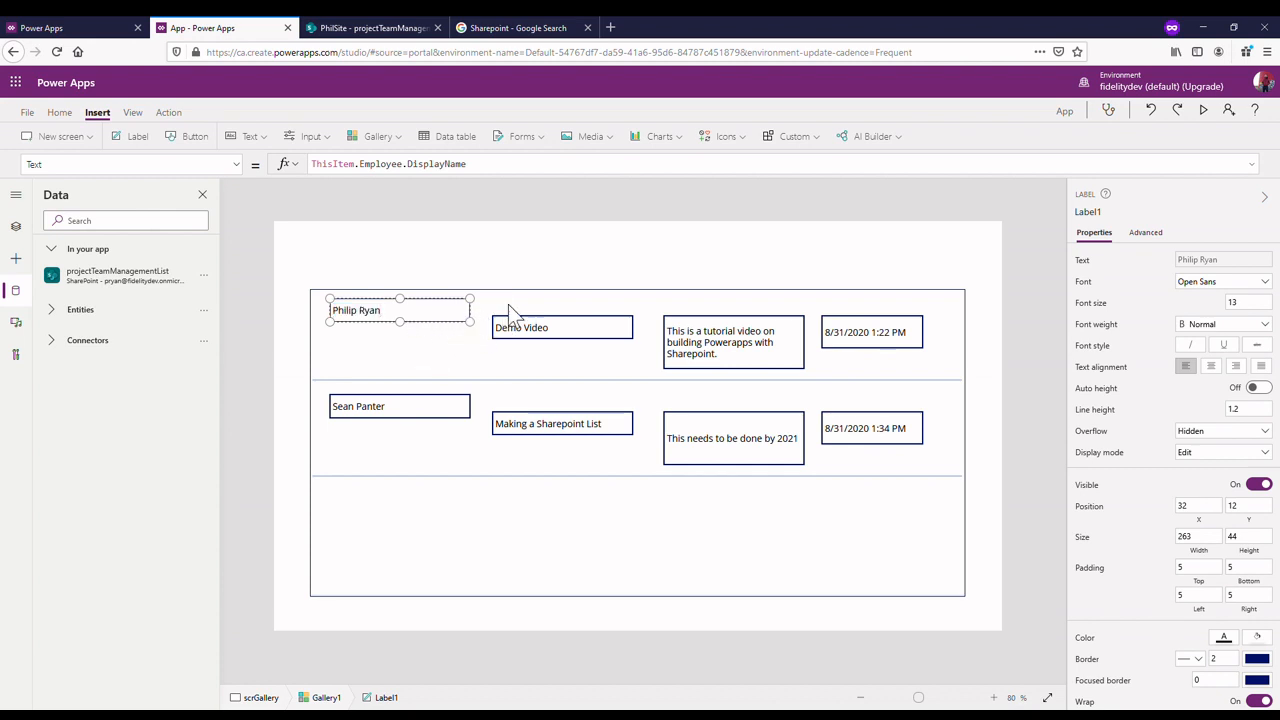
click(1085, 352)
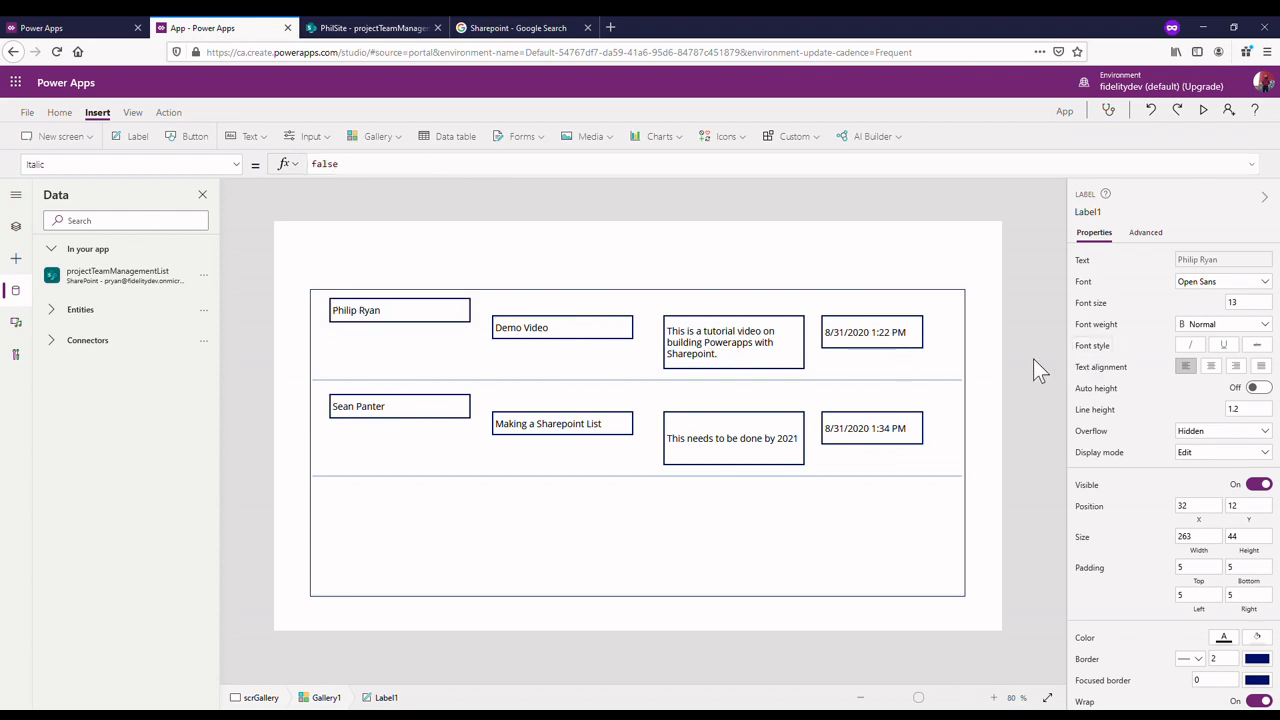
click(1035, 368)
drag(566, 340, 406, 363)
- Set the employee label's font size to 16
click(386, 315)
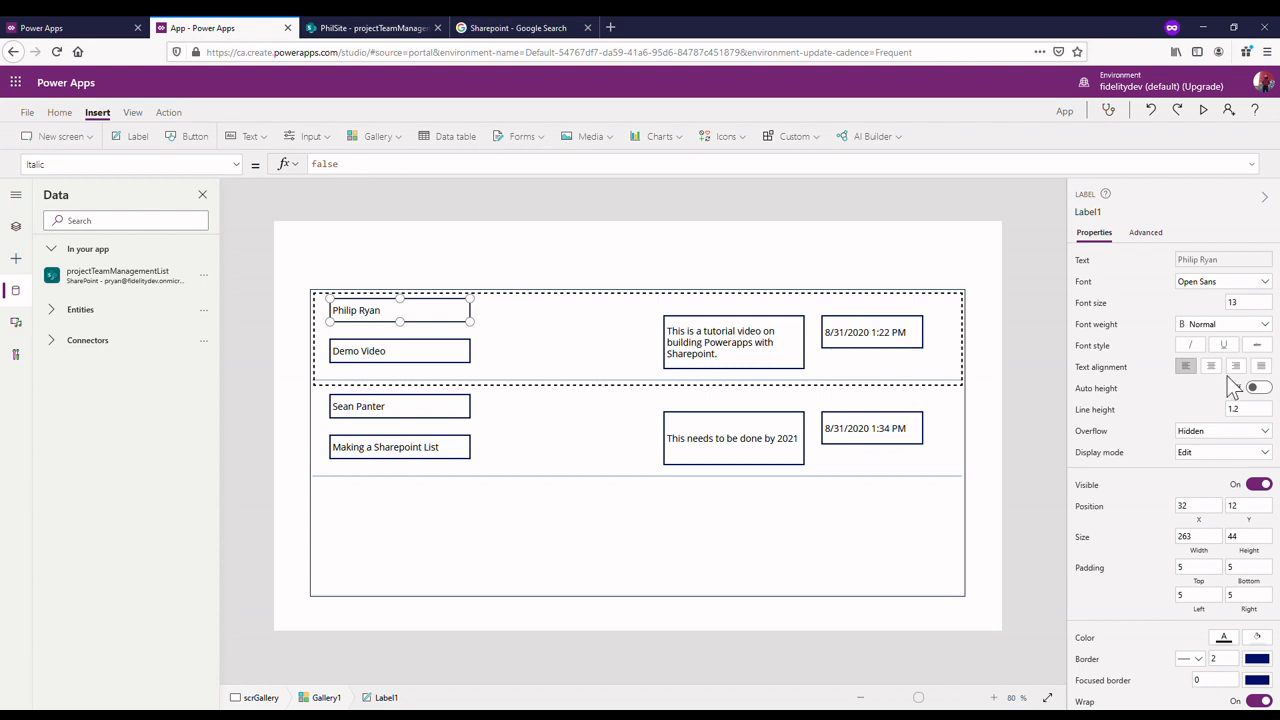
click(1262, 302)
click(1001, 280)
click(454, 314)
click(454, 314)
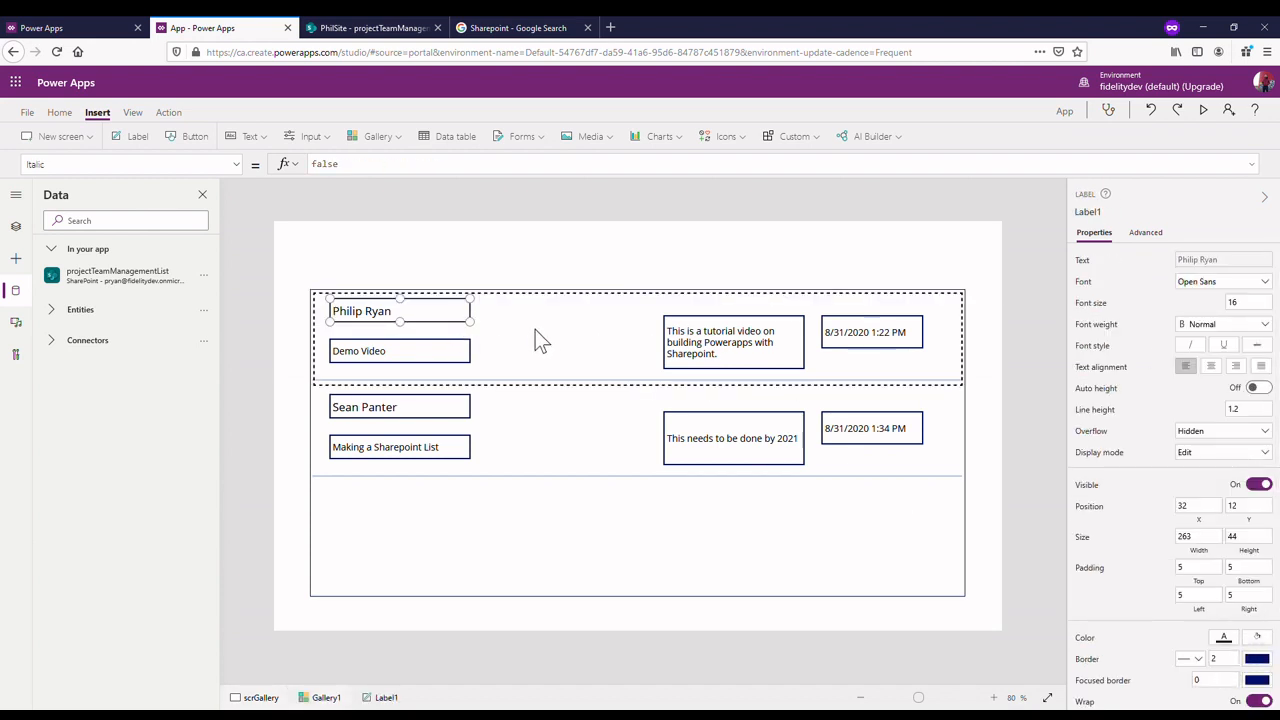
- Set the border thickness of the employee, project, comment and modified-date labels to 0
shift+click(416, 360)
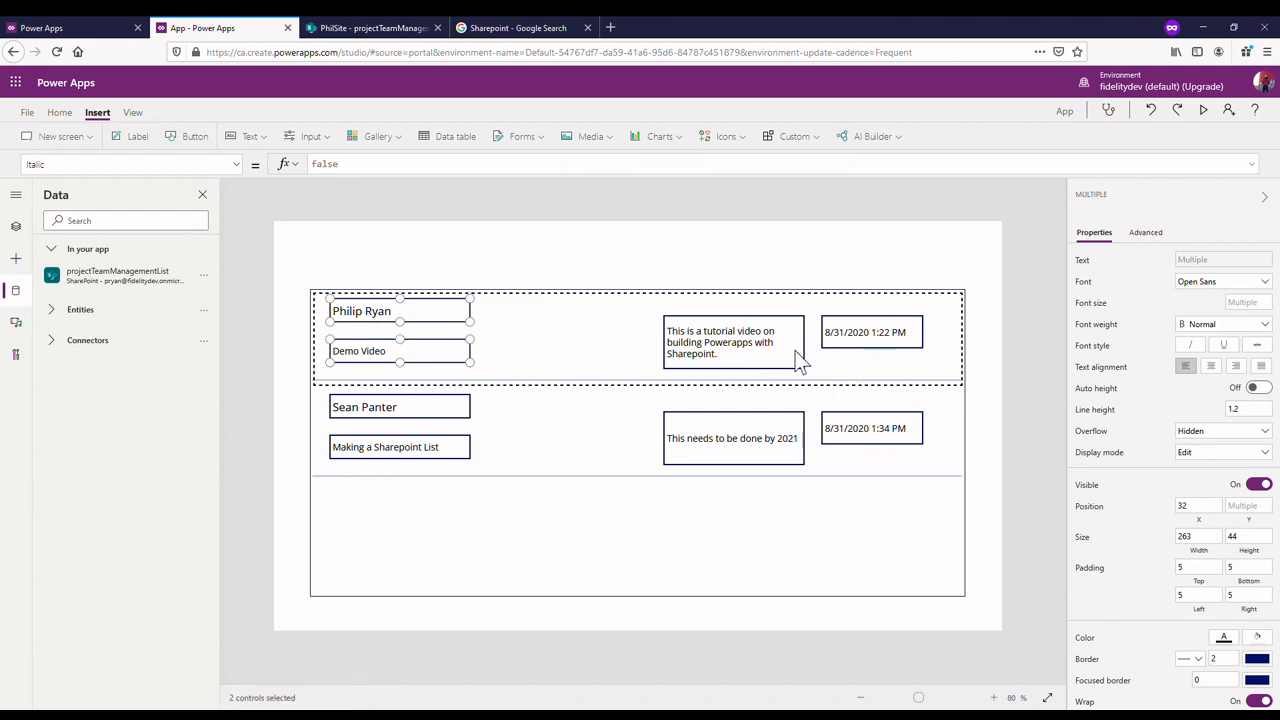
shift+click(795, 356)
shift+click(866, 343)
click(1236, 663)
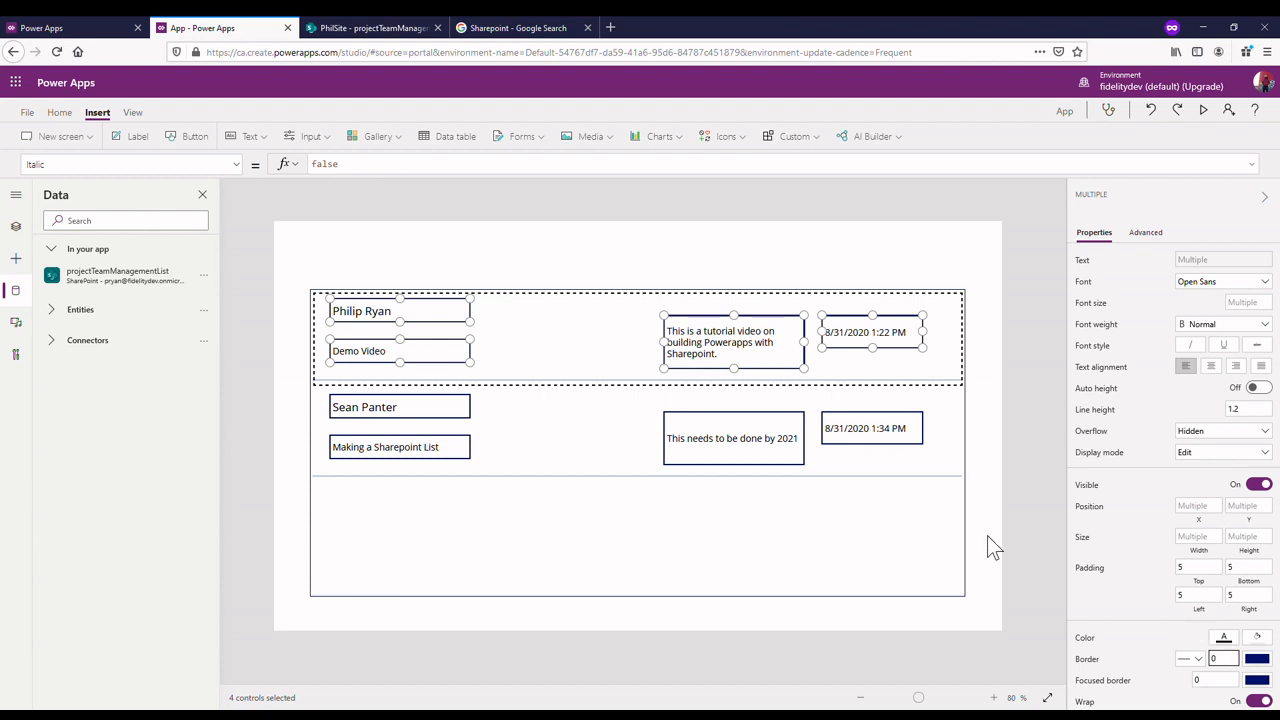
click(1017, 505)
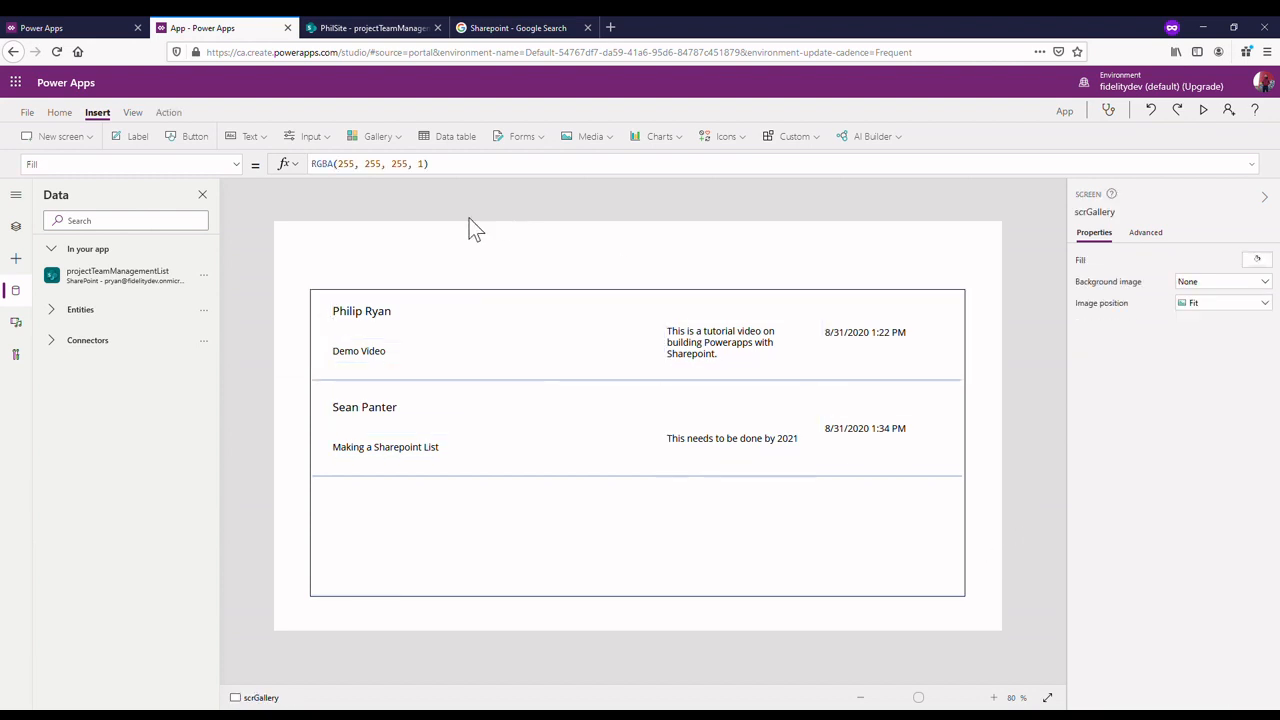
- Move the project label up to about X 32, Y 61 and resize the employee label to about 160 by 49
click(404, 316)
drag(468, 323, 488, 323)
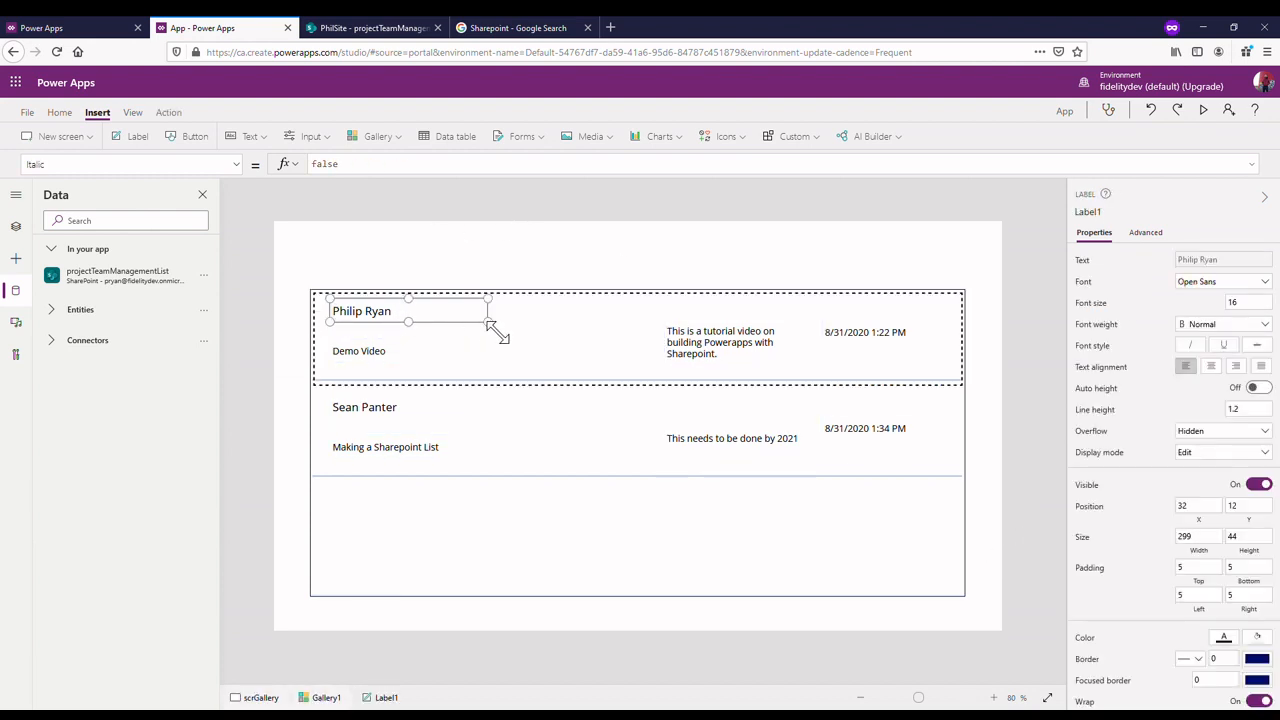
click(360, 358)
drag(372, 362, 371, 349)
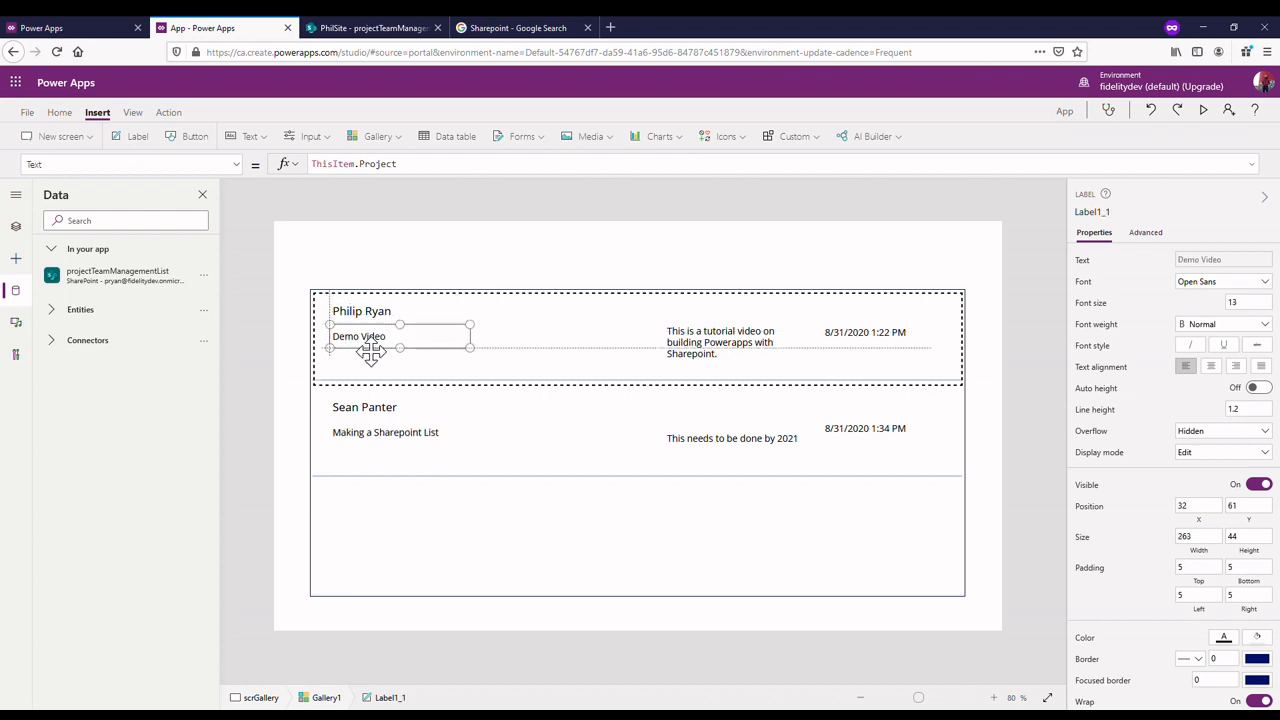
click(375, 312)
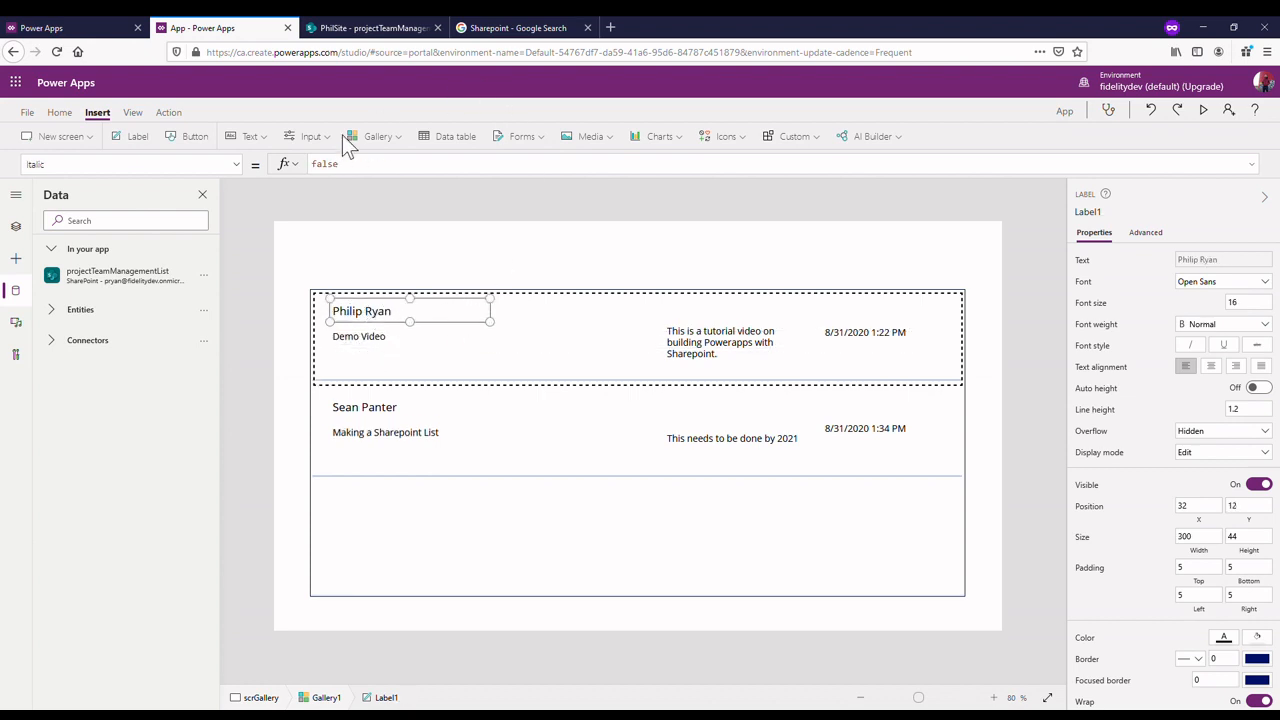
drag(490, 322, 415, 323)
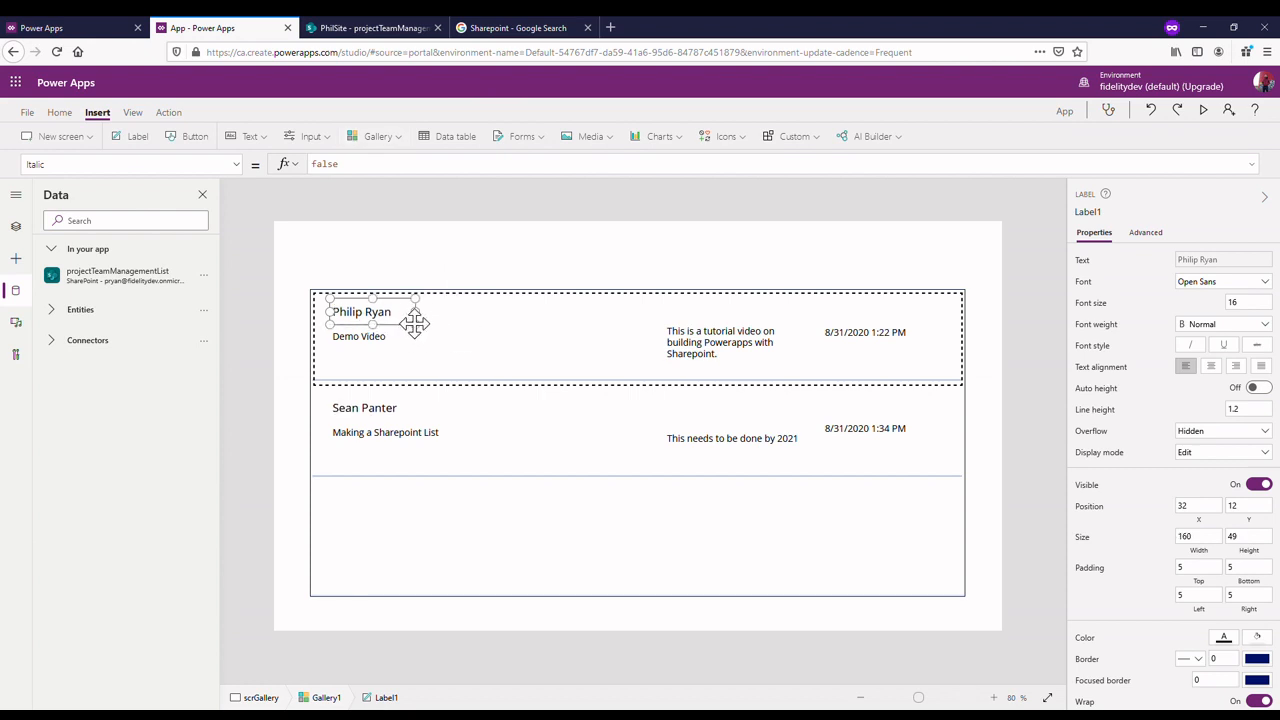
- Duplicate the employee label, place the copy at about X 217, Y 0 and set its text to ThisItem.Employee.JobTitle
key(ctrl+c)
key(ctrl+v)
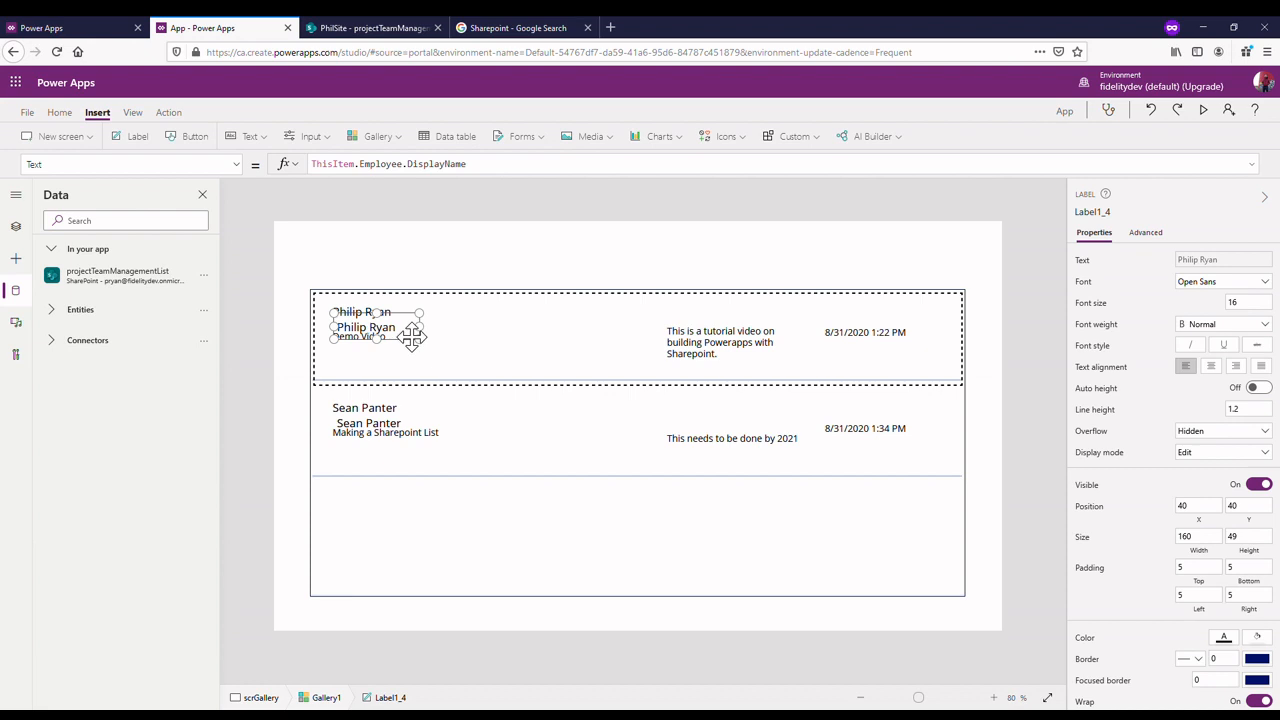
drag(412, 337, 512, 315)
drag(491, 170, 410, 178)
key(BackSpace)
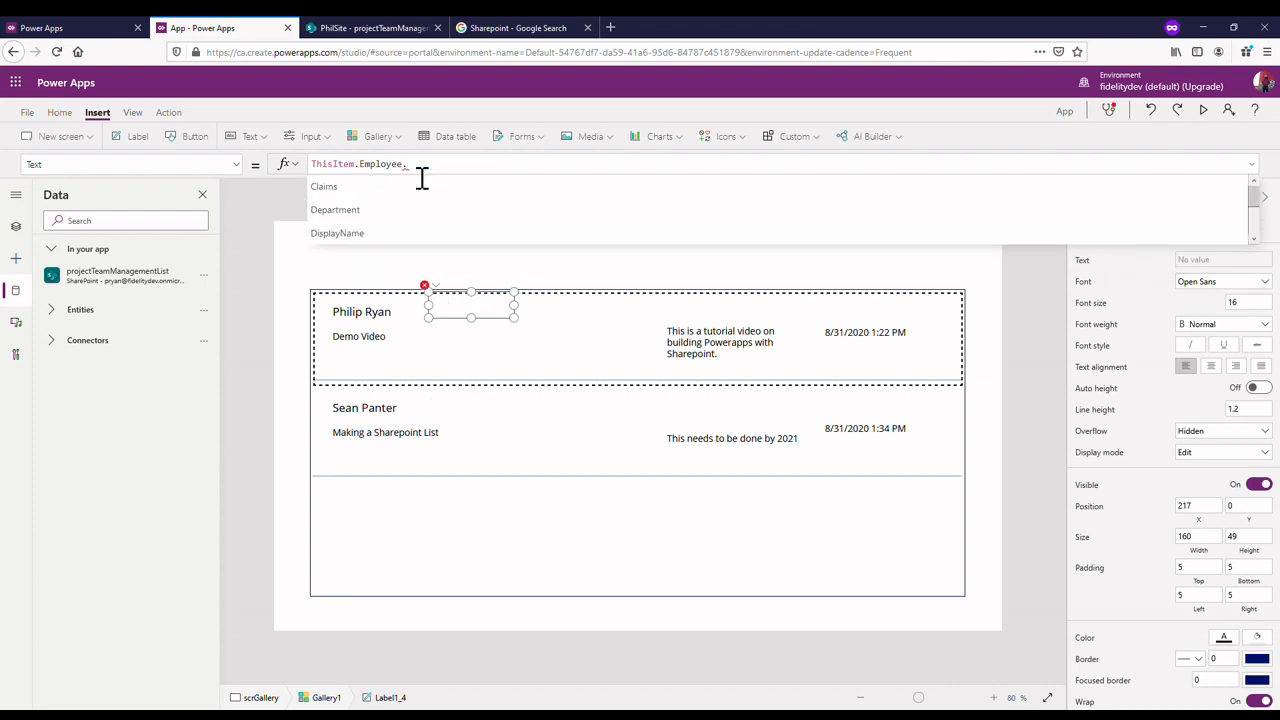
scroll(433, 227, down, 1)
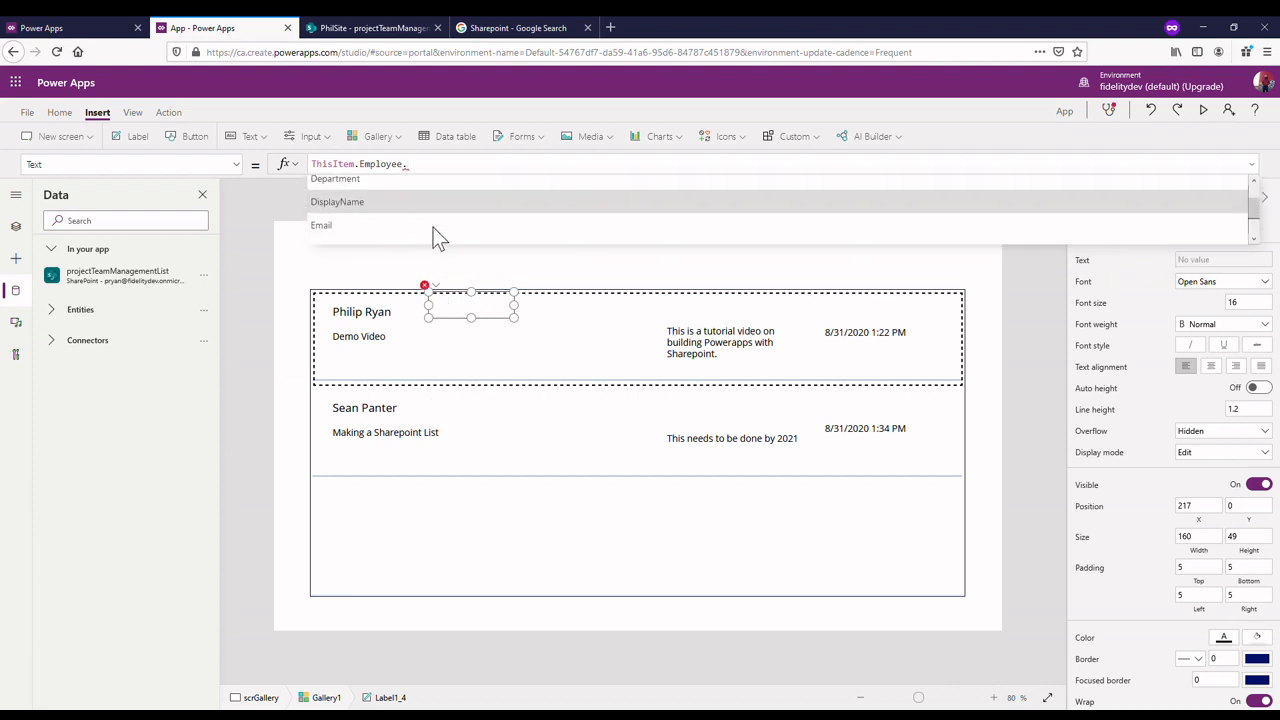
scroll(433, 227, down, 2)
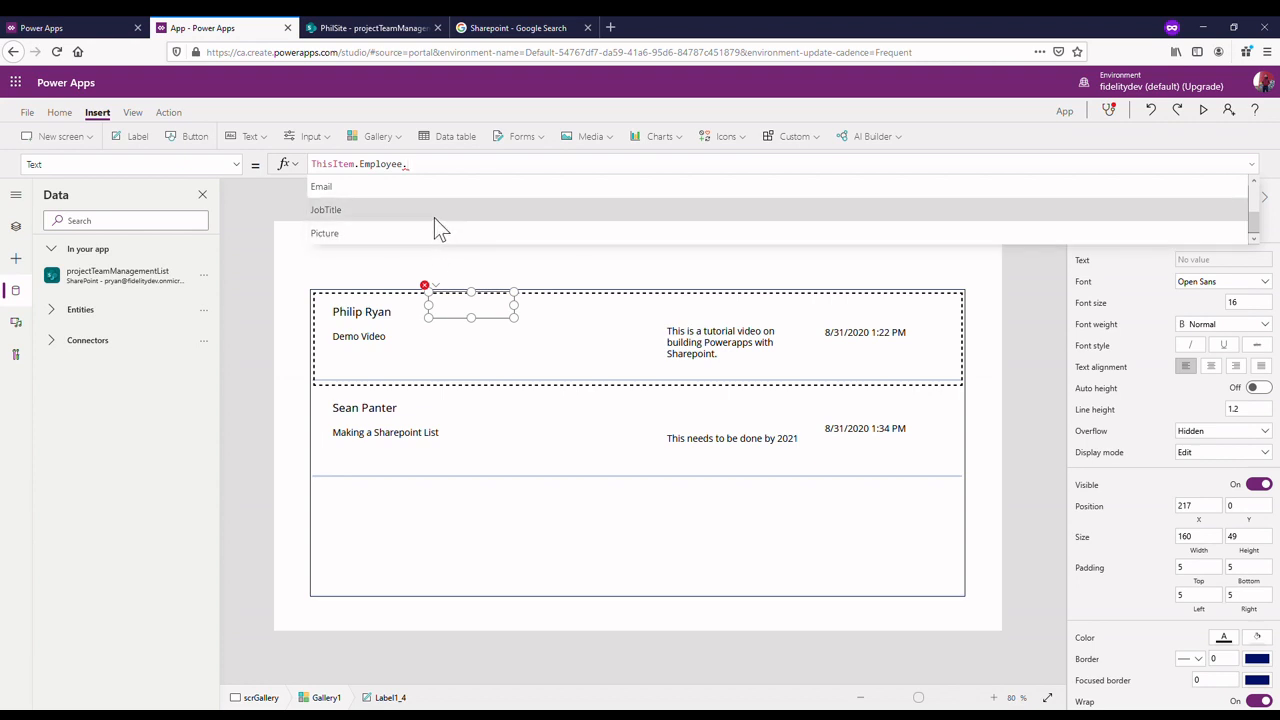
click(435, 213)
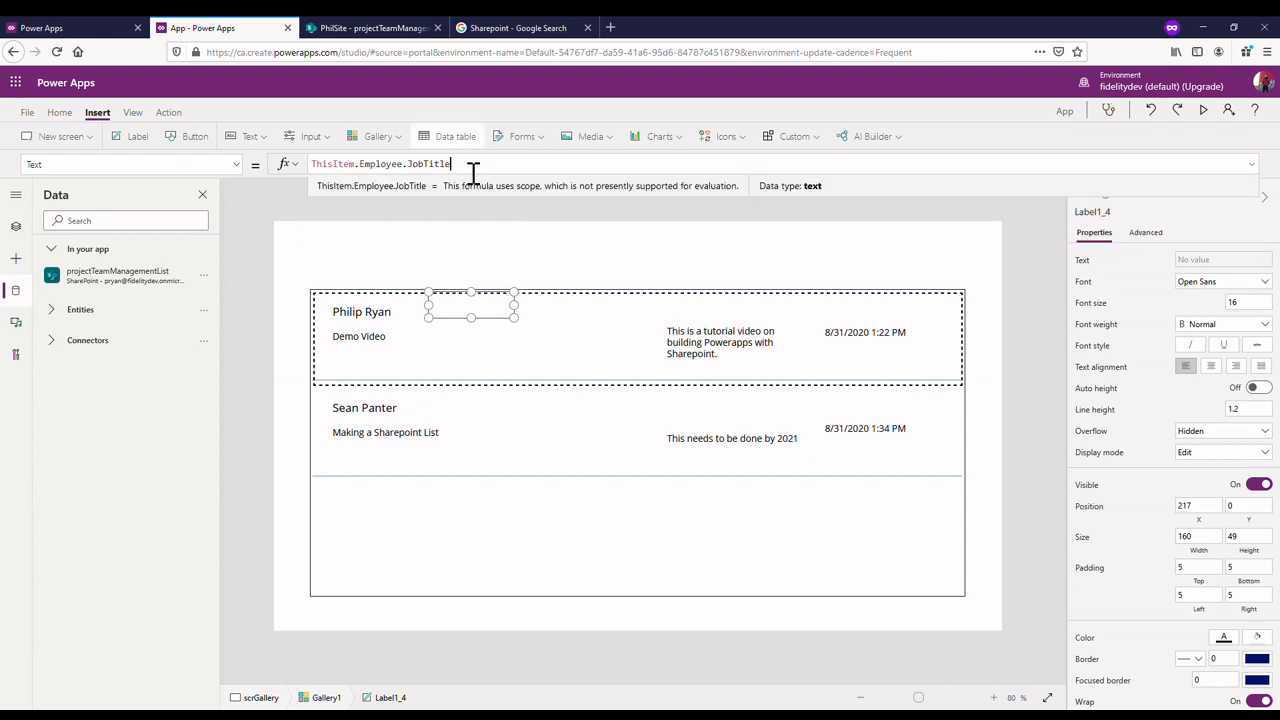
- Try ThisItem.Employee.Picture as the duplicated label's text with its height enlarged to about 144, and delete the label
drag(452, 164, 407, 158)
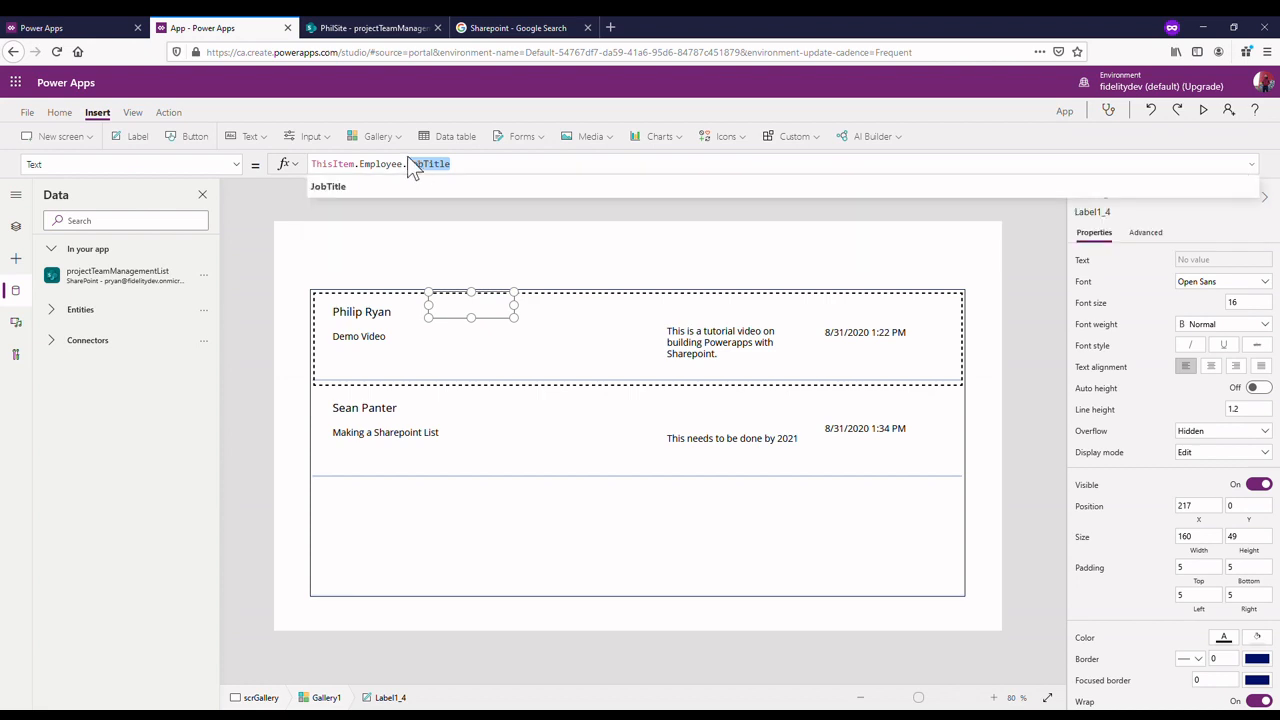
key(BackSpace)
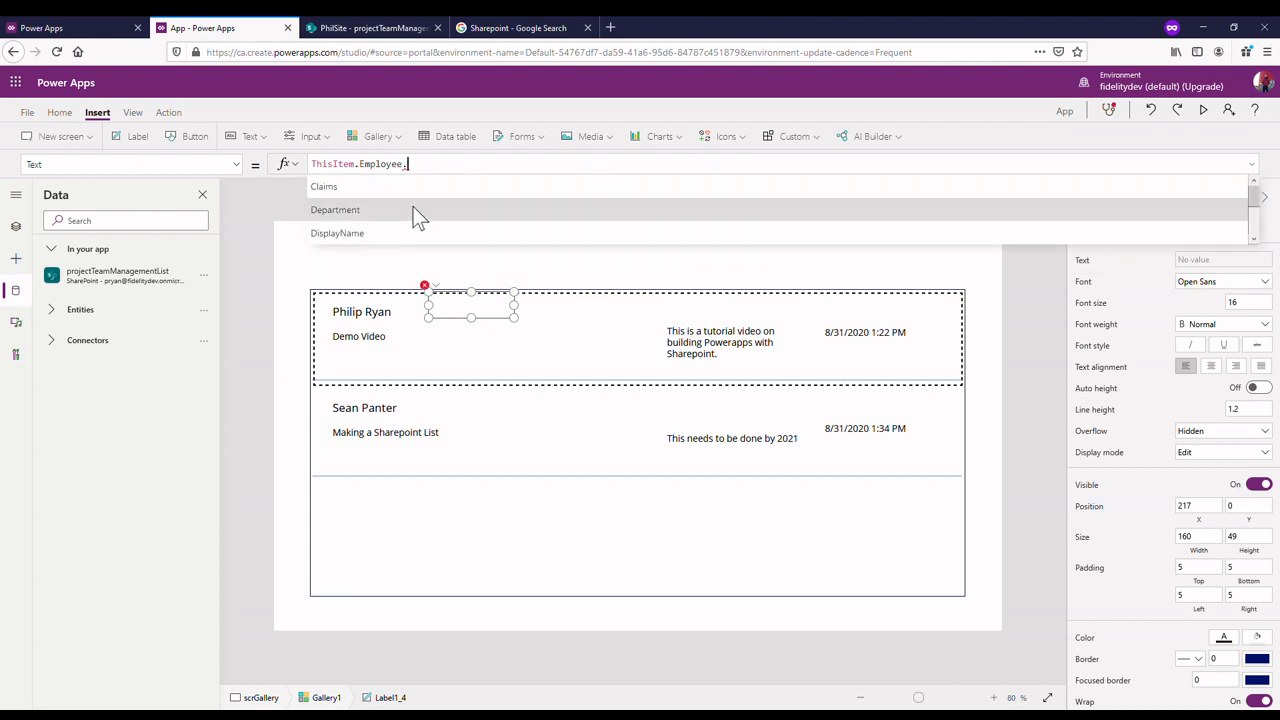
scroll(442, 235, down, 3)
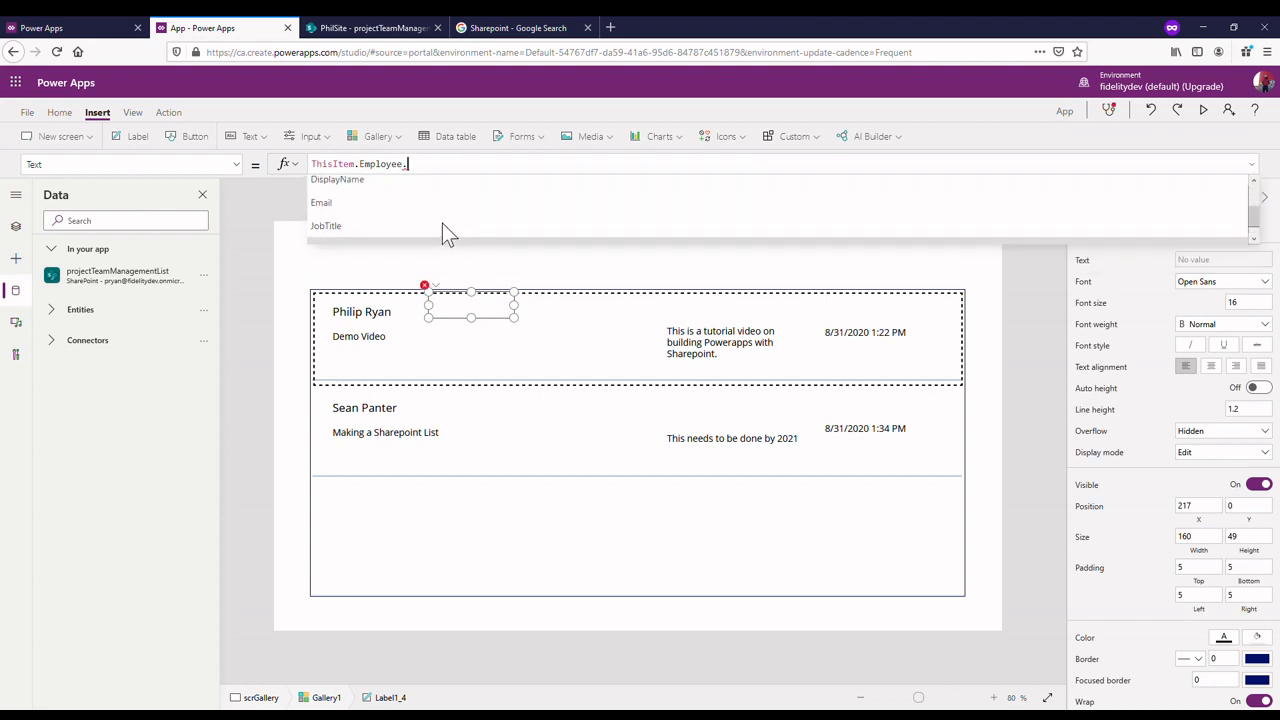
scroll(442, 223, up, 2)
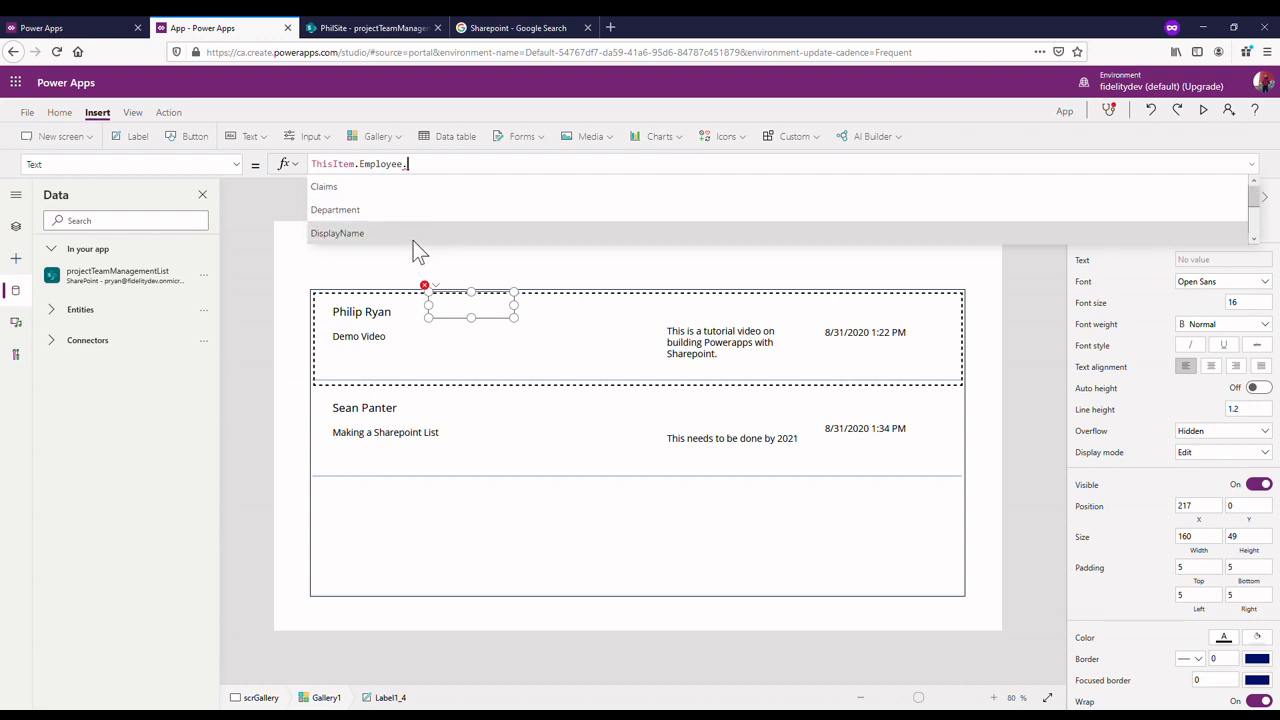
scroll(418, 228, down, 2)
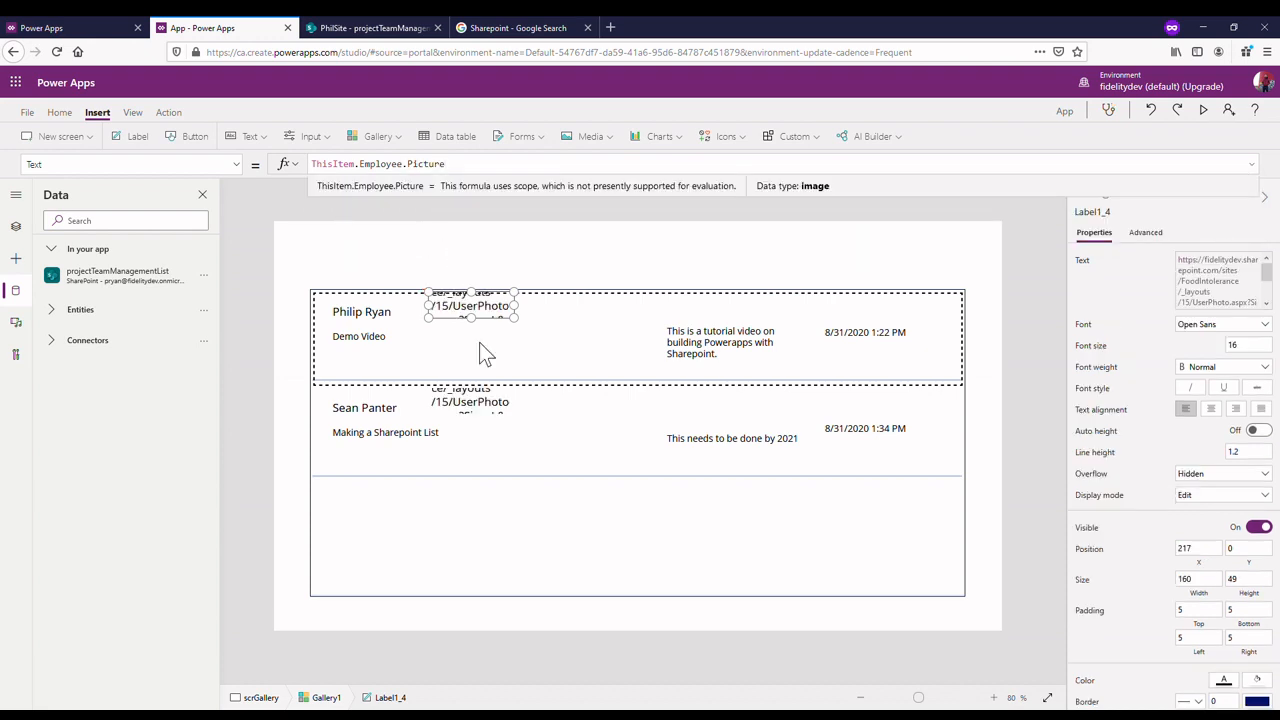
drag(474, 335, 484, 373)
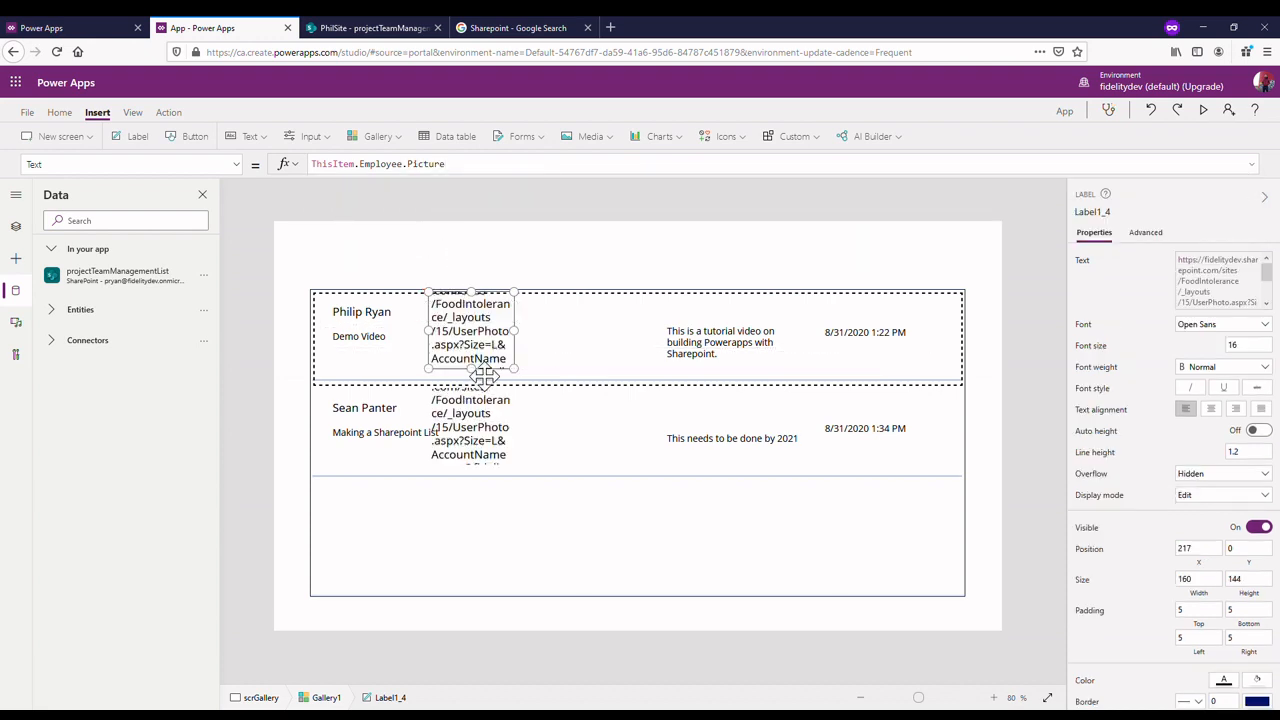
key(Delete)
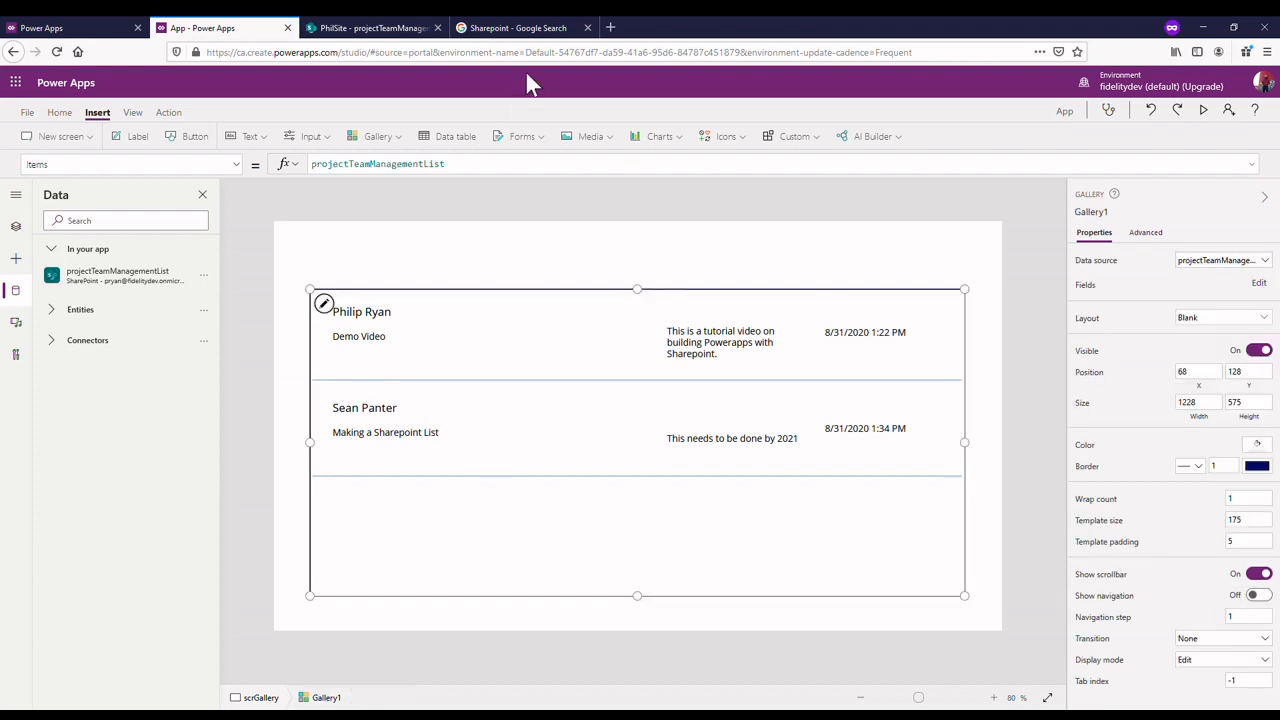
- Insert an image control and transfer it into the gallery's row template at about X 240, Y 33
click(596, 136)
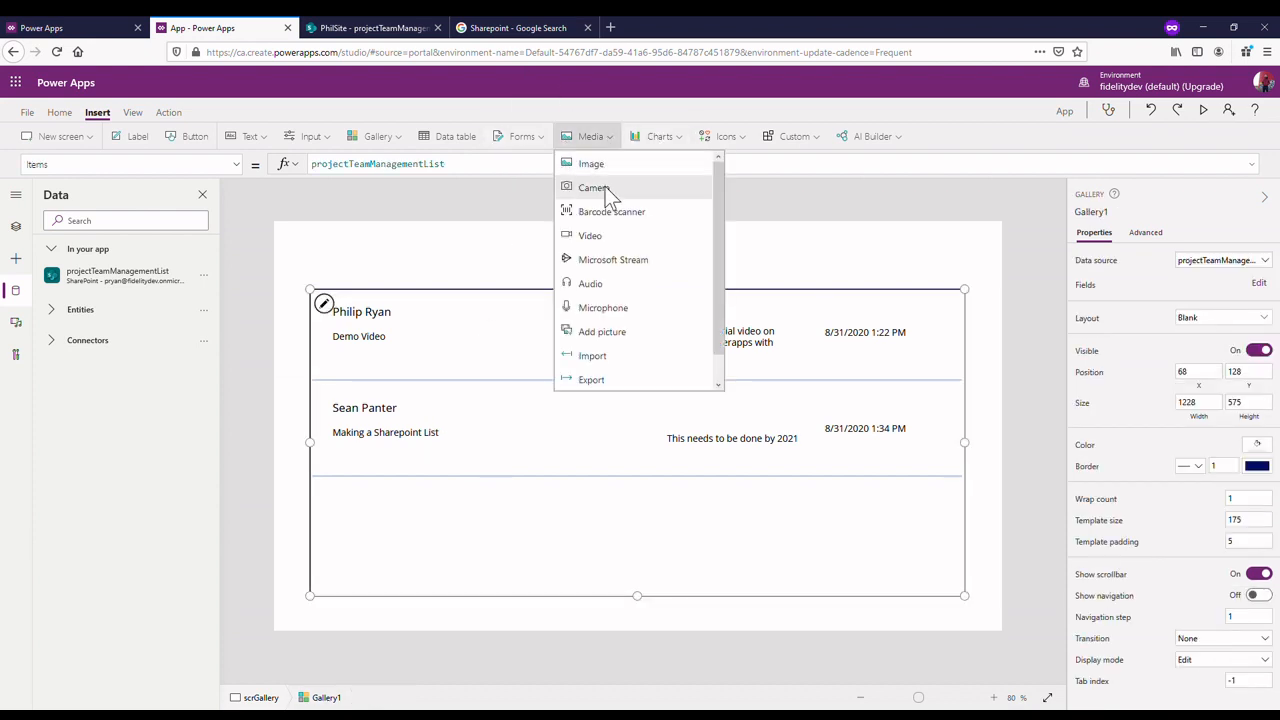
click(610, 168)
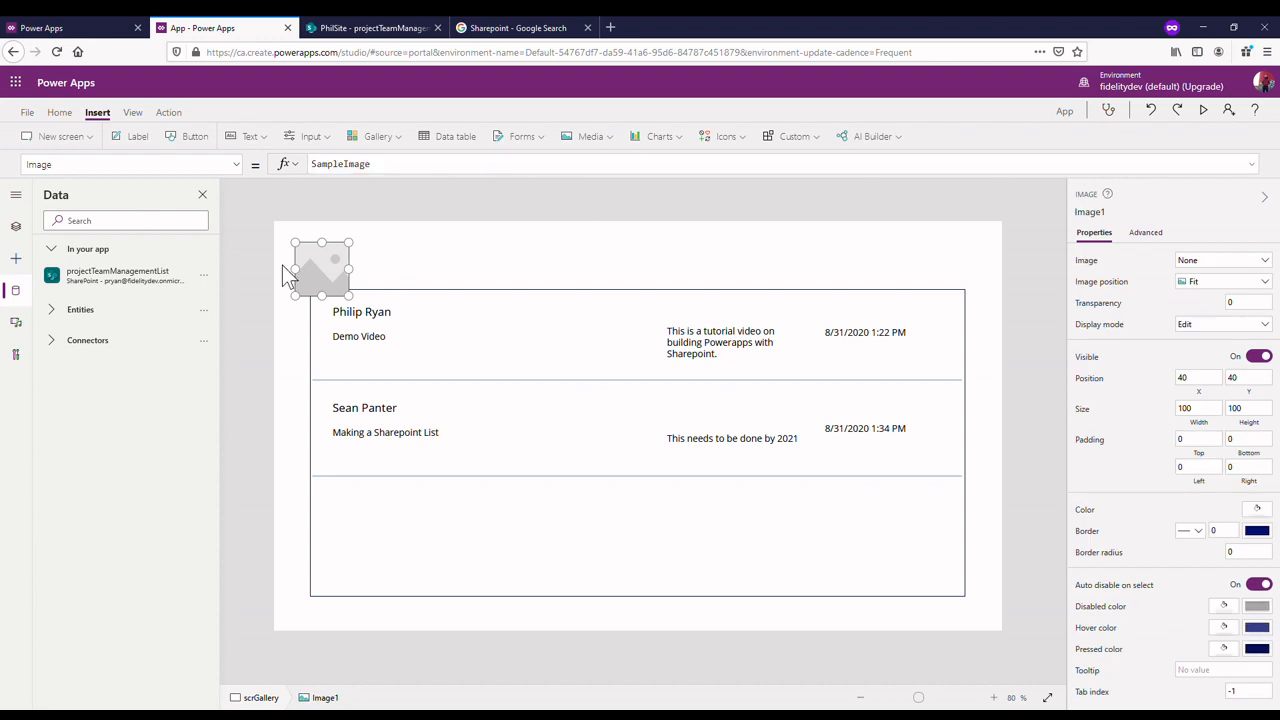
key(Delete)
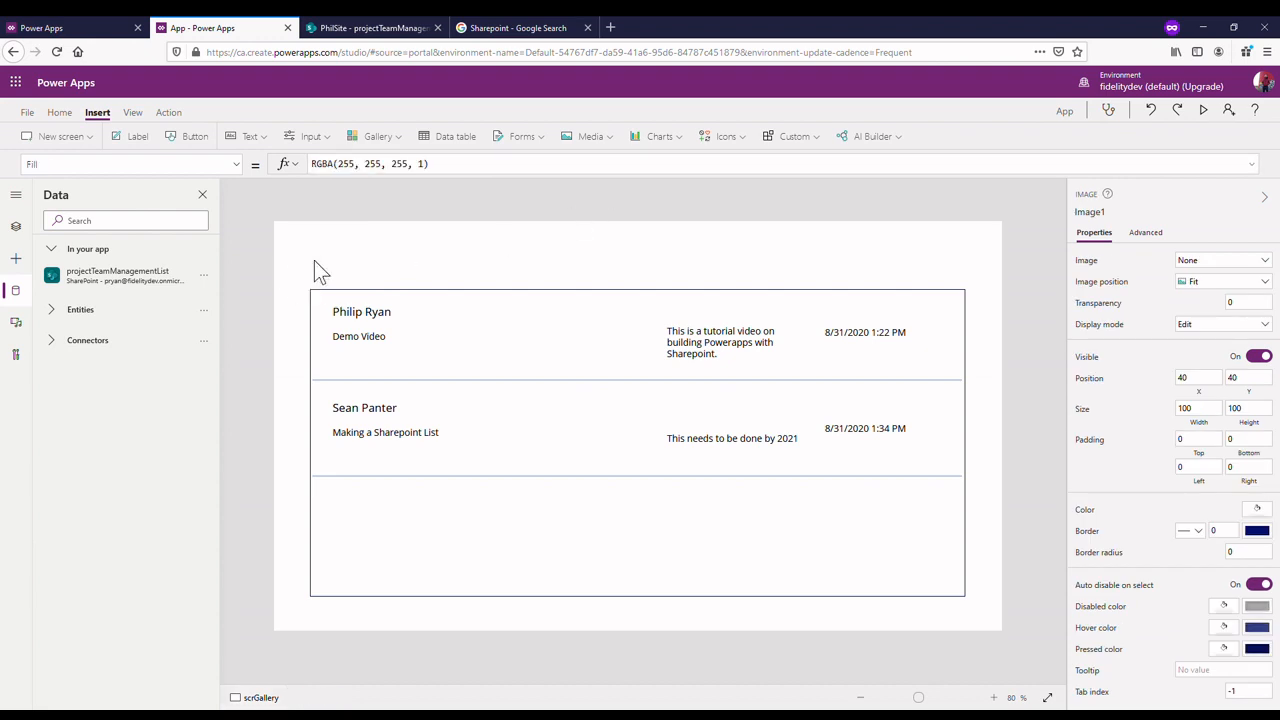
click(446, 325)
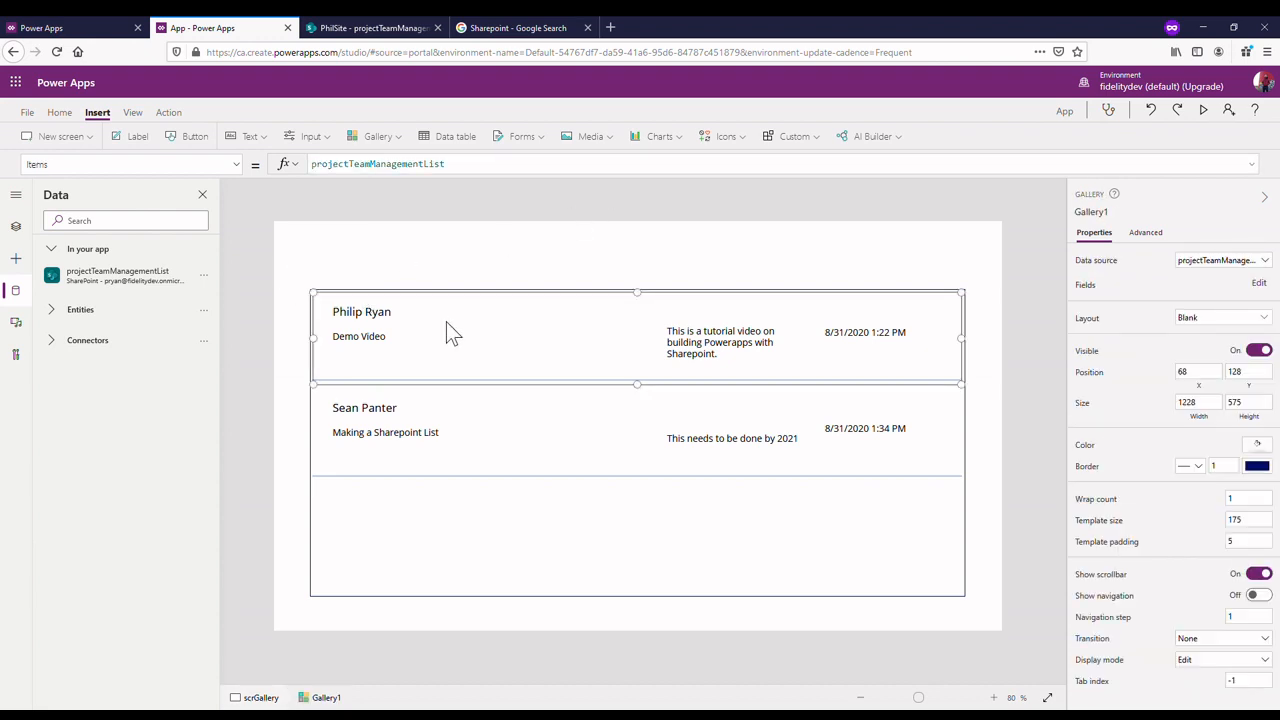
key(ctrl+v)
drag(380, 331, 505, 338)
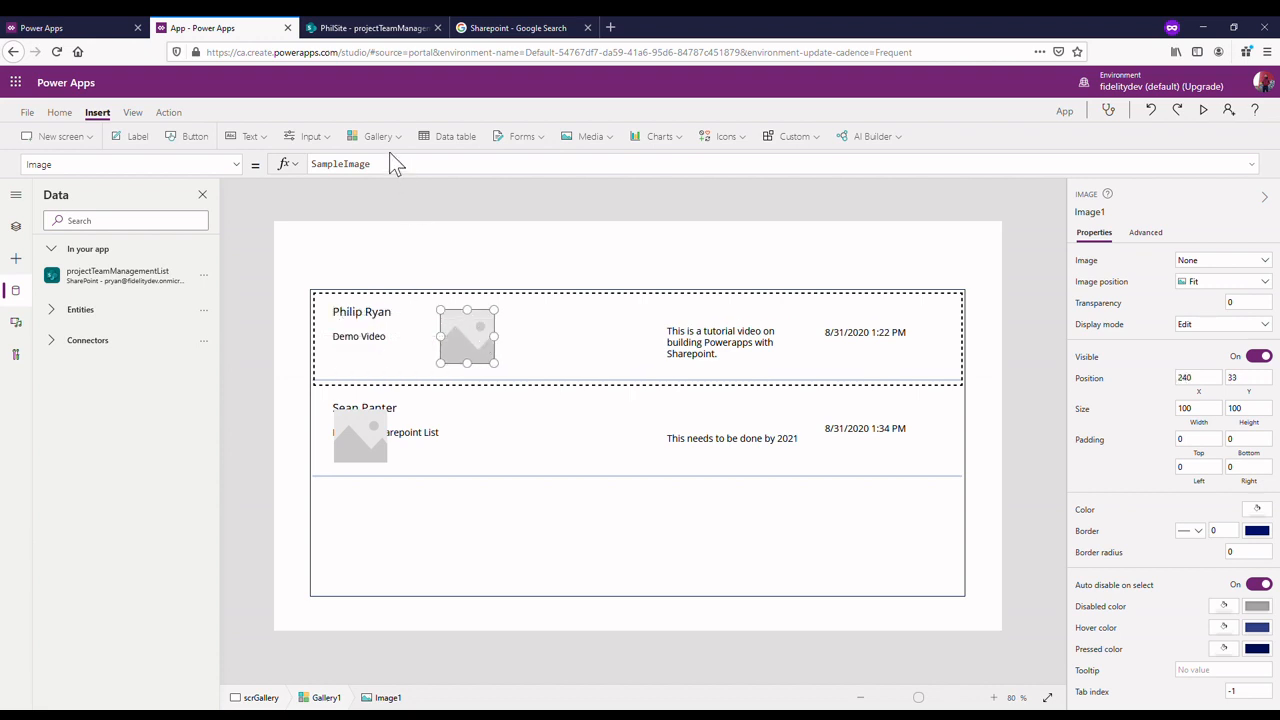
click(400, 168)
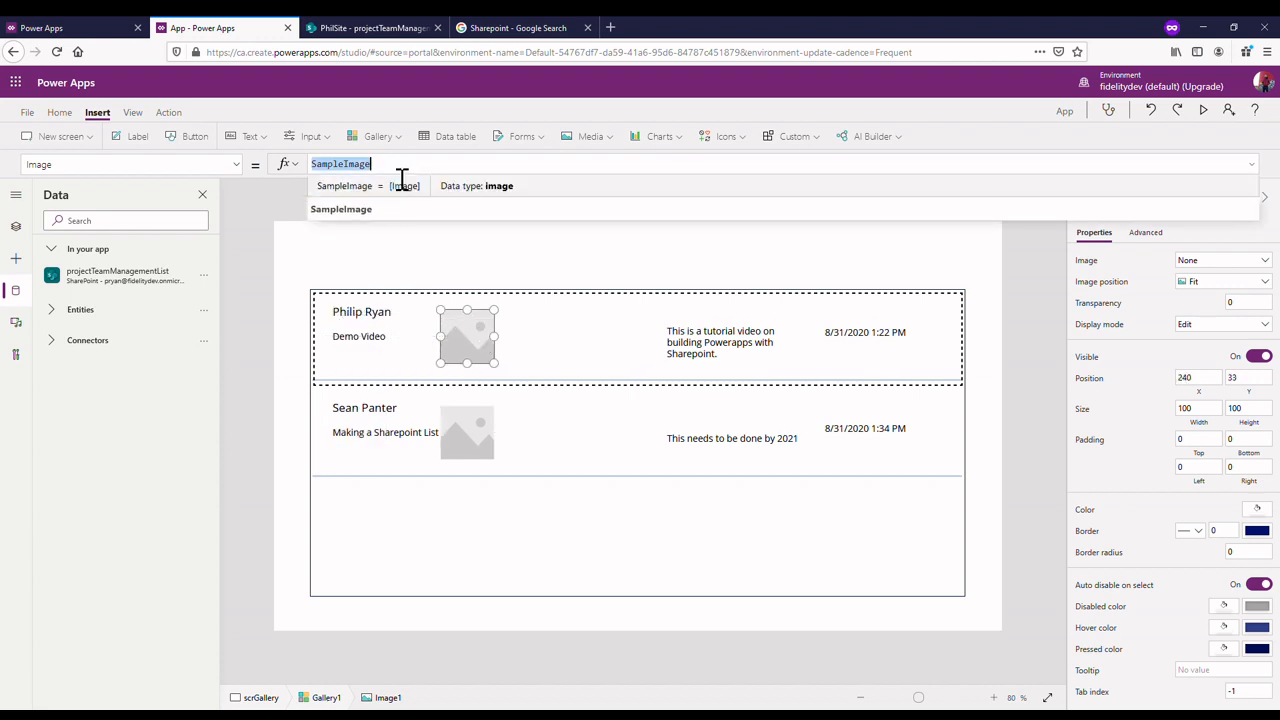
text(pro)
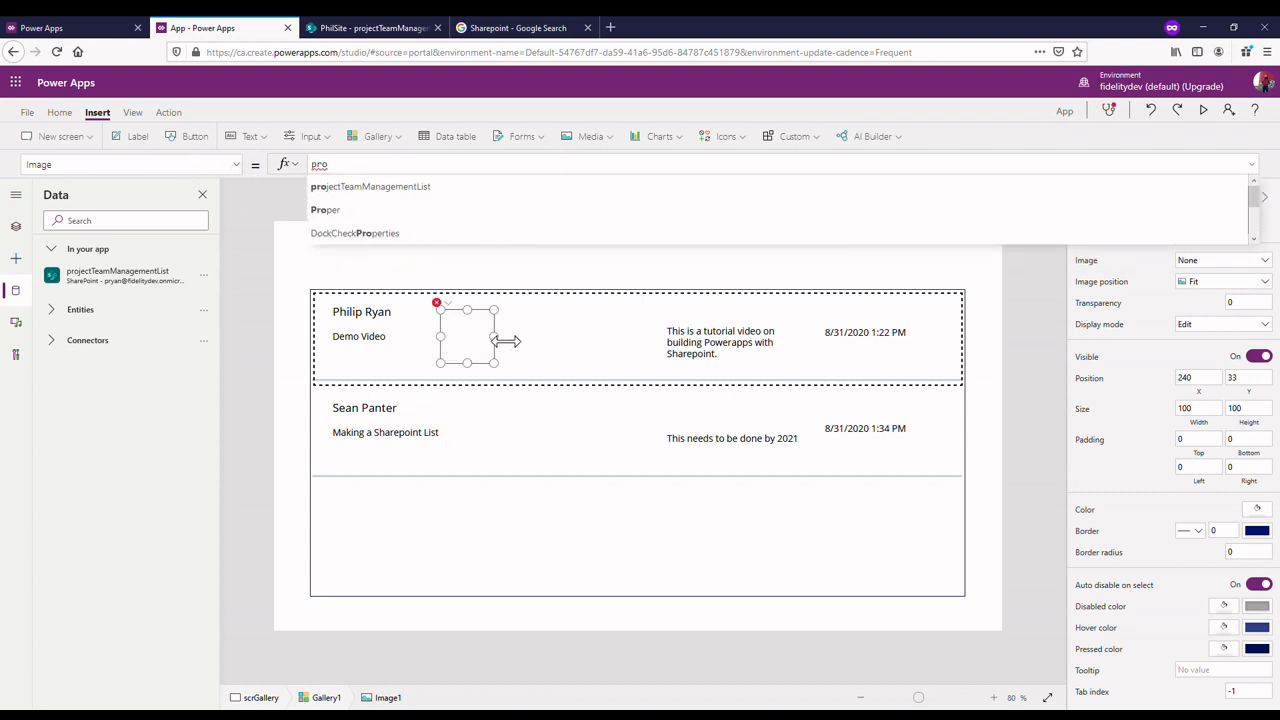
click(435, 187)
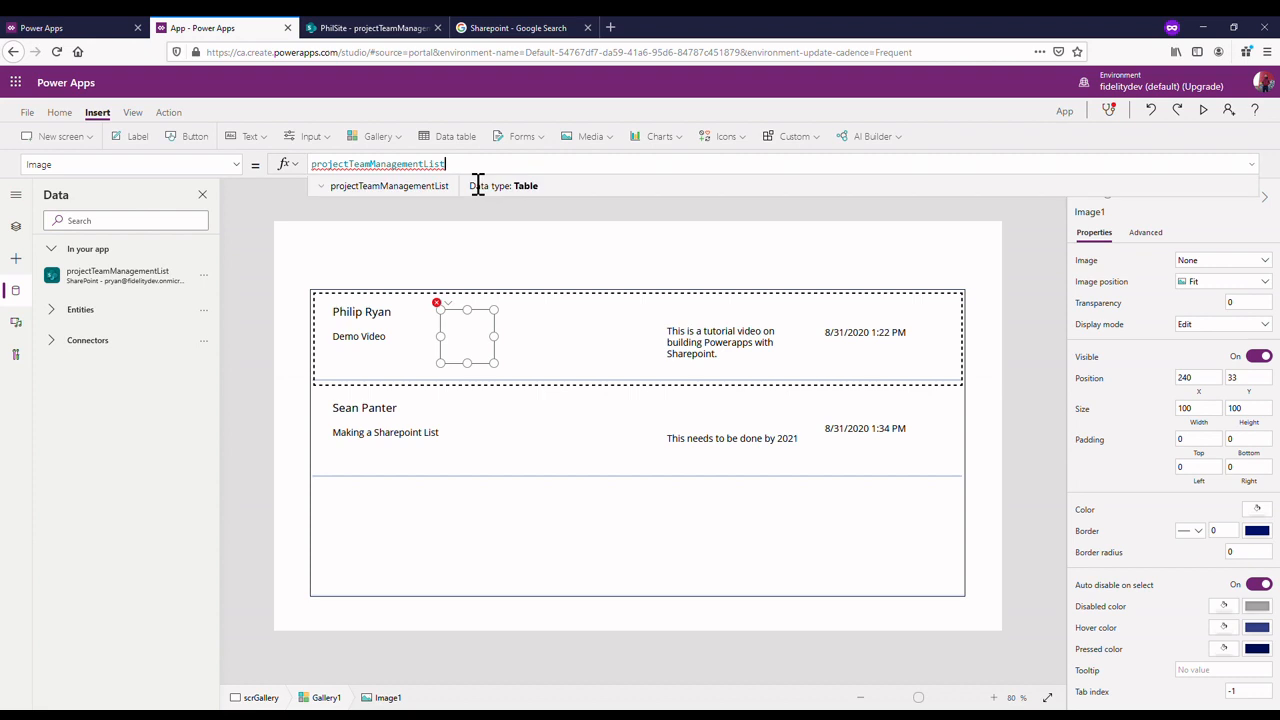
key(BackSpace)
key(BackSpace)
key(BackSpace)
key(BackSpace)
key(BackSpace)
key(BackSpace)
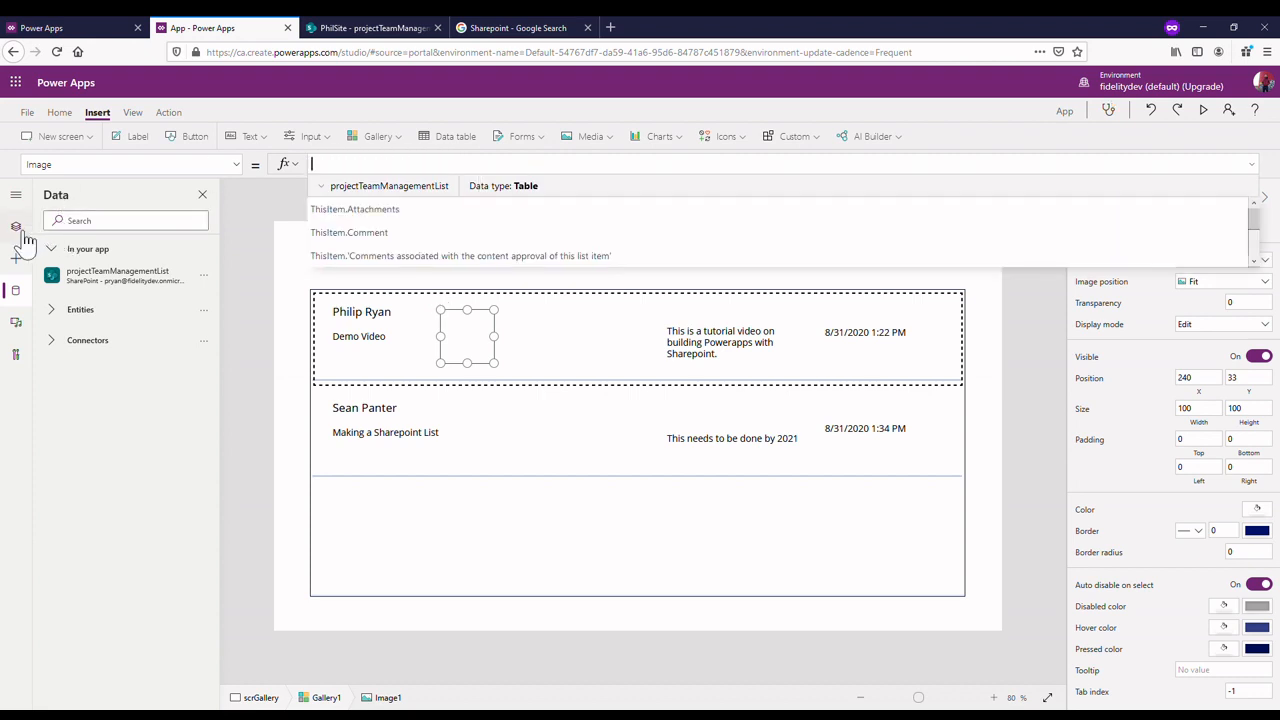
- Set the gallery image's Image property to ThisItem.Employee.Picture
click(16, 228)
click(377, 136)
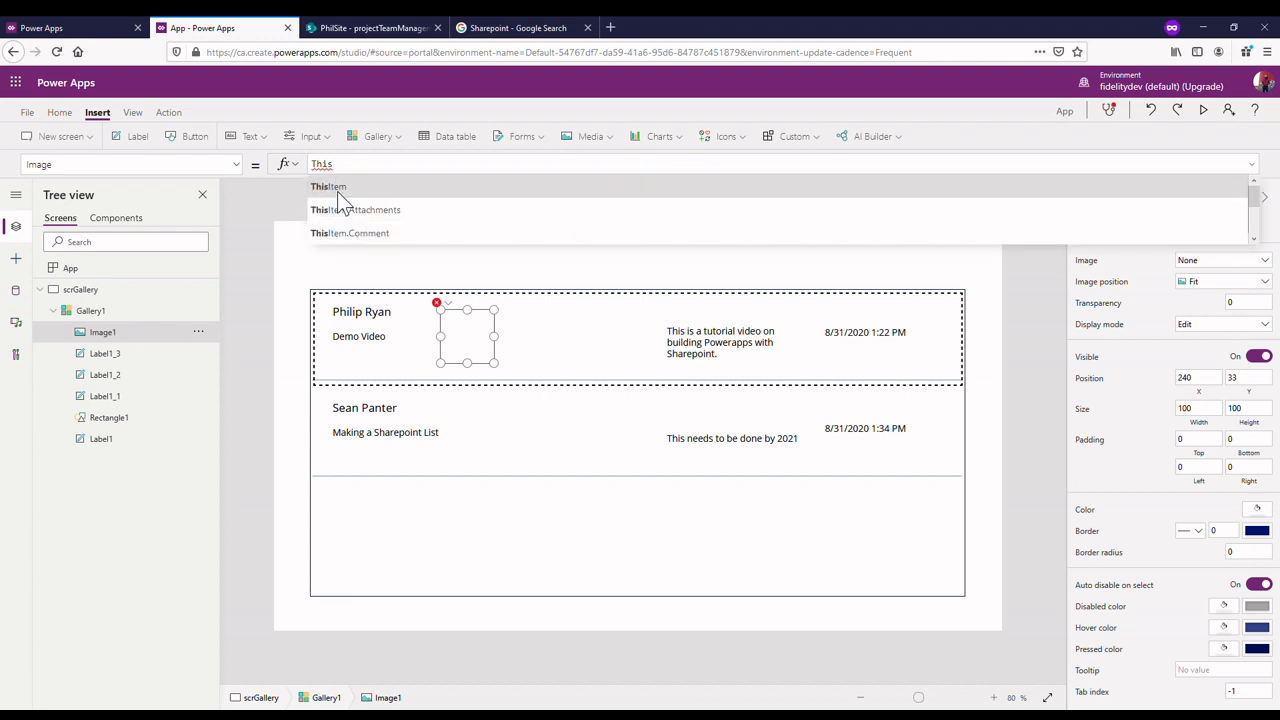
click(337, 188)
text(.E)
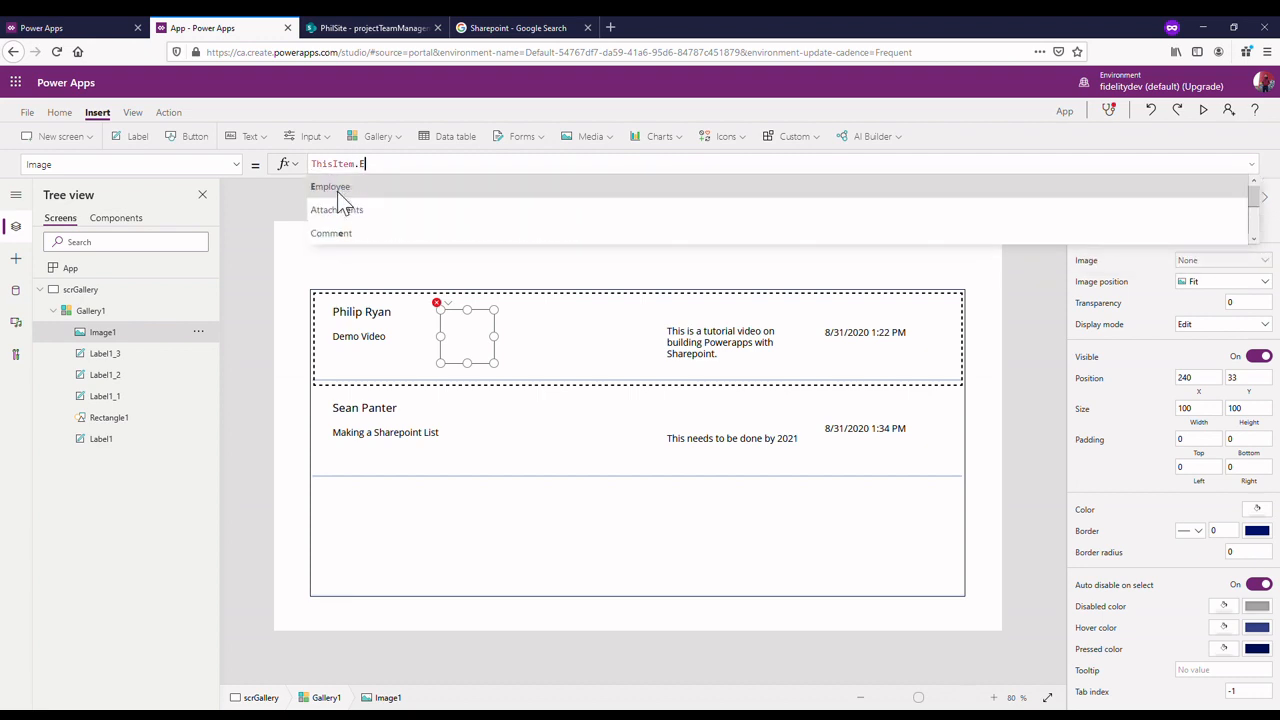
click(357, 190)
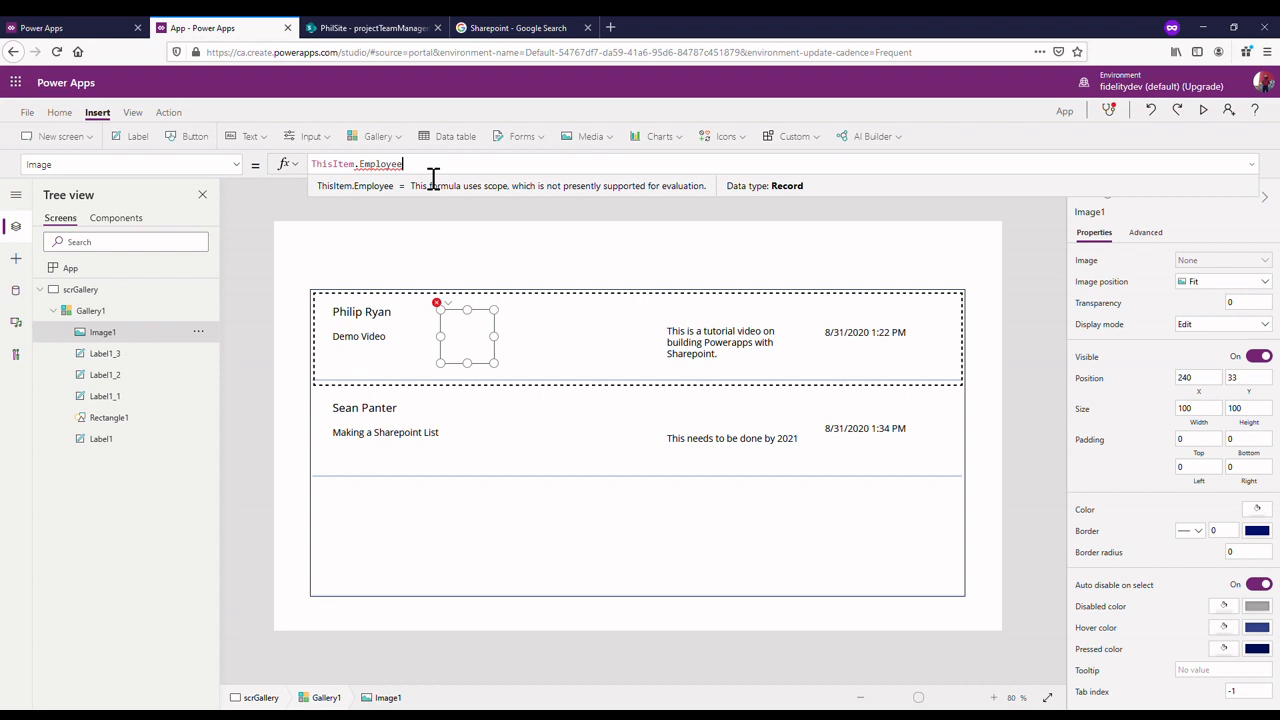
text(.)
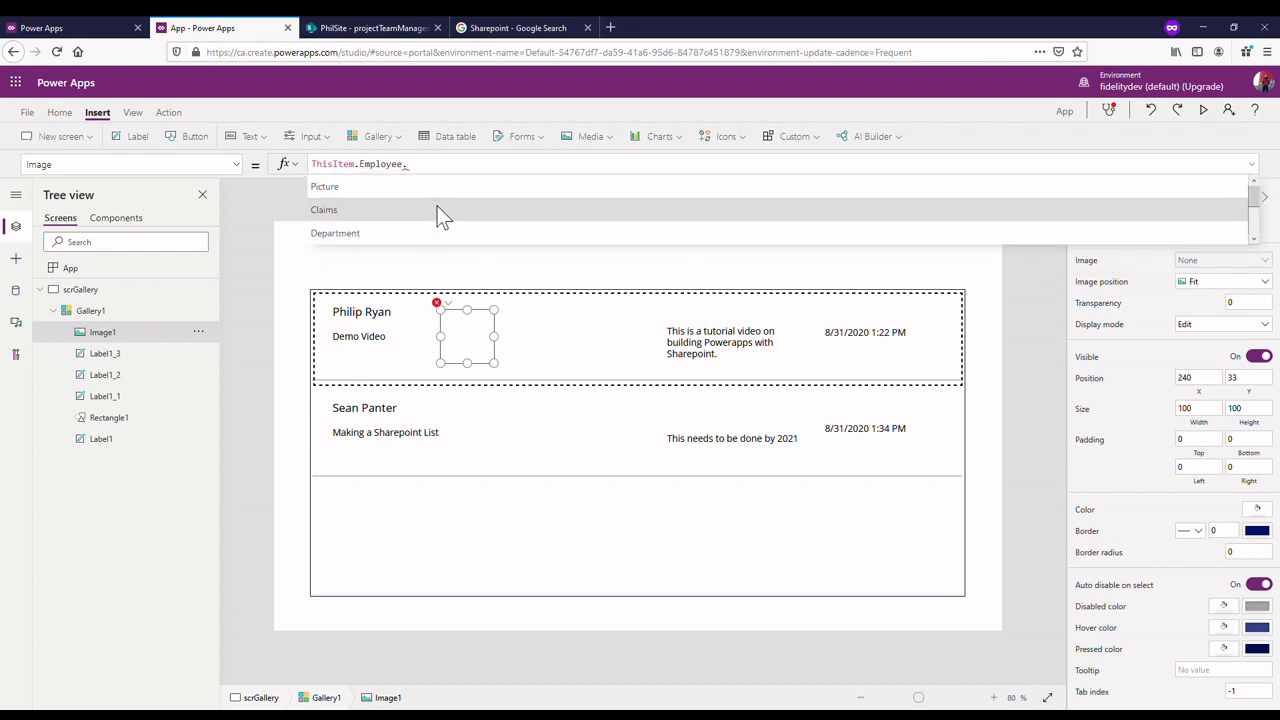
scroll(443, 215, down, 1)
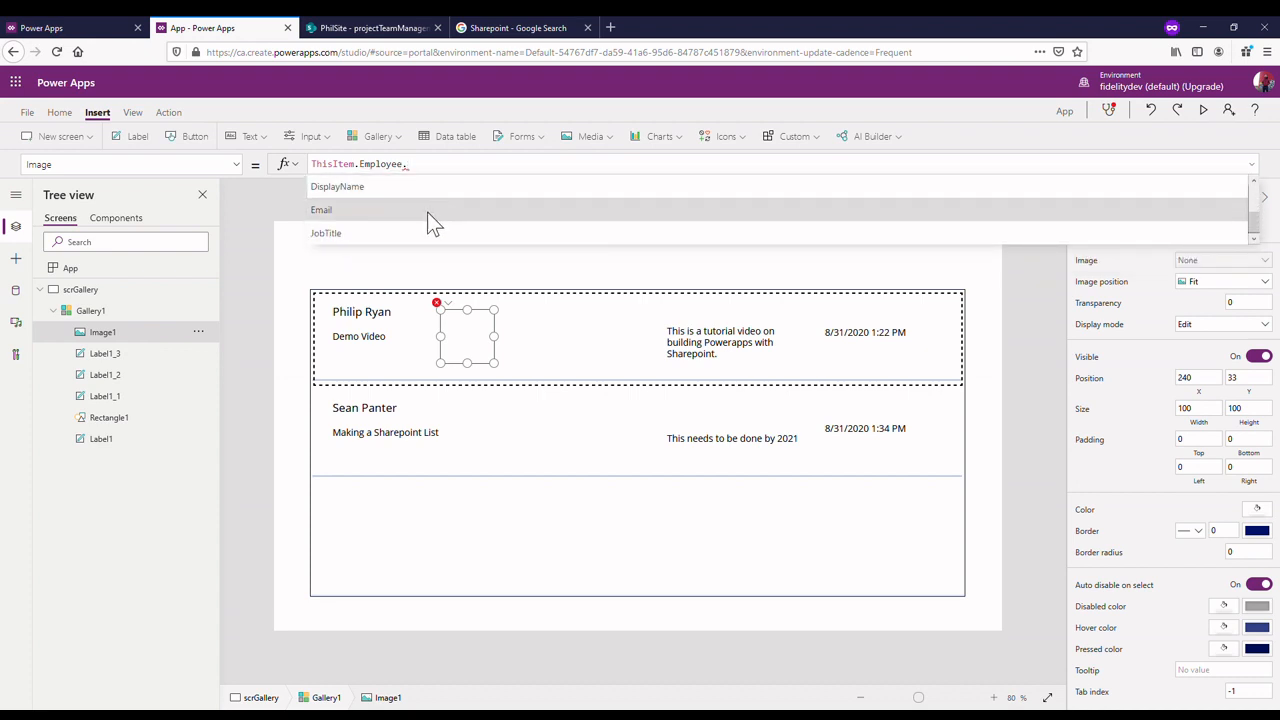
scroll(427, 212, up, 1)
scroll(430, 204, down, 1)
scroll(430, 195, up, 1)
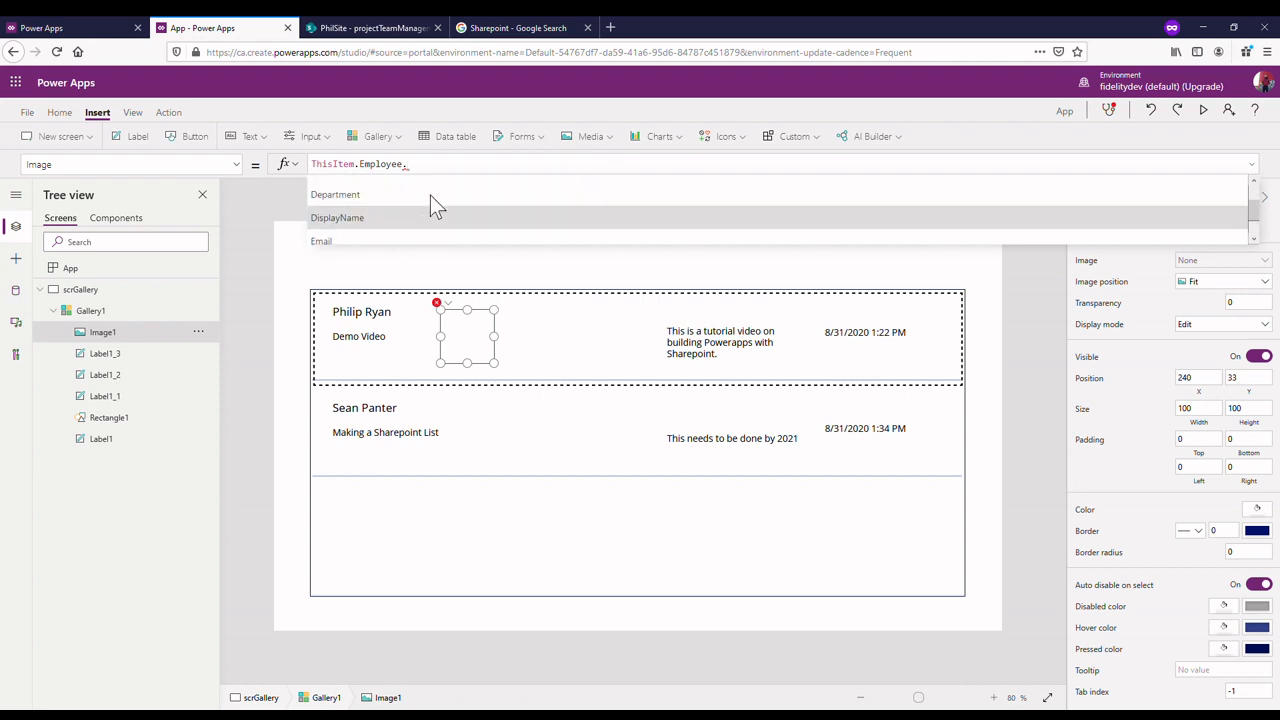
scroll(430, 196, up, 1)
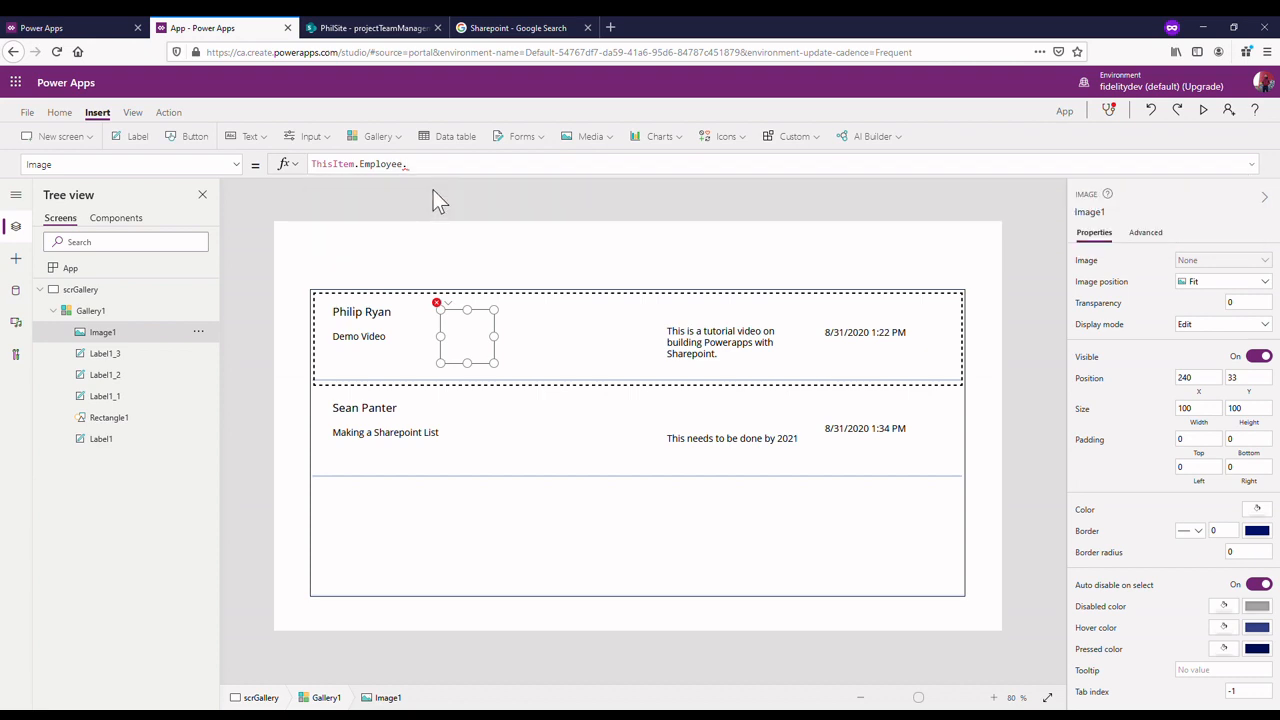
text(Picture)
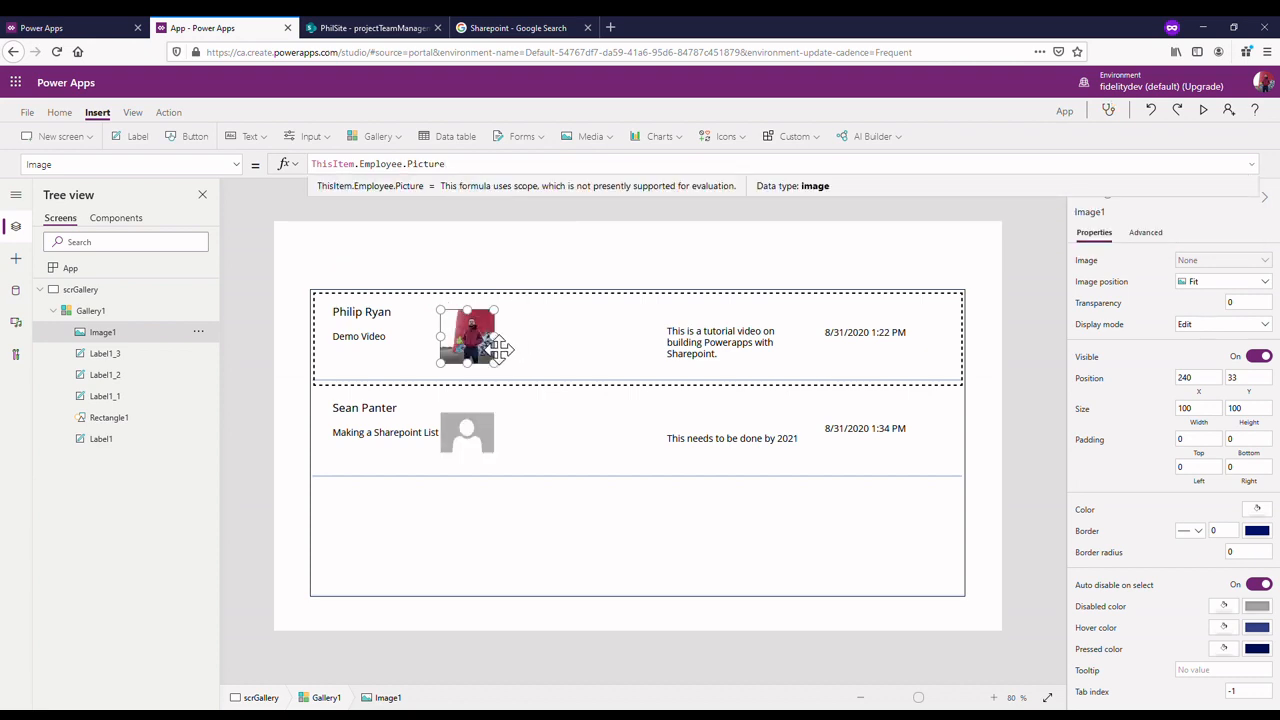
- Widen the employee picture to about 137 by 100 and move the project label to about X 457, Y 72
mouse_move(497, 340)
mouse_down()
mouse_move(521, 342)
mouse_move(495, 345)
mouse_up()
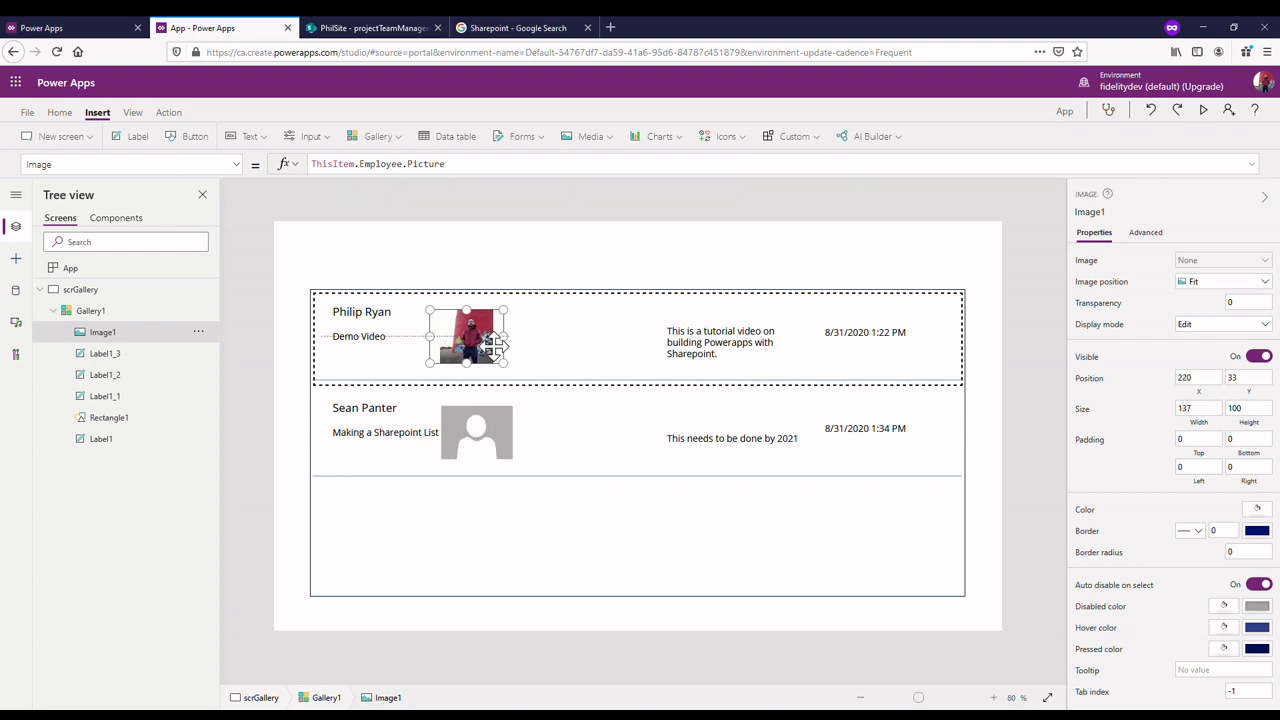
click(368, 318)
drag(366, 343, 592, 346)
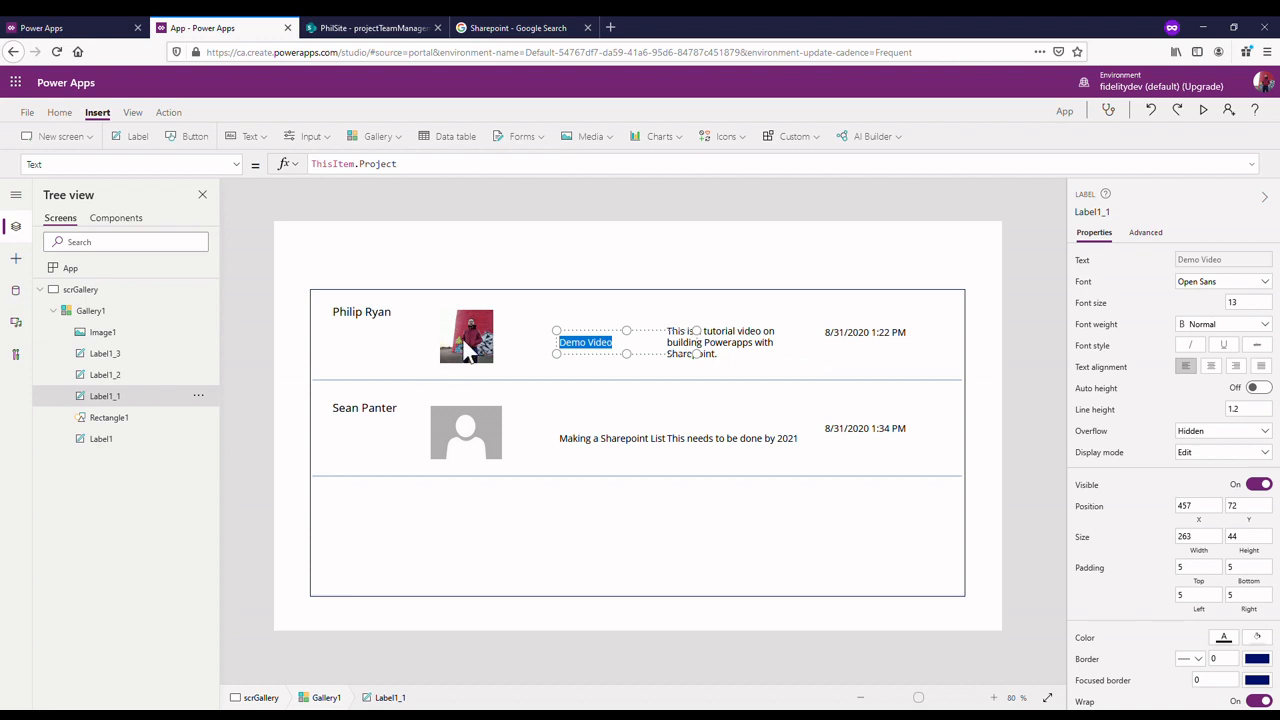
click(1000, 345)
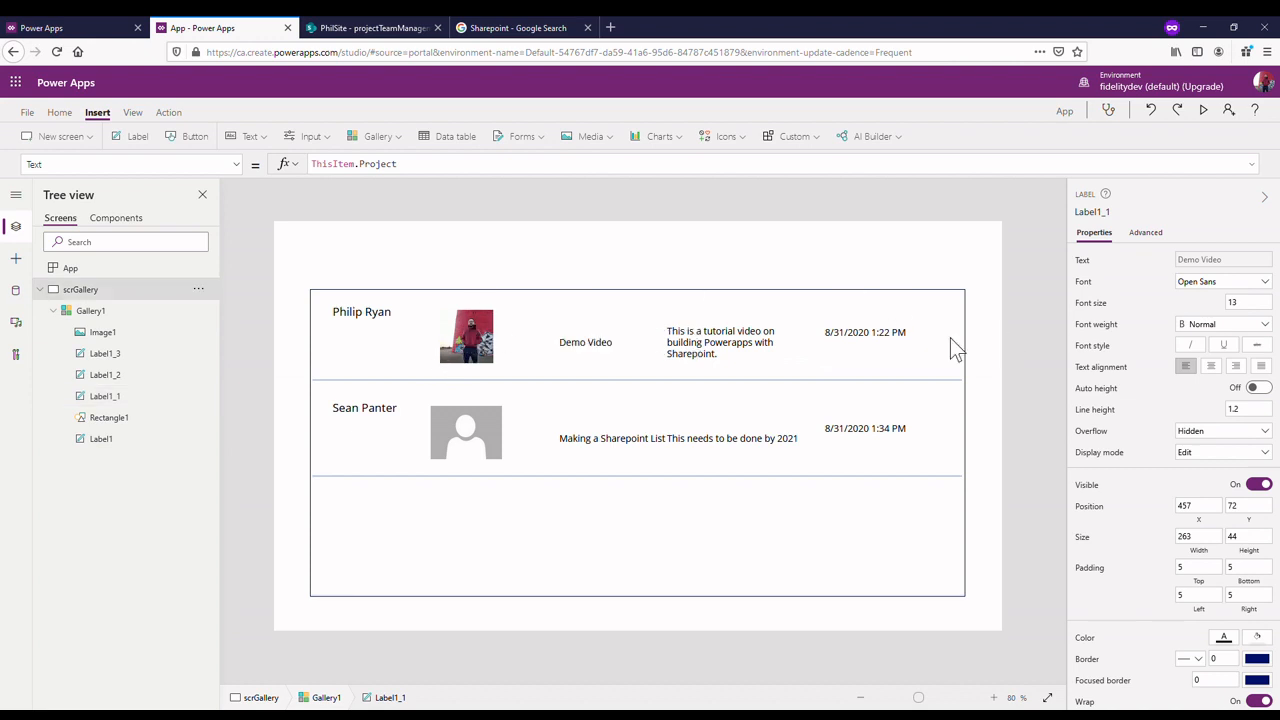
- Move the employee picture beneath the employee label at about X 17, Y 61 and the project label to about X 253, Y 61
click(490, 342)
drag(490, 342, 374, 358)
click(538, 346)
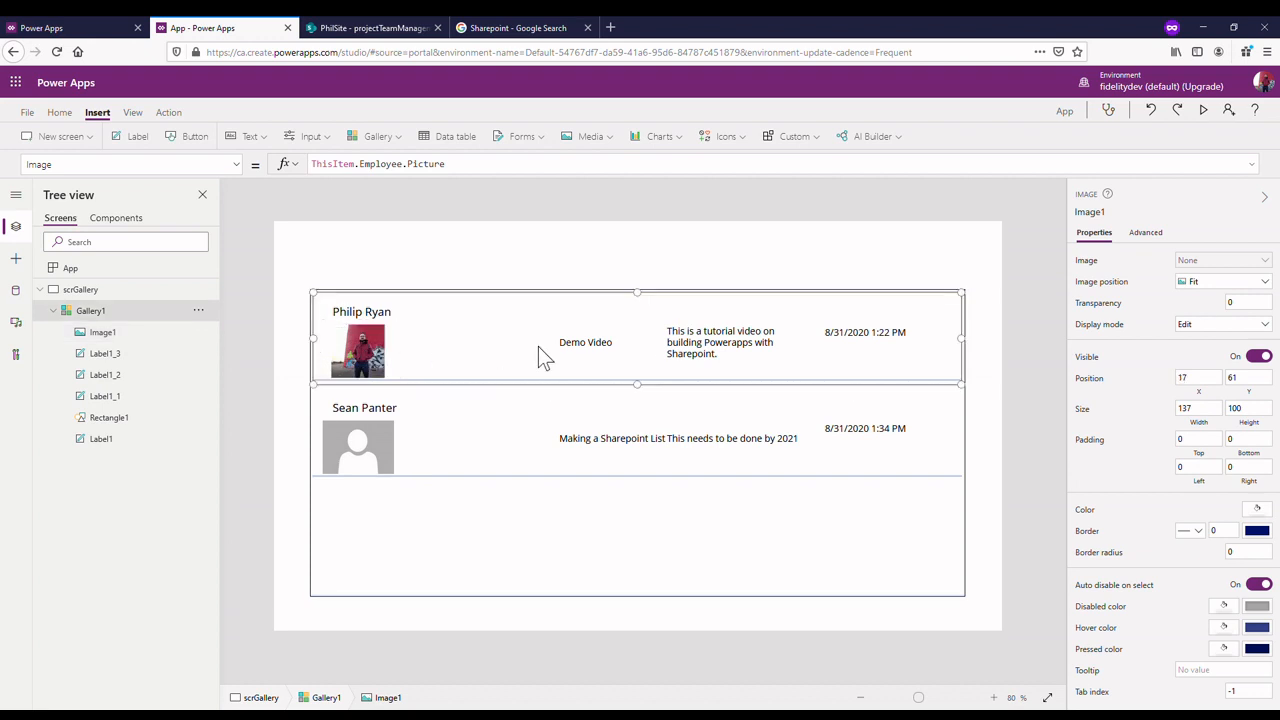
click(385, 338)
click(566, 352)
drag(618, 352, 523, 347)
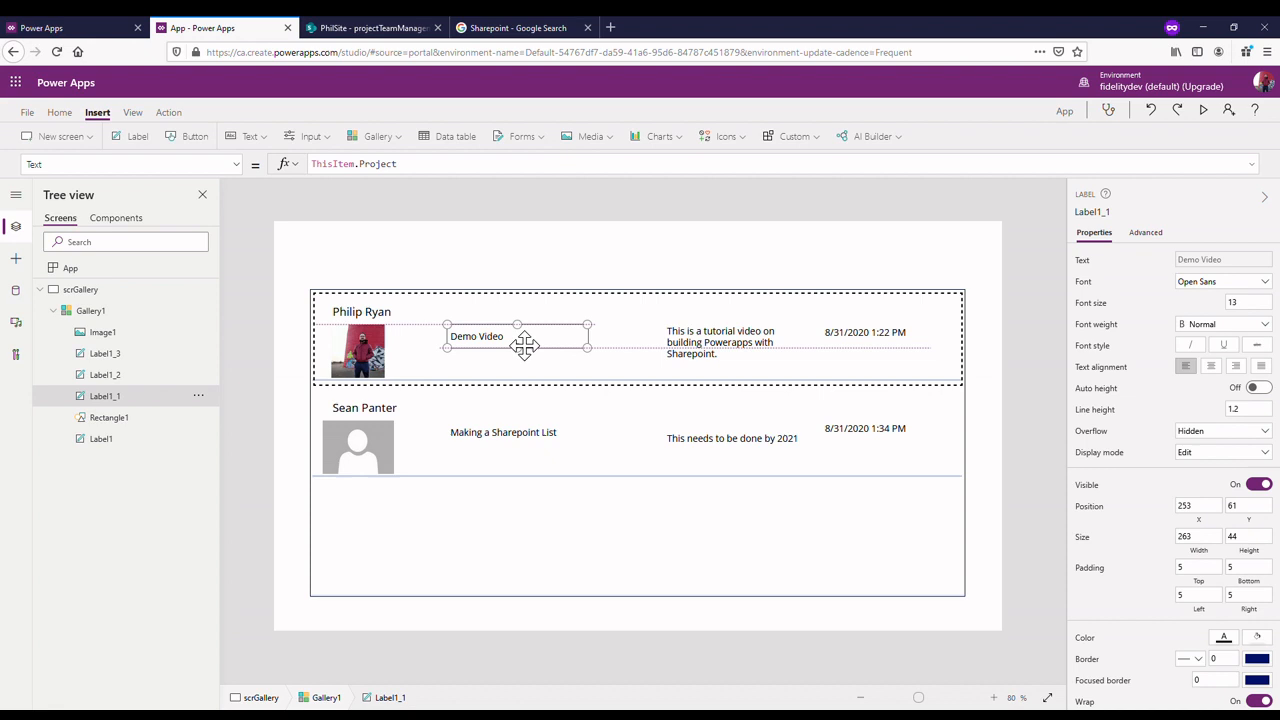
- Shift the comment and modified-date labels slightly to the right, lining up the date with the project label
click(690, 343)
mouse_move(743, 354)
mouse_down()
mouse_move(663, 354)
mouse_move(768, 357)
mouse_up()
mouse_move(889, 343)
mouse_down()
mouse_move(914, 357)
mouse_move(904, 348)
mouse_up()
- Move the project label to about X 239, Y 17 and place the comment label directly beneath it
click(380, 351)
click(380, 352)
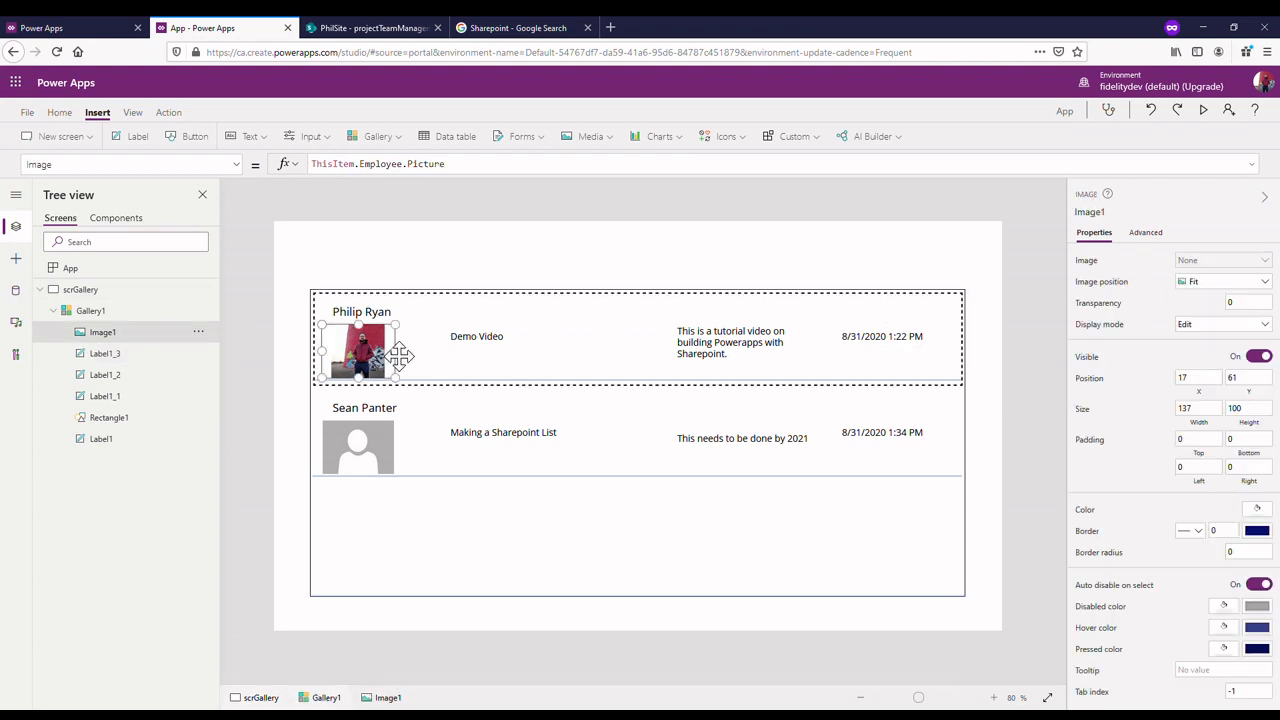
click(487, 350)
click(358, 350)
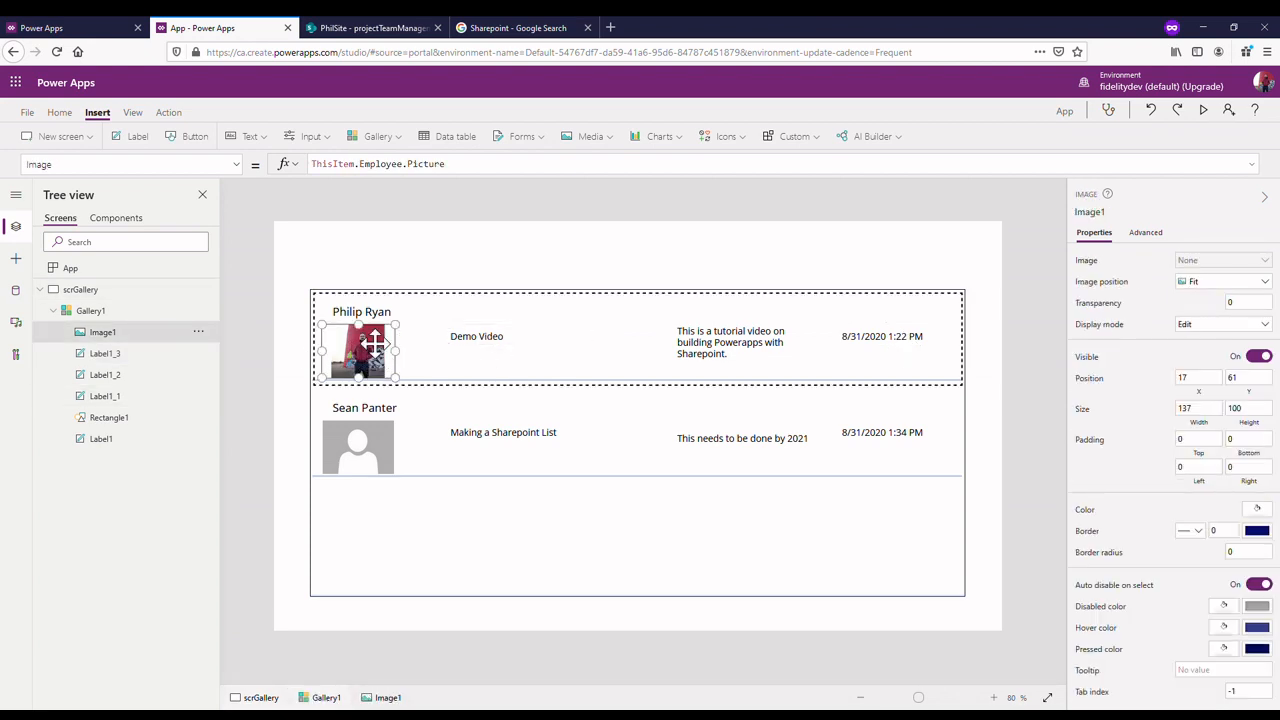
click(362, 313)
click(372, 350)
click(480, 345)
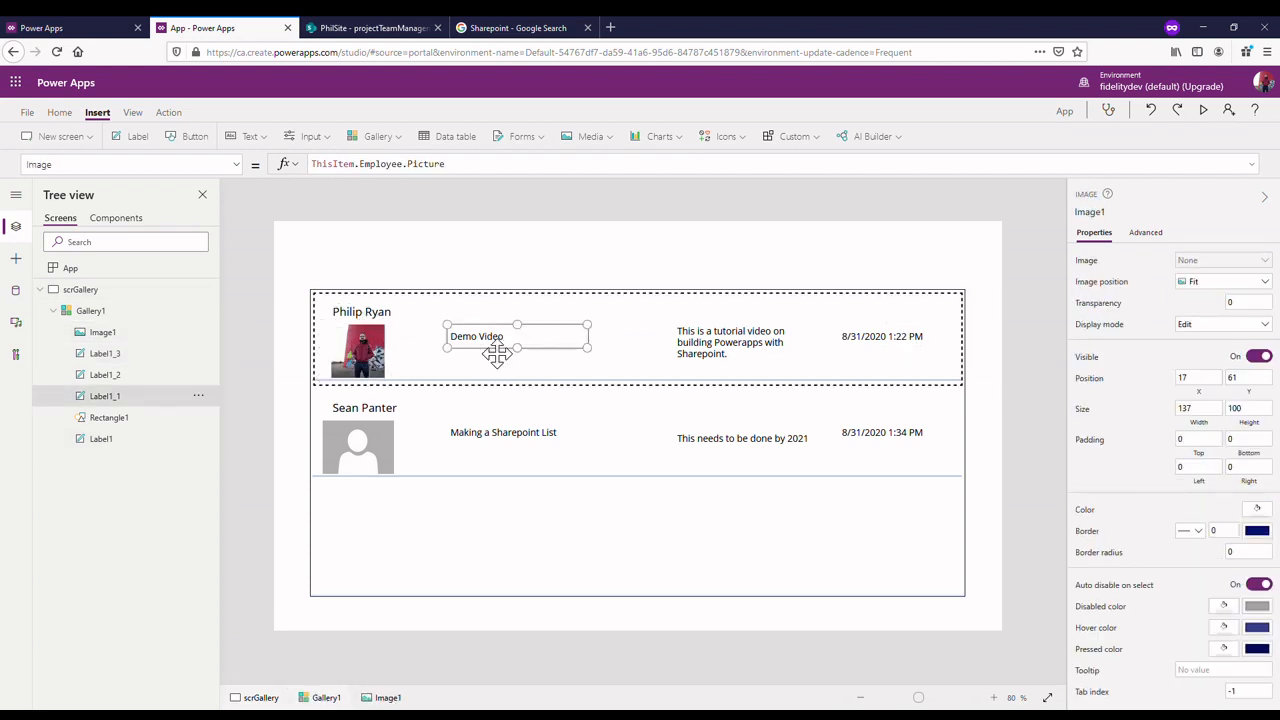
drag(497, 355, 489, 333)
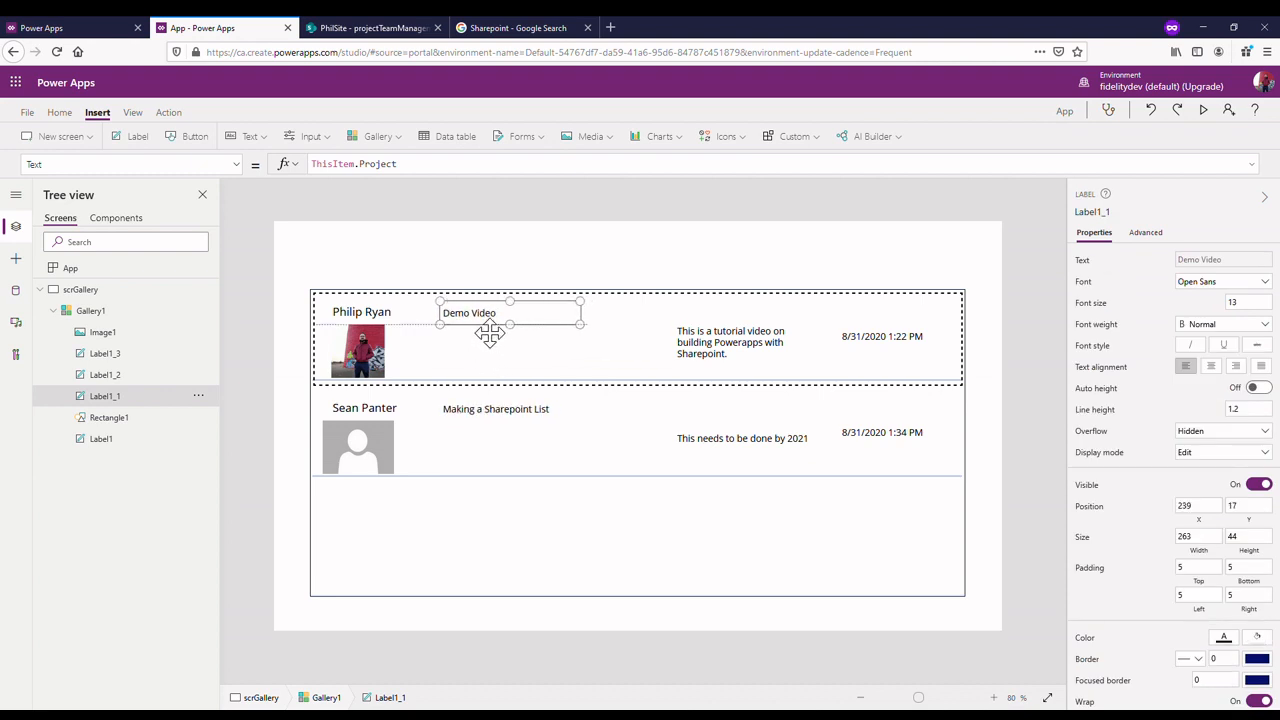
drag(775, 358, 537, 367)
- Resize the gallery to about 1333 wide and 440 high, with its left edge at about X 32
click(805, 366)
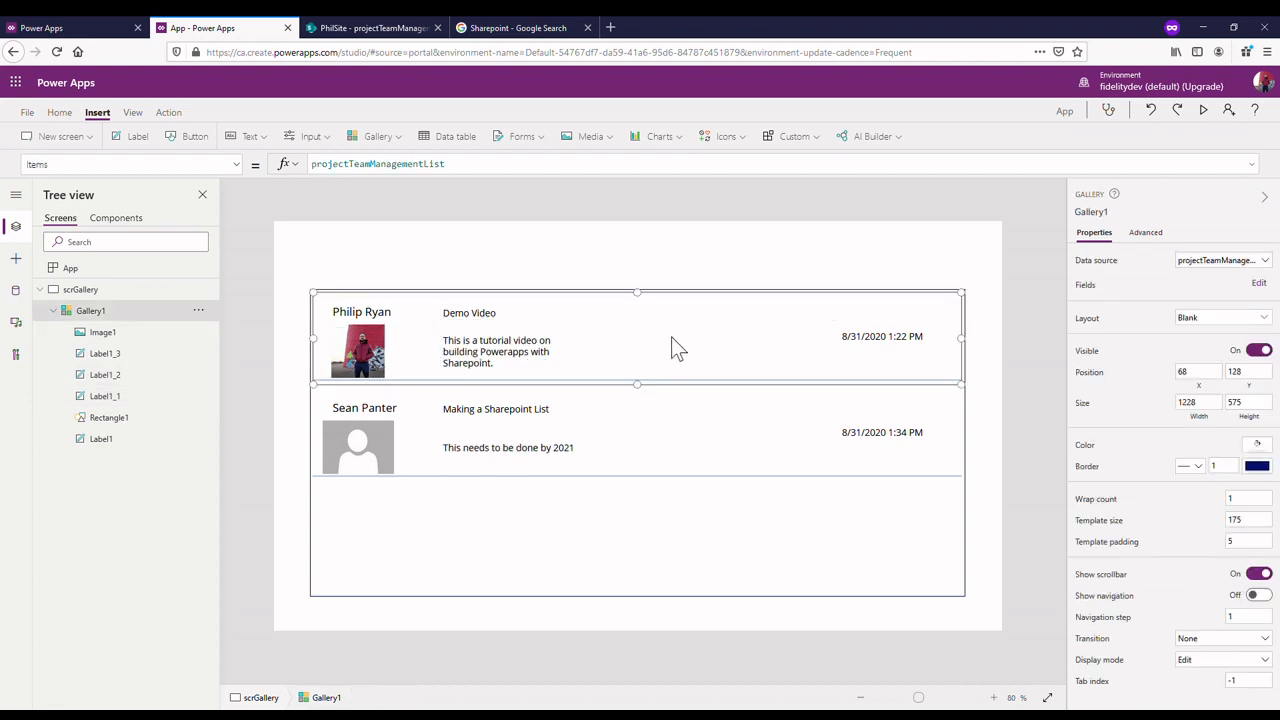
drag(978, 448, 1020, 445)
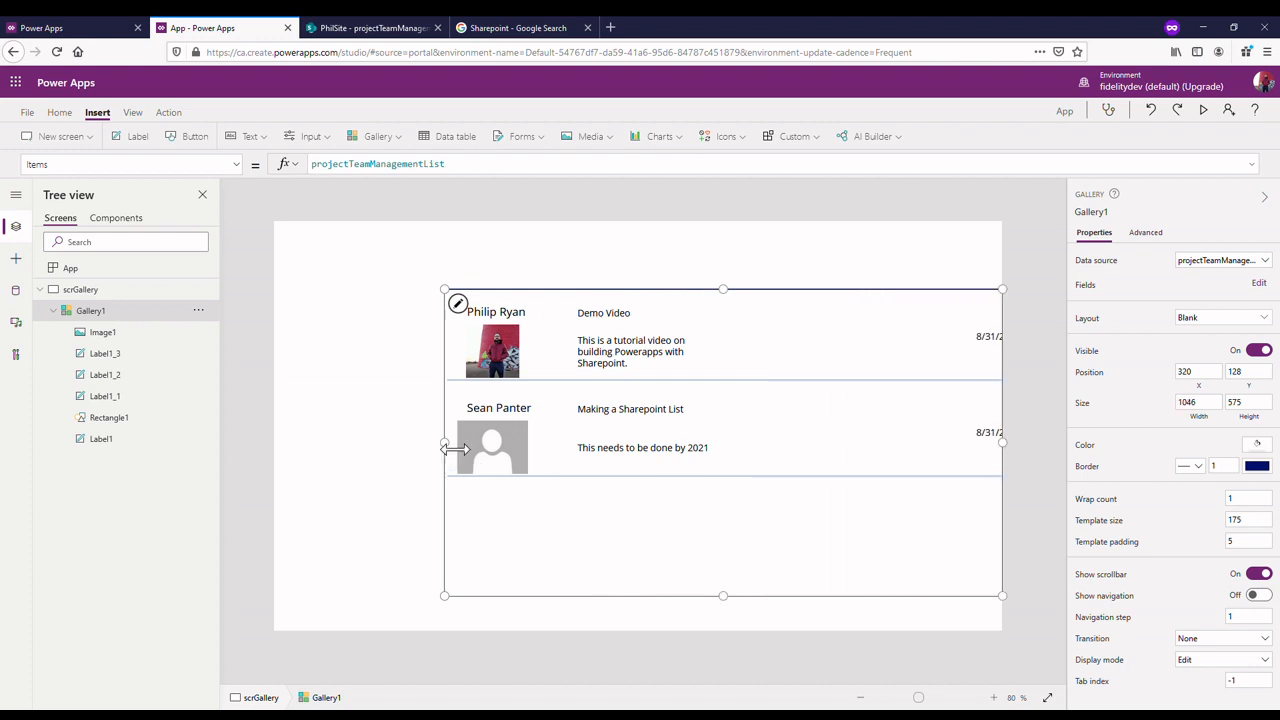
drag(455, 449, 291, 443)
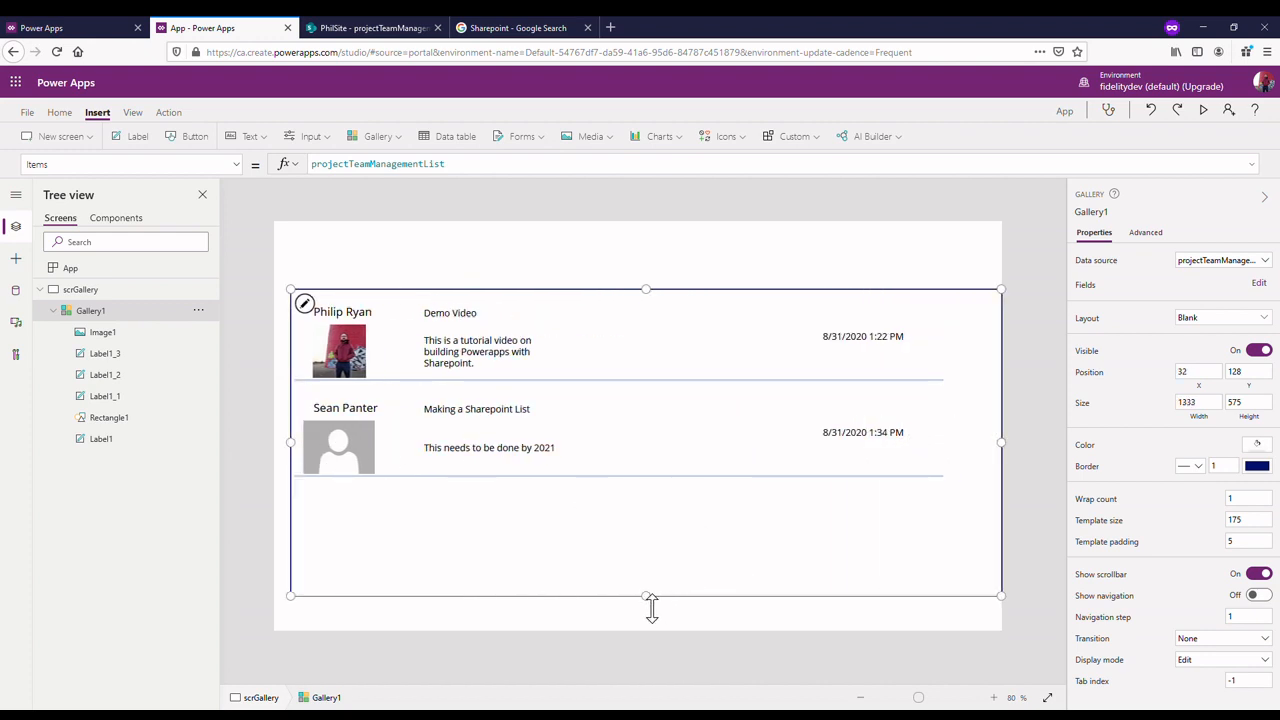
drag(651, 607, 651, 530)
- Arrange the picture, shrunk to about 75 by 61, project, comment and modified-date in one row at about X 192, 420, 683 and 1029
drag(467, 348, 725, 335)
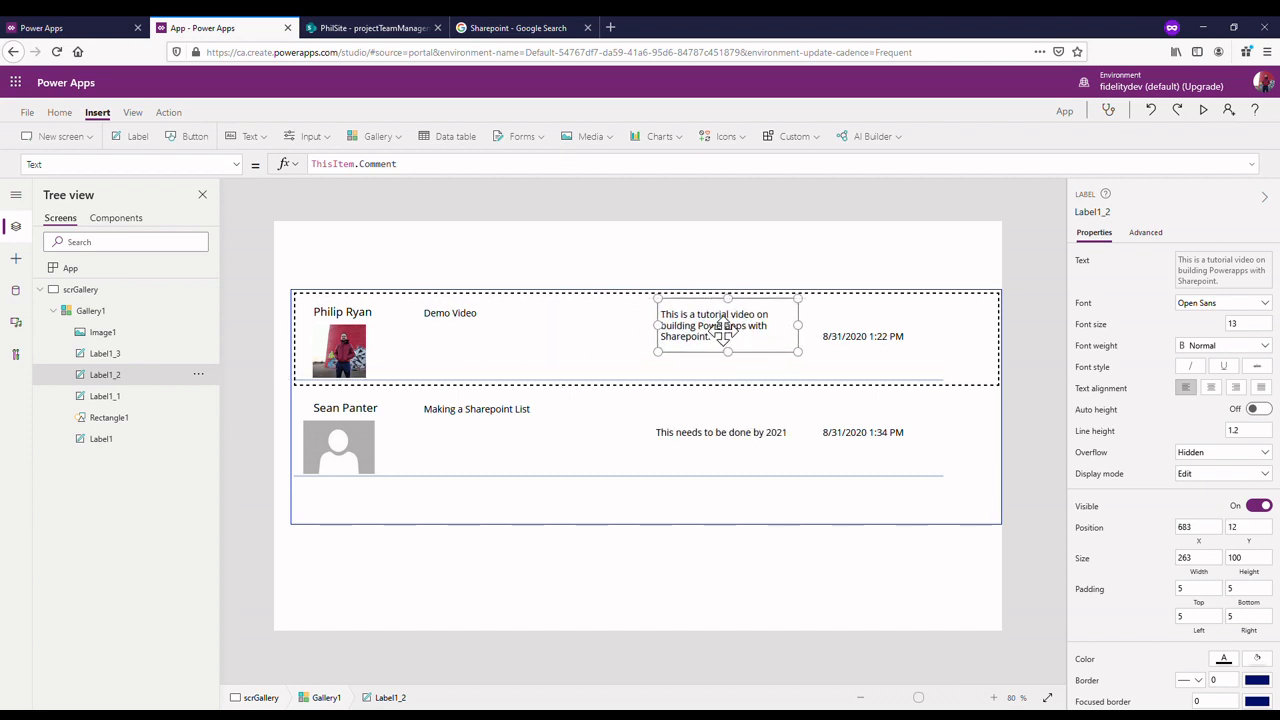
drag(916, 346, 935, 332)
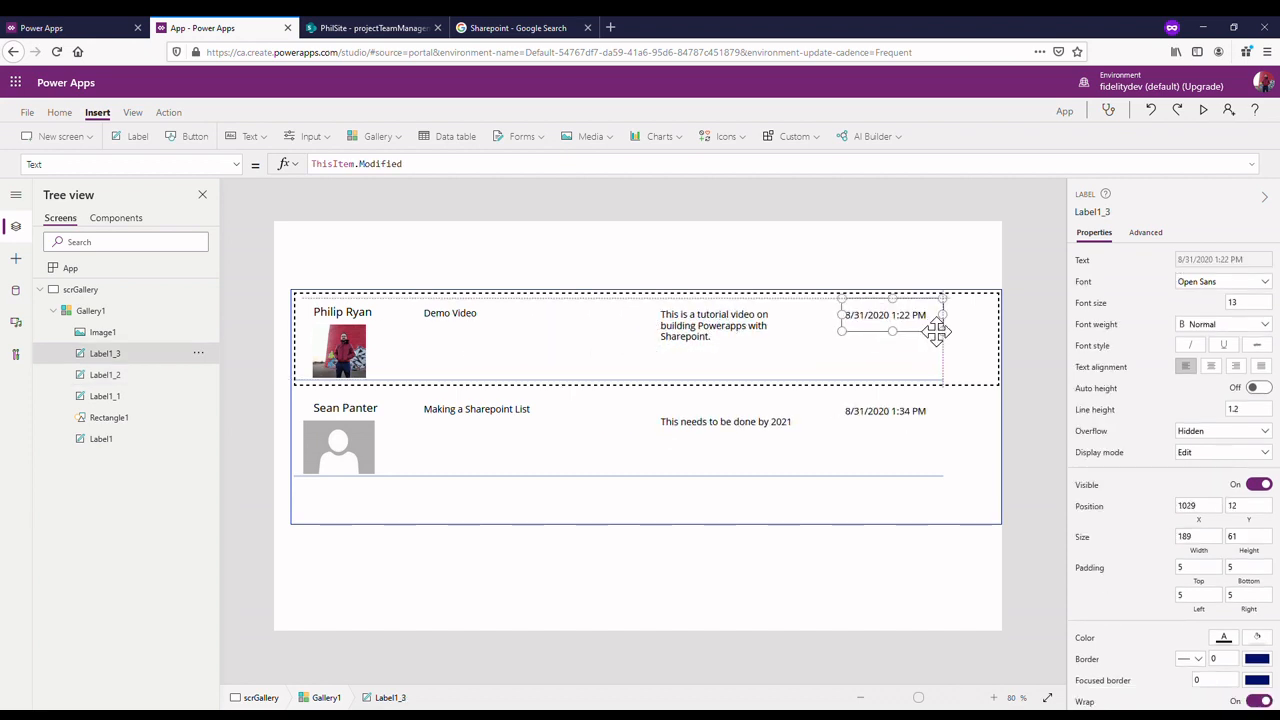
drag(480, 312, 574, 326)
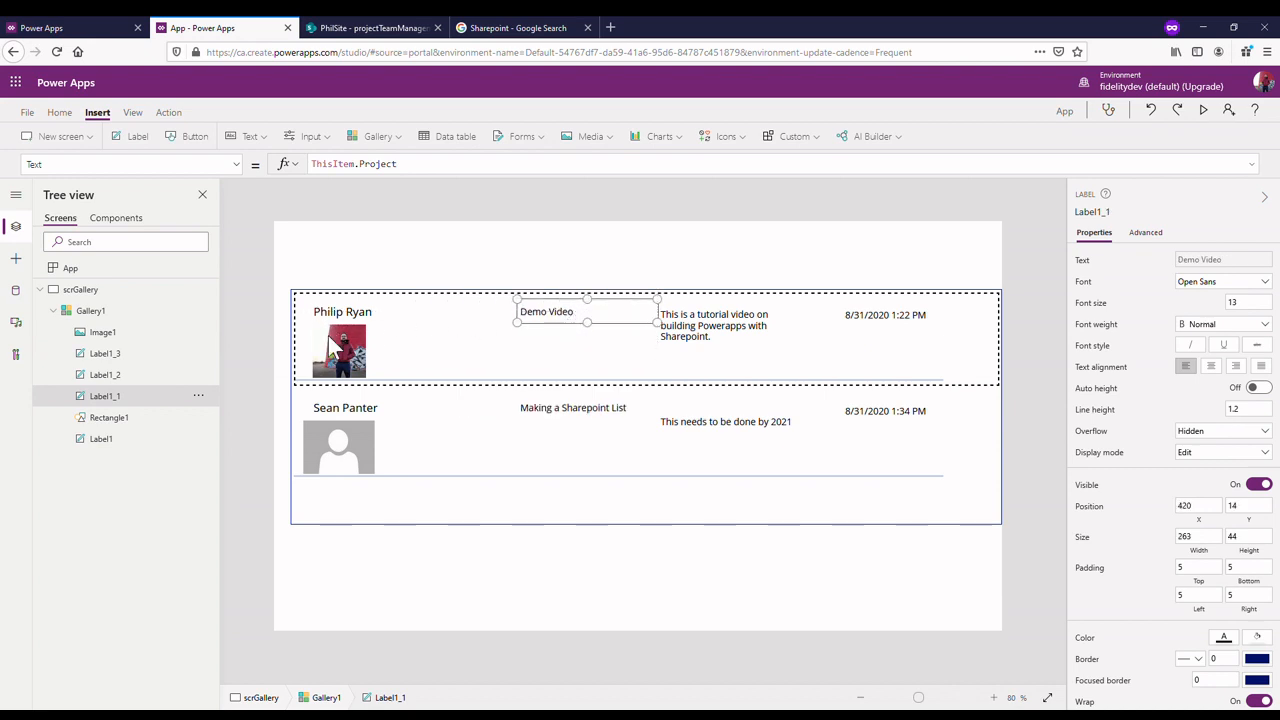
drag(333, 342, 425, 322)
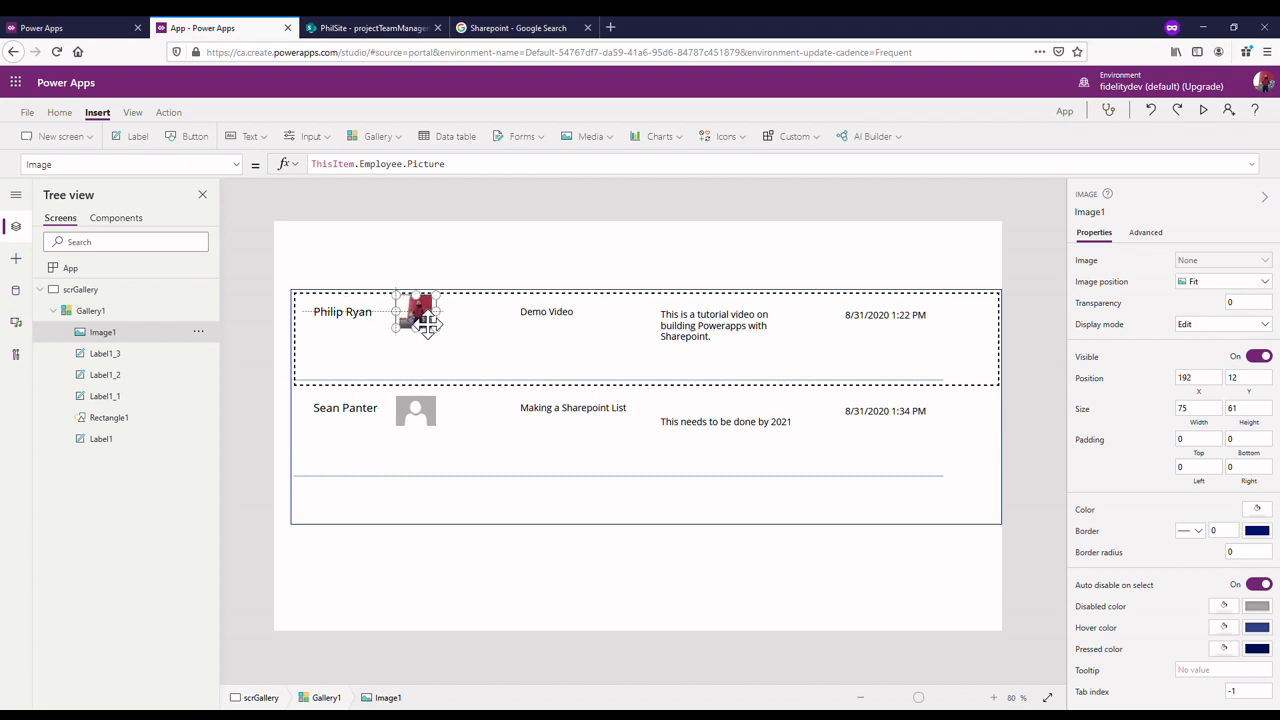
- Shorten the gallery's row template to a size of about 120
click(533, 383)
drag(649, 398, 655, 370)
click(665, 397)
click(651, 405)
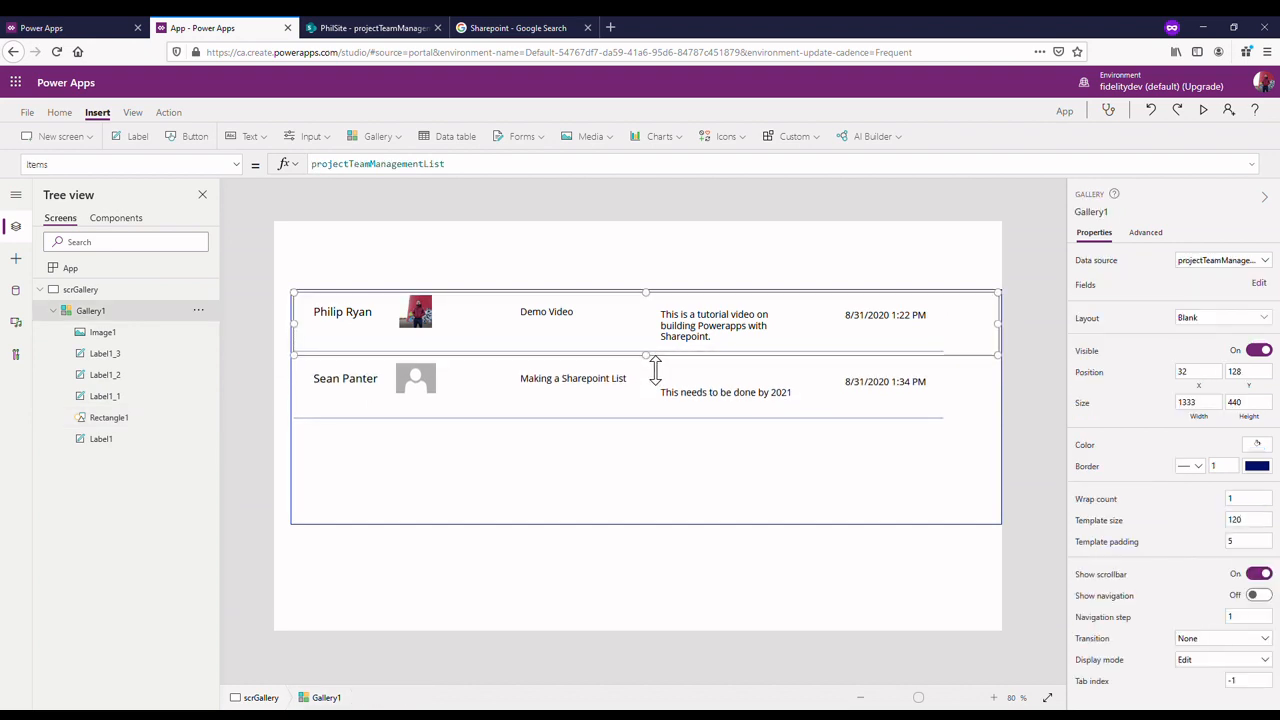
click(669, 456)
- Narrow the gallery from both sides to a width of about 1209, starting at about X 56
click(757, 318)
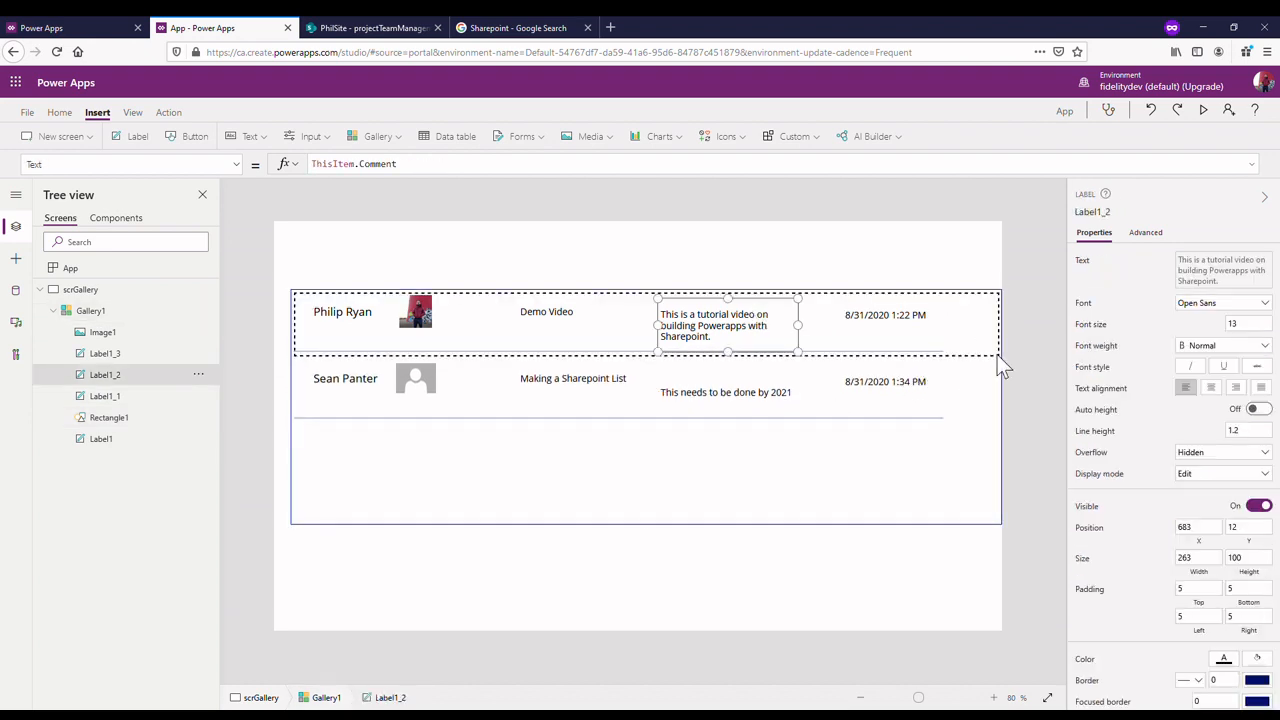
click(1003, 405)
drag(1016, 414, 963, 412)
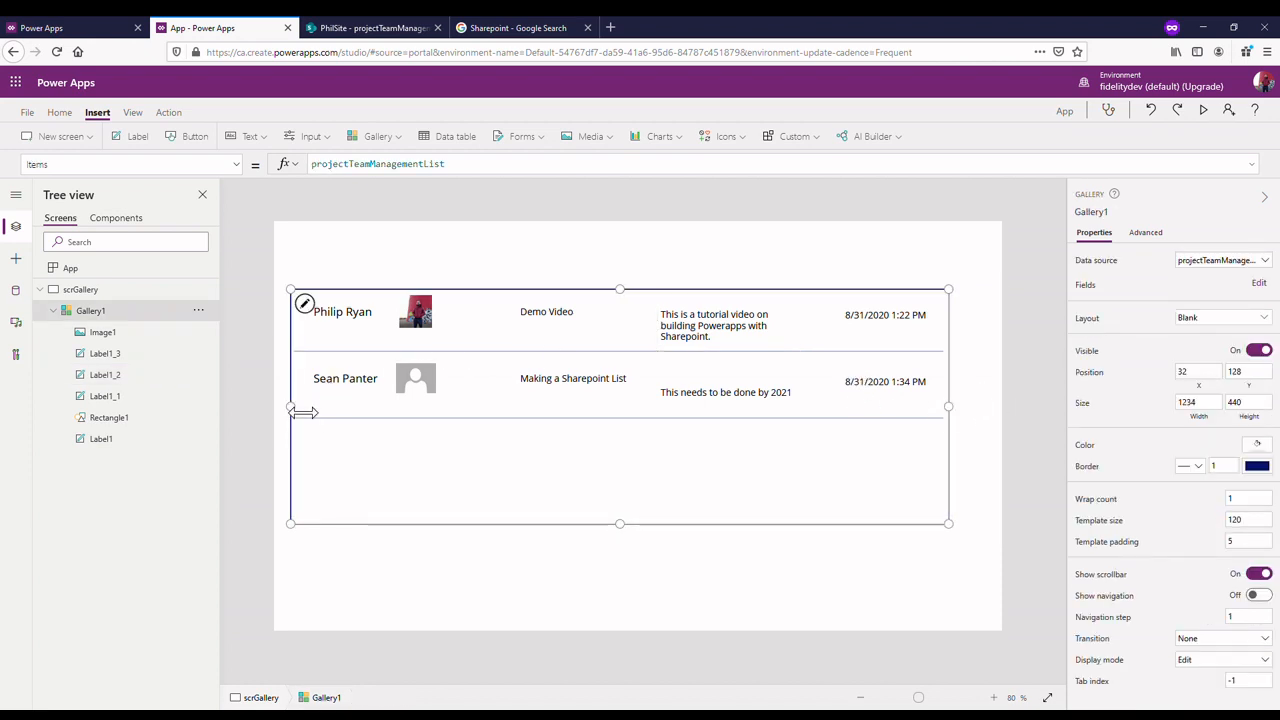
drag(292, 408, 305, 408)
click(636, 356)
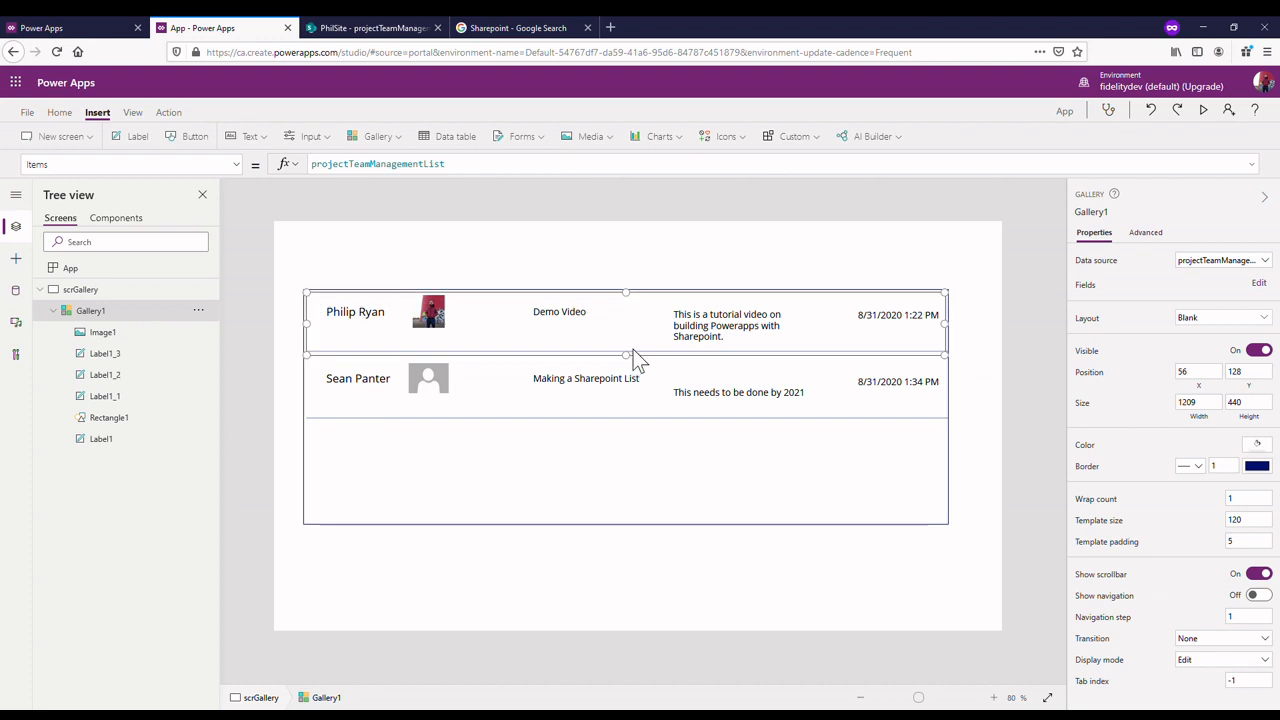
- Set the Width property of the separator Rectangle1 to Parent.Width
click(150, 418)
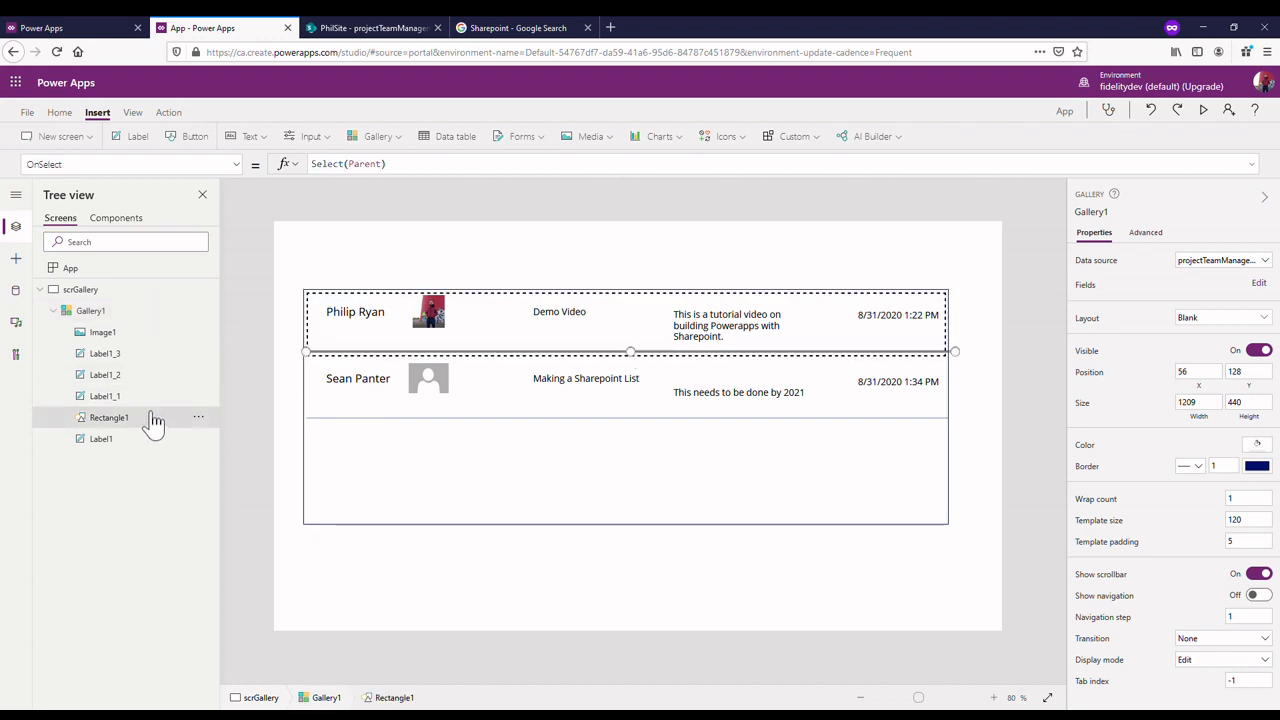
triple_click(416, 179)
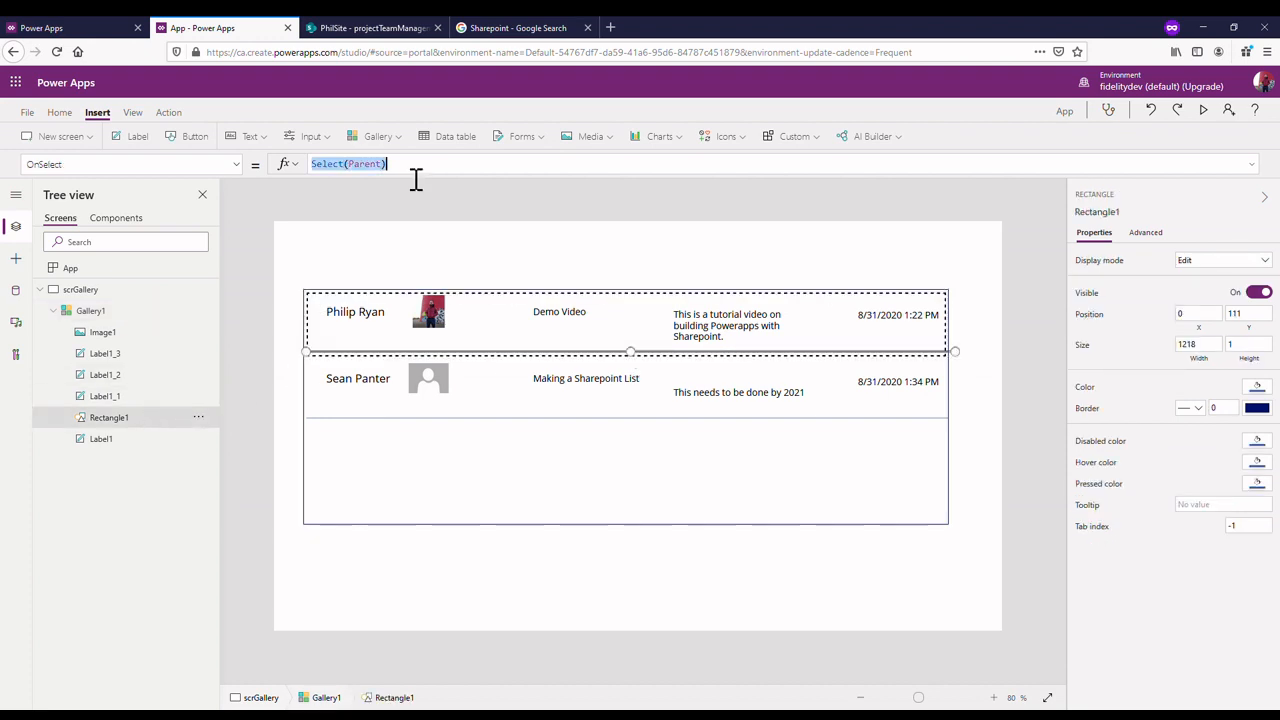
click(236, 164)
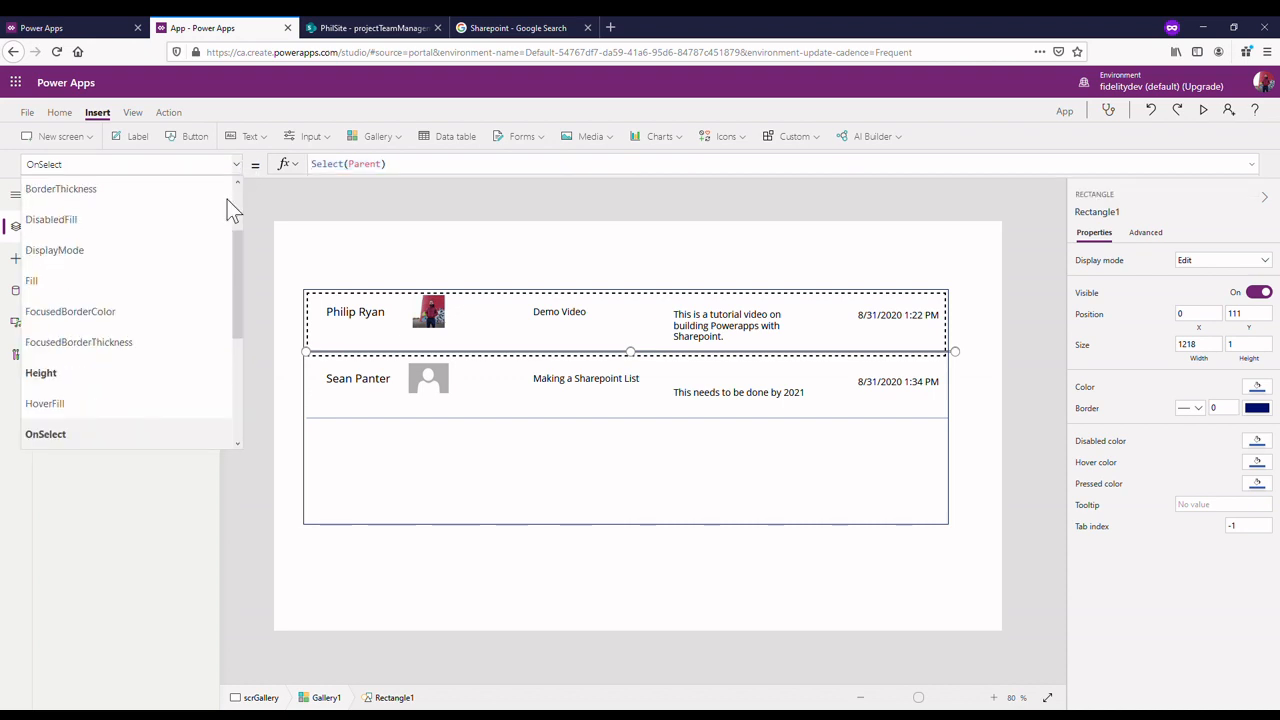
scroll(195, 345, down, 2)
click(180, 350)
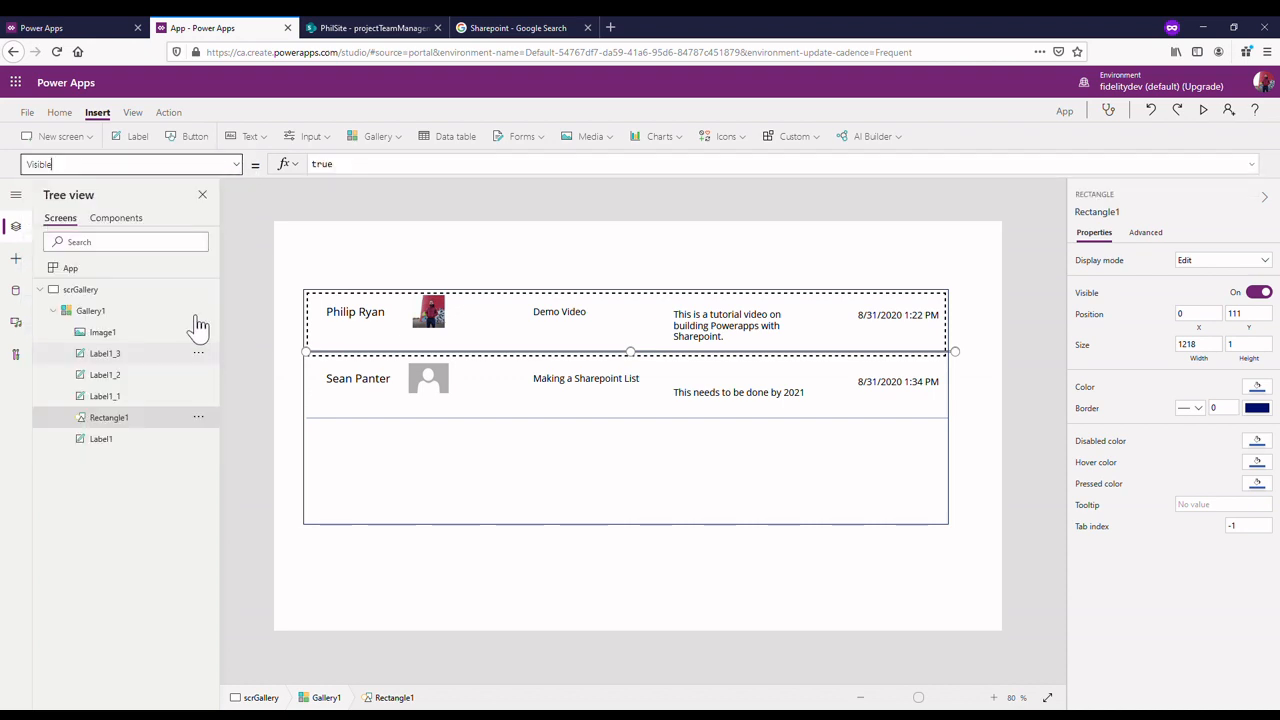
click(238, 164)
click(122, 380)
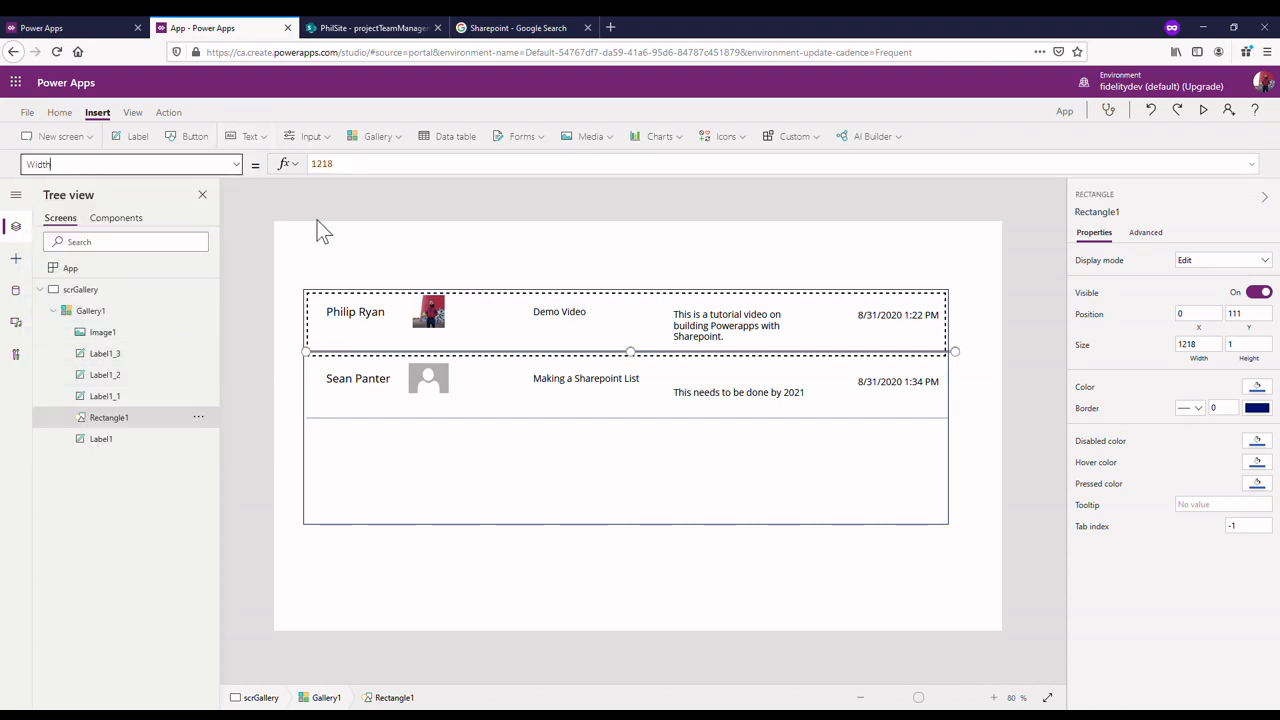
double_click(392, 177)
text(Parent)
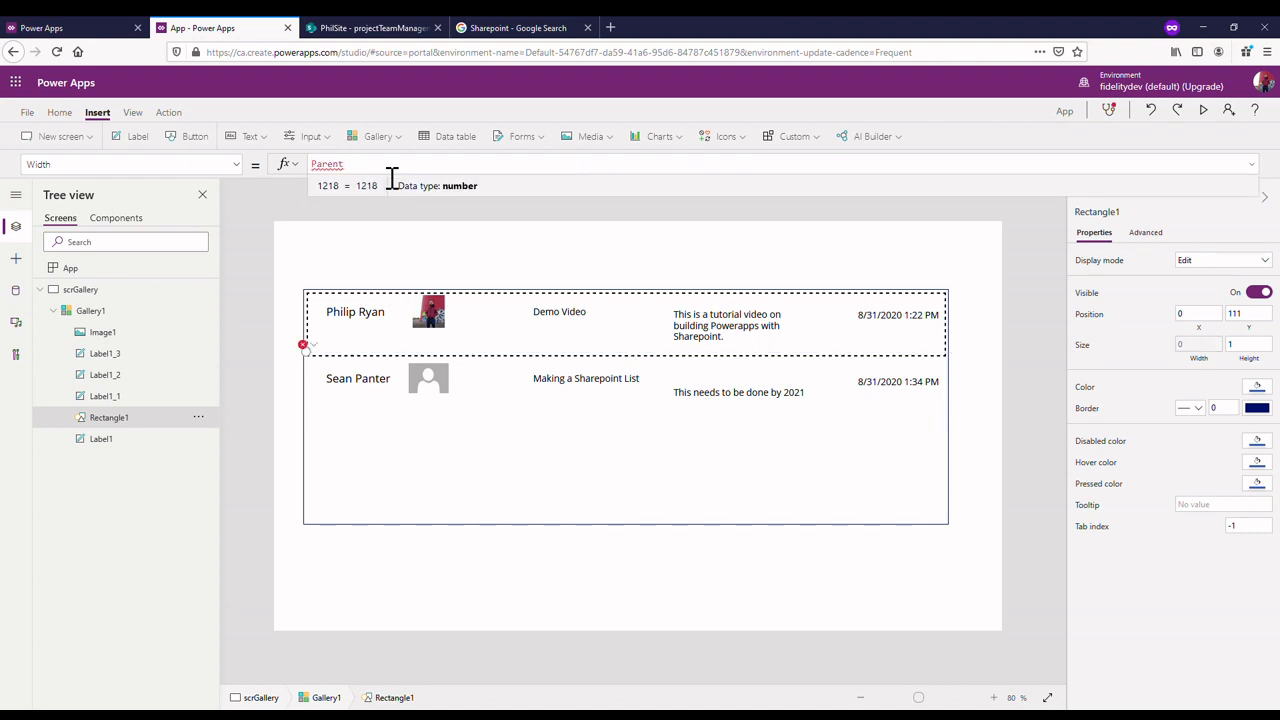
text(.)
scroll(374, 213, down, 10)
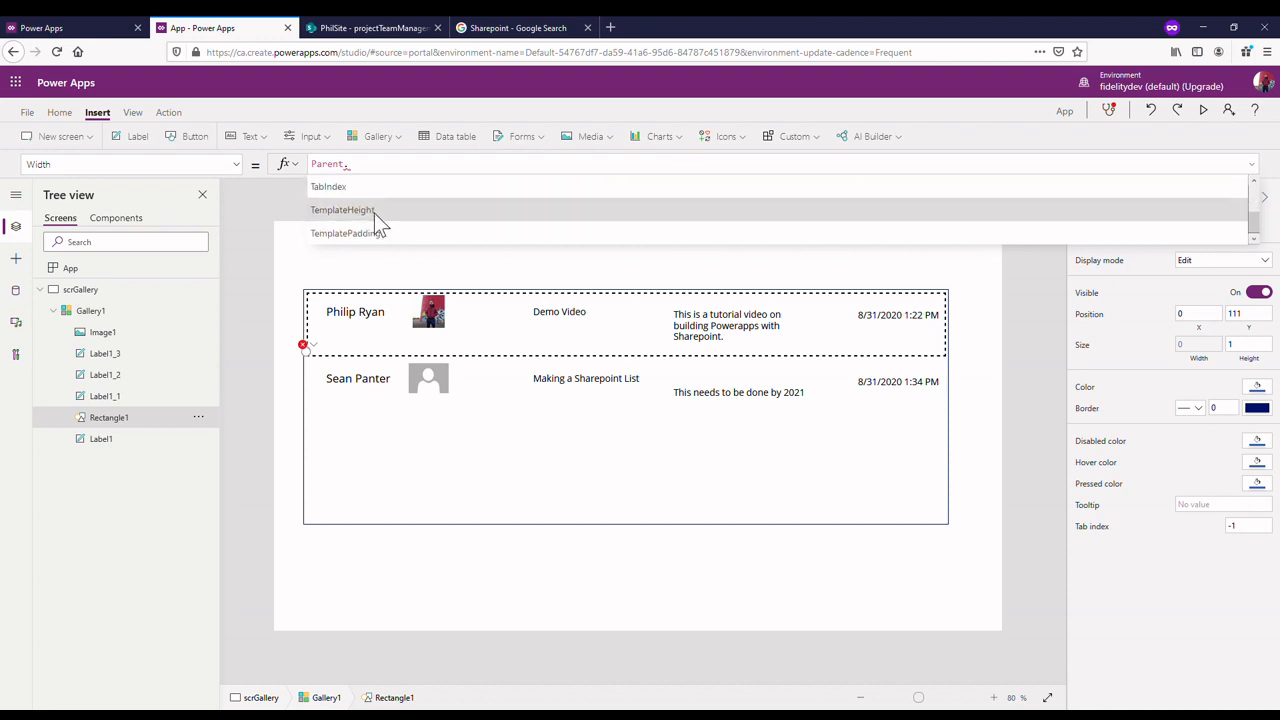
scroll(372, 205, down, 1)
scroll(379, 199, up, 5)
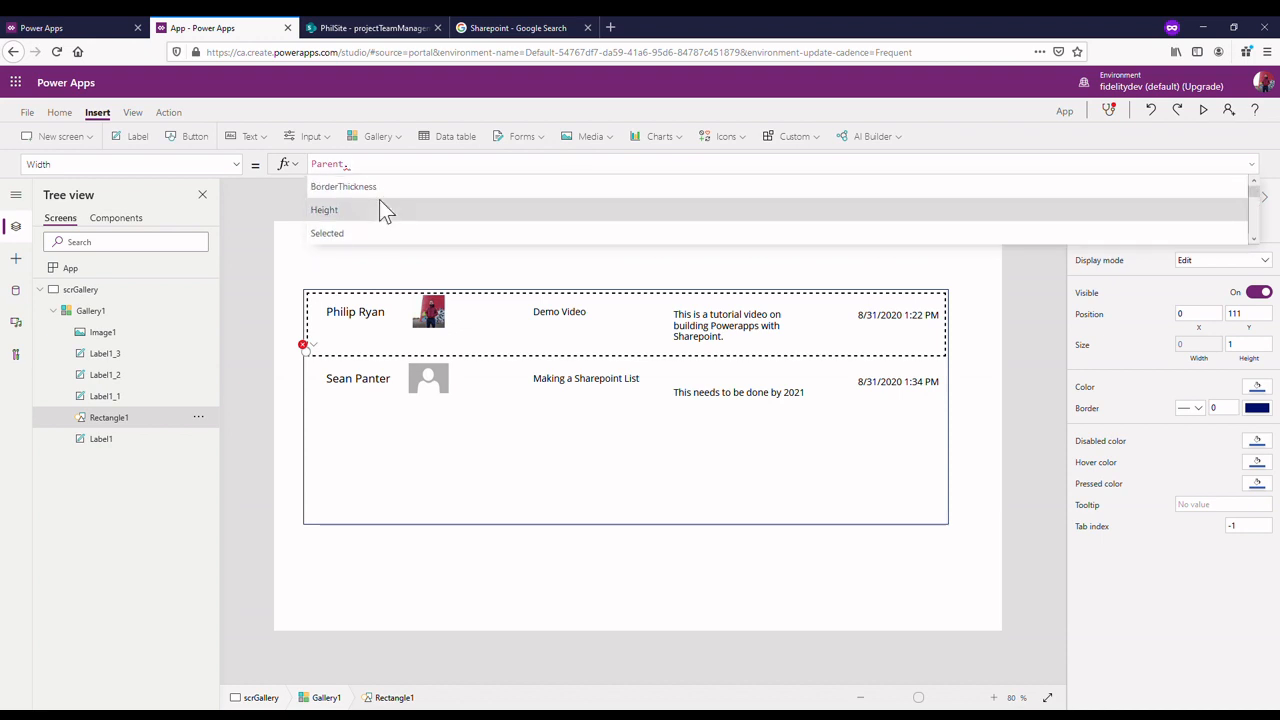
text(Width)
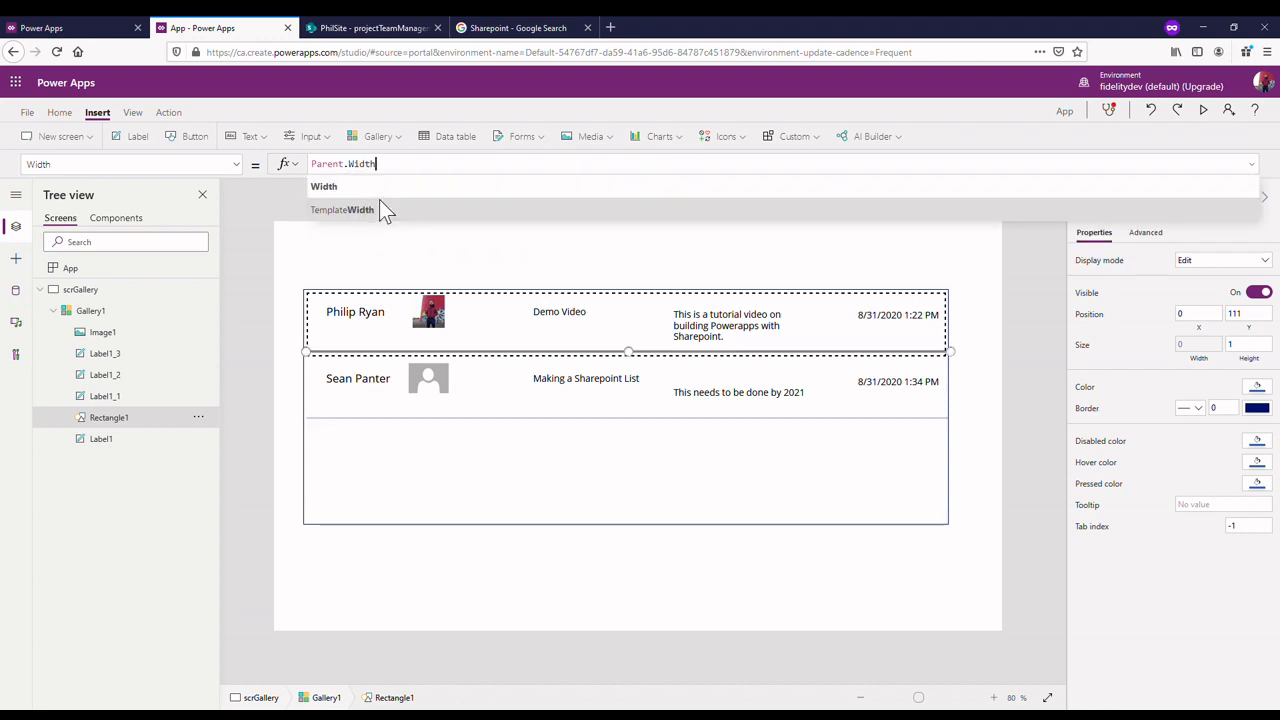
click(1025, 394)
click(399, 357)
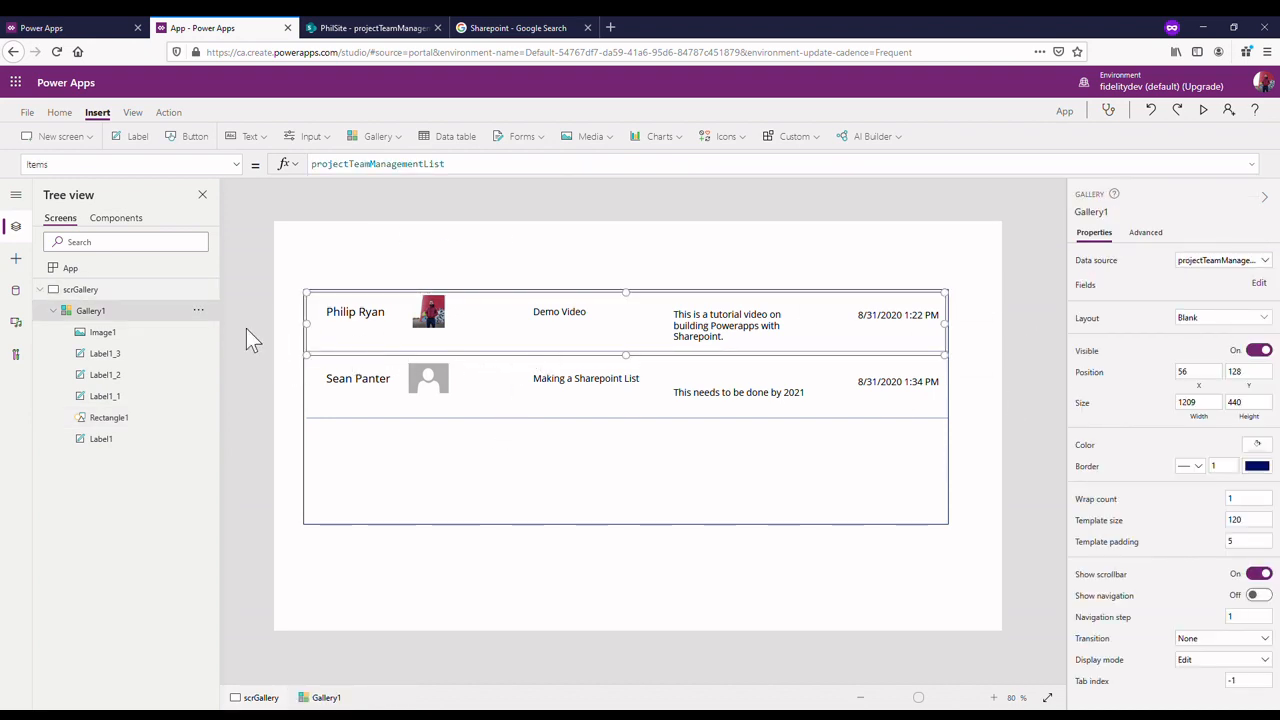
click(125, 417)
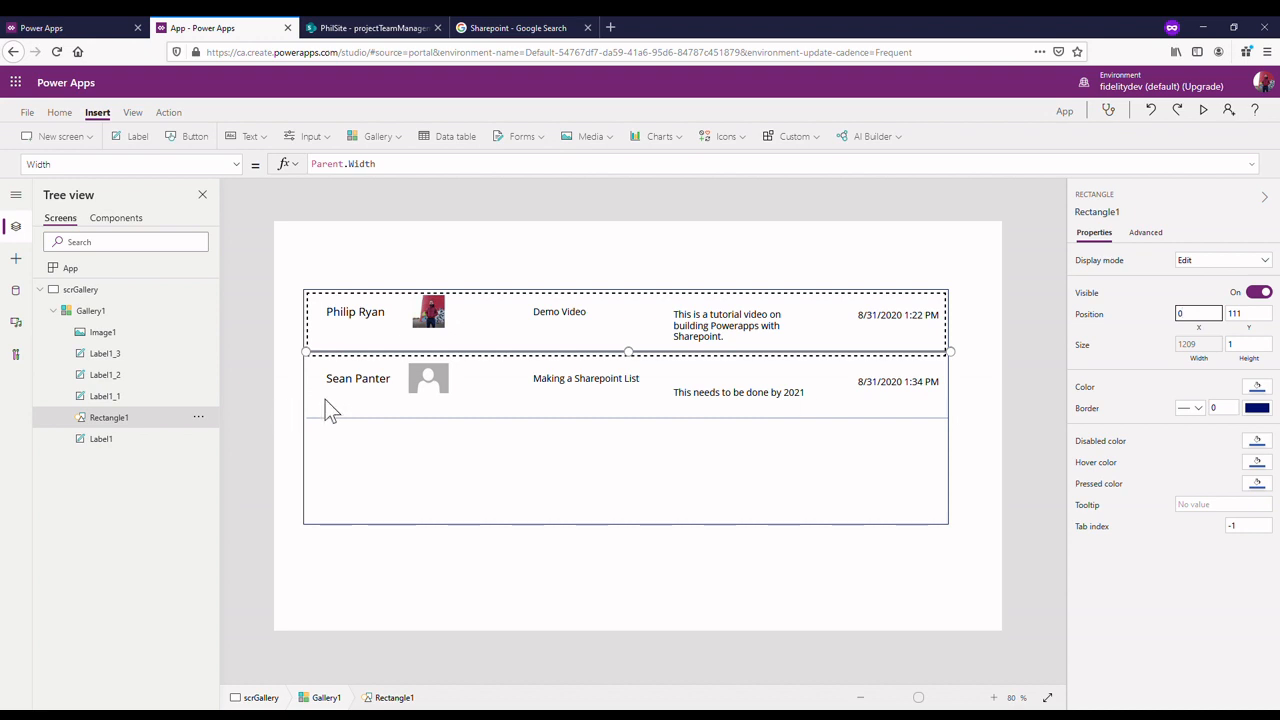
click(1043, 376)
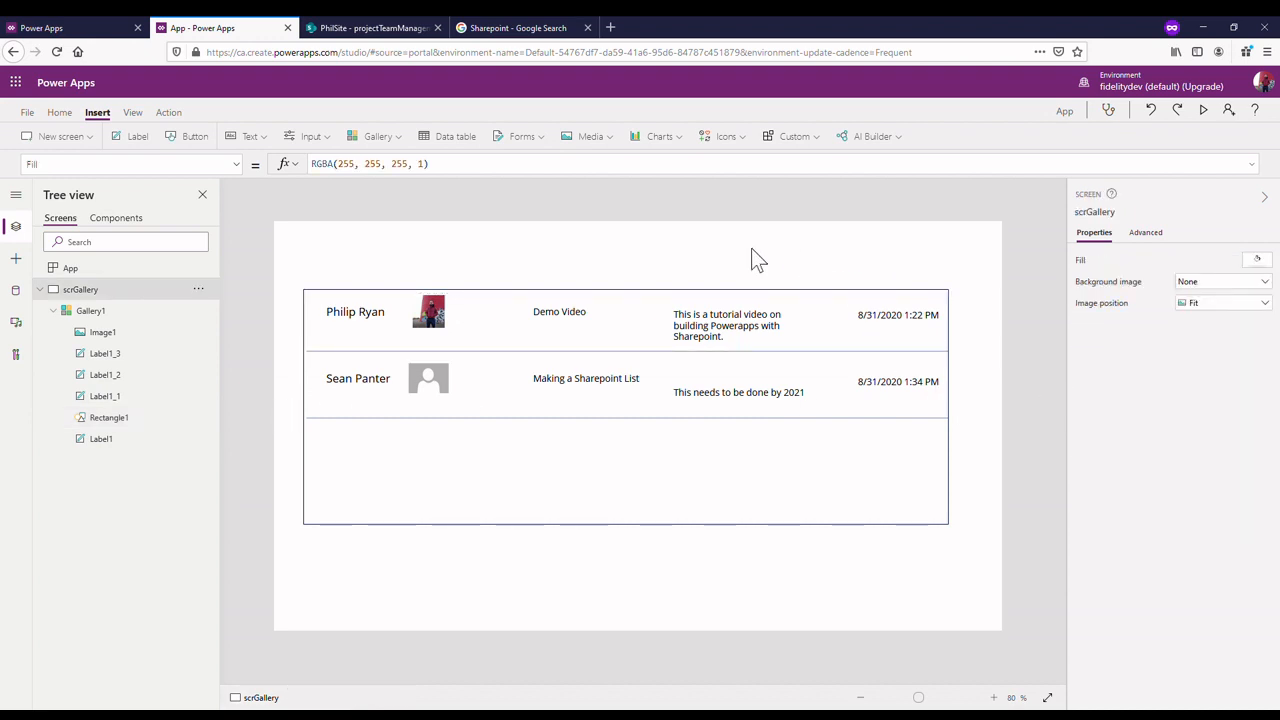
- Move the whole gallery down to about X 76, Y 212, leaving room above it for a header
click(697, 302)
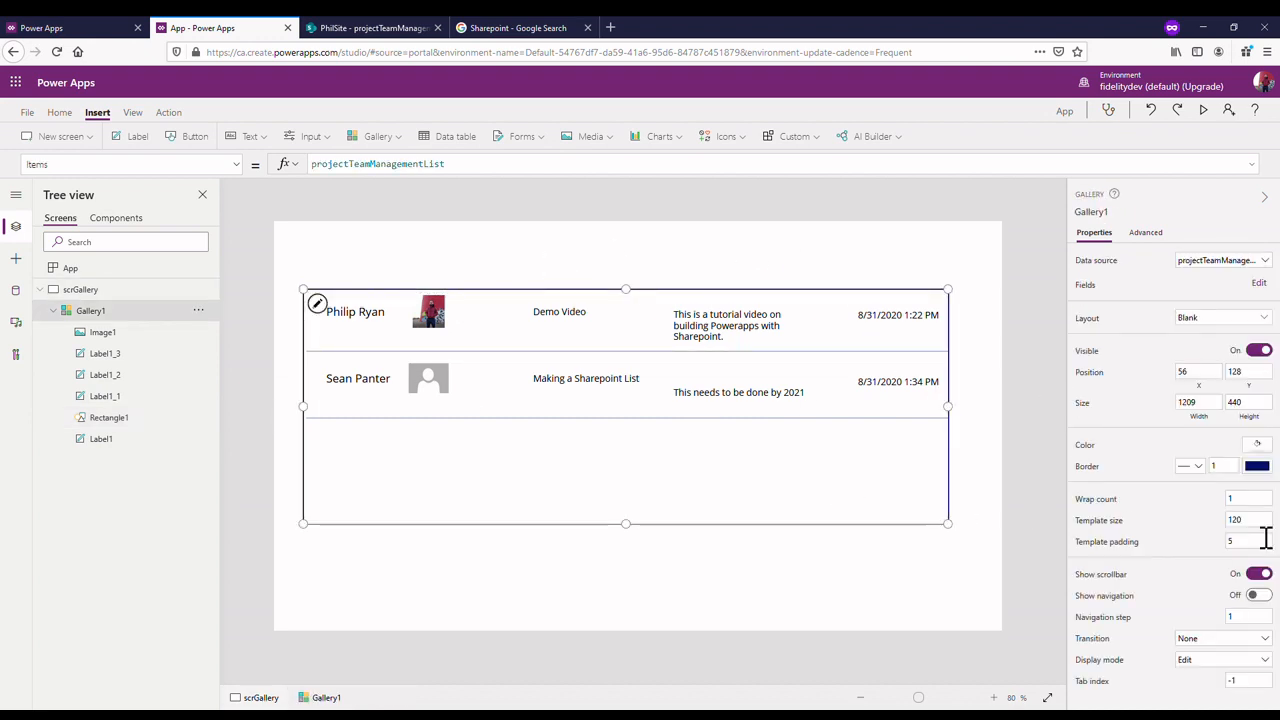
drag(881, 514, 886, 531)
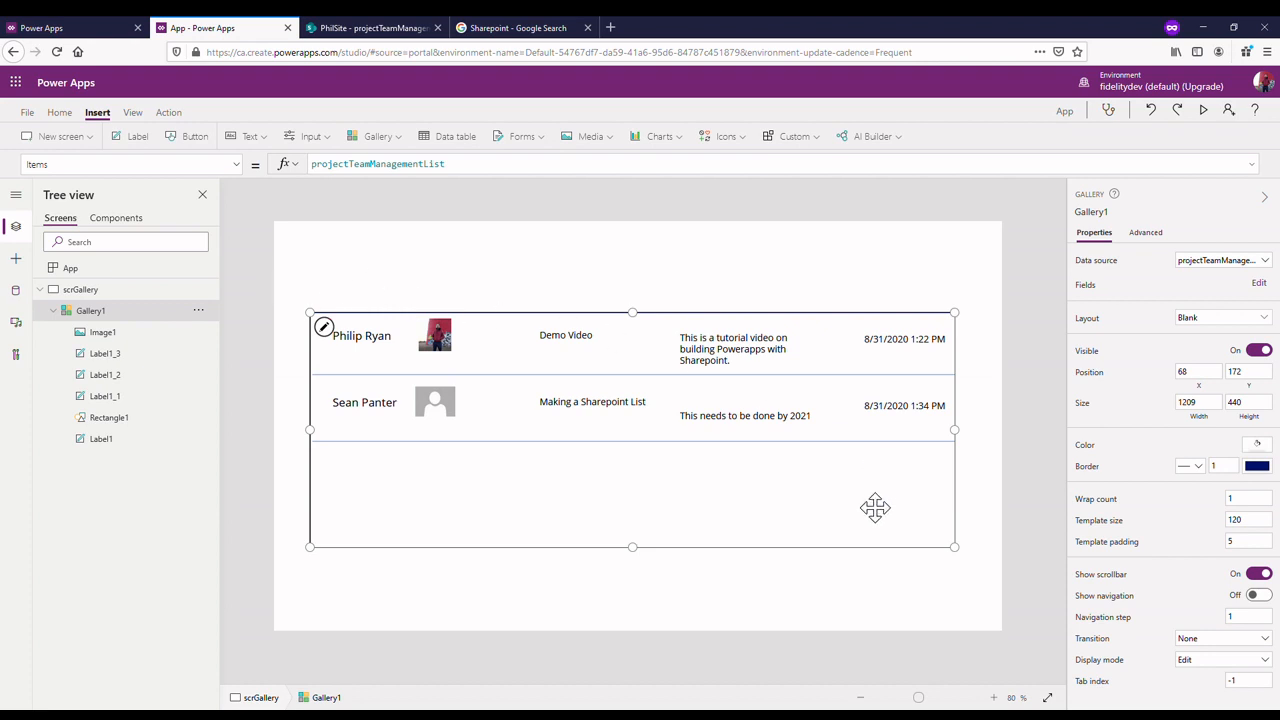
drag(875, 508, 867, 542)
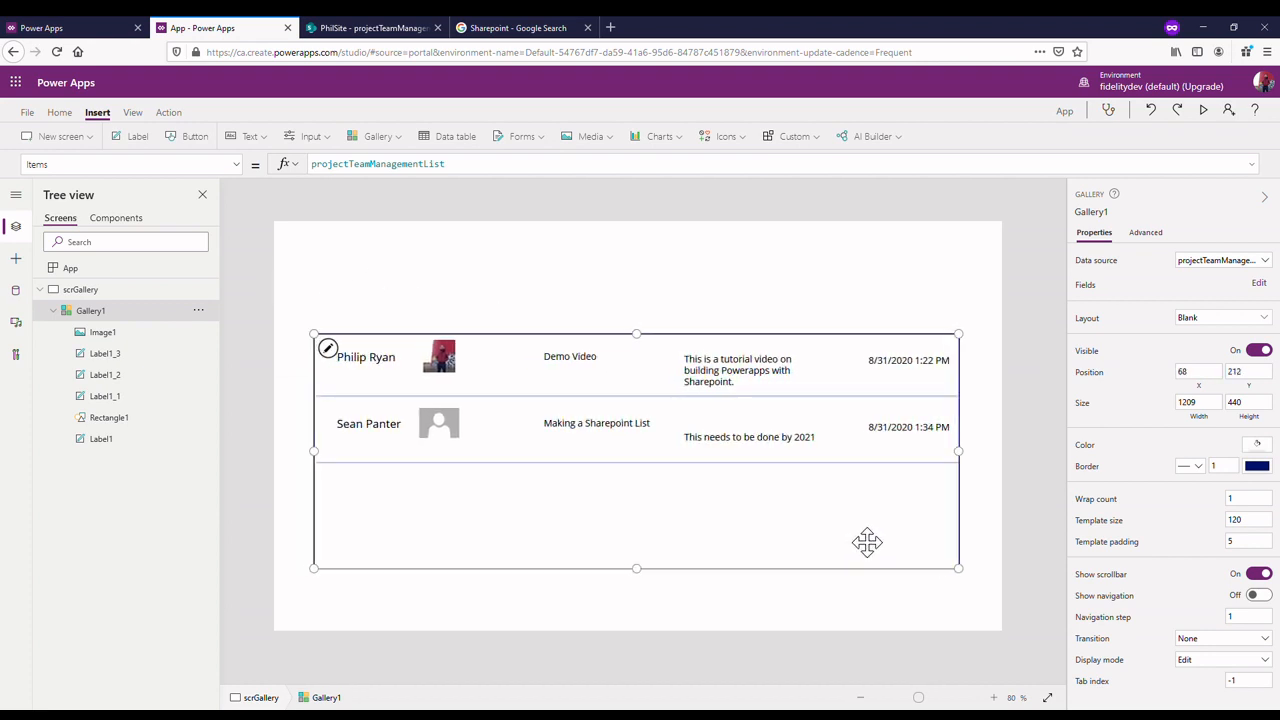
- Add a label above the gallery as a full-width header band at X 0, Y 0, 1366 wide and 110 high
click(125, 136)
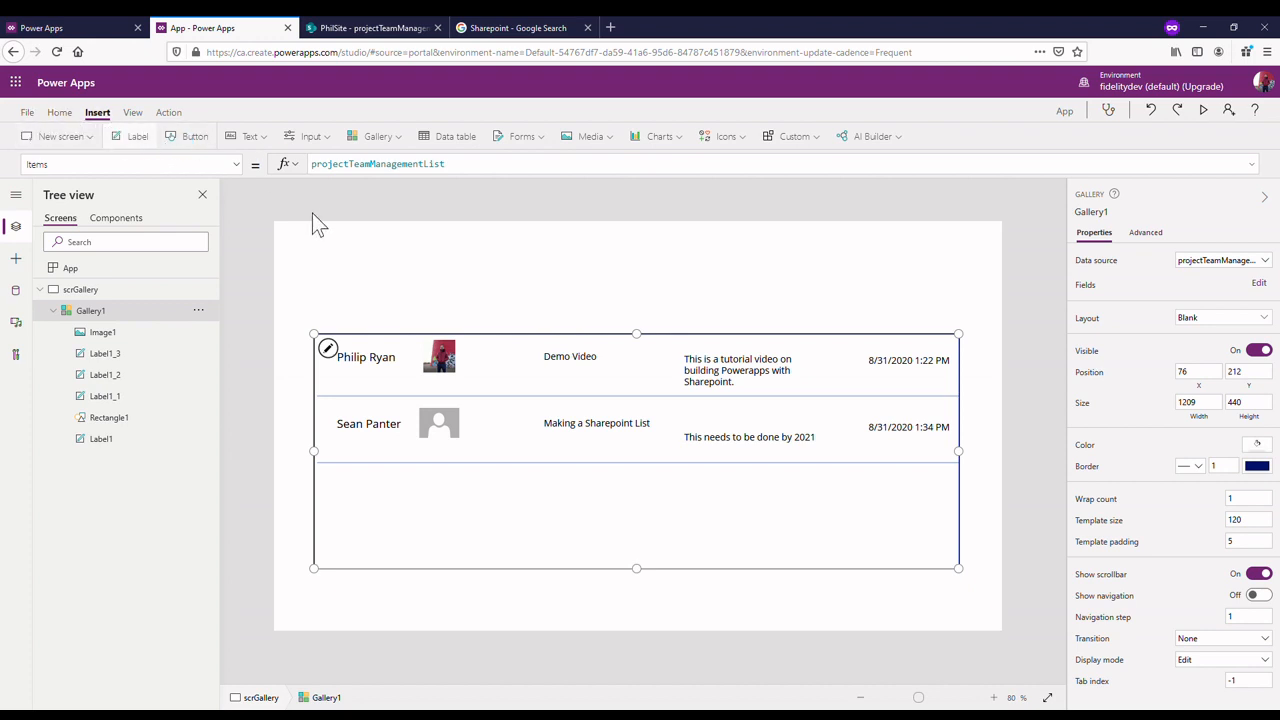
drag(362, 268, 1218, 284)
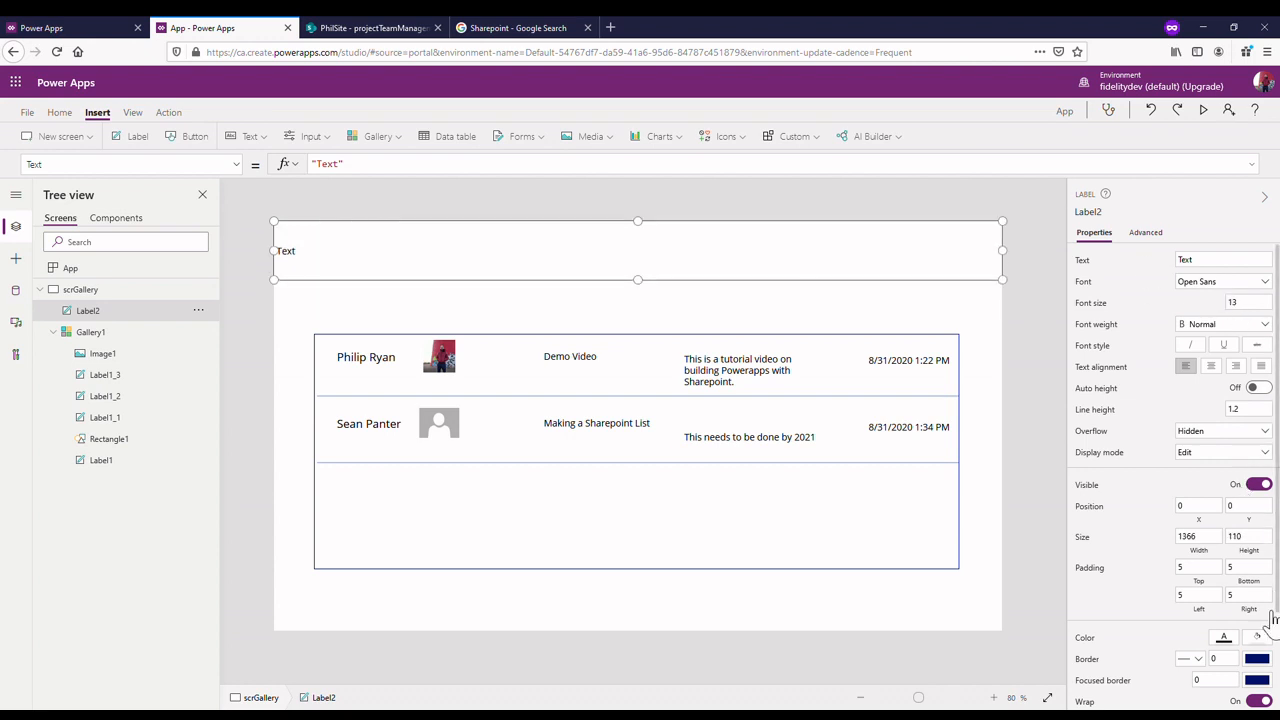
- Fill the header label with the standard purple and set its text color to white
click(1225, 637)
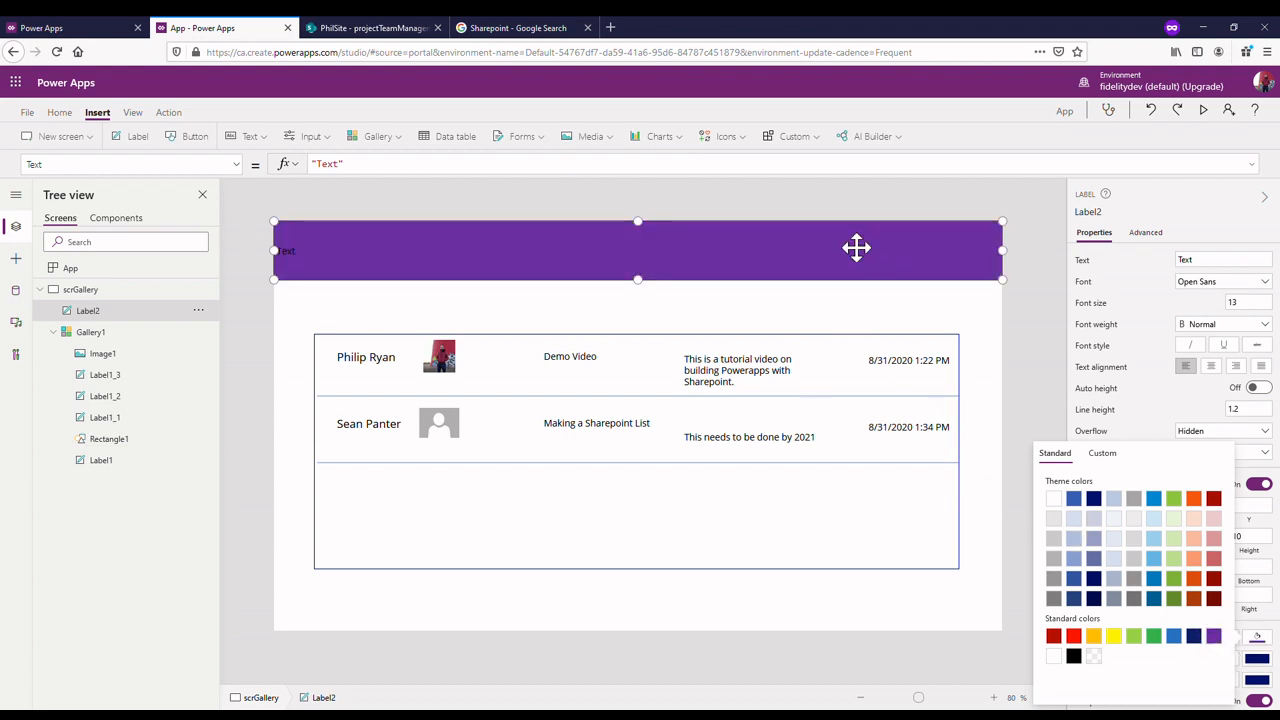
click(1249, 637)
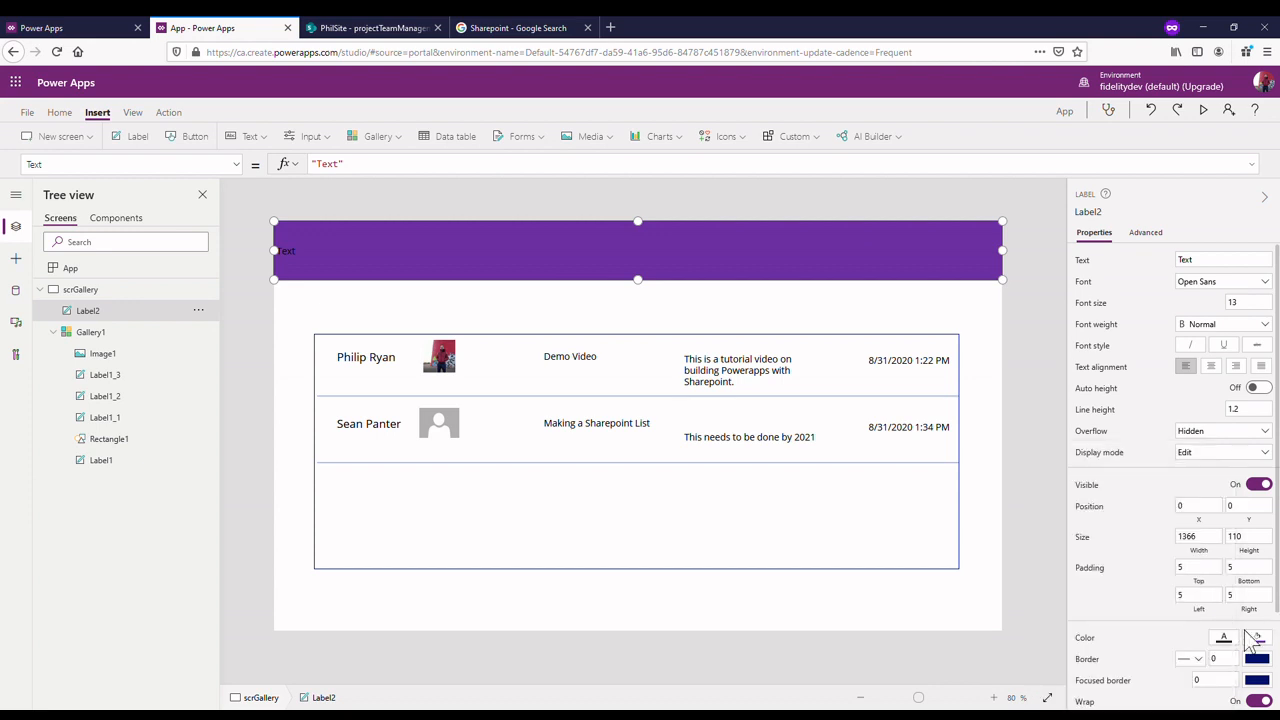
click(1226, 637)
click(1021, 499)
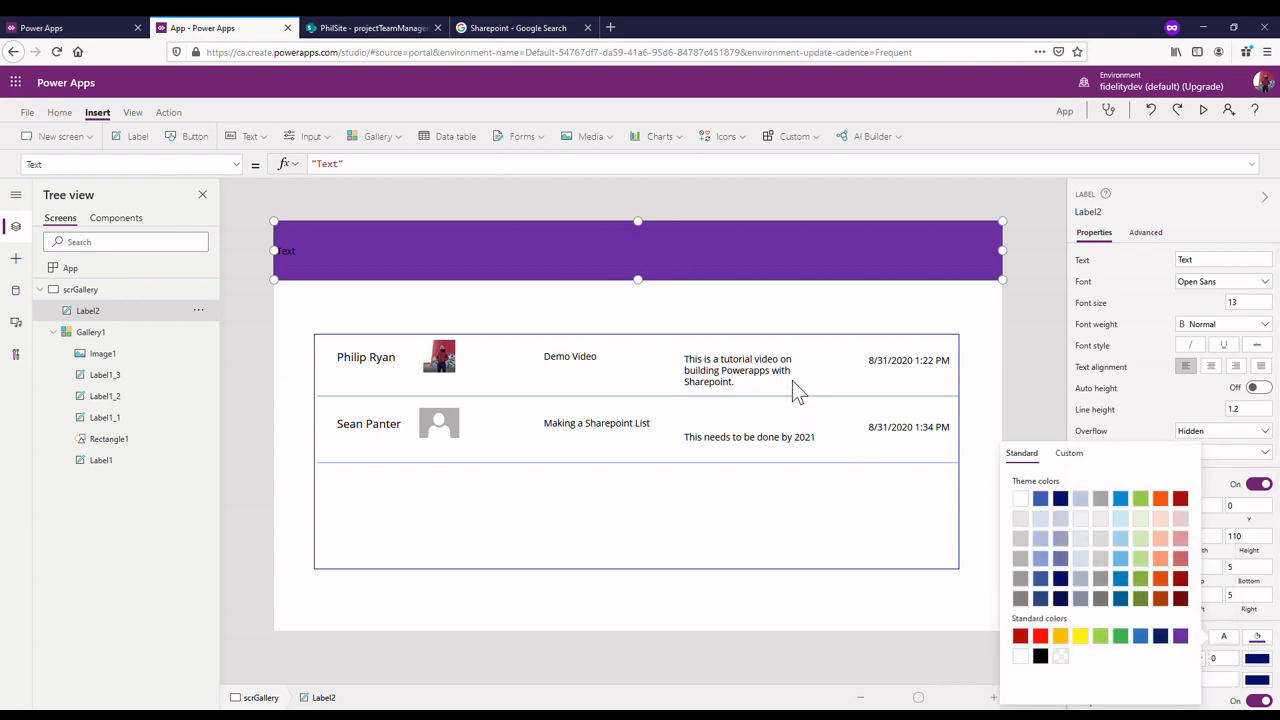
- Title the header label "Project Team Management" in centered text at font size 30
click(1216, 370)
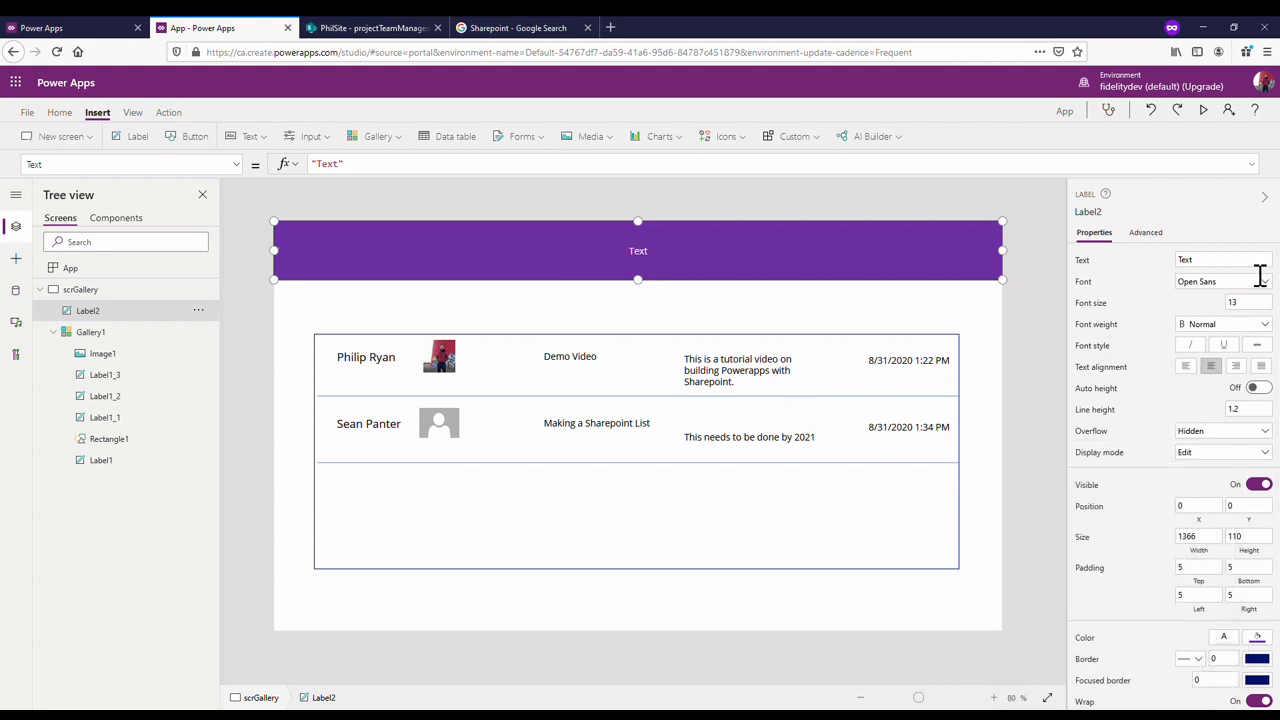
click(1268, 308)
double_click(330, 166)
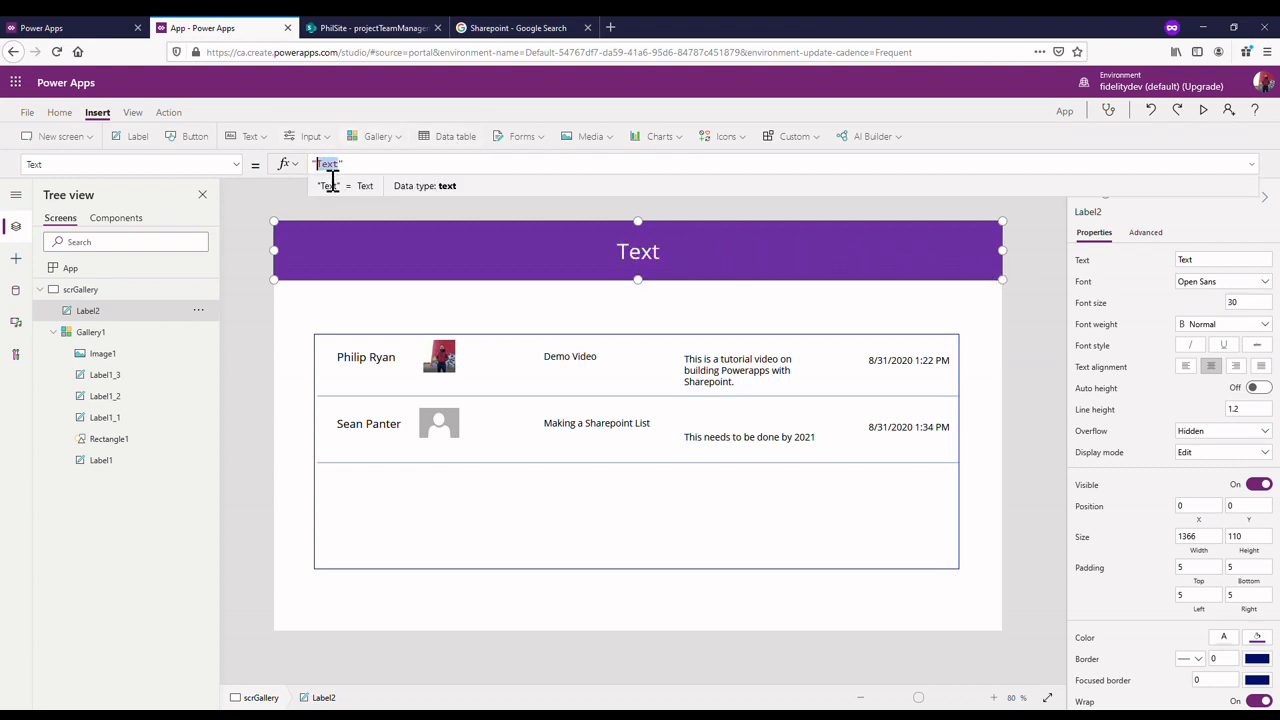
text(Pr)
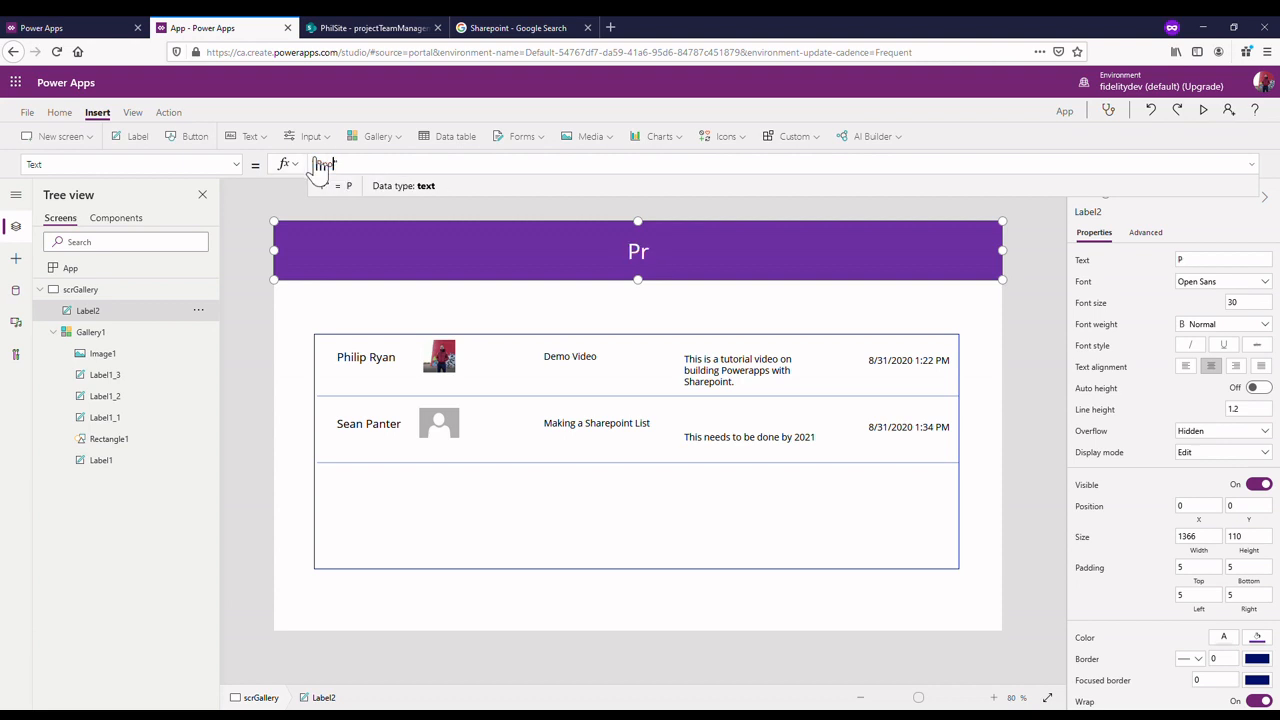
text(oject)
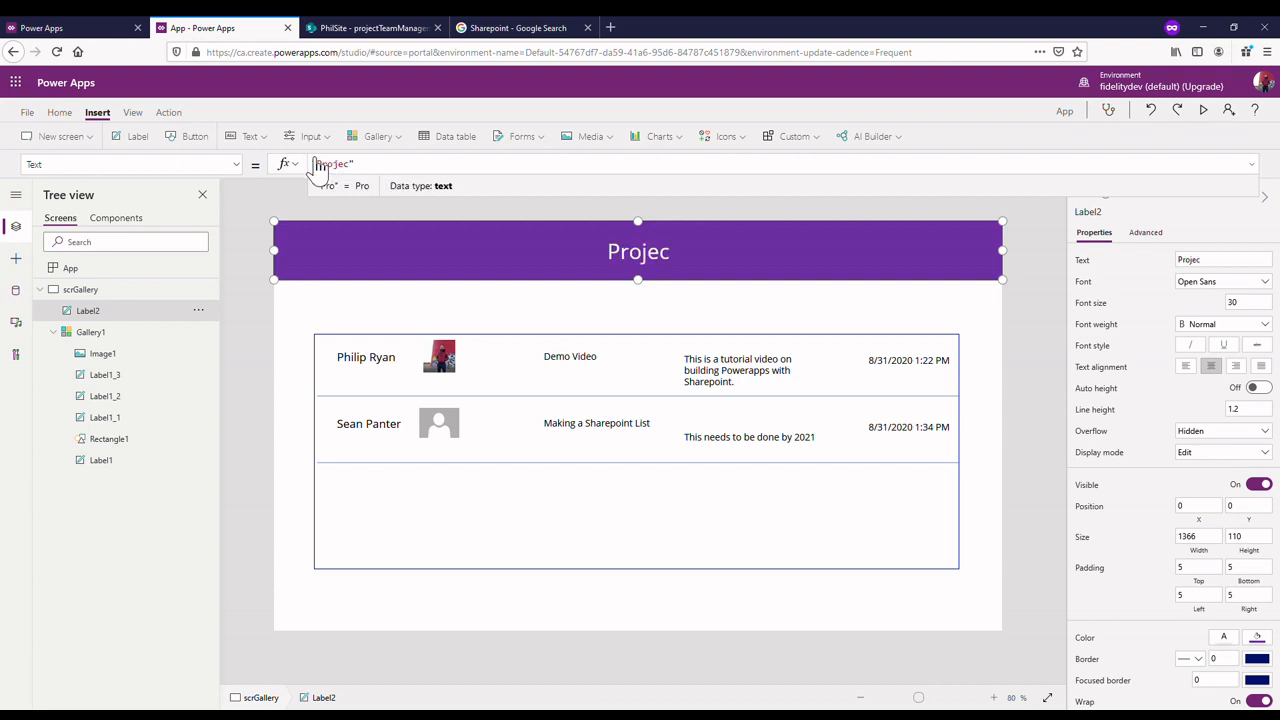
text( Team Mana)
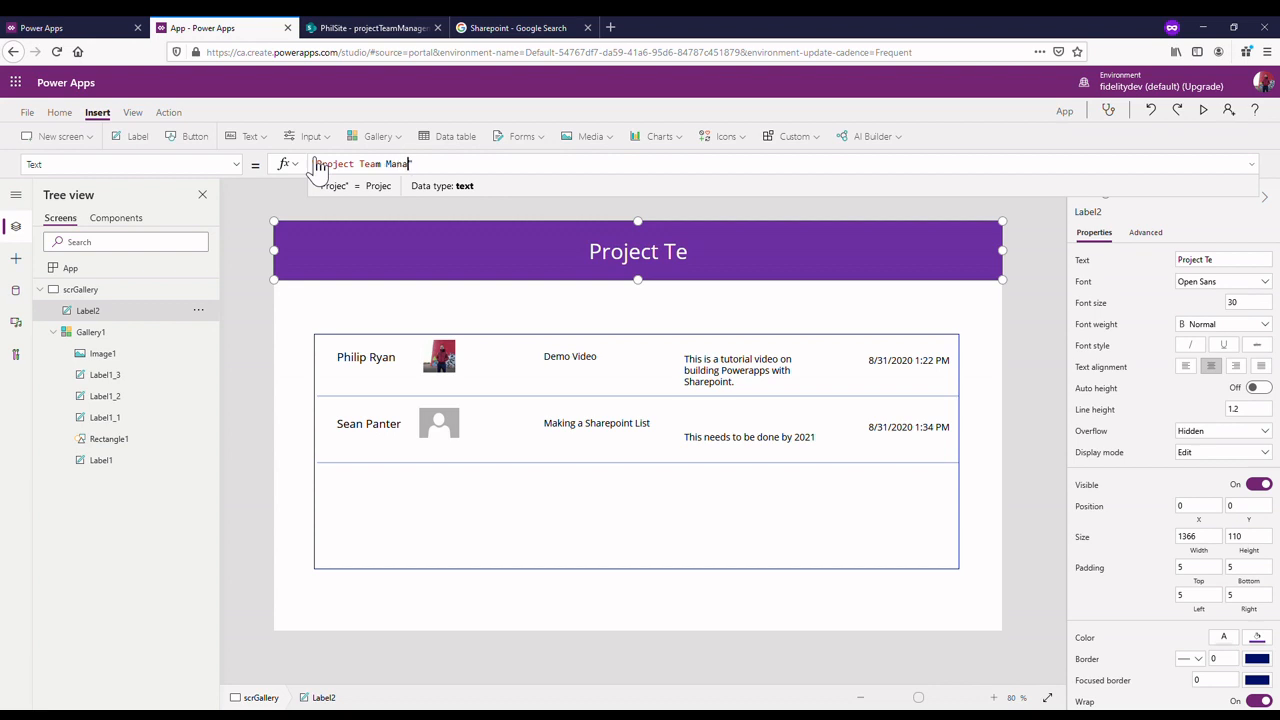
text(gement)
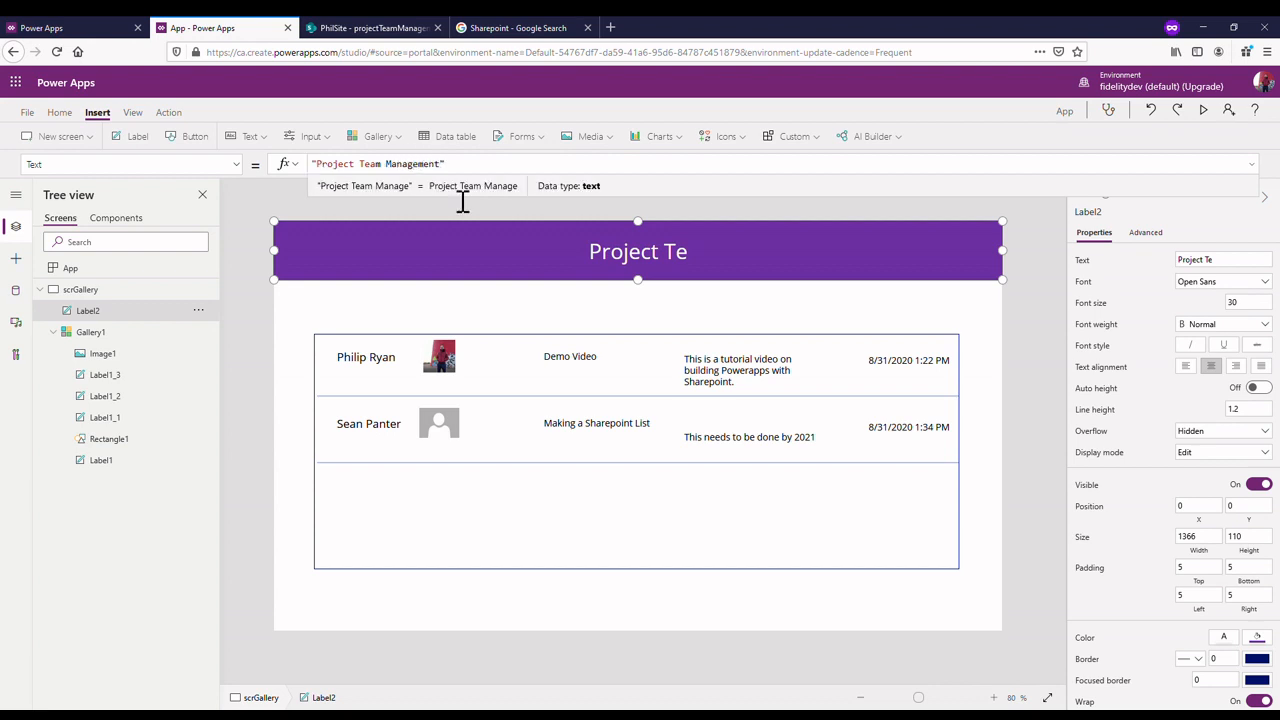
click(1017, 238)
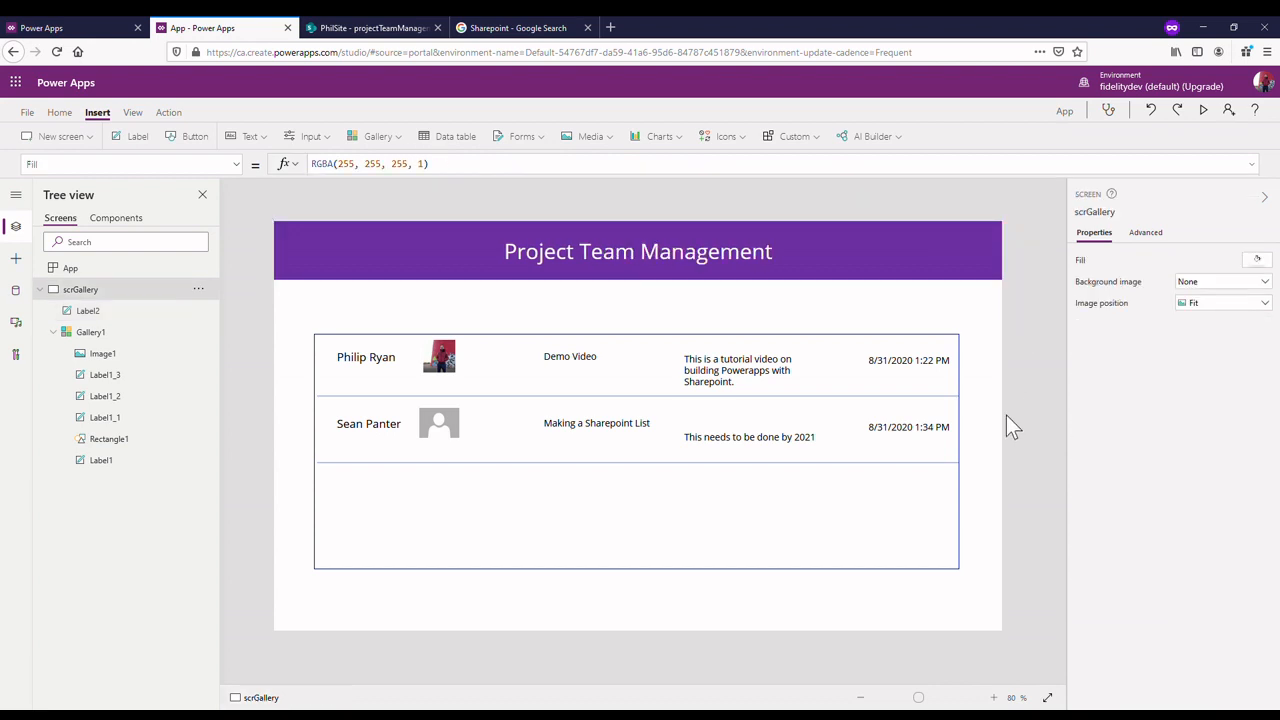
- Move the gallery up slightly to about X 78, Y 199, centered horizontally under the header
click(727, 276)
click(735, 400)
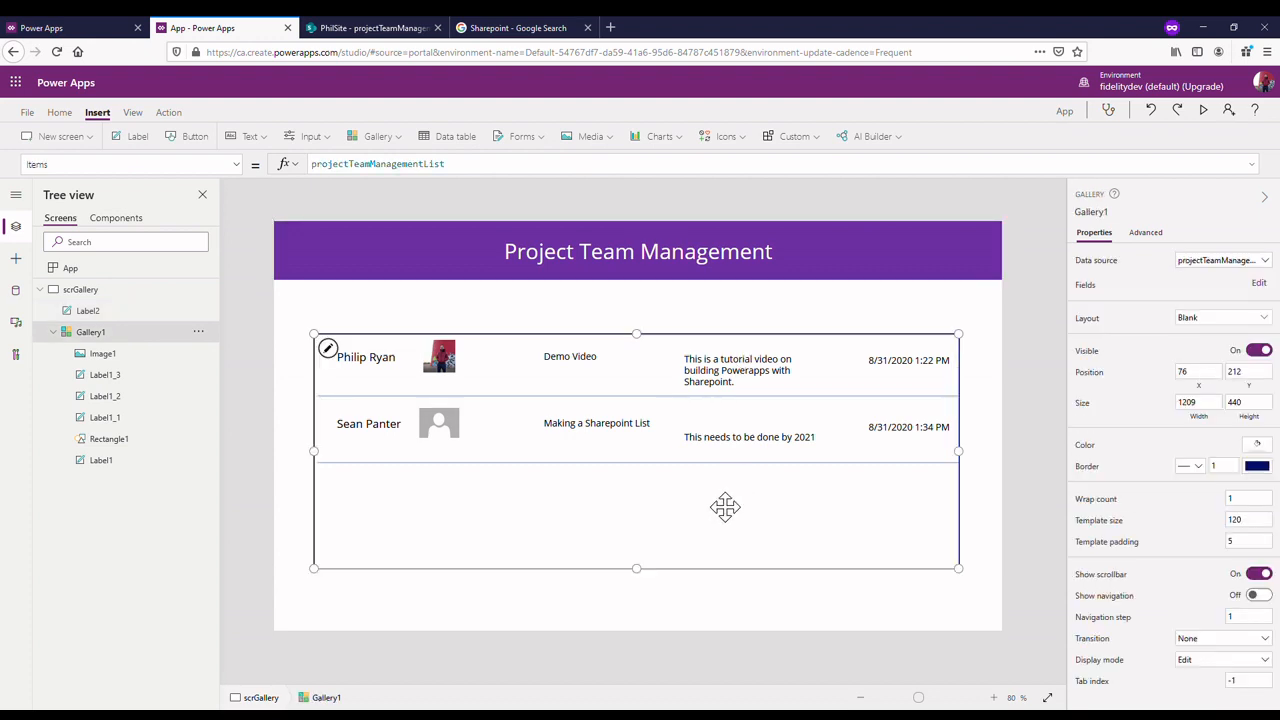
drag(710, 528, 706, 514)
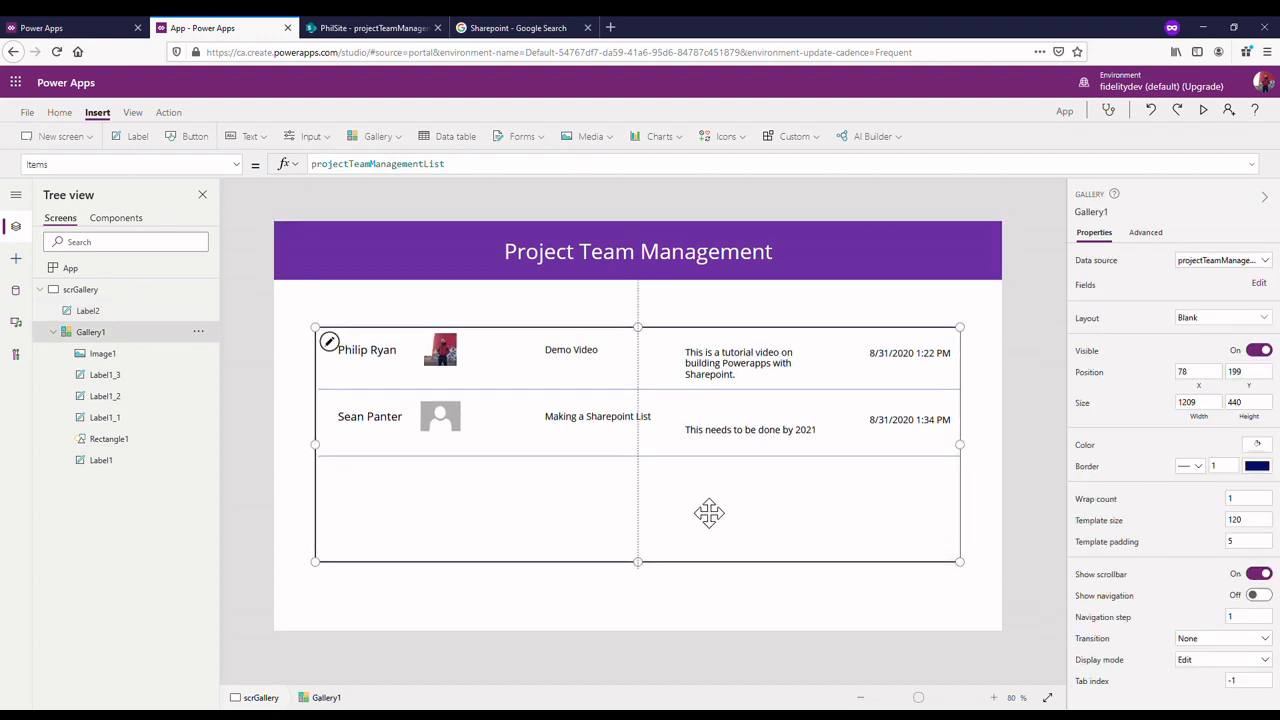
- Shift the Project, Comment and Modified labels left within the gallery row to about X 327, X 495 and X 797 respectively
click(878, 366)
click(571, 355)
click(583, 364)
drag(583, 366, 535, 367)
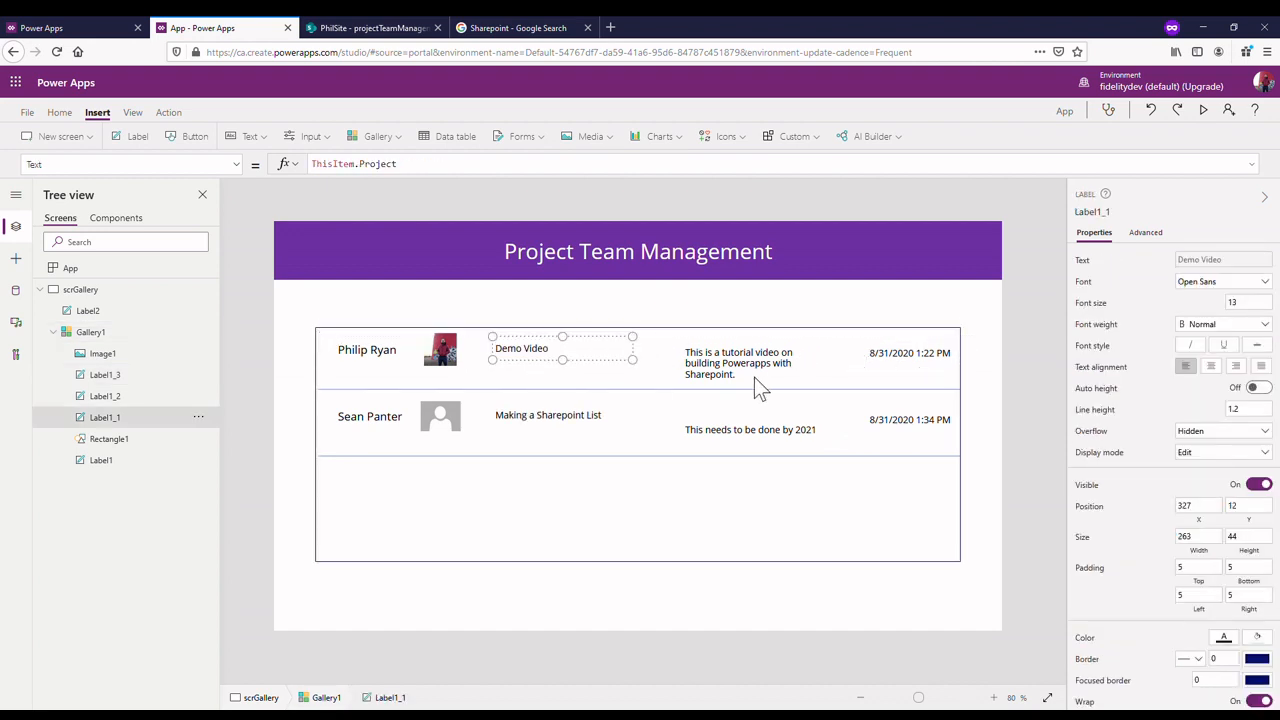
click(1052, 395)
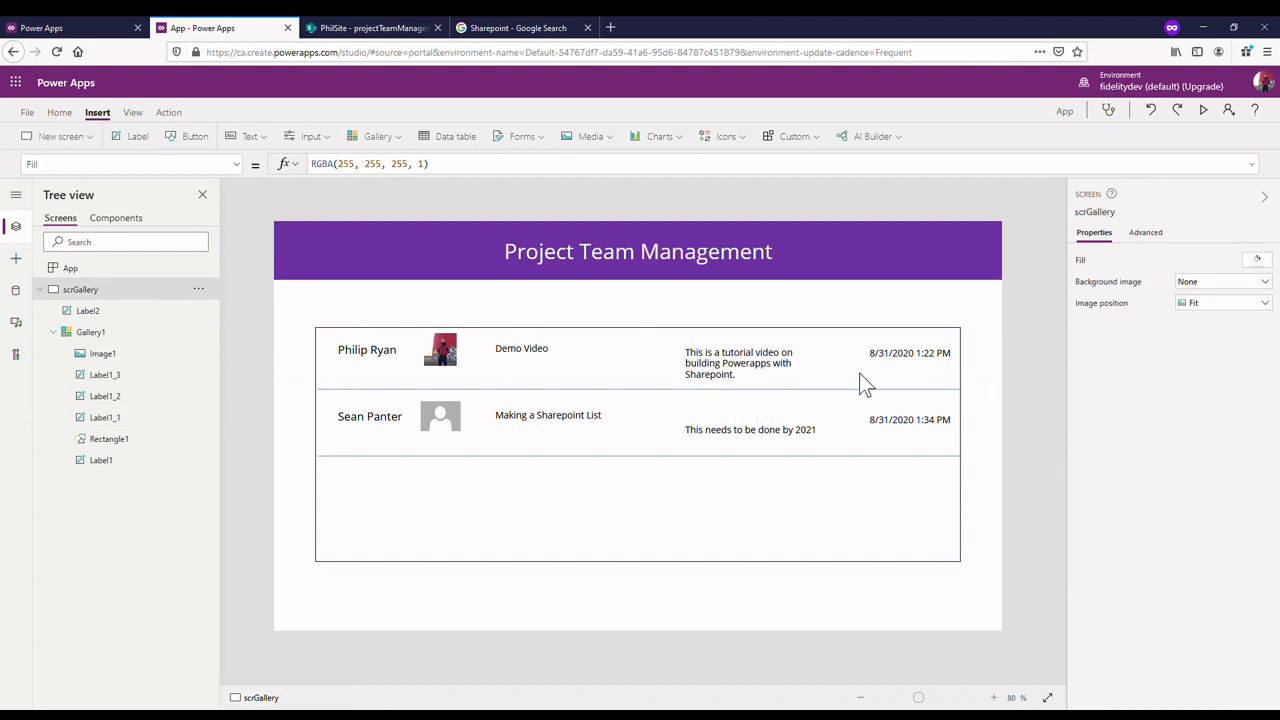
drag(770, 378, 672, 368)
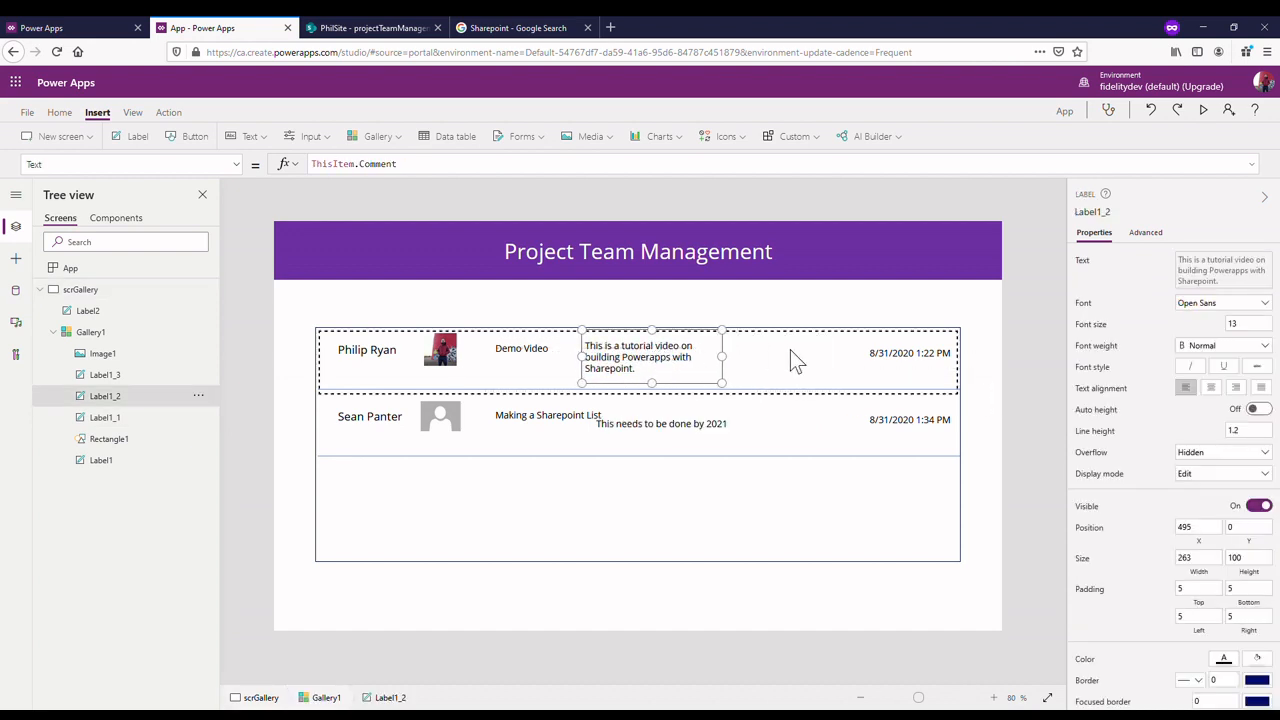
click(920, 371)
drag(920, 371, 798, 369)
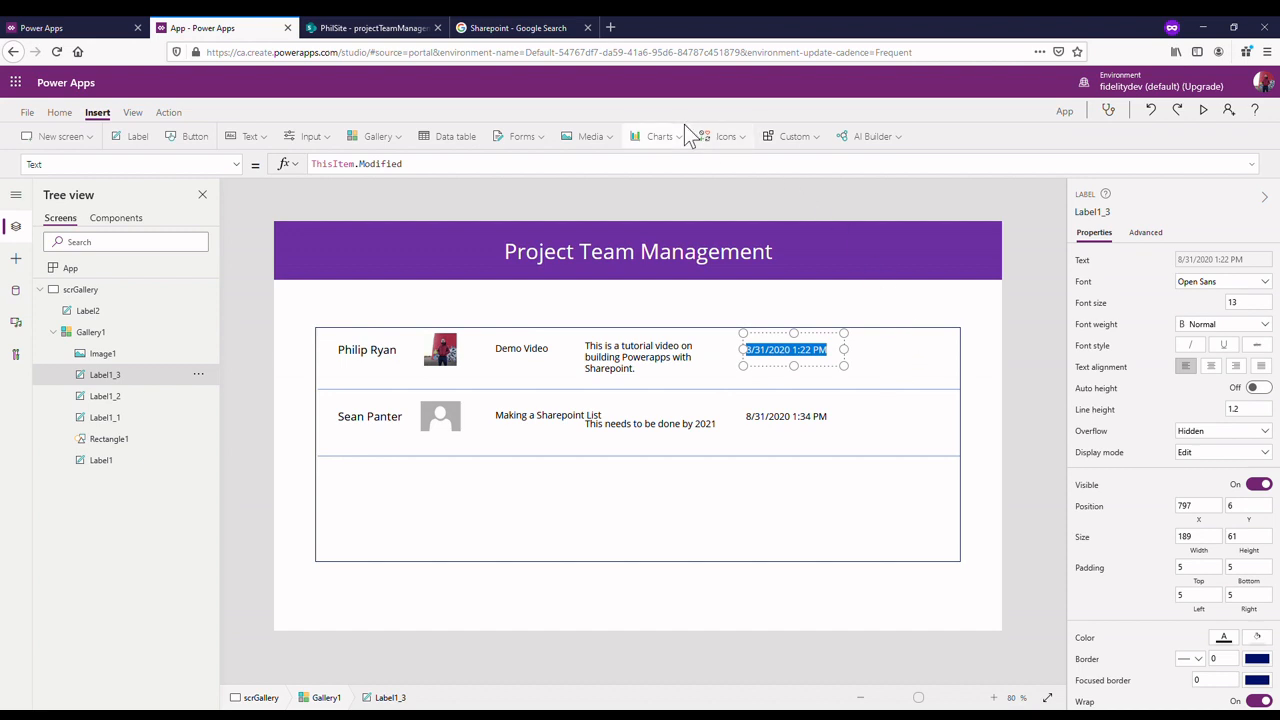
- Insert a Right arrow icon into the gallery row and place it at the row's far end, at about X 1125, Y 18
click(725, 136)
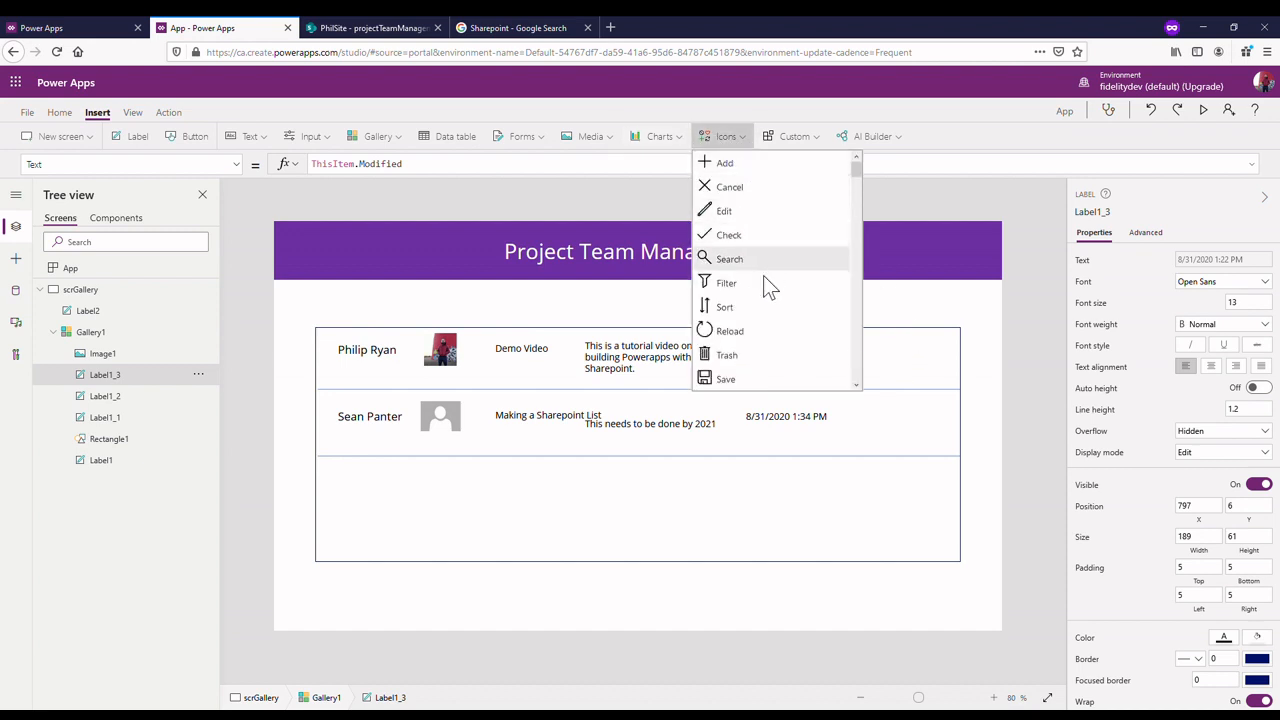
scroll(768, 306, down, 2)
scroll(768, 306, down, 10)
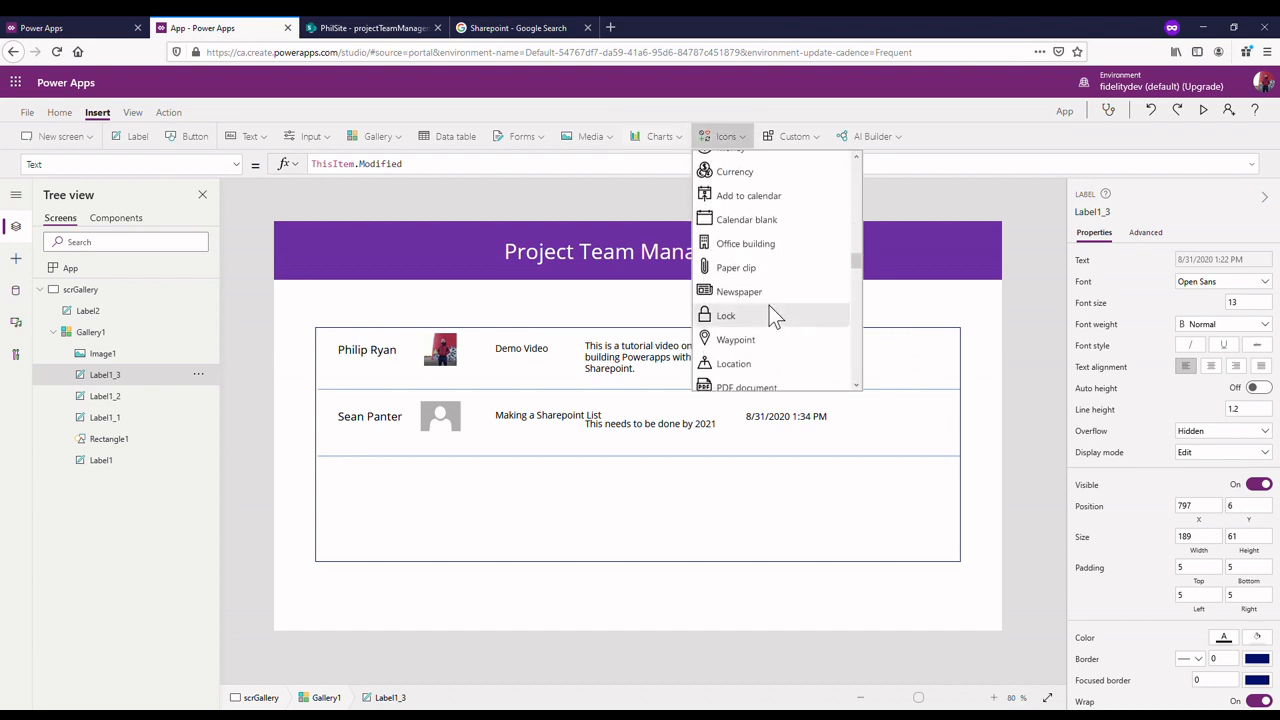
scroll(769, 305, up, 12)
scroll(769, 305, down, 3)
scroll(769, 305, up, 4)
scroll(769, 305, down, 4)
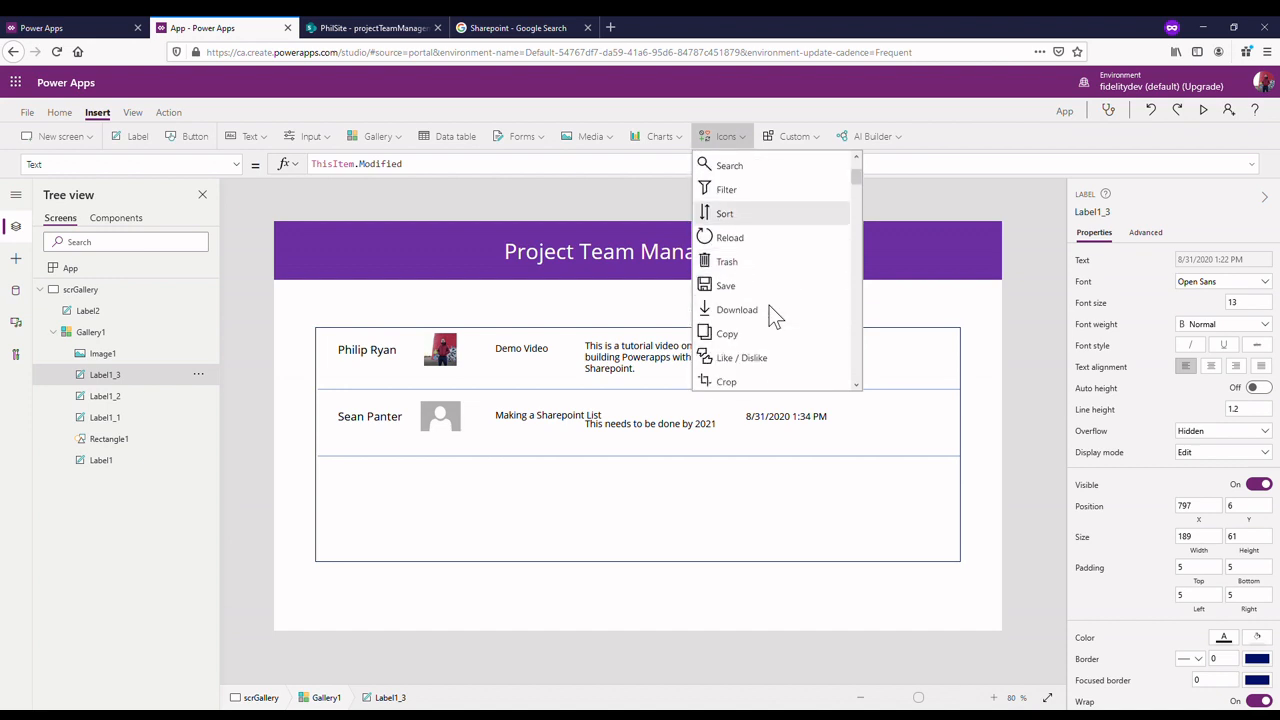
scroll(769, 305, down, 3)
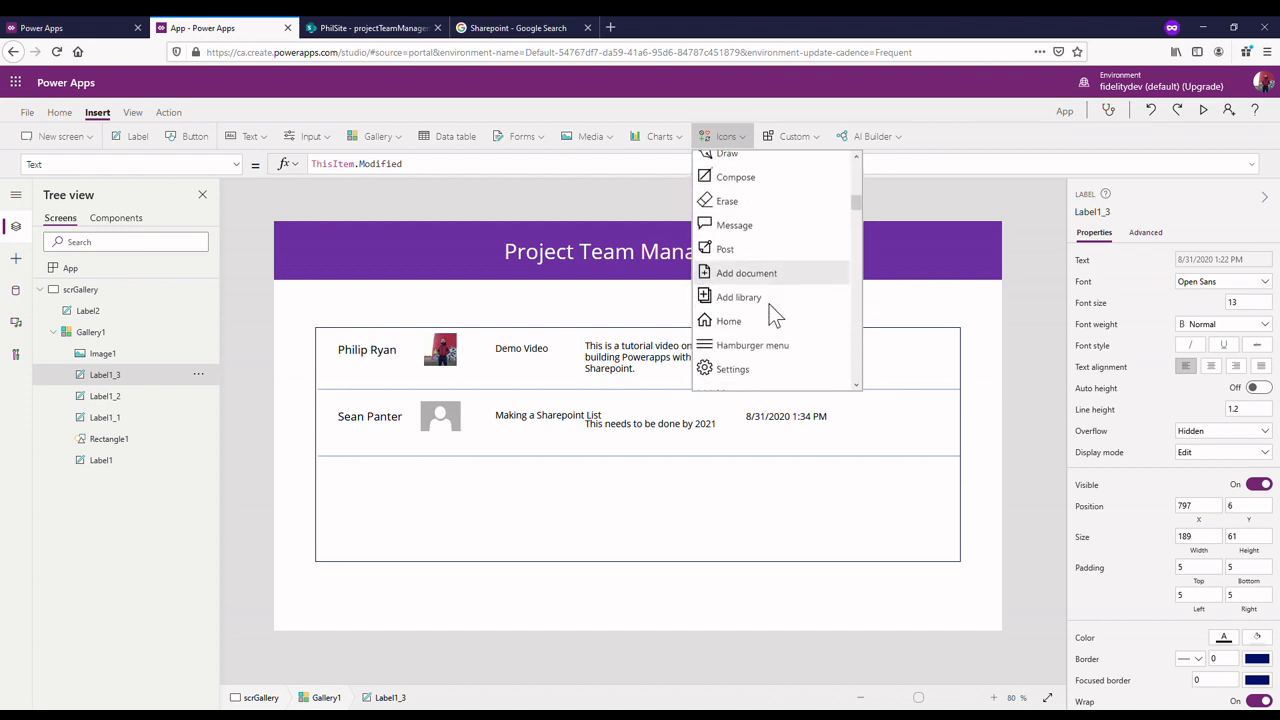
scroll(771, 310, up, 8)
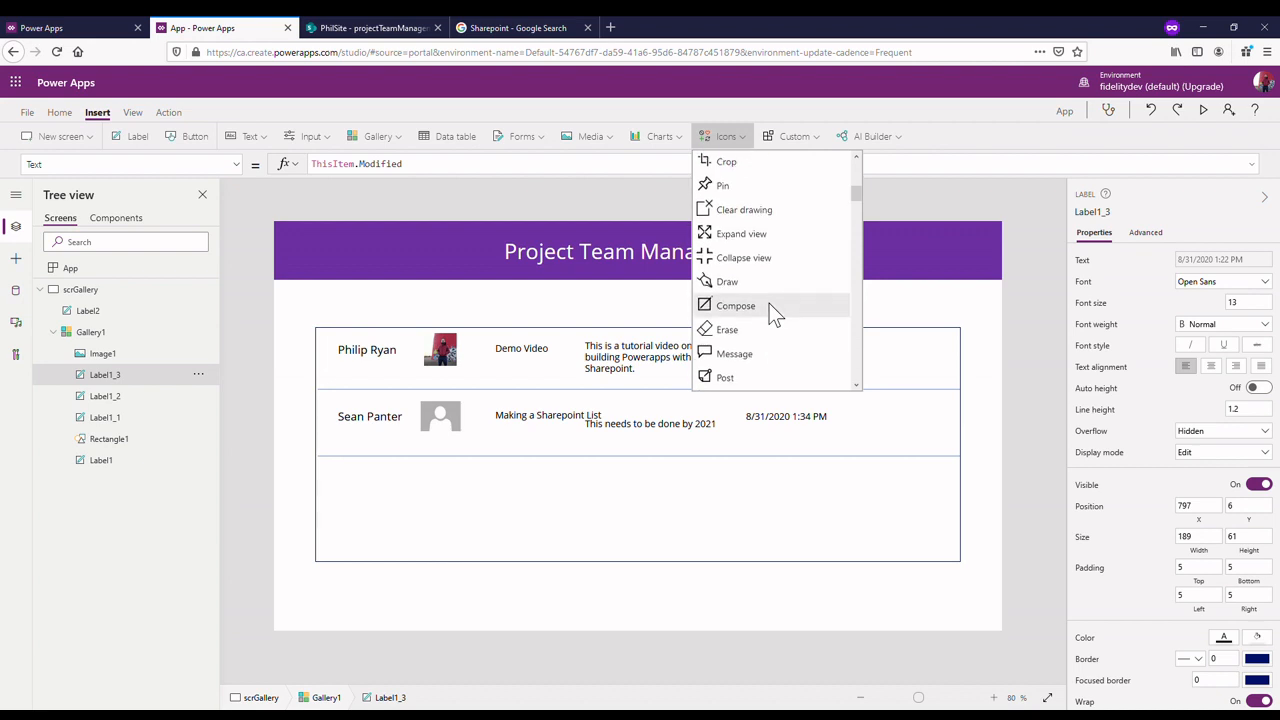
scroll(771, 315, down, 6)
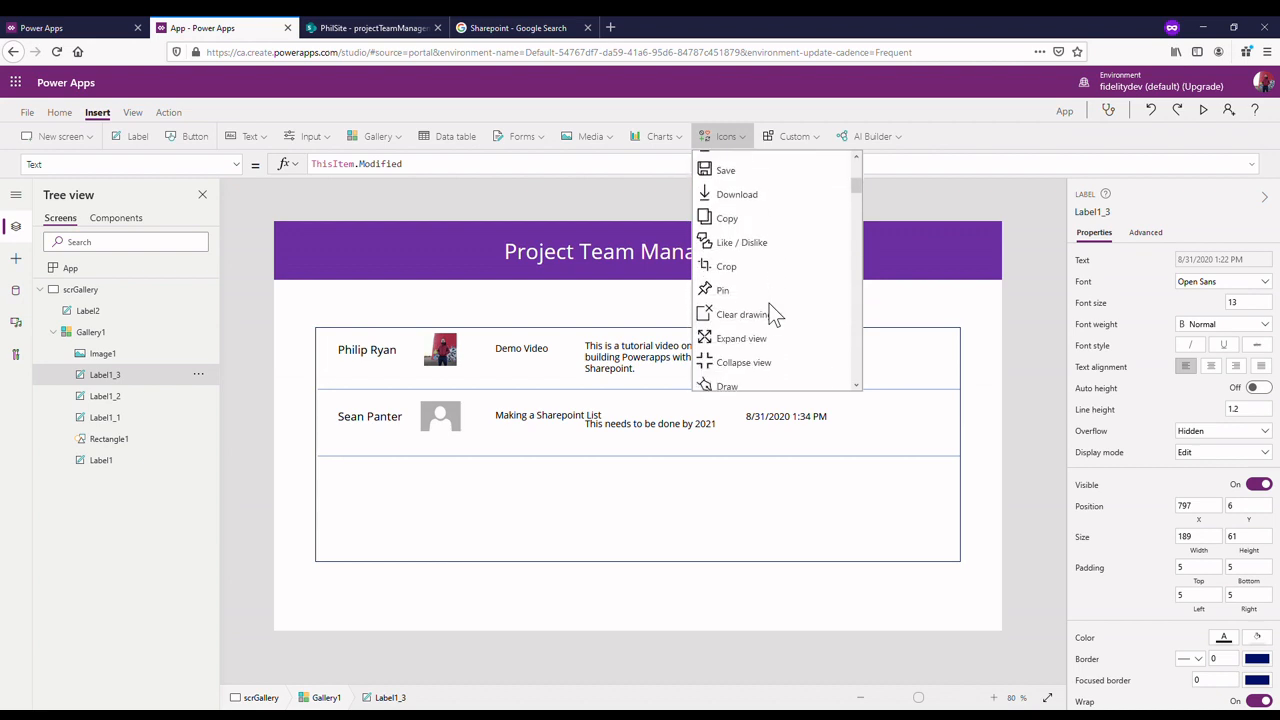
scroll(770, 300, down, 2)
click(769, 248)
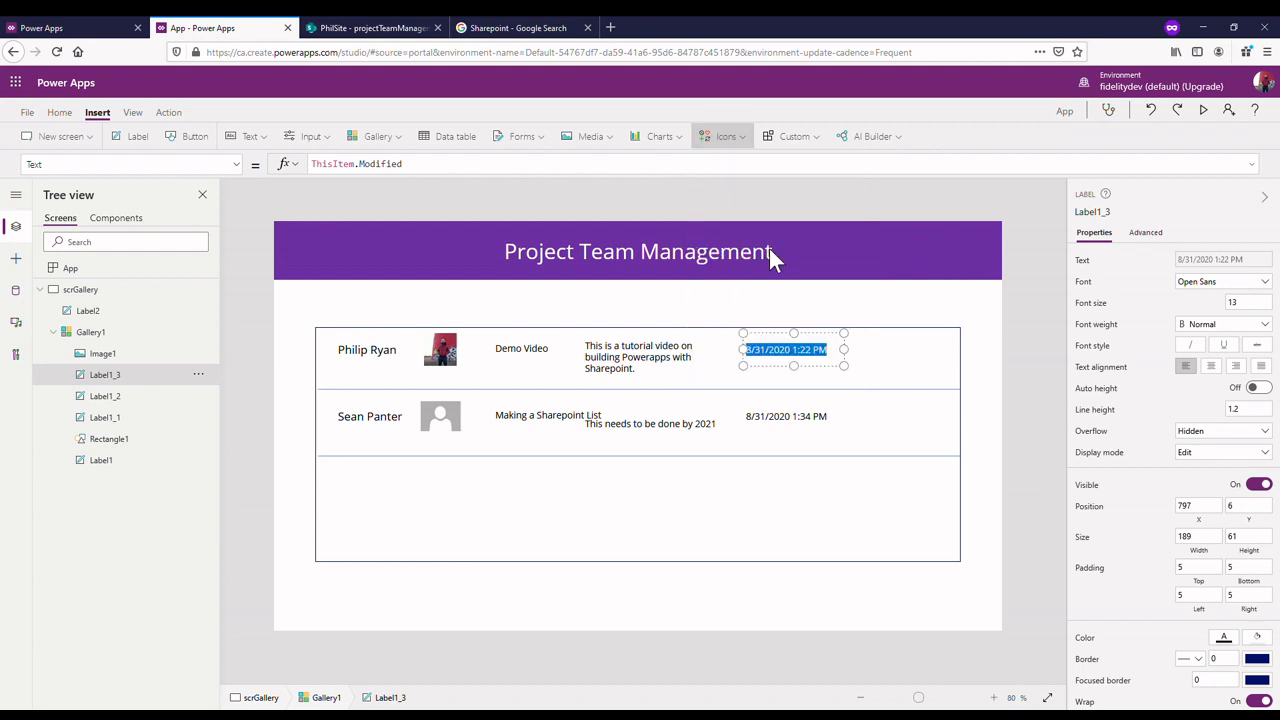
drag(356, 368, 945, 365)
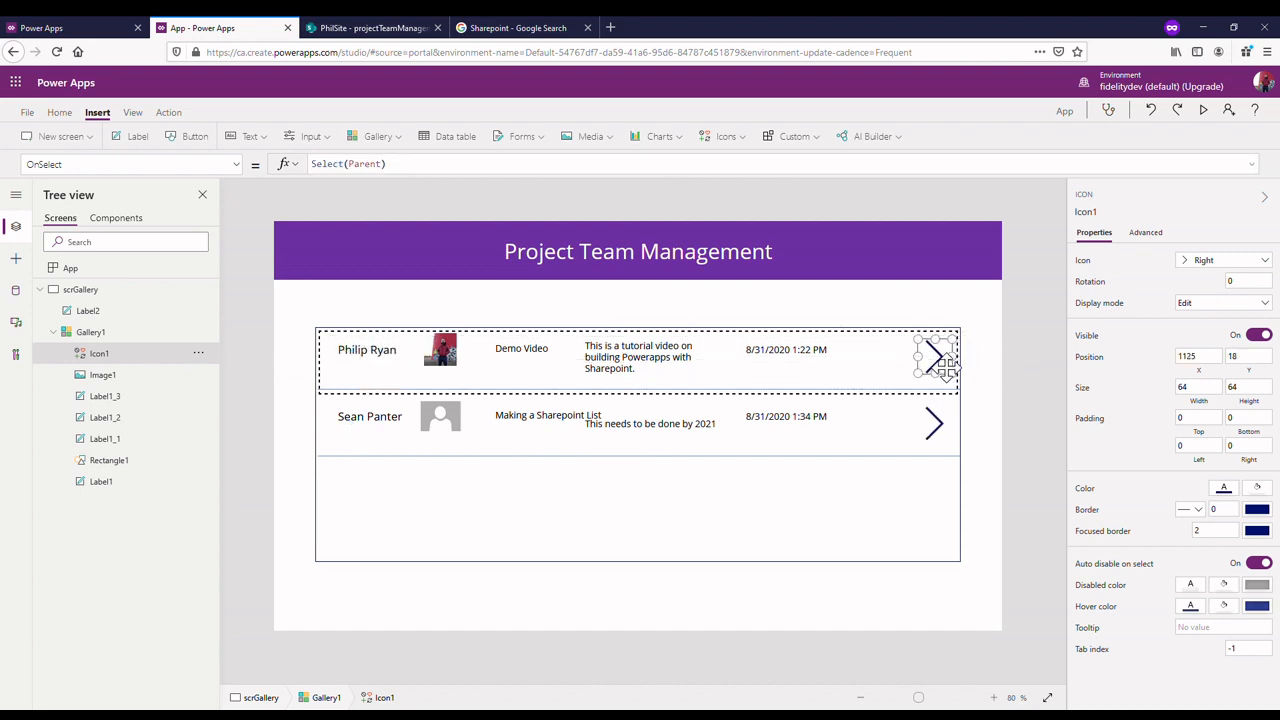
click(977, 402)
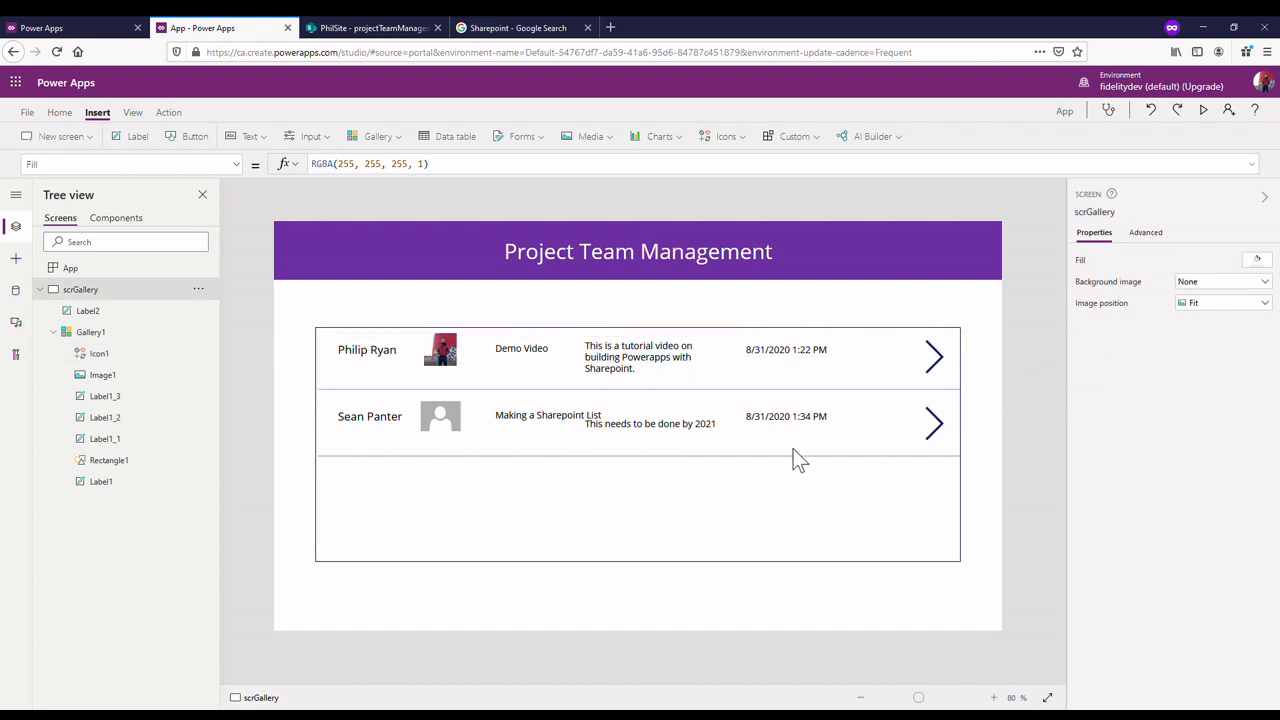
- Set the arrow icon's padding to 10 on all four sides and nudge it into place at the row's end
click(945, 365)
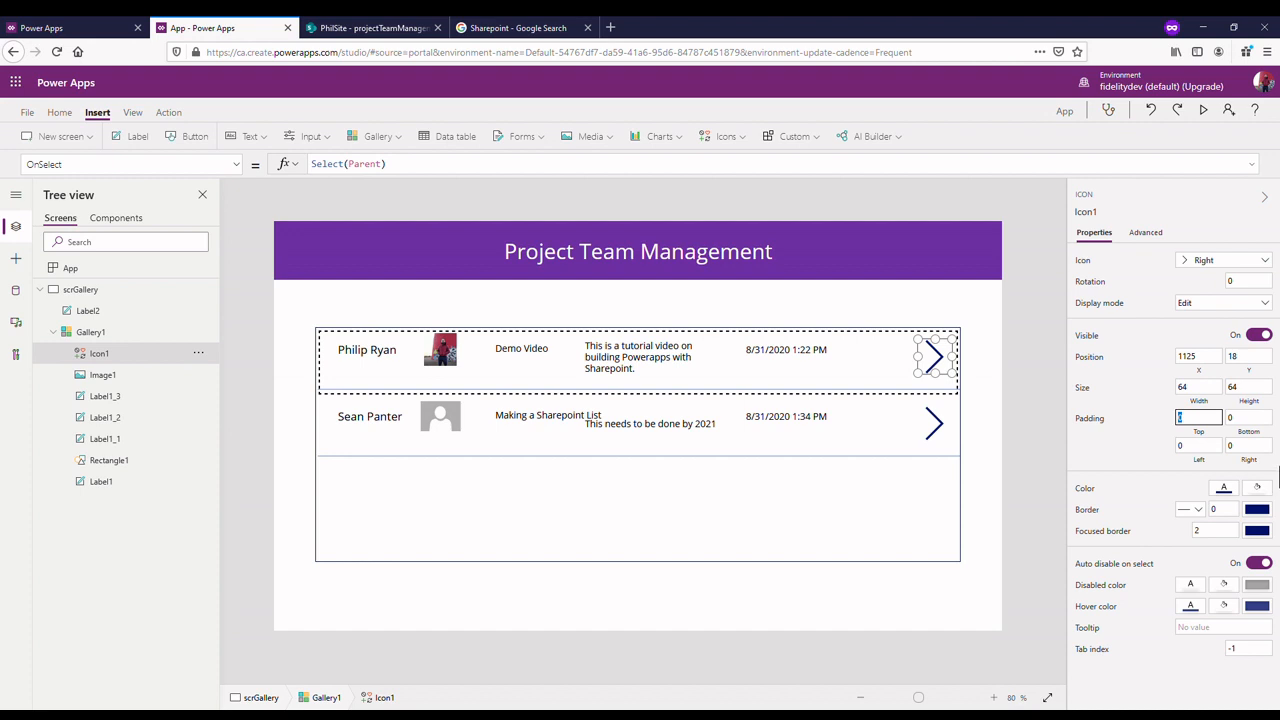
key(Tab)
key(Tab)
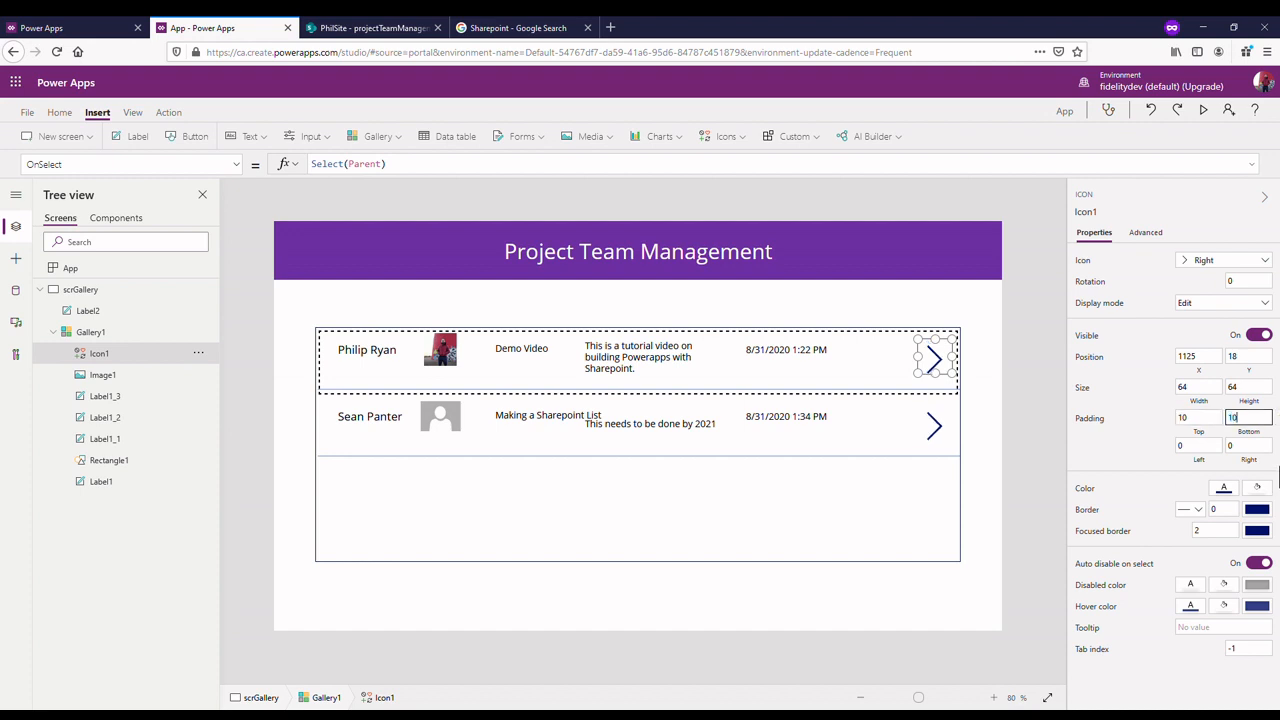
text(10)
key(Tab)
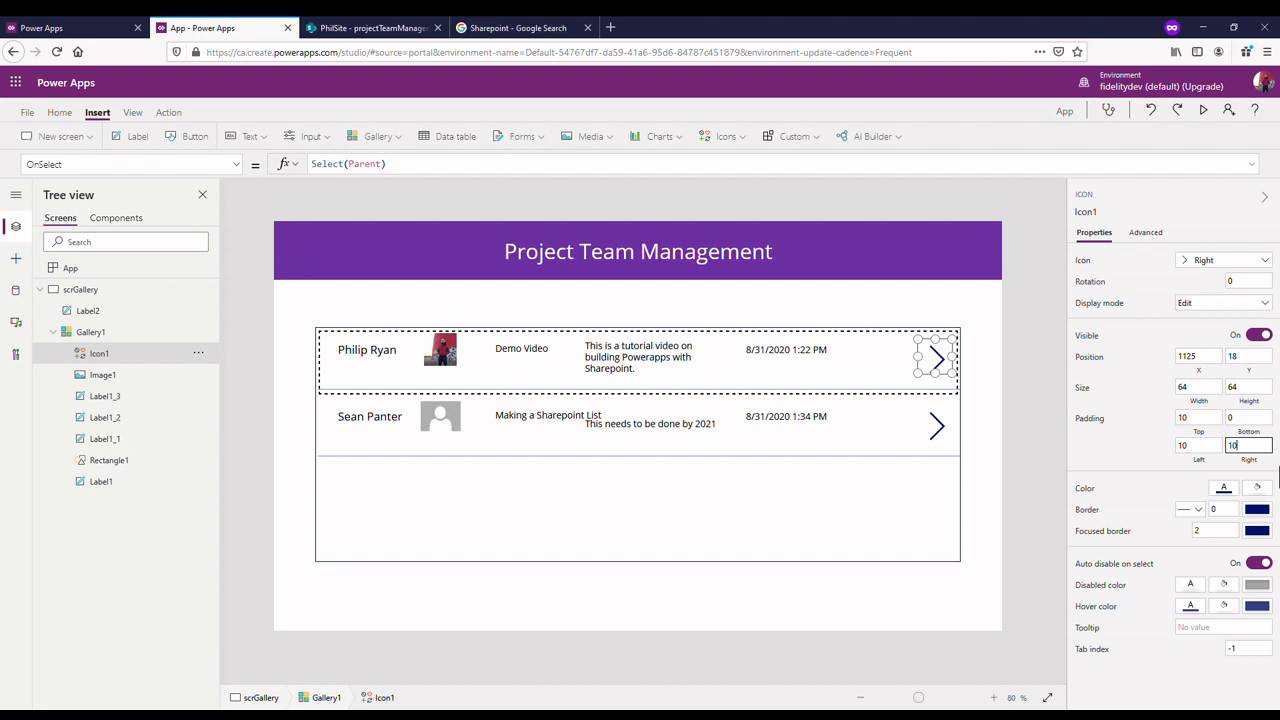
click(1229, 419)
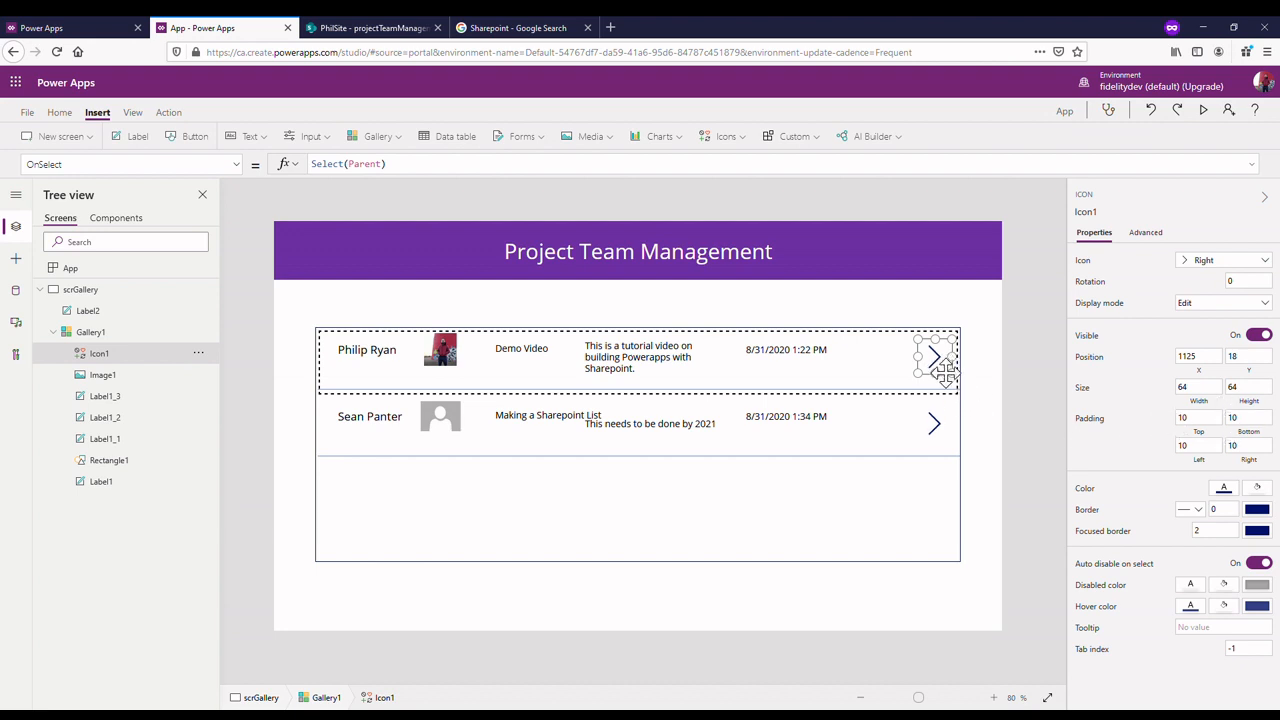
mouse_move(954, 358)
mouse_down()
mouse_move(948, 372)
mouse_move(935, 360)
mouse_move(942, 374)
mouse_up()
click(1013, 362)
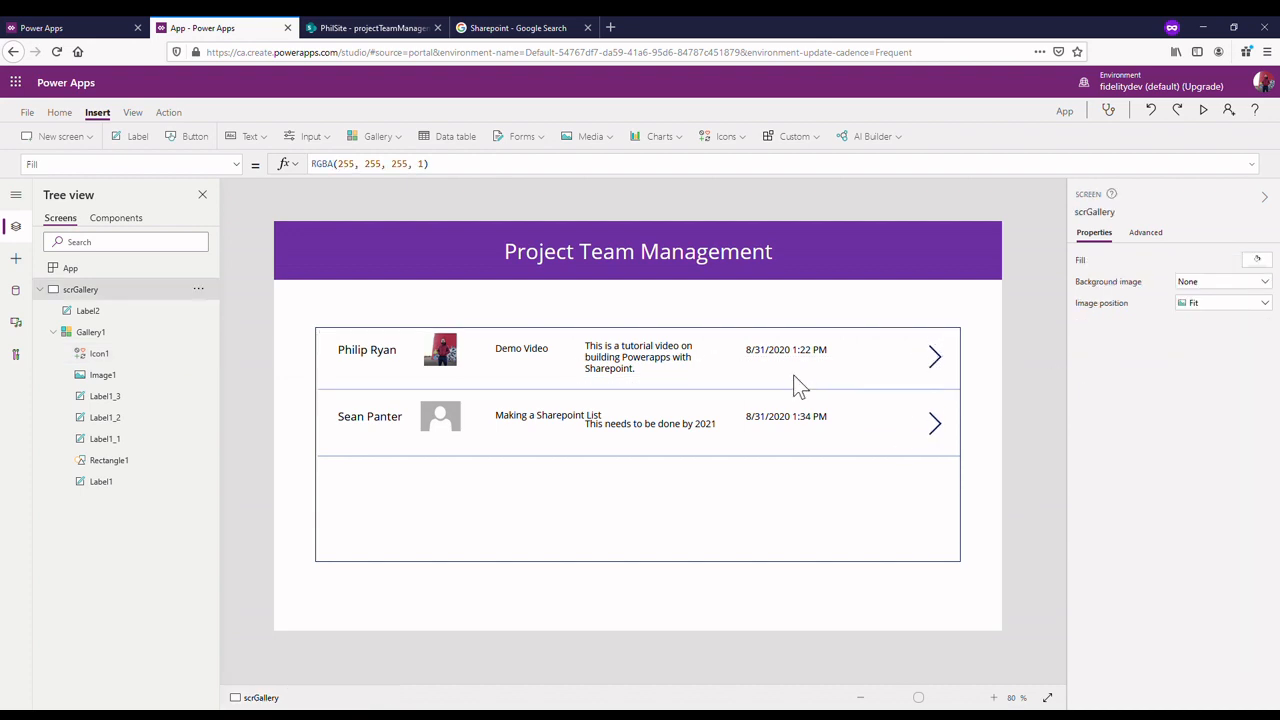
- Move the Modified date label closer to the arrow icon, at about X 915, Y 11
click(660, 368)
drag(786, 362, 878, 368)
double_click(845, 365)
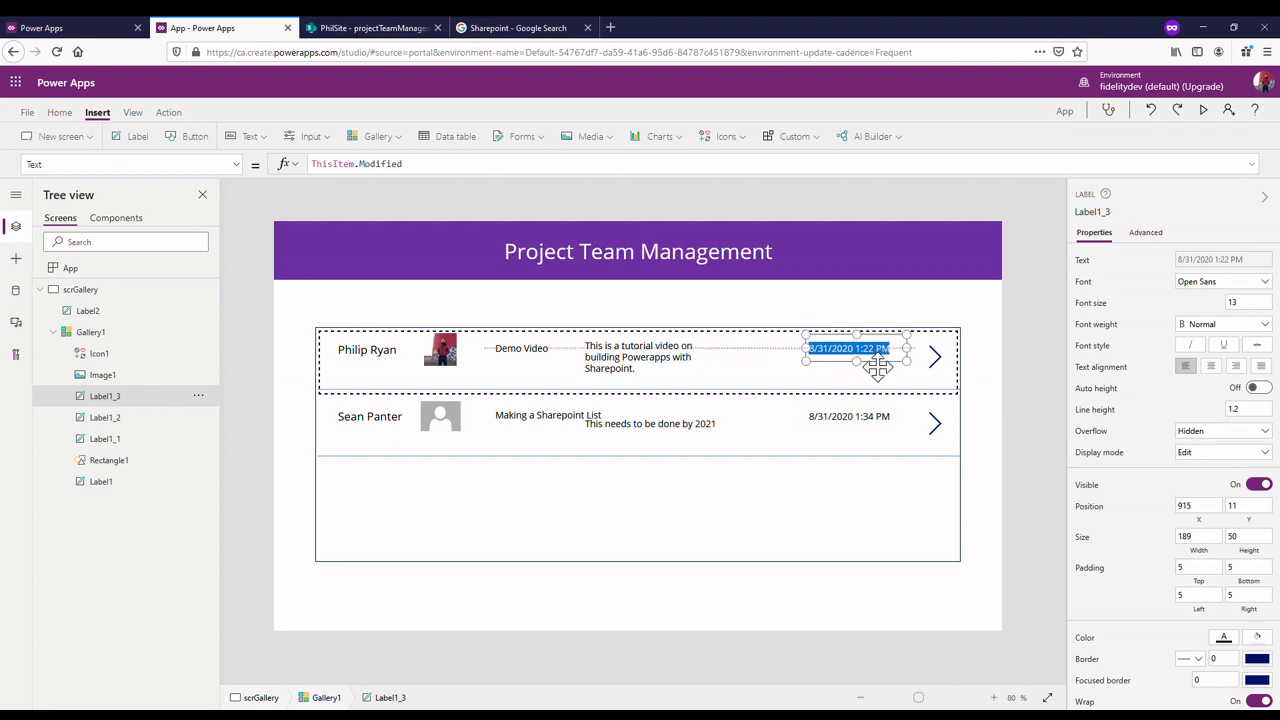
- Widen the Comment label to about 399 so it reaches the date label, and reduce its height
click(718, 366)
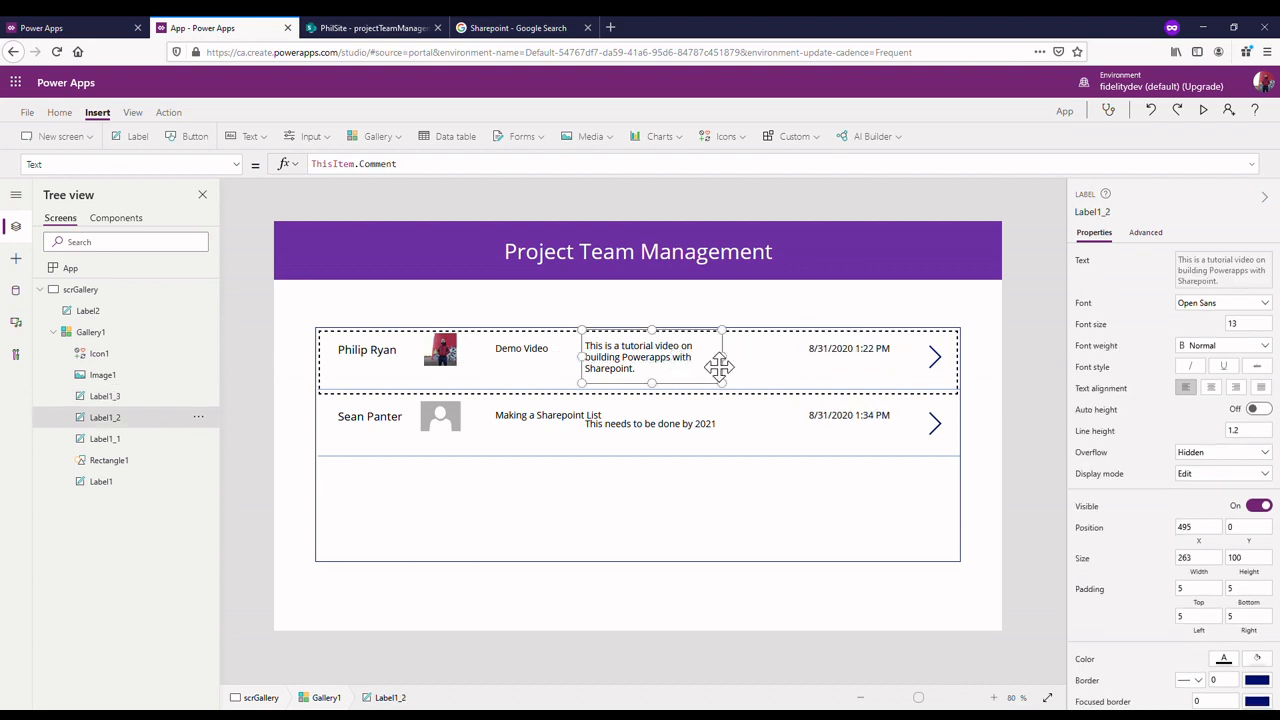
drag(737, 362, 803, 366)
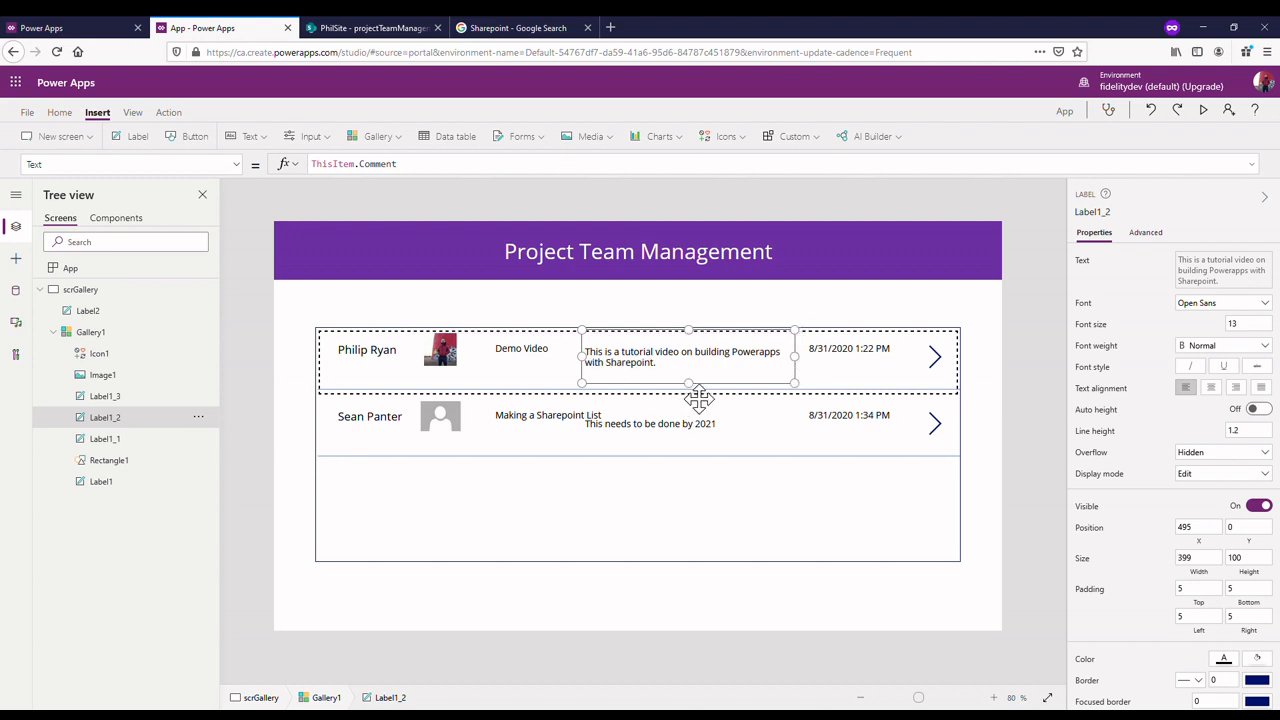
drag(690, 384, 691, 374)
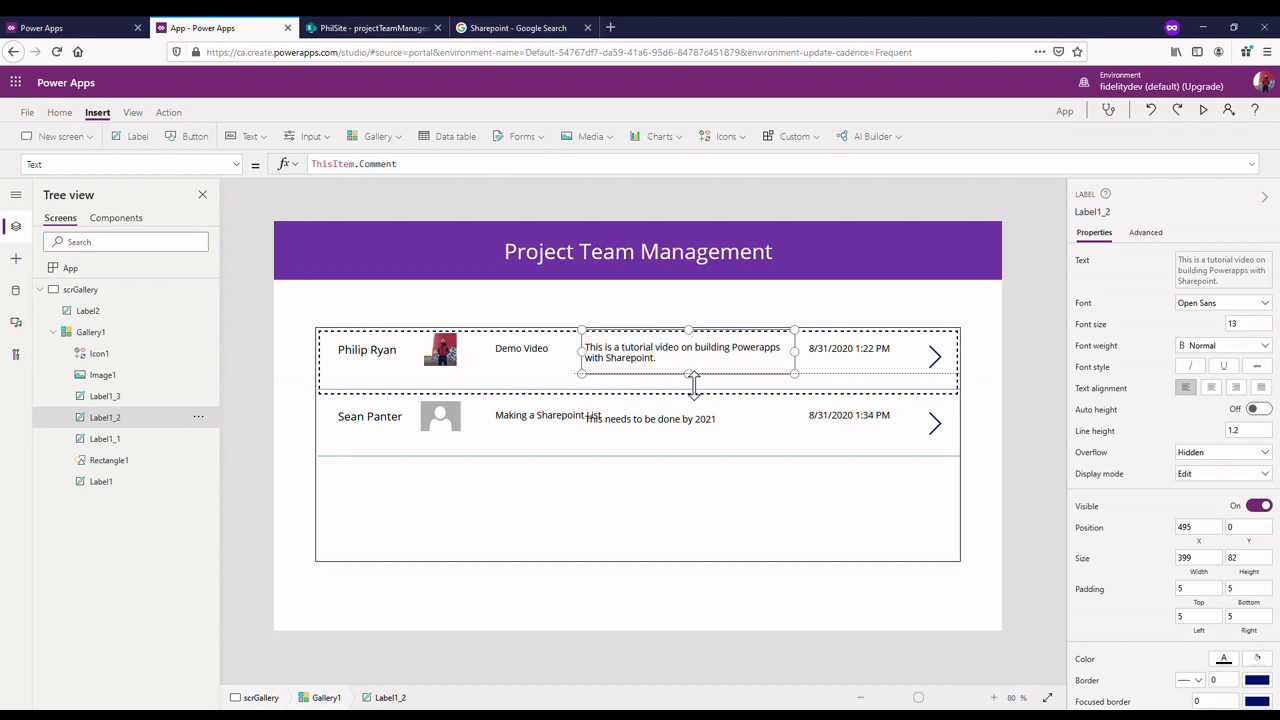
- Move the Project label left to about X 290 and narrow it so it ends before the Comment label
click(552, 364)
drag(547, 366, 526, 363)
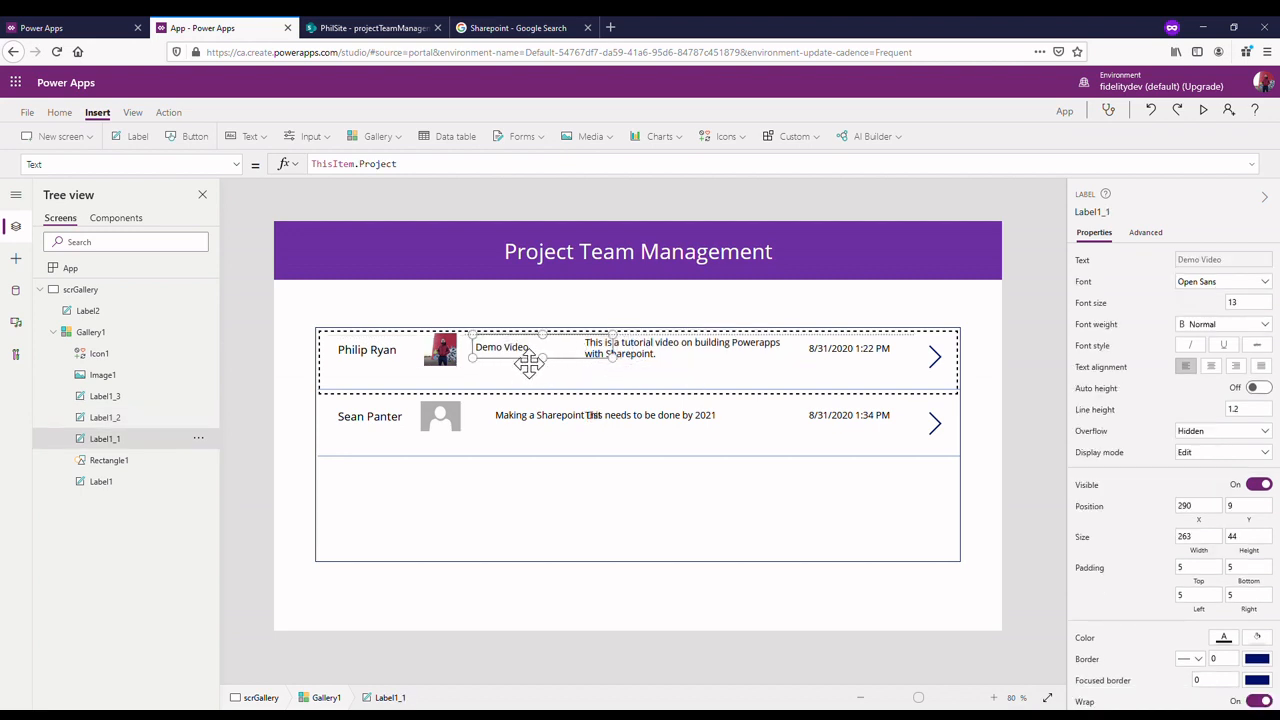
drag(619, 373, 532, 375)
- Rearrange the row so the employee picture comes first, at about X 17, Y 6, with the employee name label directly beside it
click(465, 350)
click(441, 366)
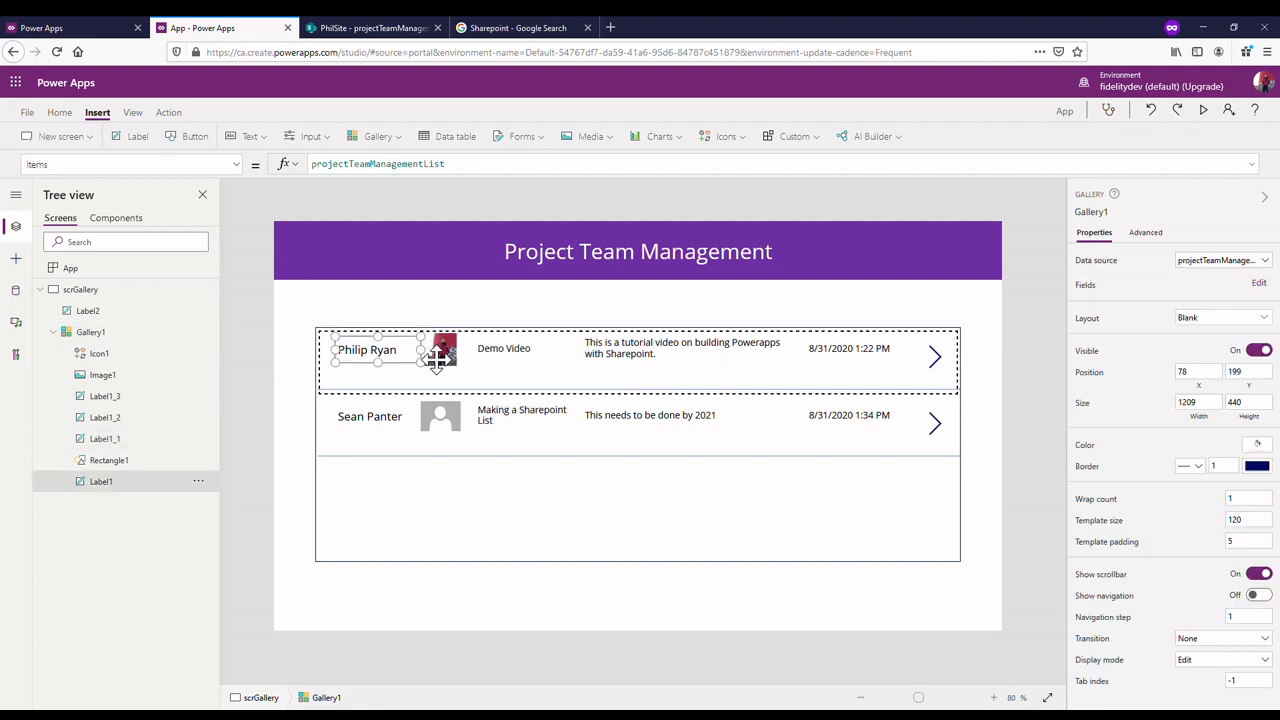
click(449, 360)
drag(450, 361, 372, 368)
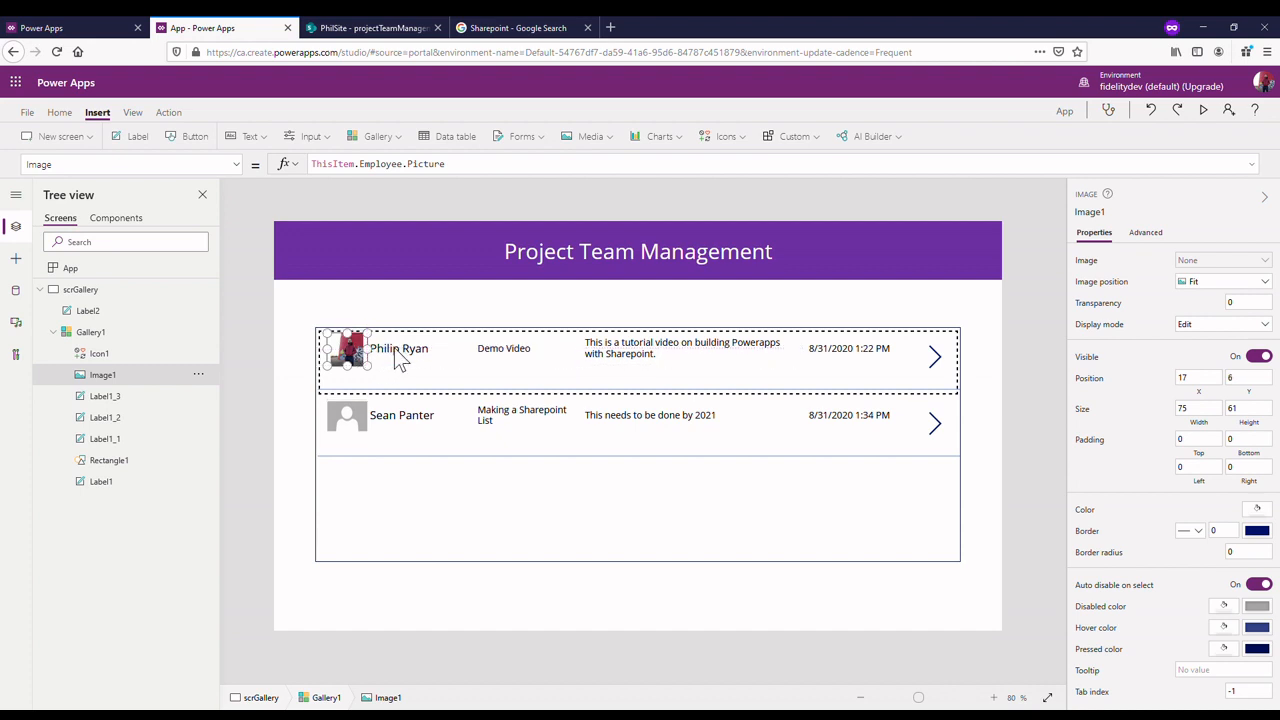
click(400, 356)
click(1000, 365)
- Raise the gallery's separator line to Y 81 and reduce the gallery's template size to 90
click(711, 379)
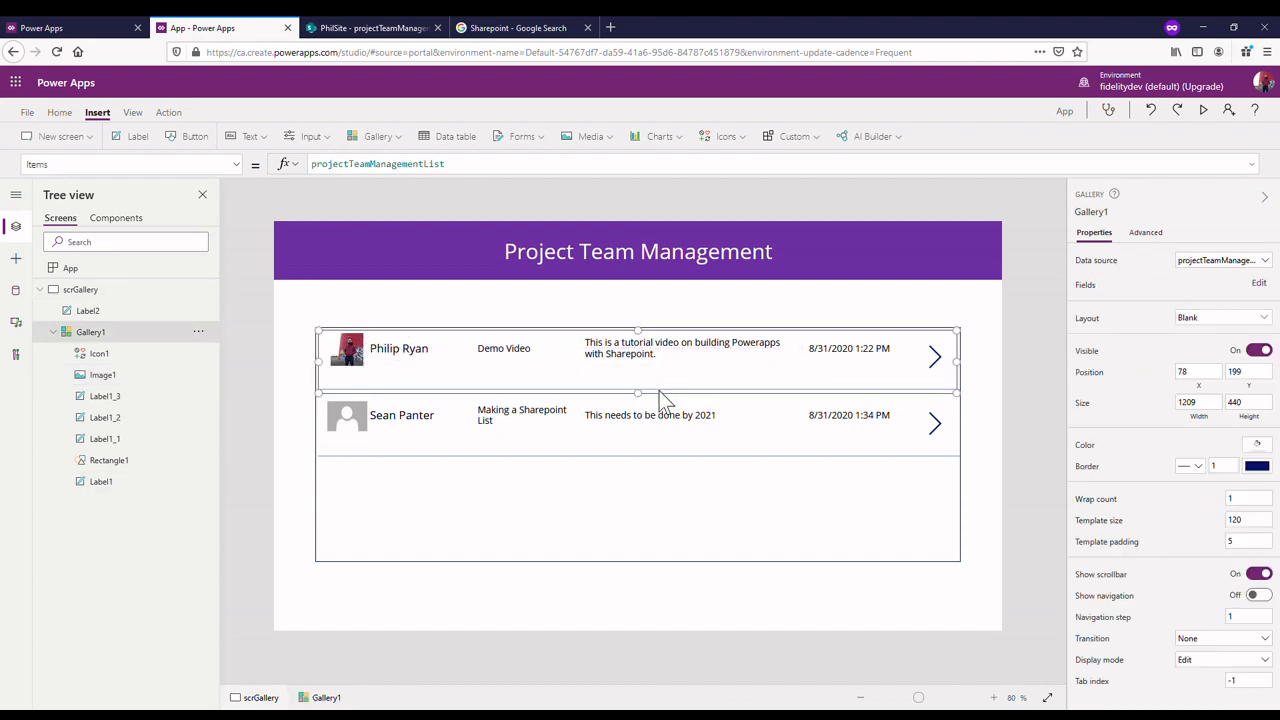
click(122, 461)
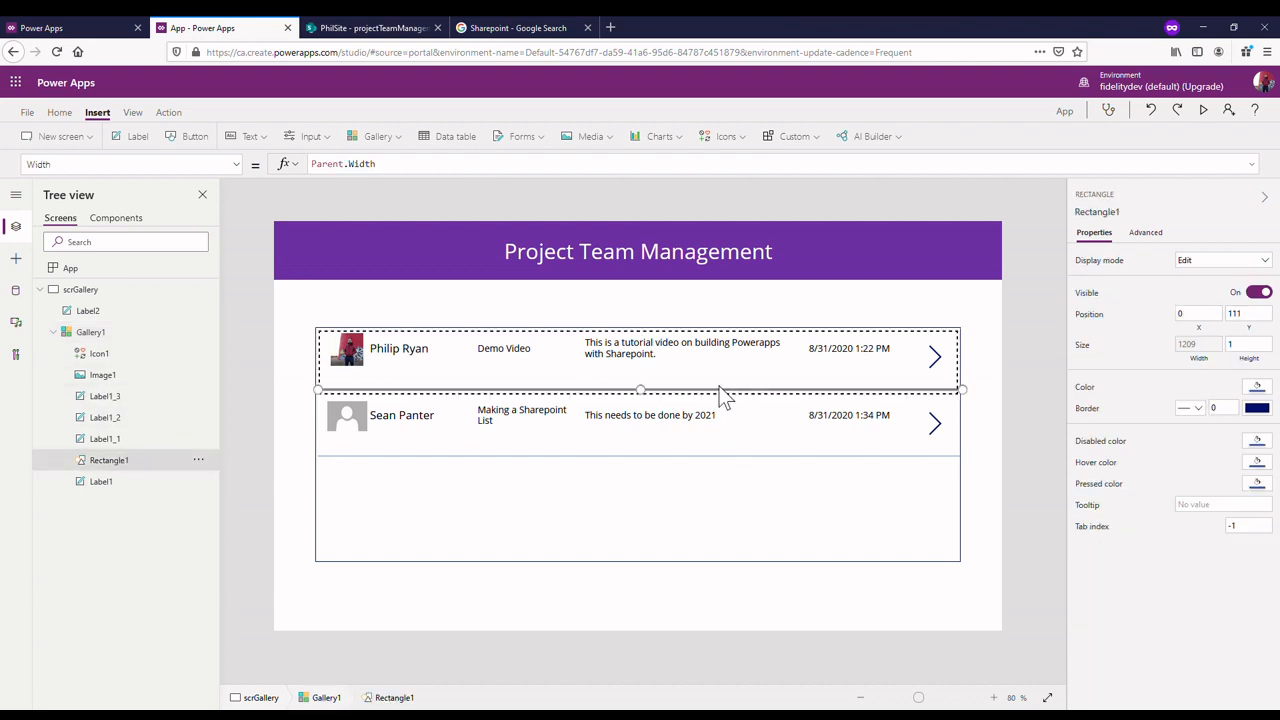
drag(734, 400, 734, 389)
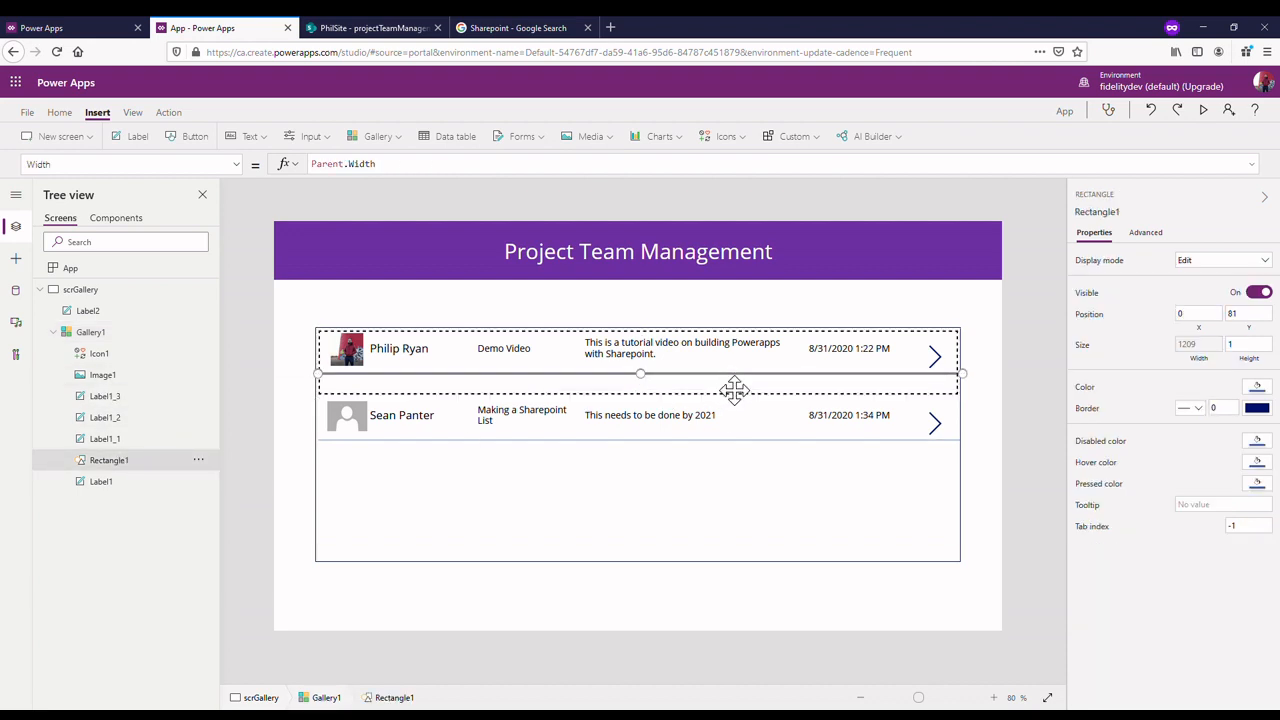
click(657, 405)
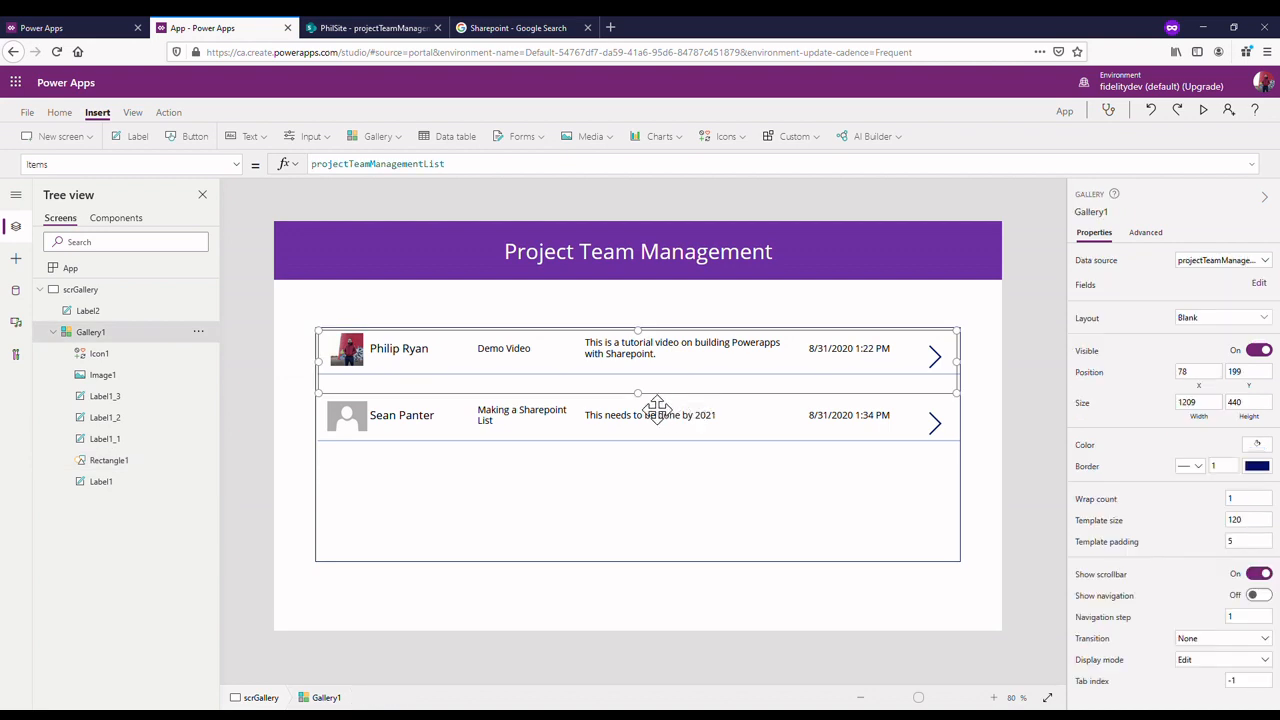
drag(640, 400, 640, 380)
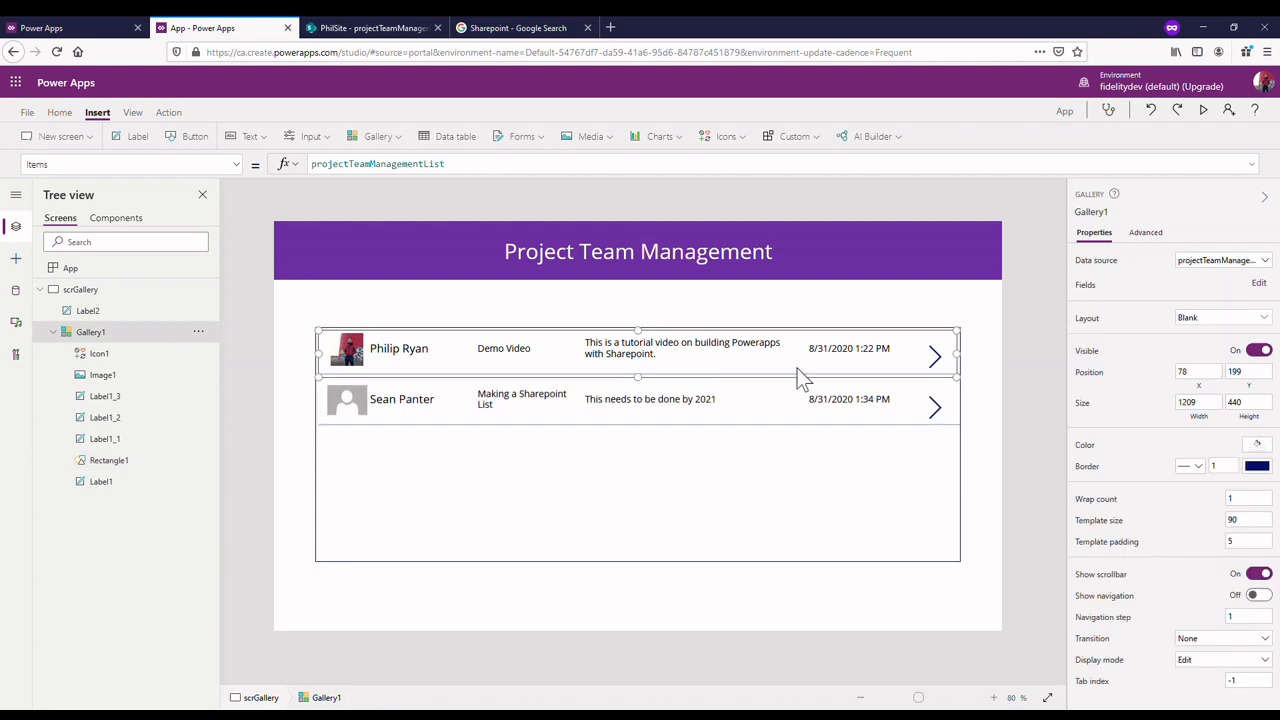
- Move the arrow icon up slightly so it sits vertically centred in the shortened gallery row
click(981, 358)
click(948, 360)
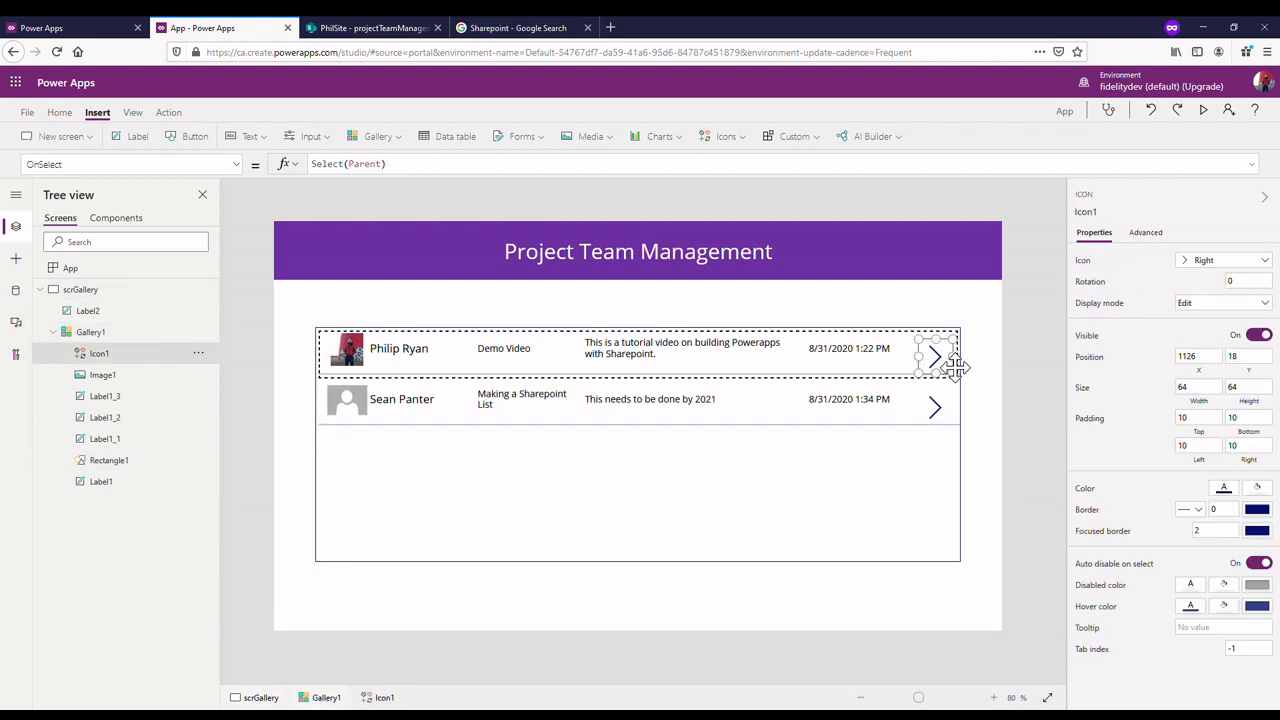
click(1005, 350)
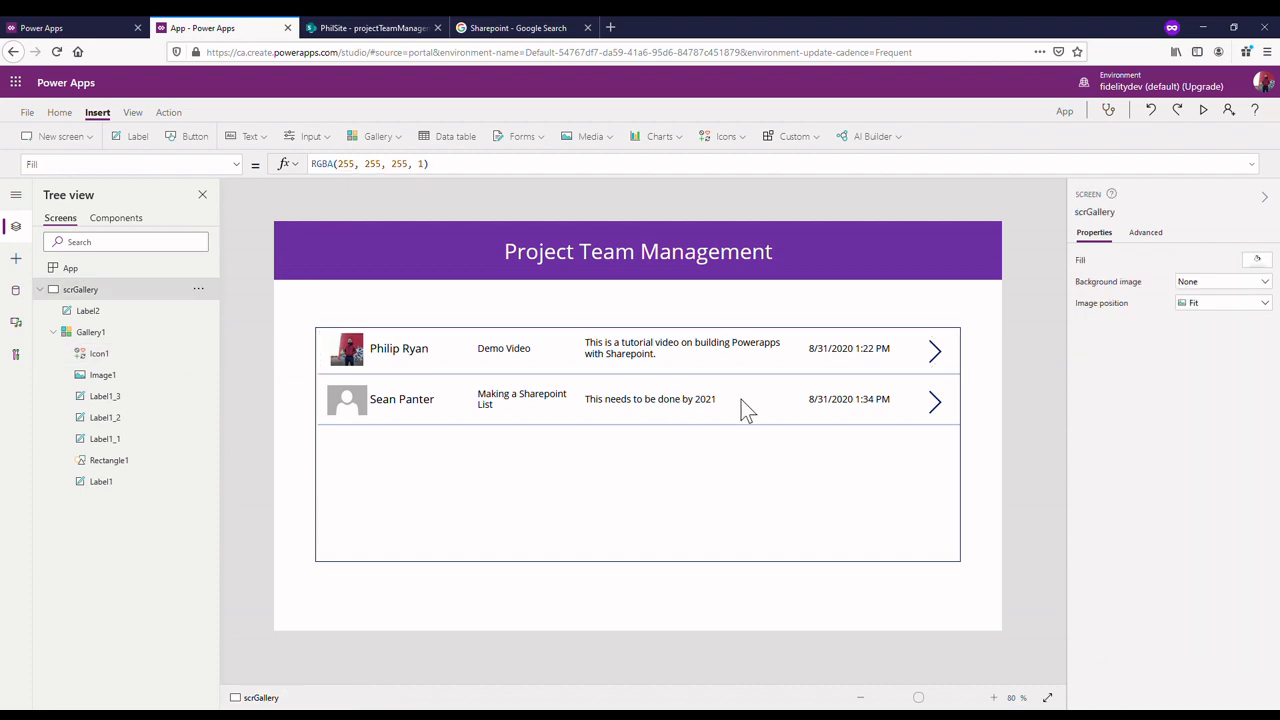
- Set the font weight of the employee name label in the gallery to Bold
click(418, 356)
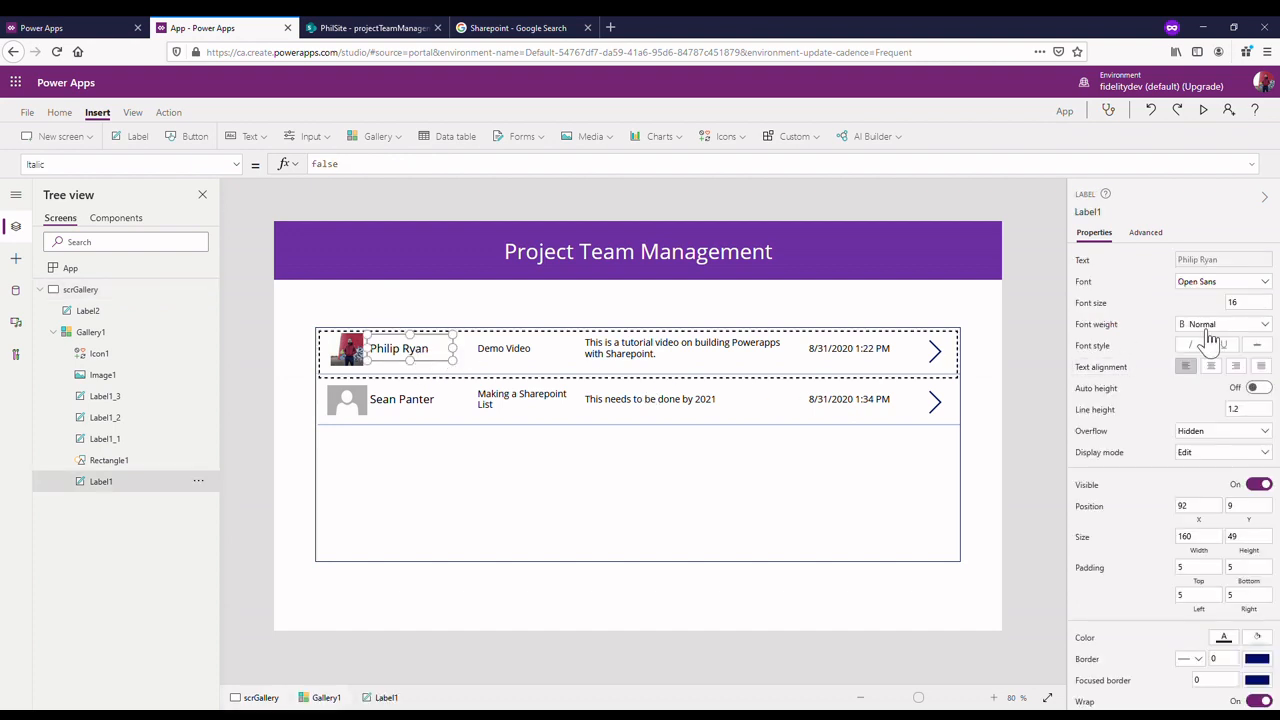
click(1247, 326)
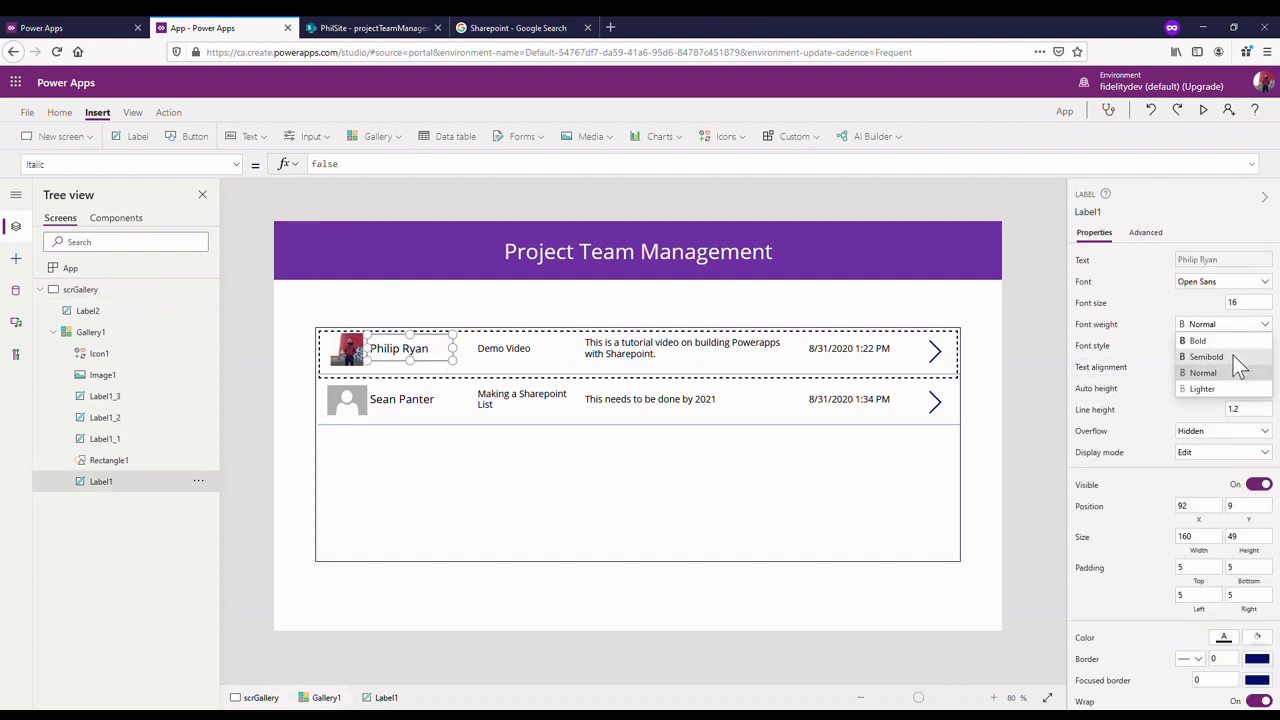
click(1208, 340)
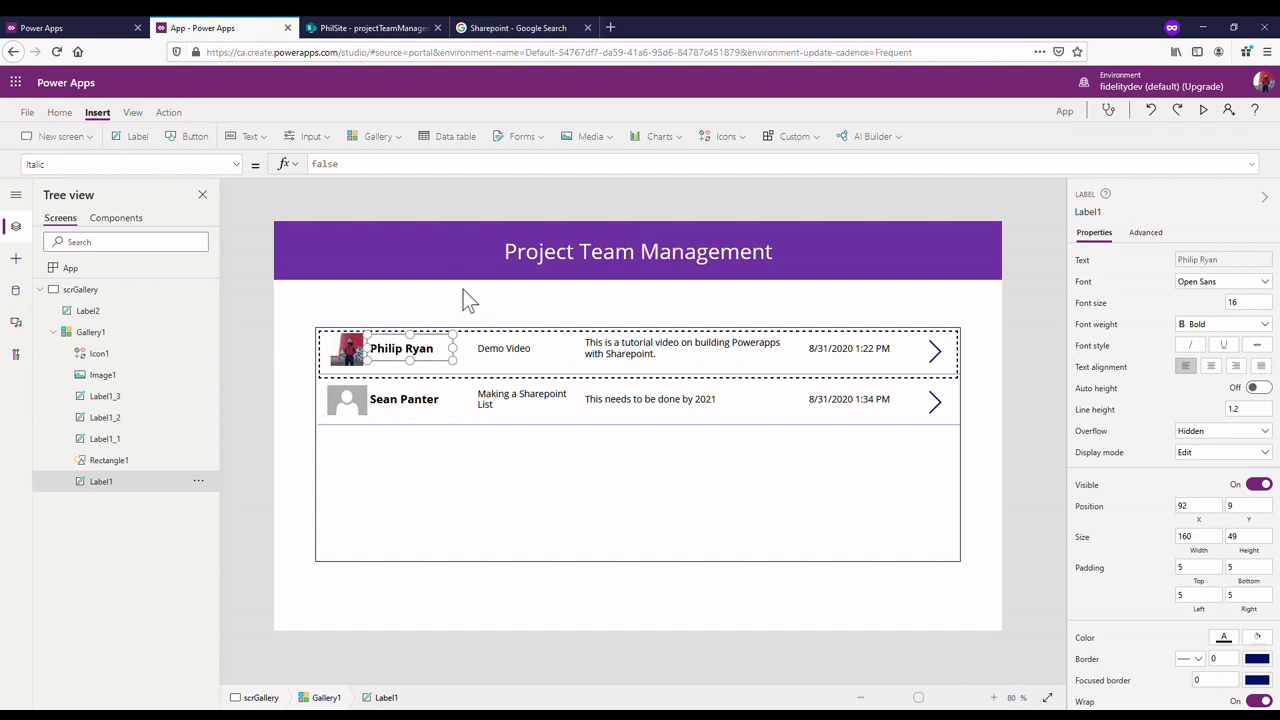
click(441, 324)
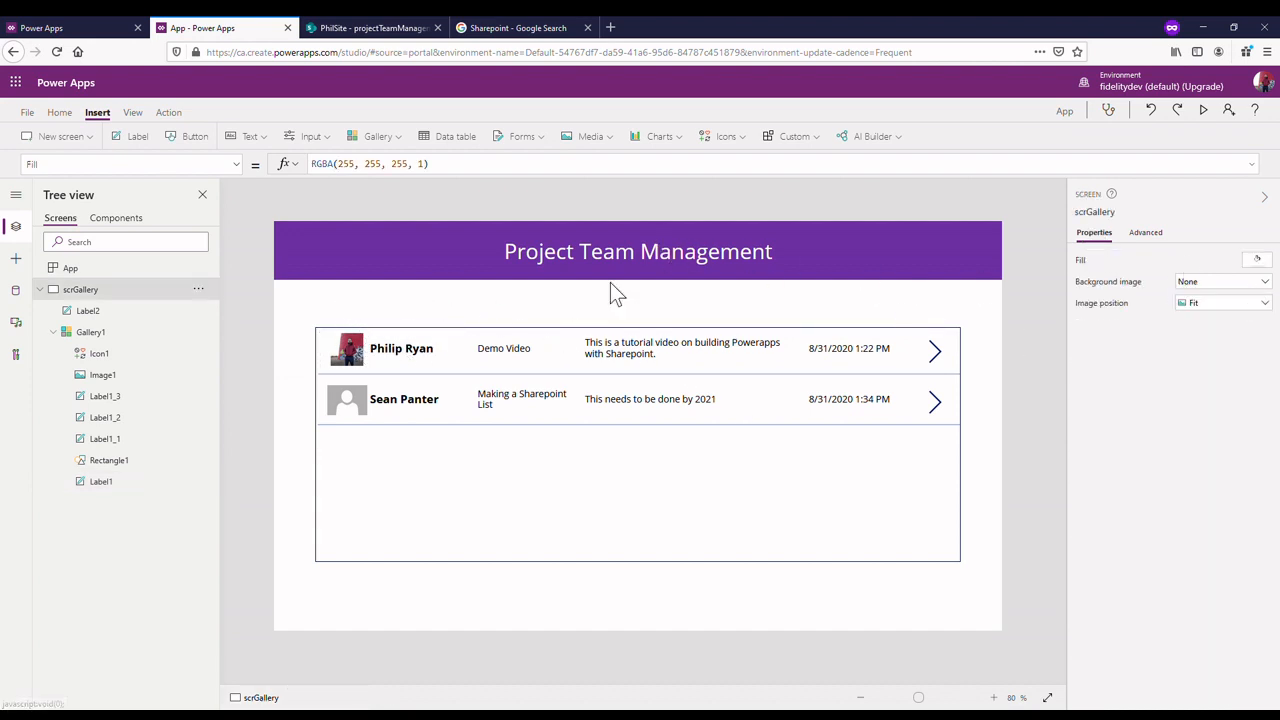
- Add a label reading "Name" above the employee name column, at about X 172, Y 159
click(148, 140)
drag(359, 265, 430, 325)
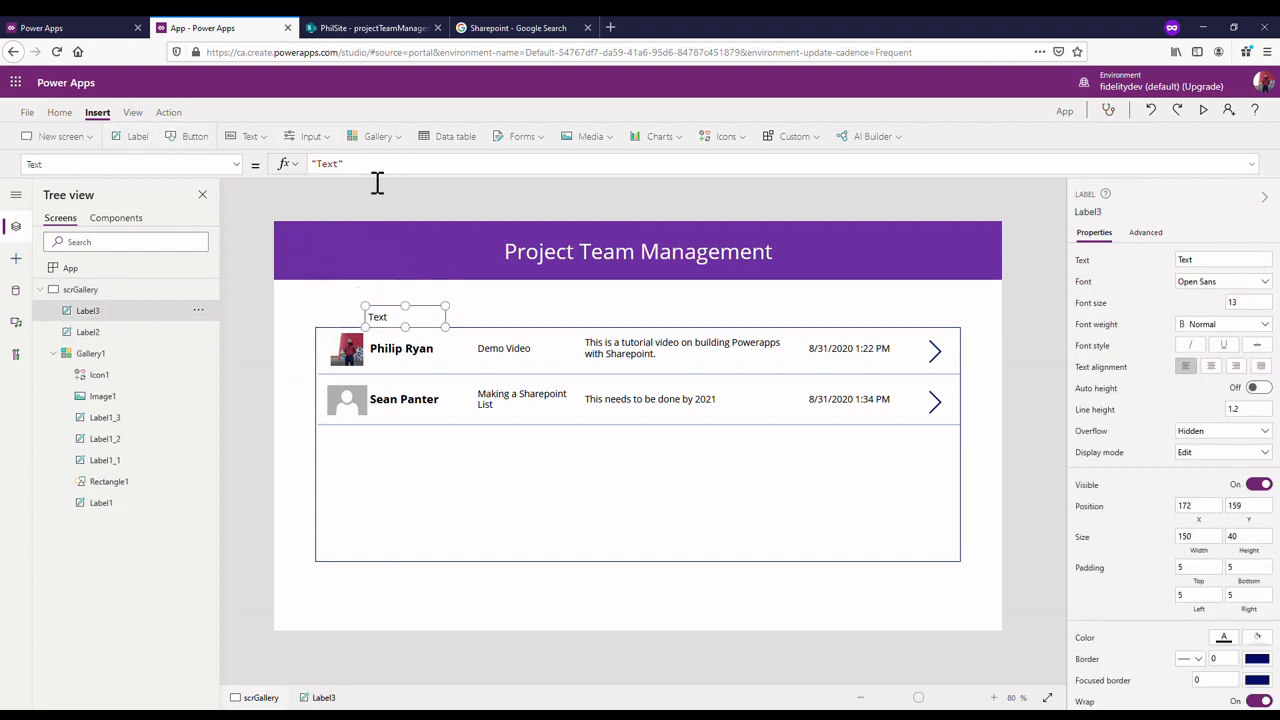
click(350, 170)
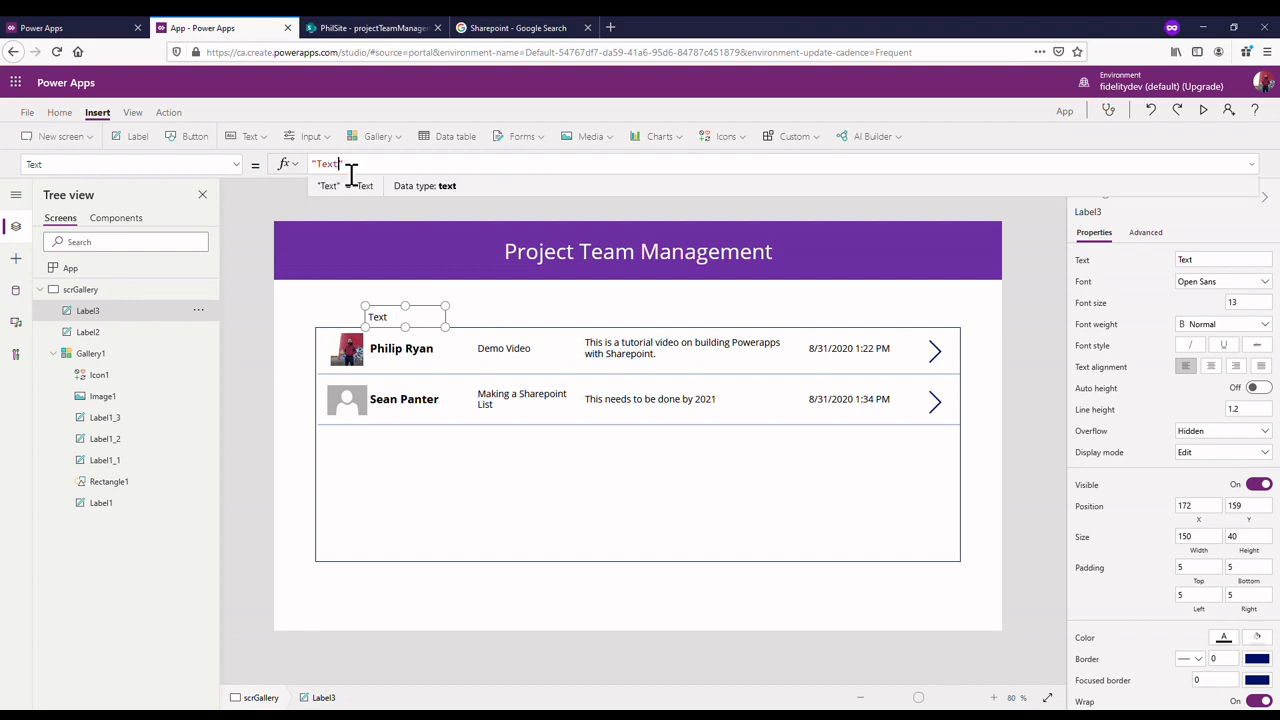
text(Name)
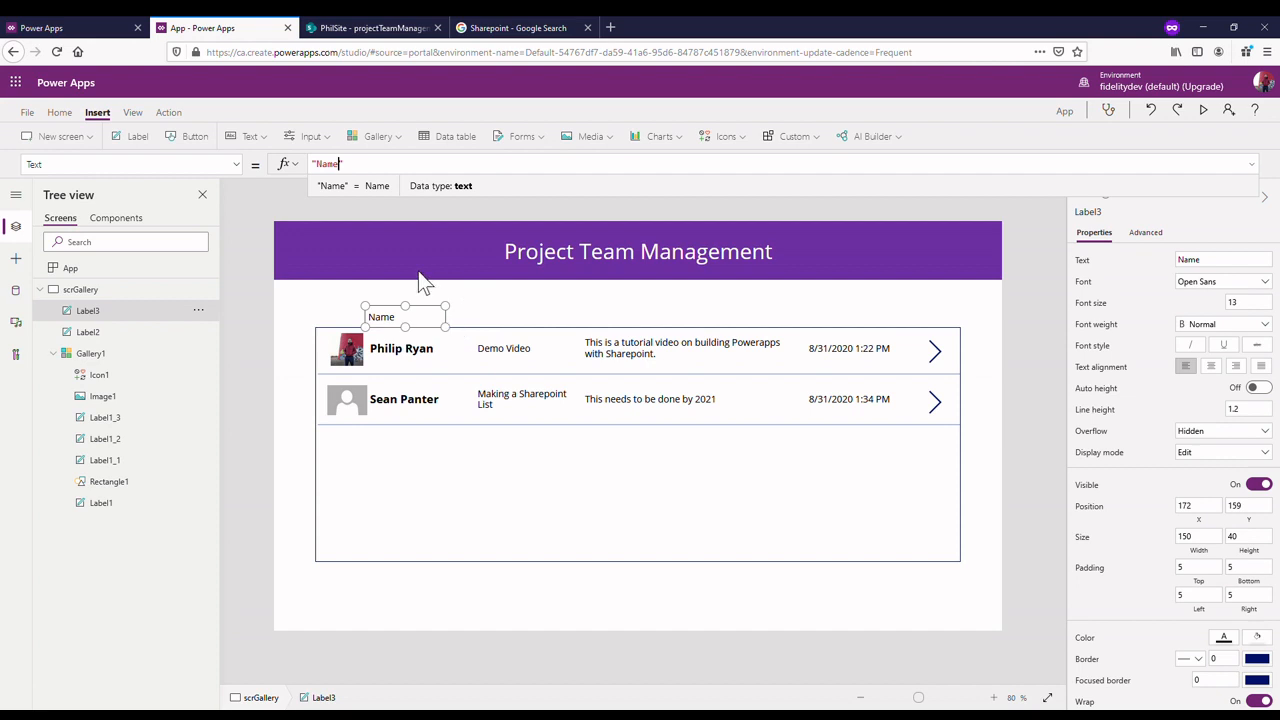
- Duplicate the Name header above the project column at about X 380, Y 159, and change its text to "Project"
click(432, 322)
key(ctrl+c)
key(ctrl+v)
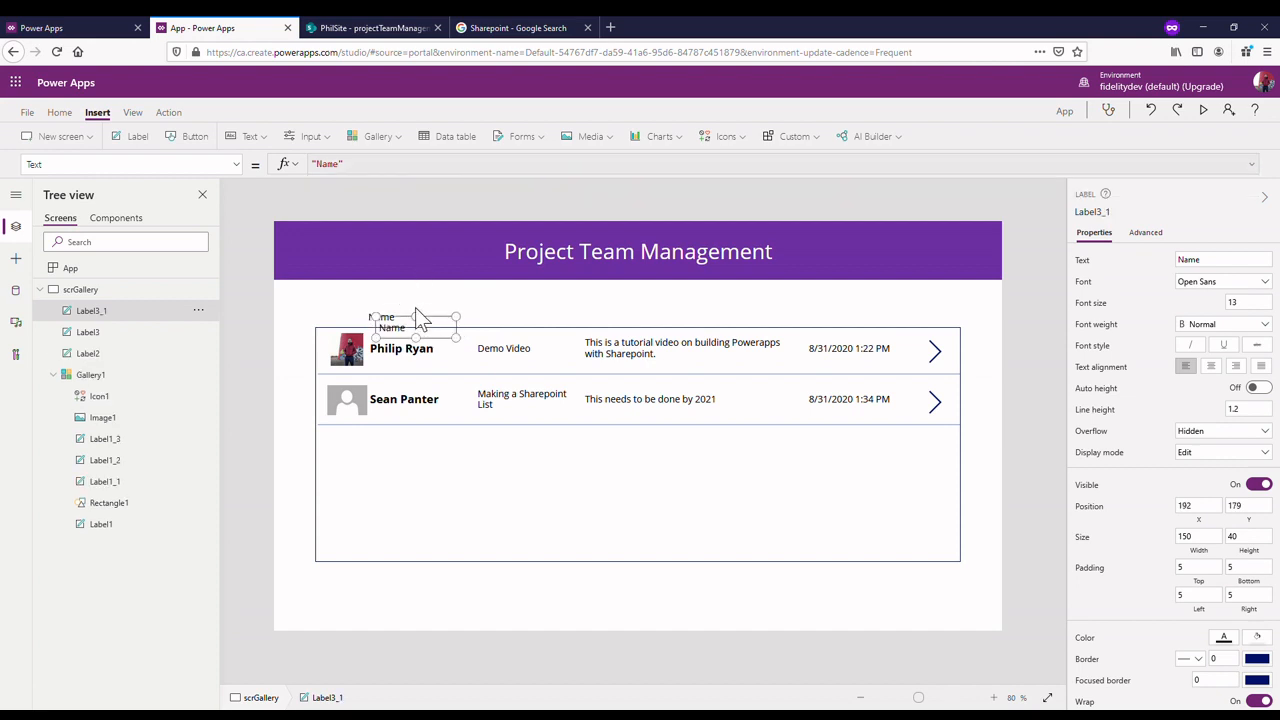
drag(418, 318, 517, 334)
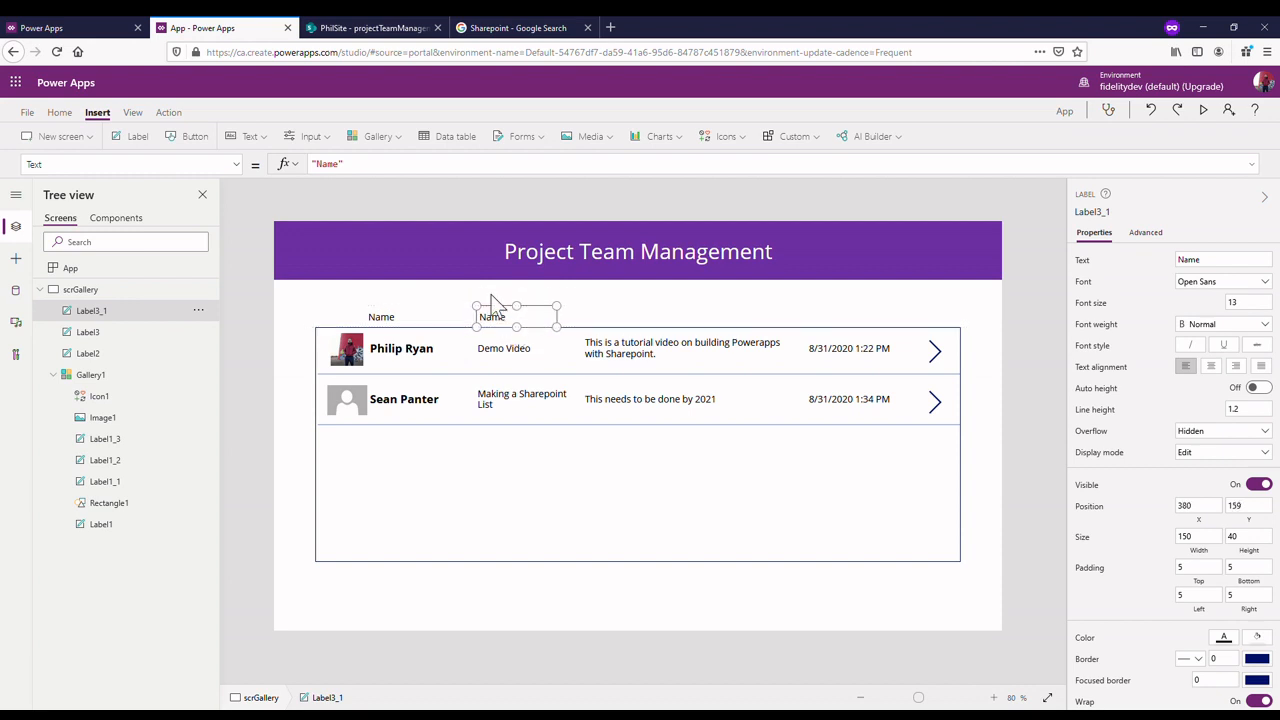
double_click(330, 175)
text(P)
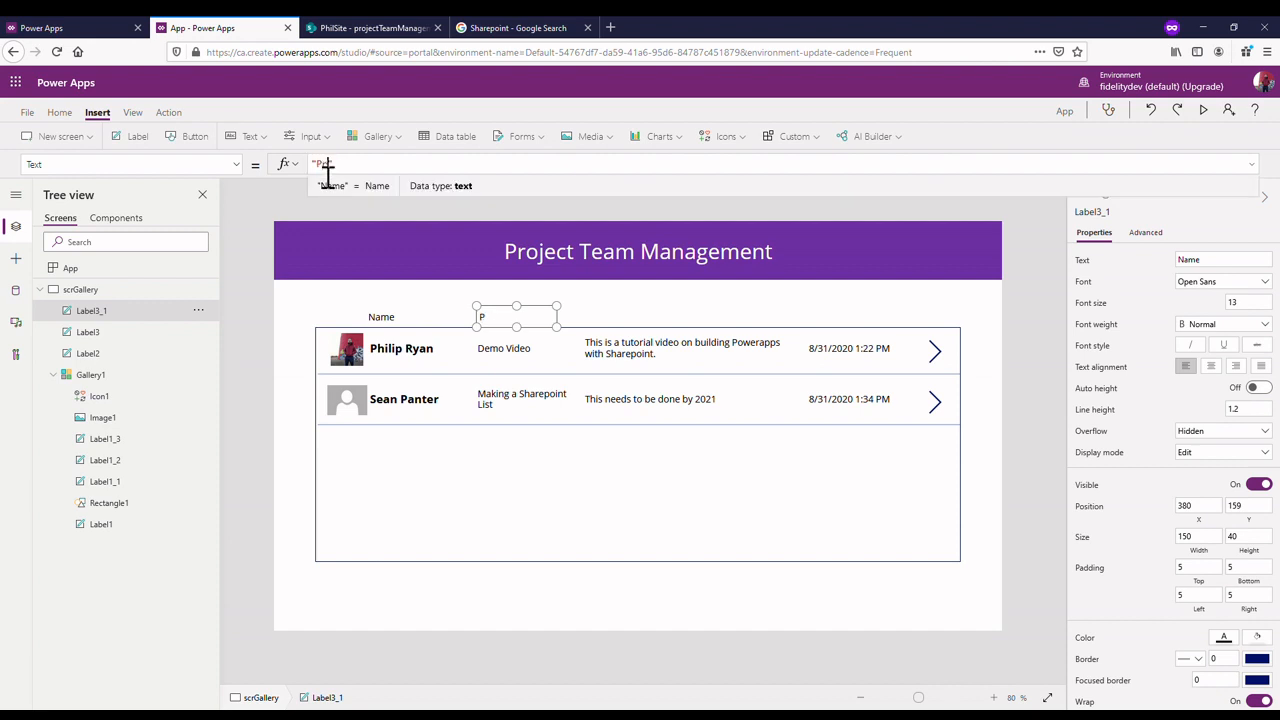
text(roject)
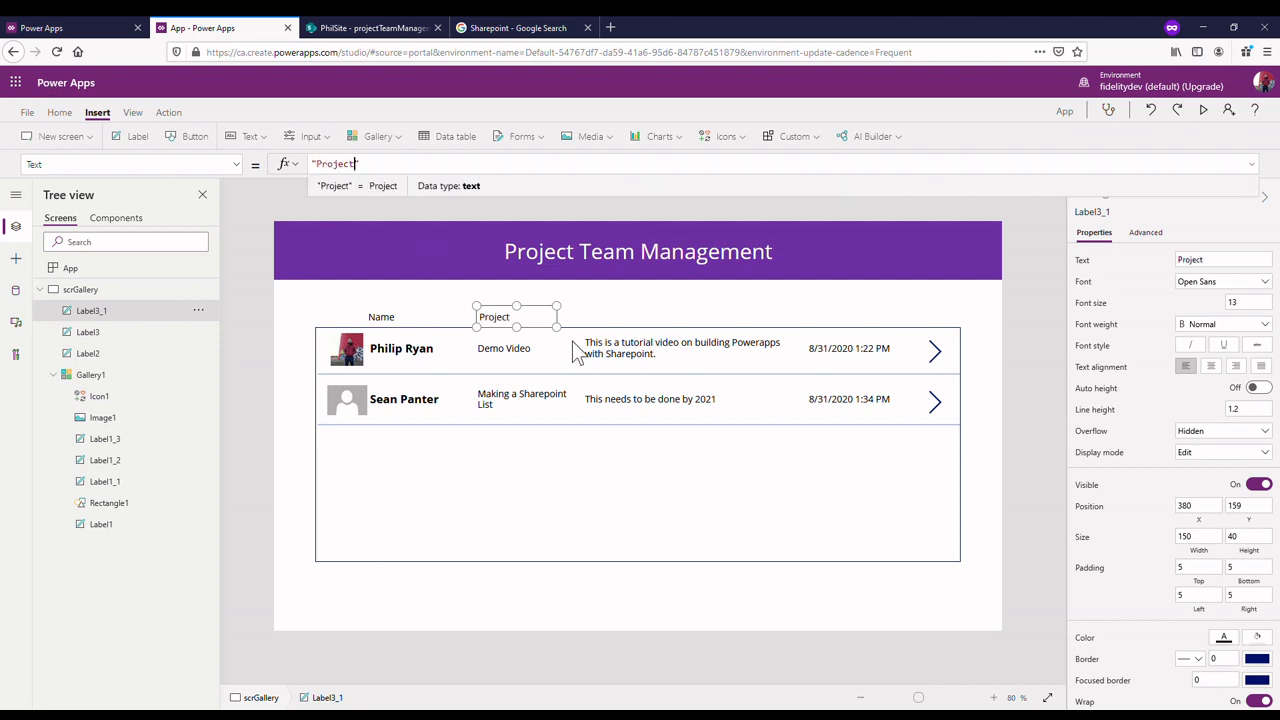
- Duplicate the Project header above the comment column at about X 581, Y 159, and change its text to "Comments"
click(537, 325)
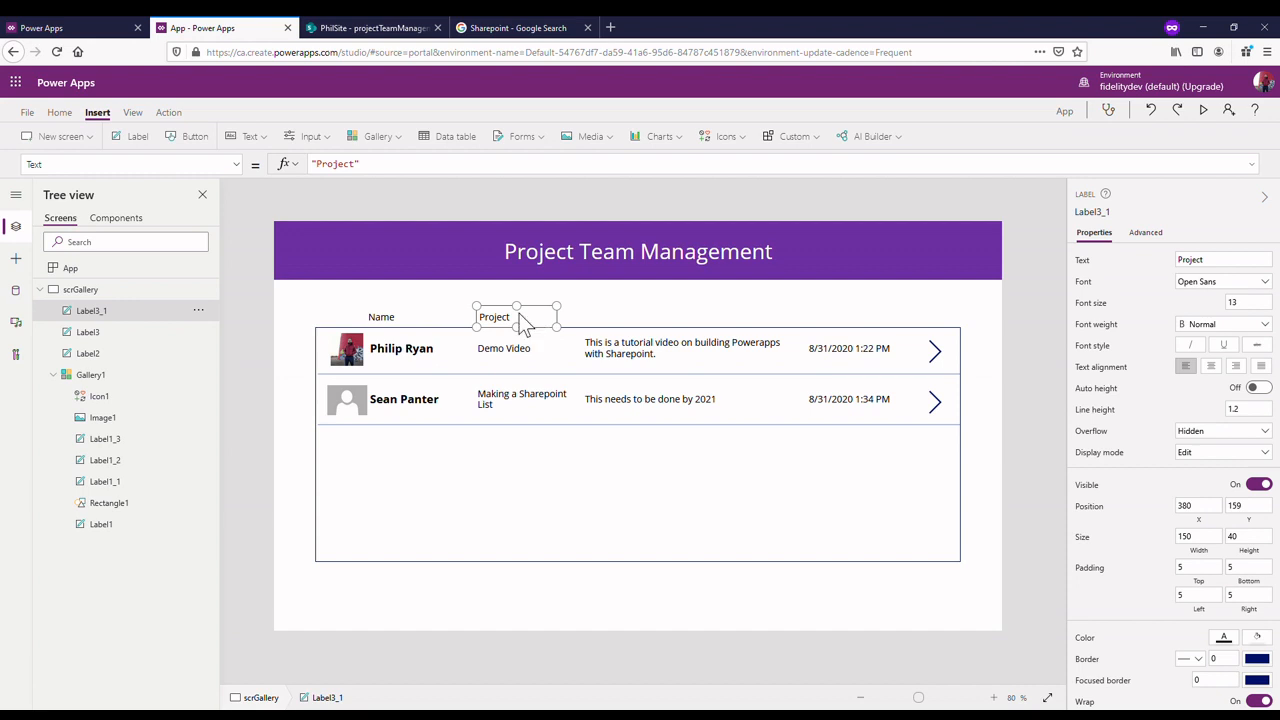
key(ctrl+c)
key(ctrl+v)
drag(520, 320, 630, 333)
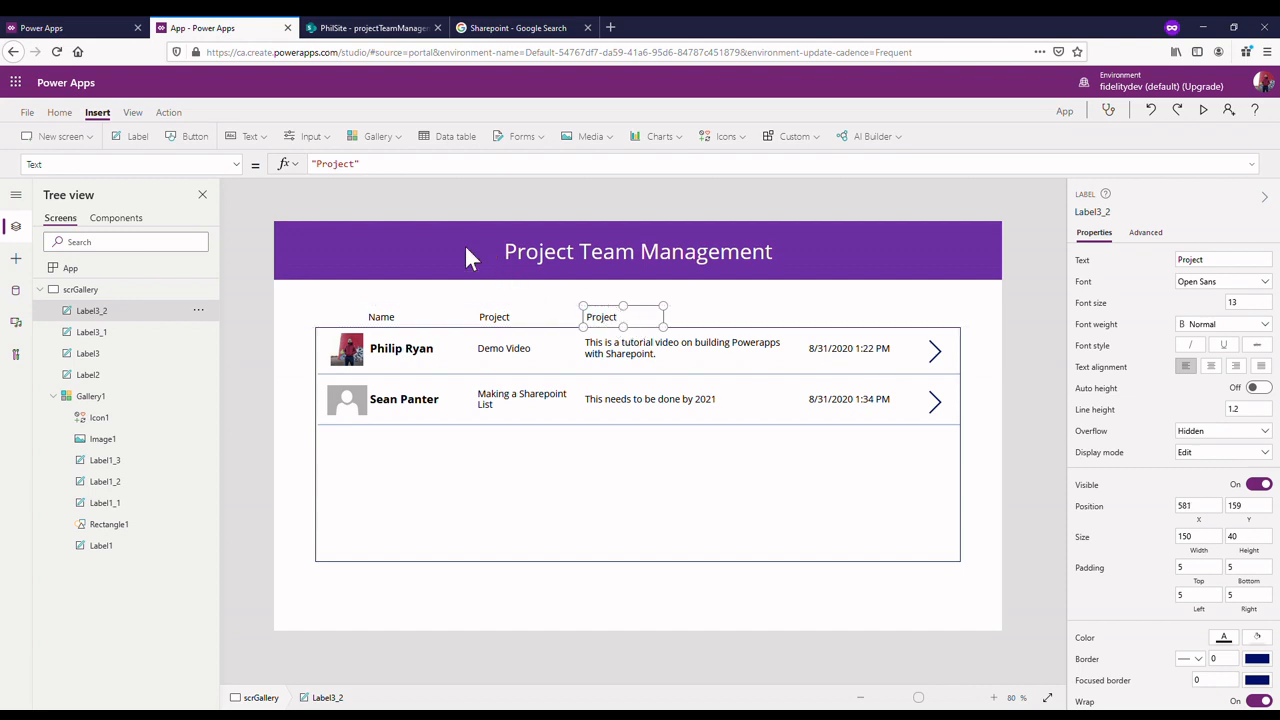
double_click(333, 184)
text(Comments)
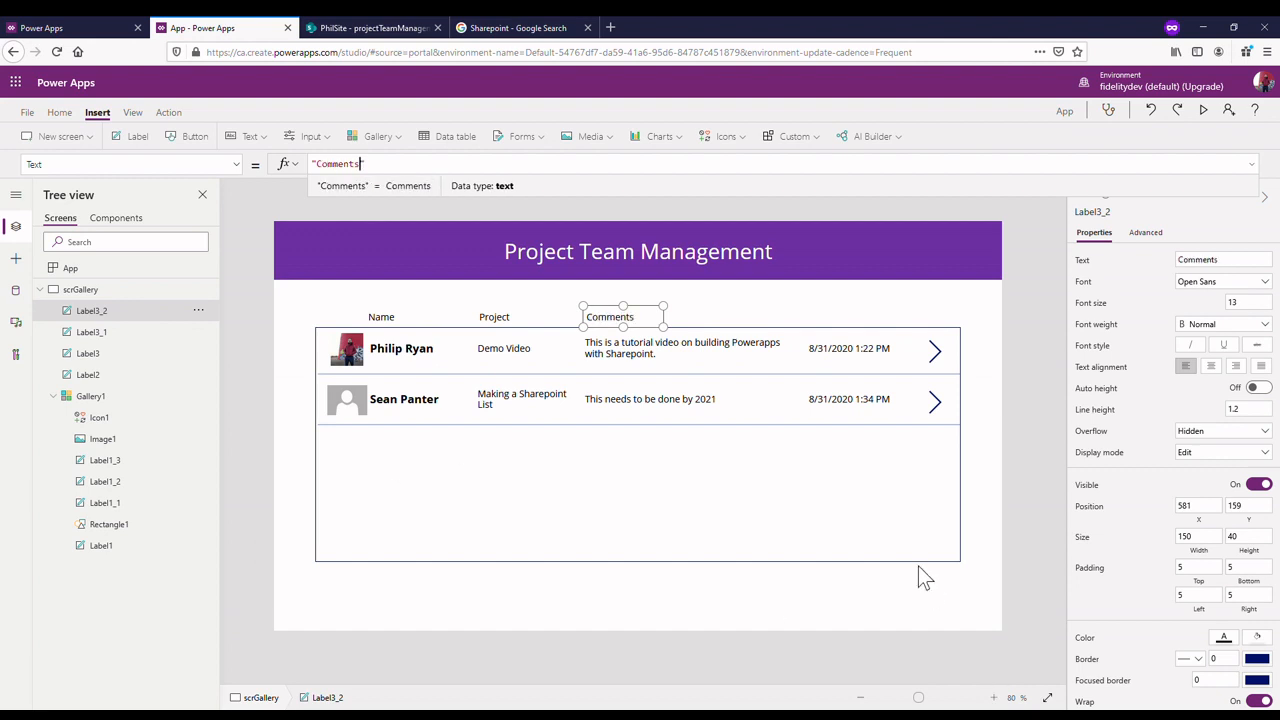
- Duplicate the Comments header above the date column at about X 996, Y 159, and change its text to "Last Modified"
click(685, 322)
click(640, 317)
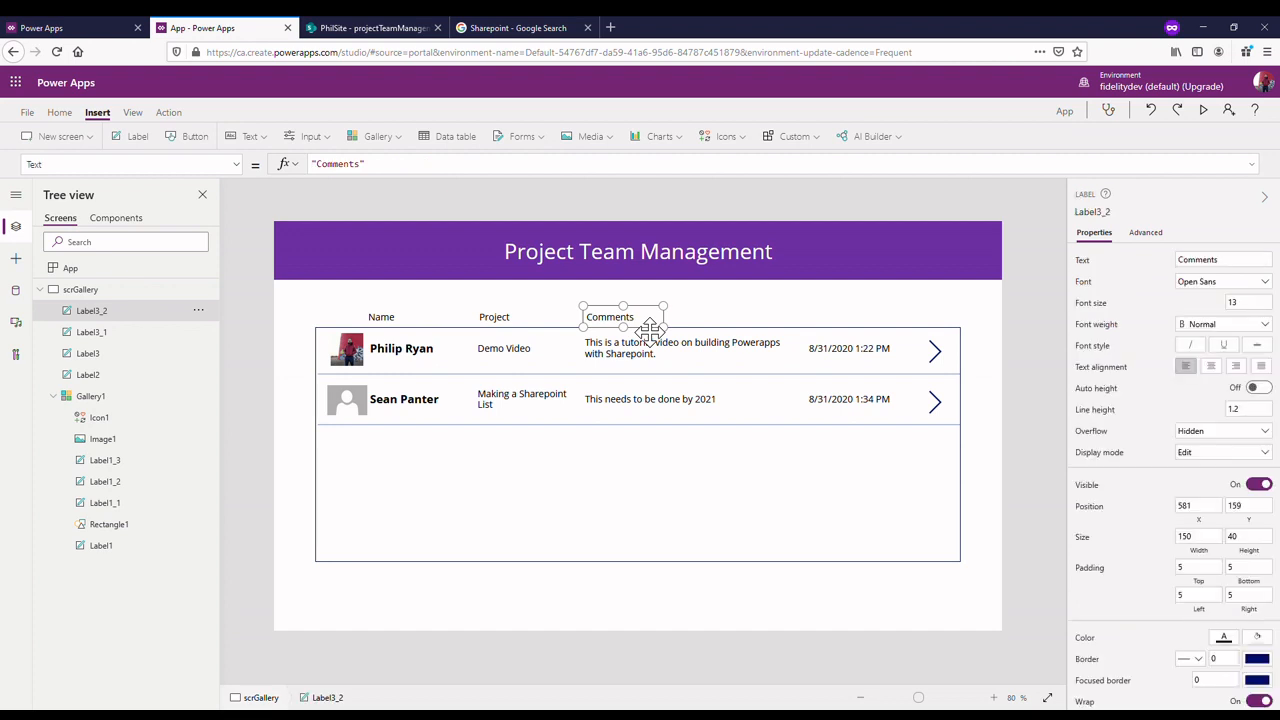
key(ctrl+c)
key(ctrl+v)
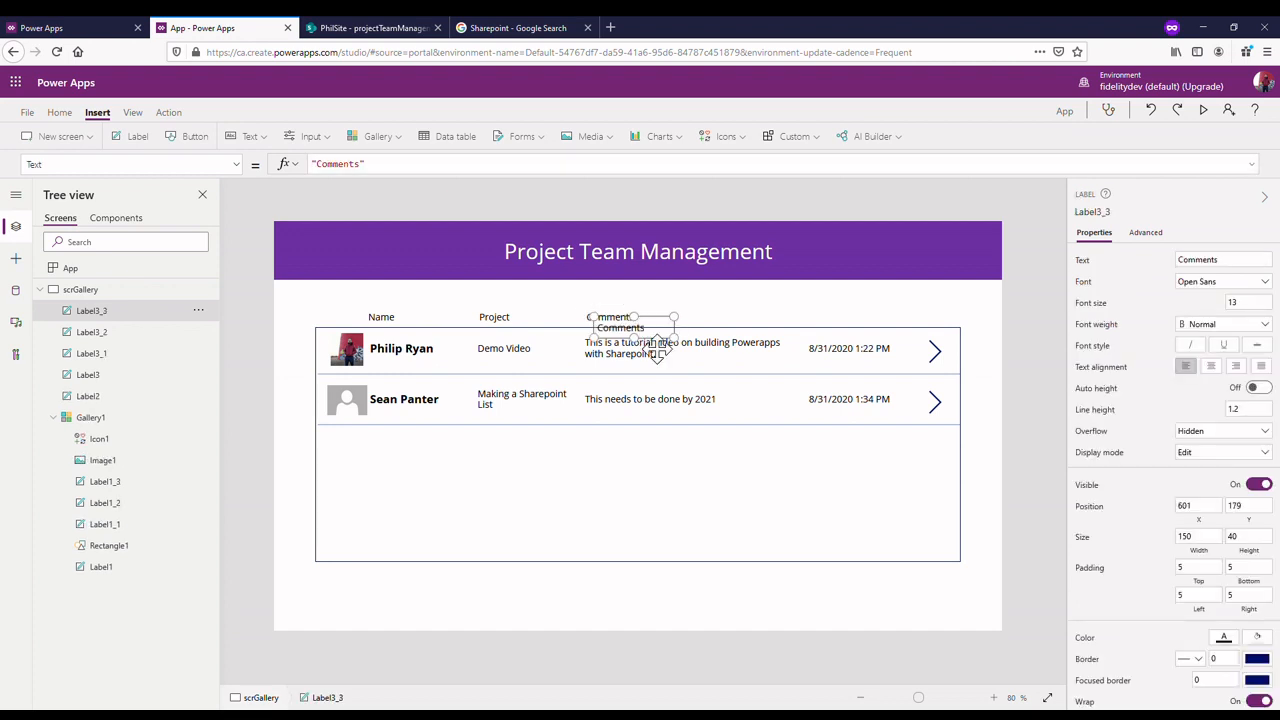
drag(648, 338, 869, 338)
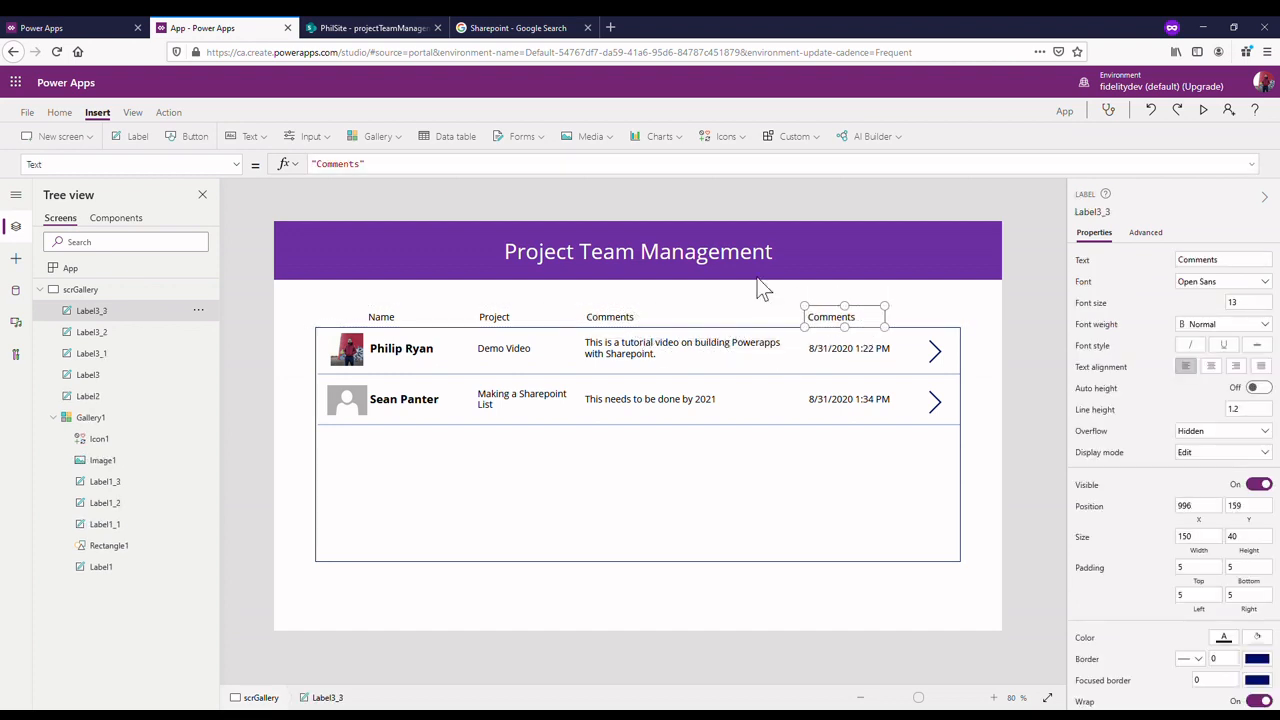
double_click(331, 174)
text(Last Modi)
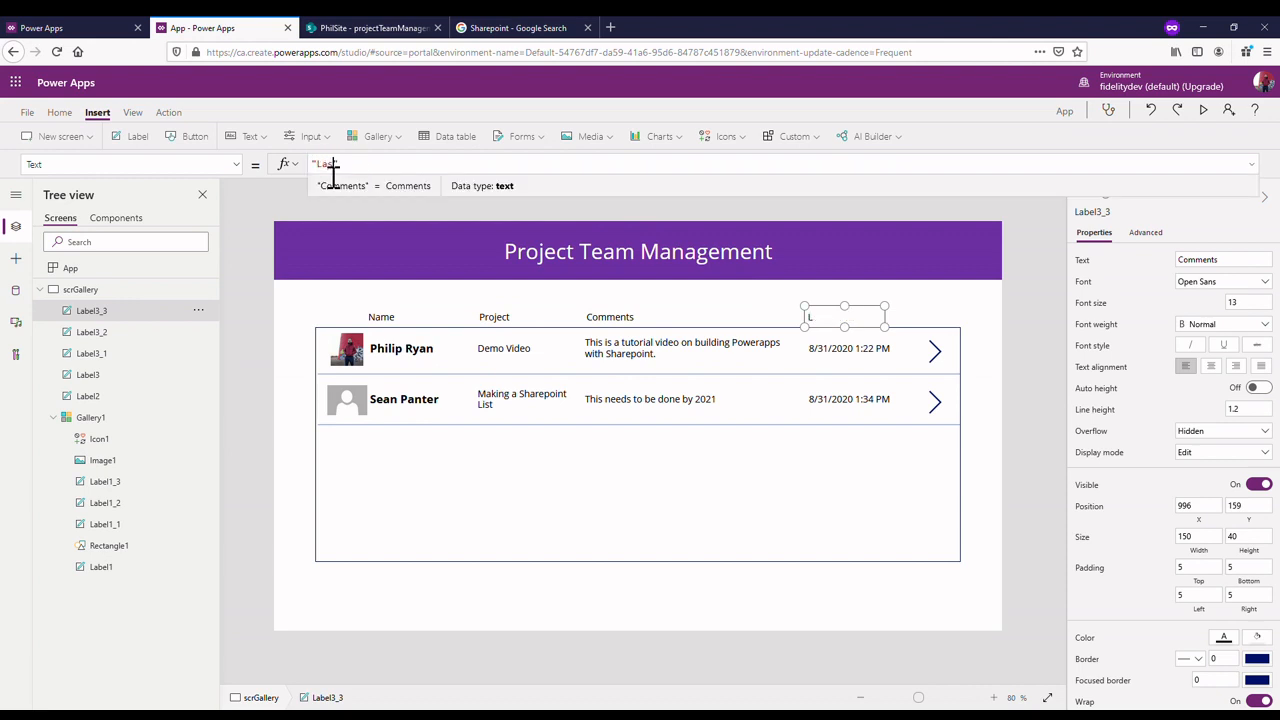
text(fied)
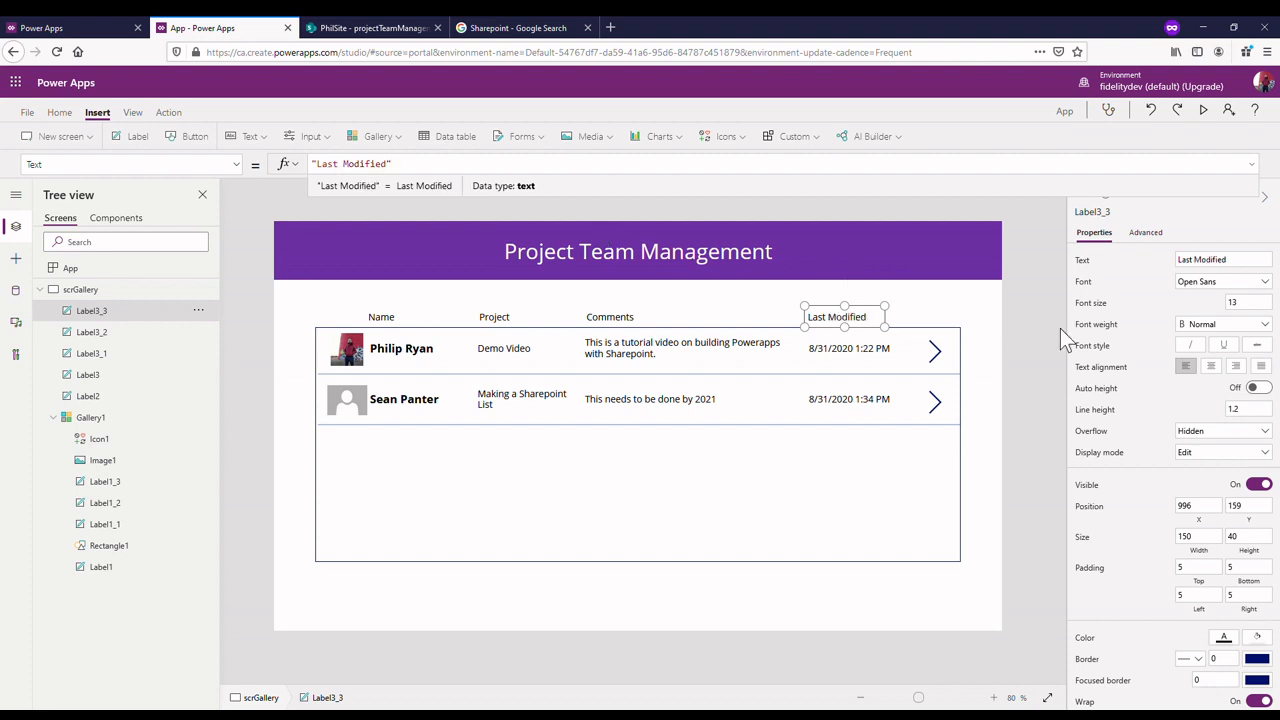
click(1020, 330)
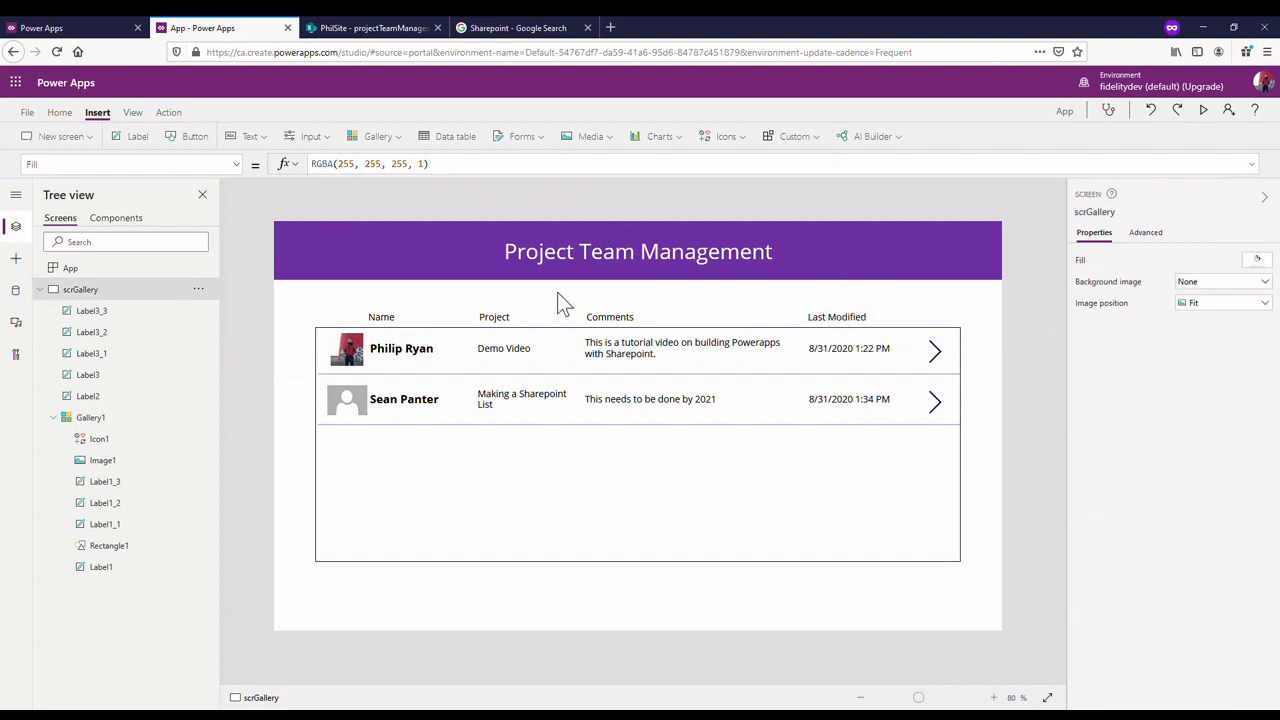
- Set all four column header labels to the Lato font with Semibold weight
click(377, 320)
shift+click(494, 320)
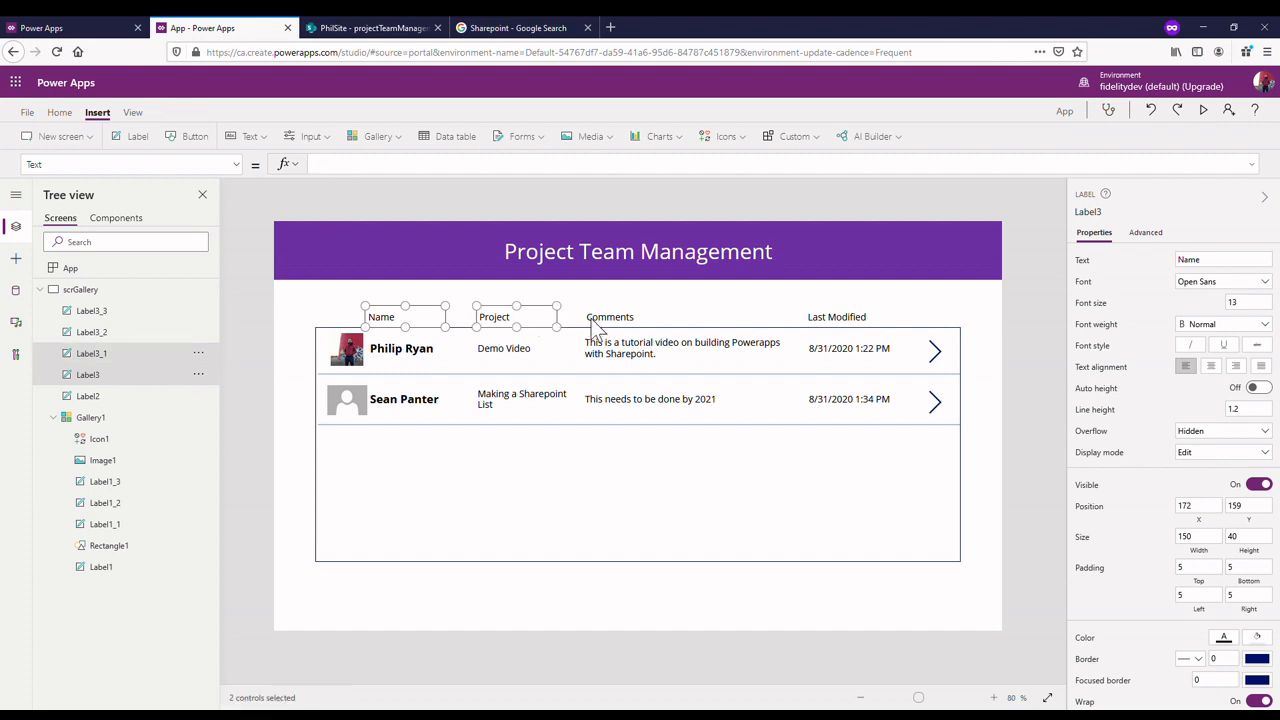
shift+click(605, 320)
shift+click(834, 318)
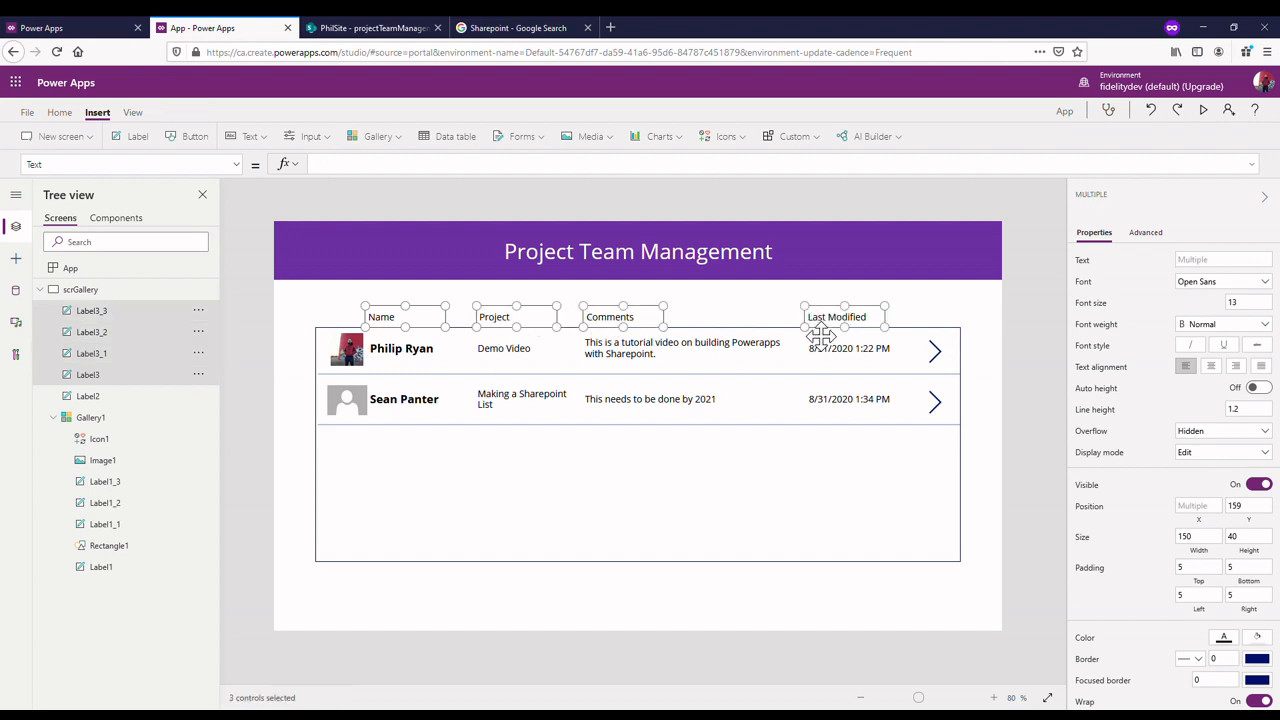
click(1228, 281)
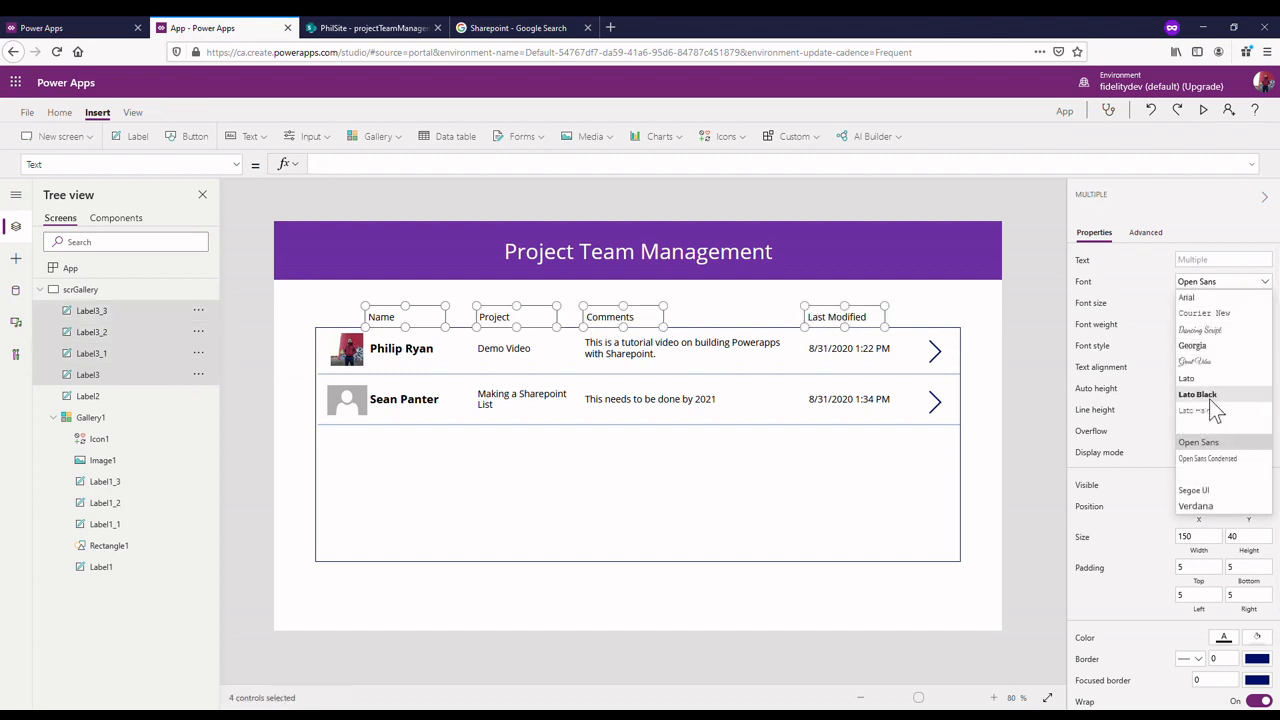
click(1208, 380)
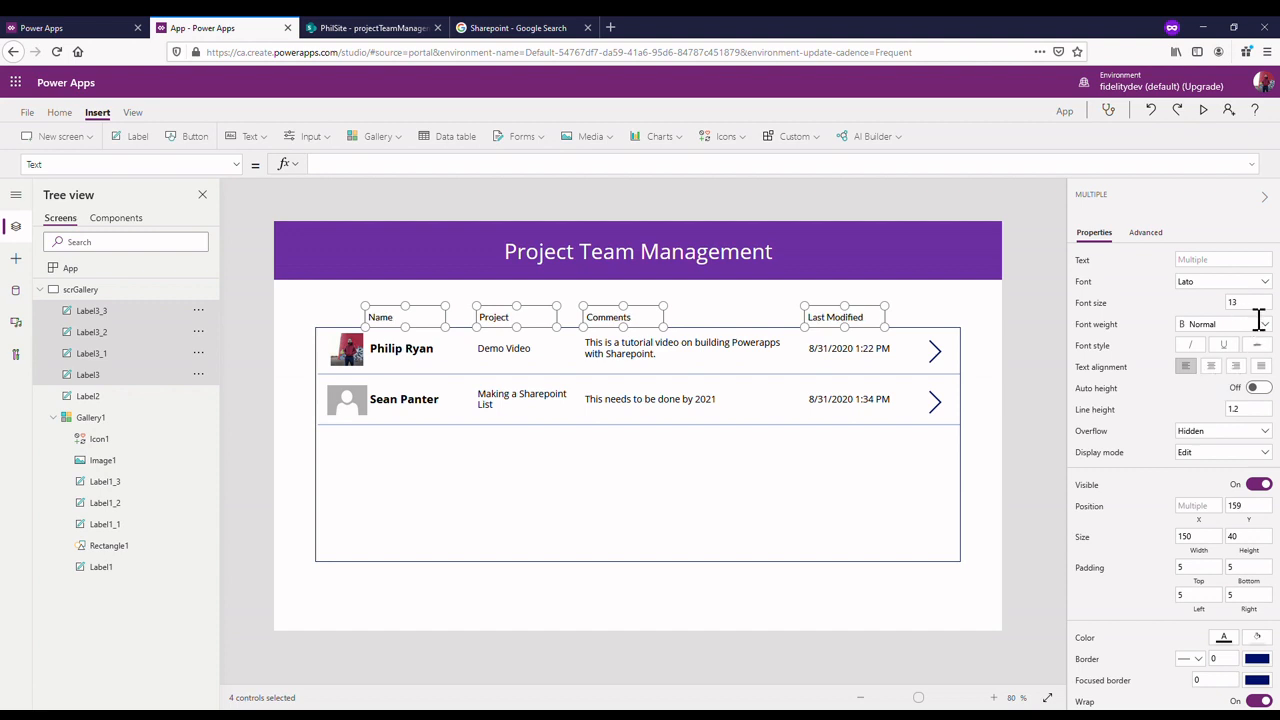
click(1252, 325)
click(1213, 353)
- Change the font of the gallery's name, project, comment and date labels to Lato
click(410, 360)
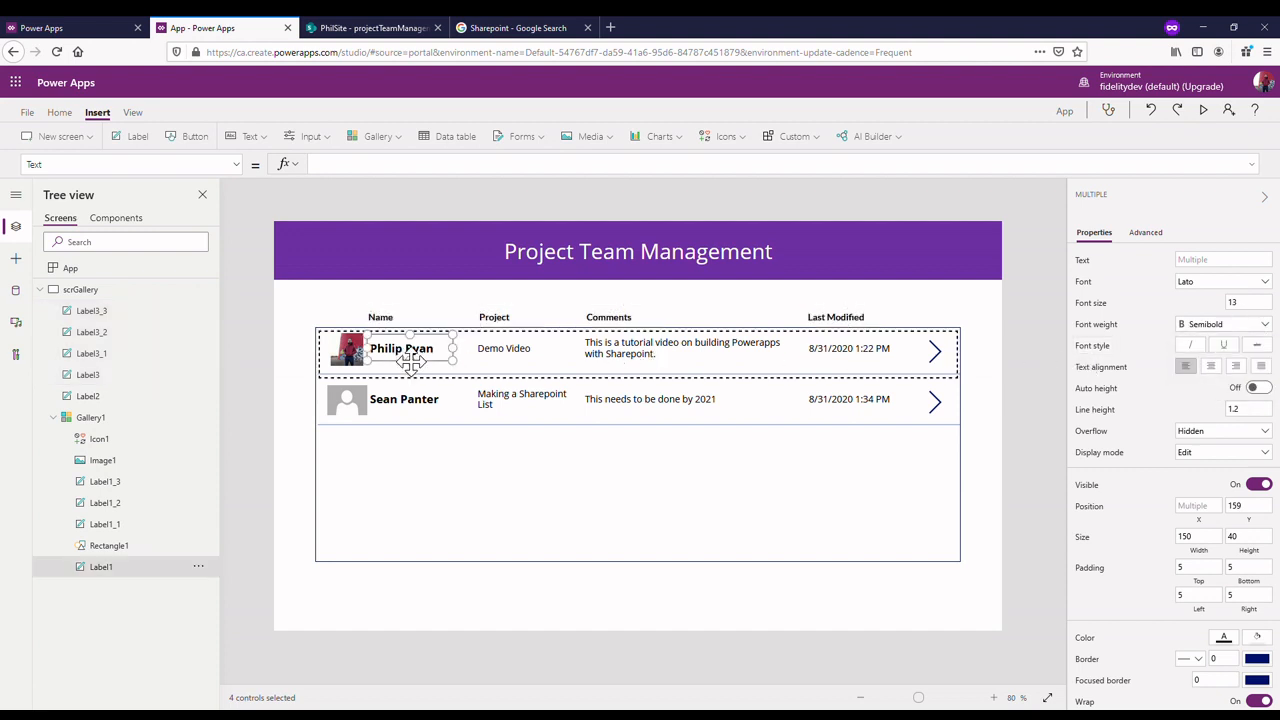
click(520, 354)
click(524, 357)
ctrl+click(436, 357)
ctrl+click(689, 365)
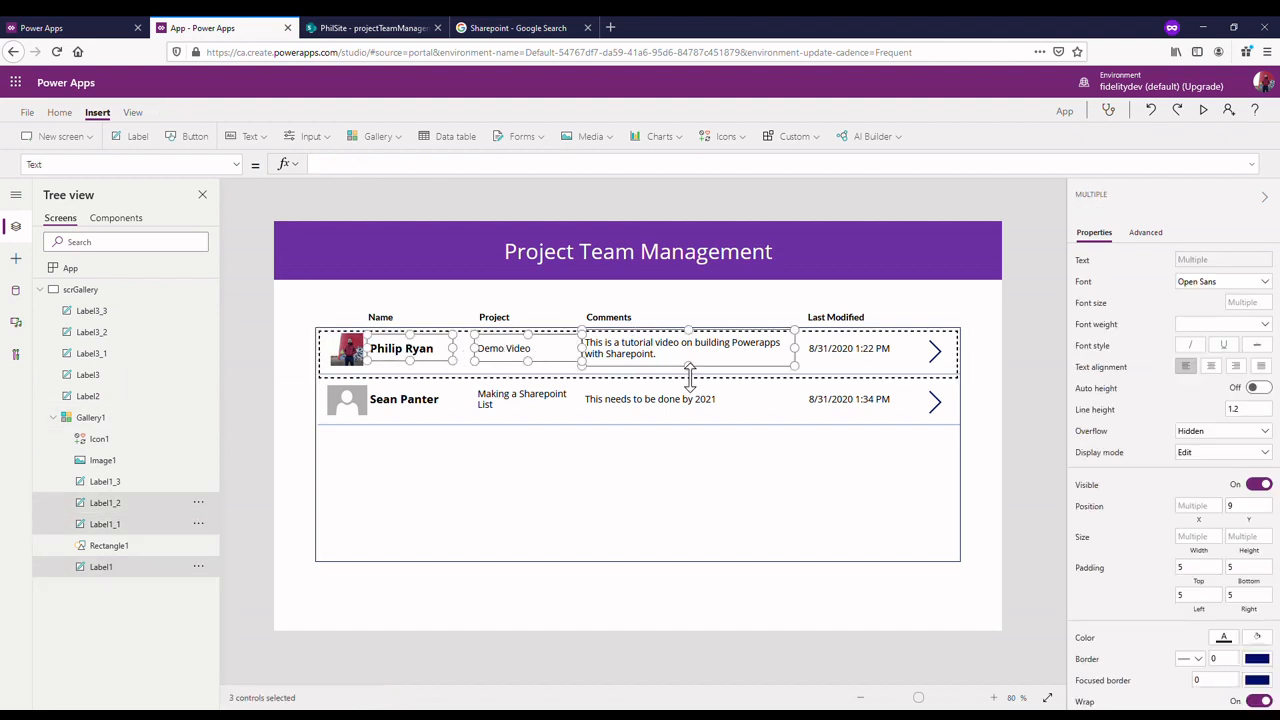
ctrl+click(932, 352)
ctrl+click(912, 352)
ctrl+click(940, 355)
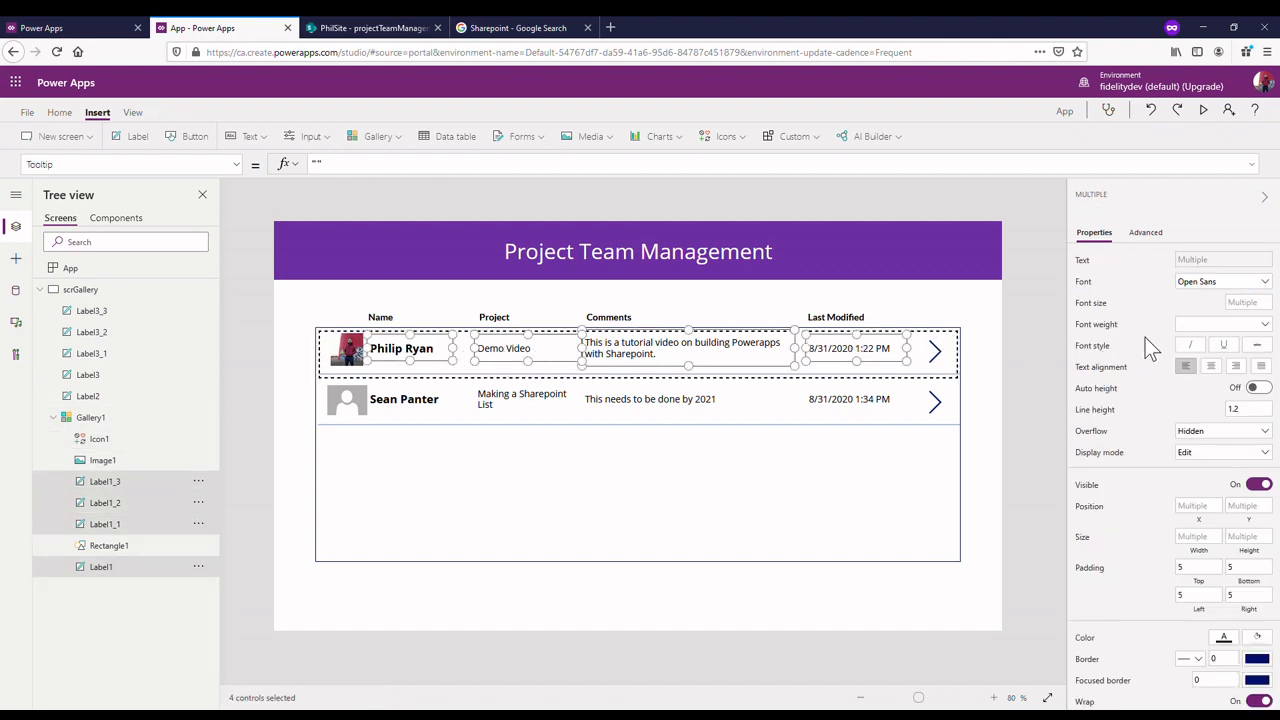
click(1222, 281)
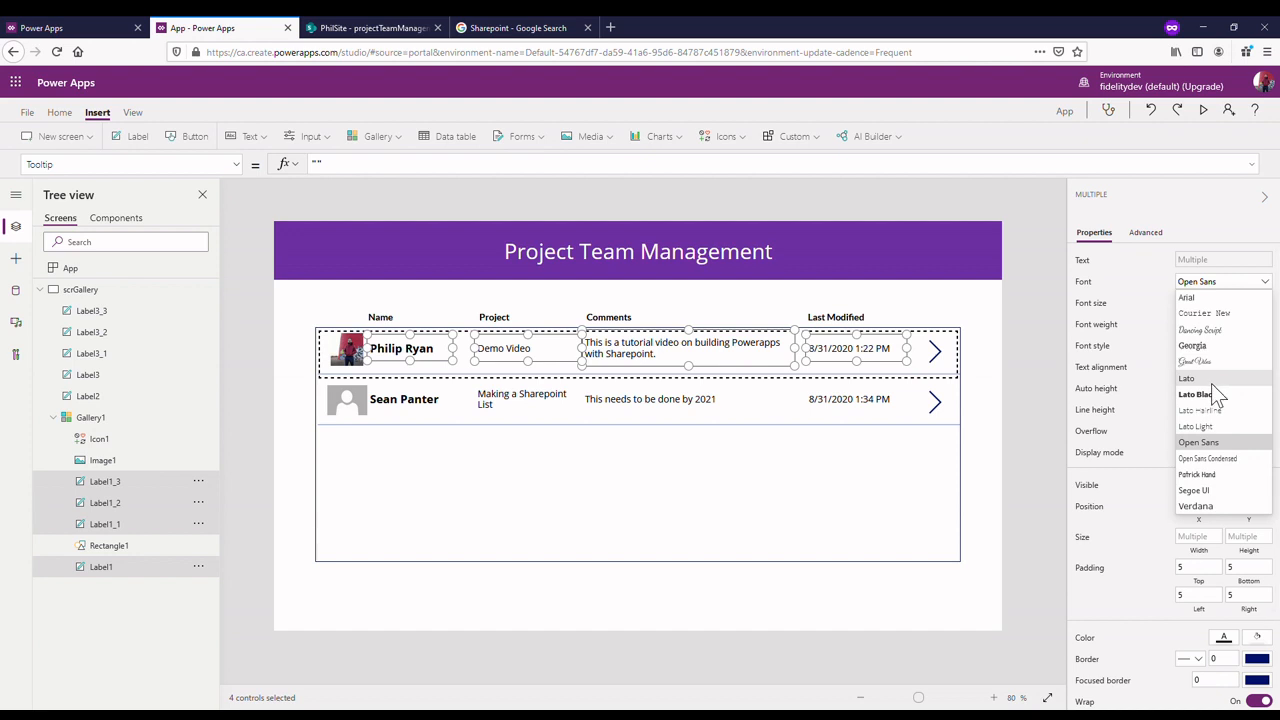
click(1211, 382)
- Change the font of the "Project Team Management" title to Lato
click(625, 272)
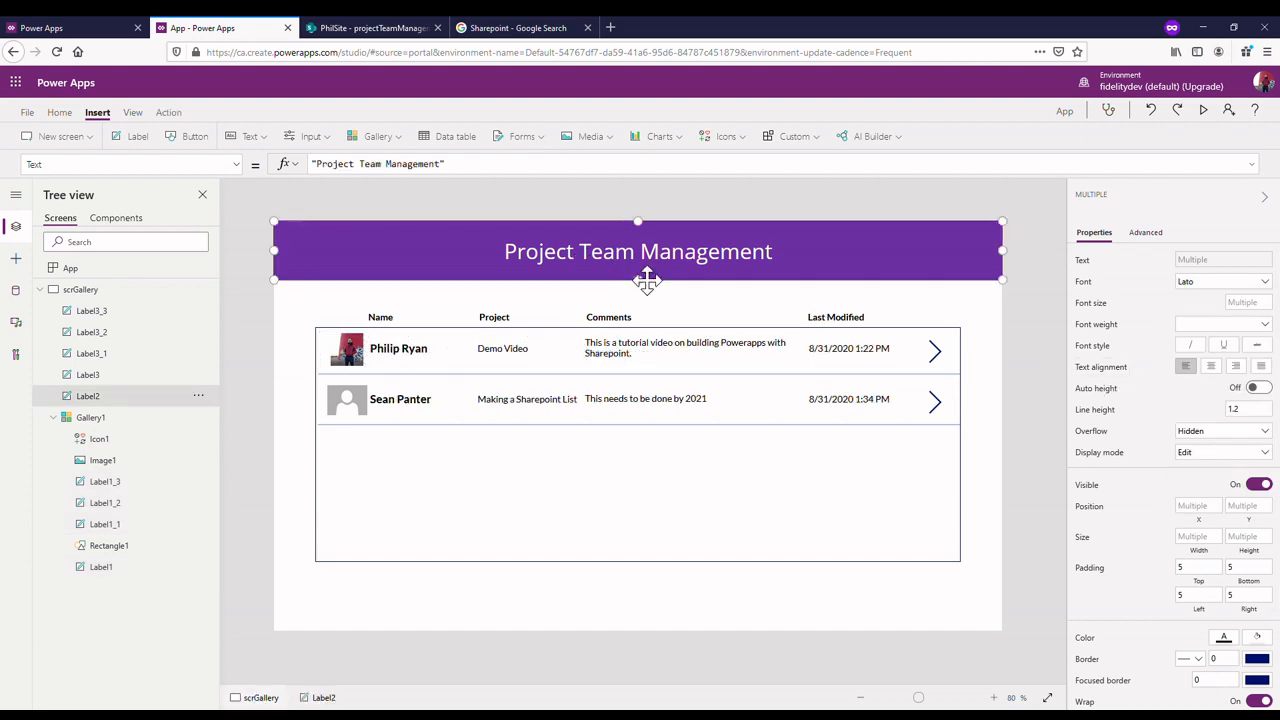
click(1238, 293)
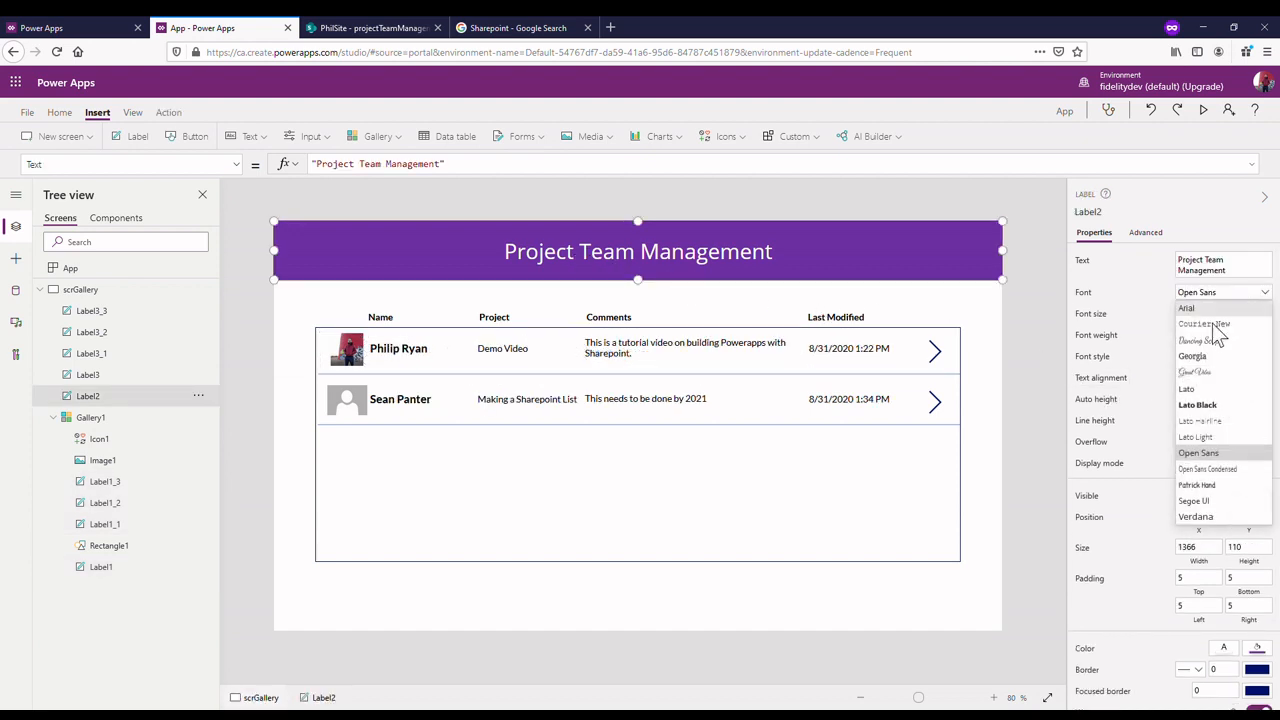
click(1205, 392)
click(1020, 330)
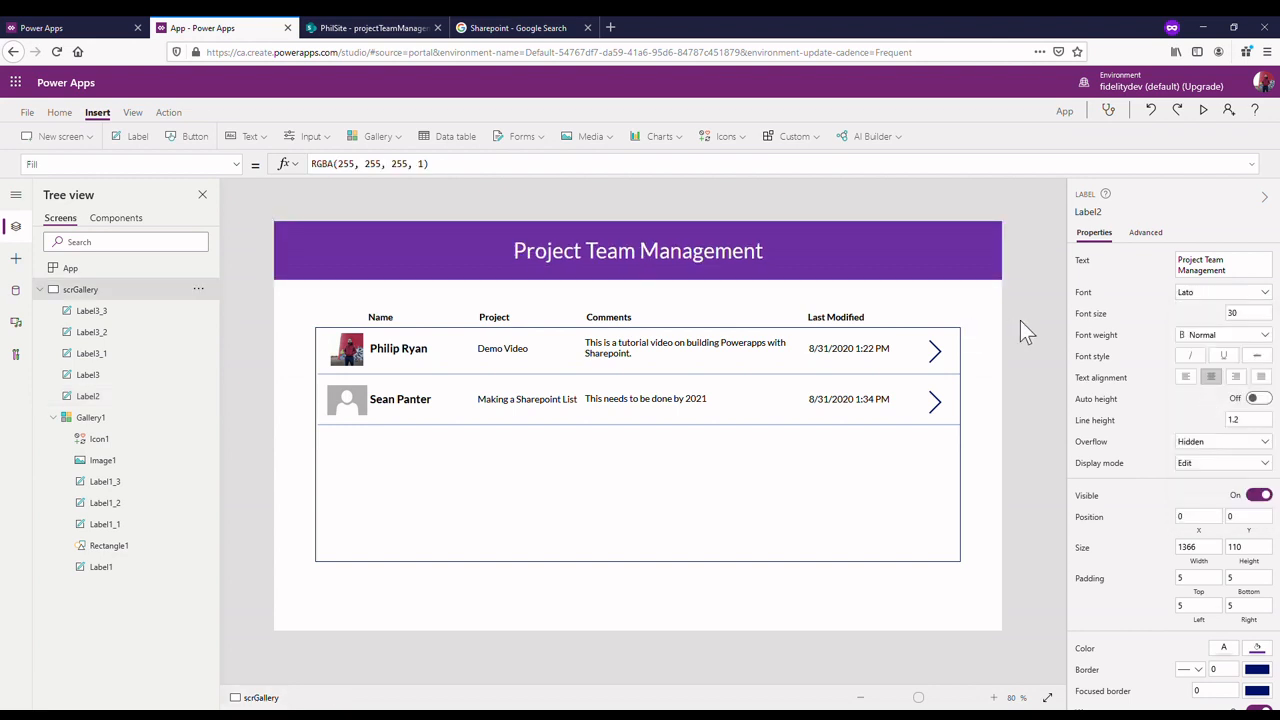